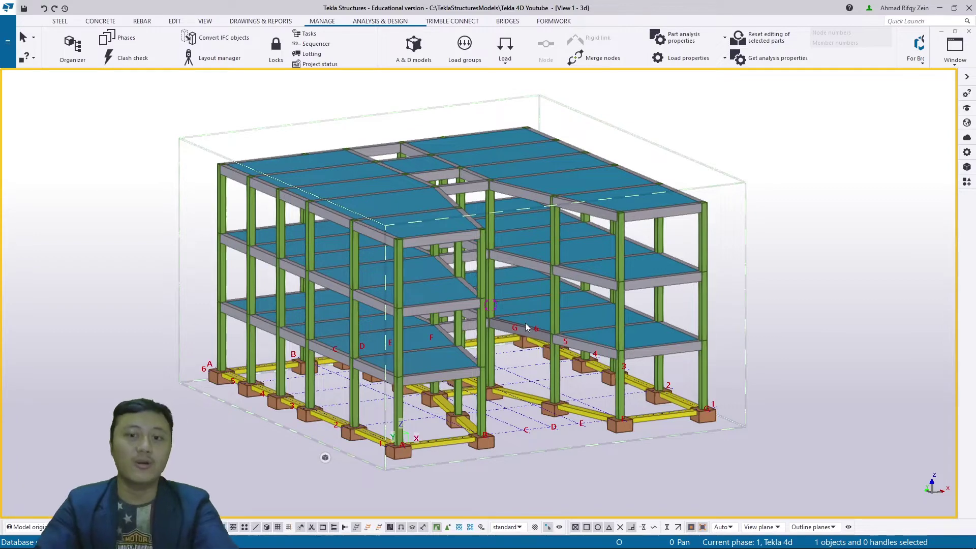
{"action": "scroll", "coordinate": [517, 244], "scroll_direction": "down", "scroll_amount": 1}
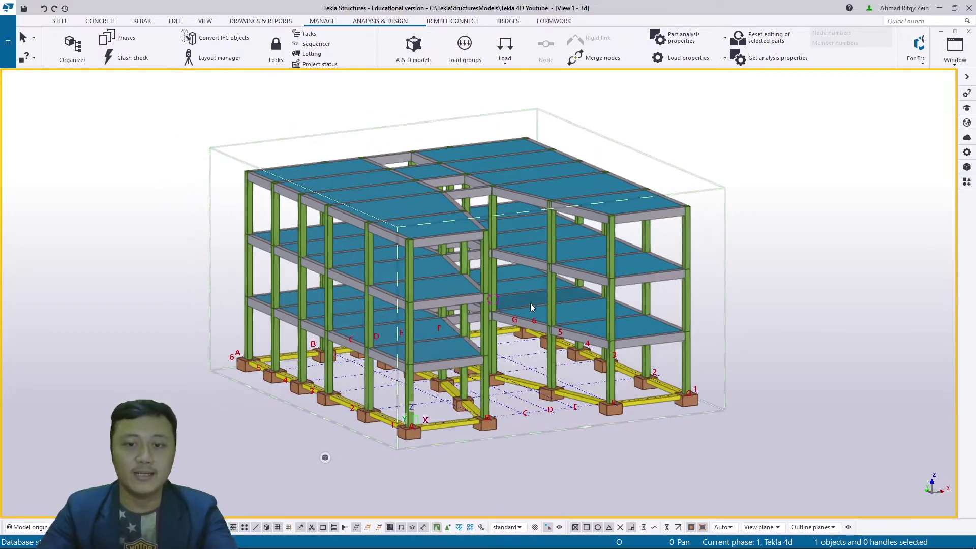
{"action": "middle_click_drag", "start_coordinate": [529, 303], "coordinate": [442, 291], "text": "ctrl"}
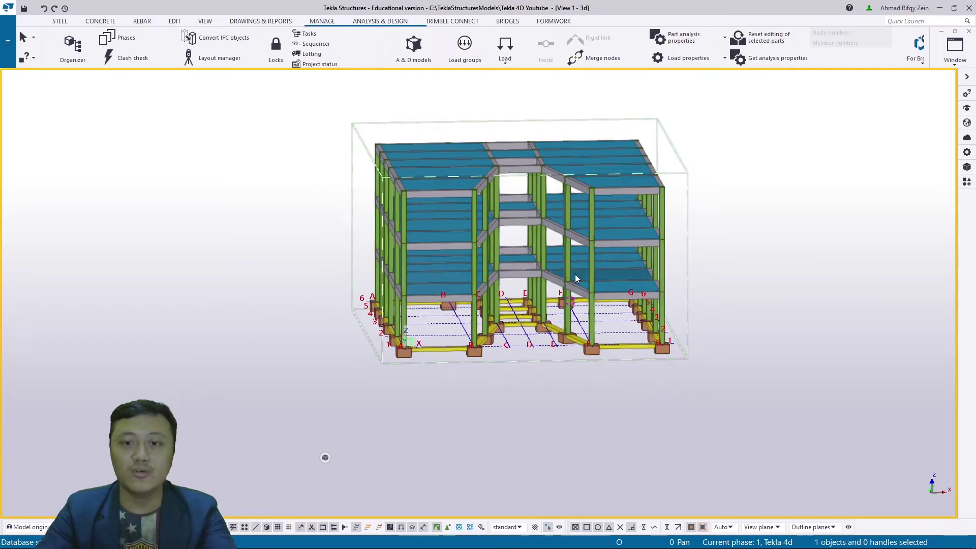
{"action": "scroll", "coordinate": [574, 273], "scroll_direction": "up", "scroll_amount": 3}
{"action": "middle_click_drag", "start_coordinate": [537, 286], "coordinate": [490, 310]}
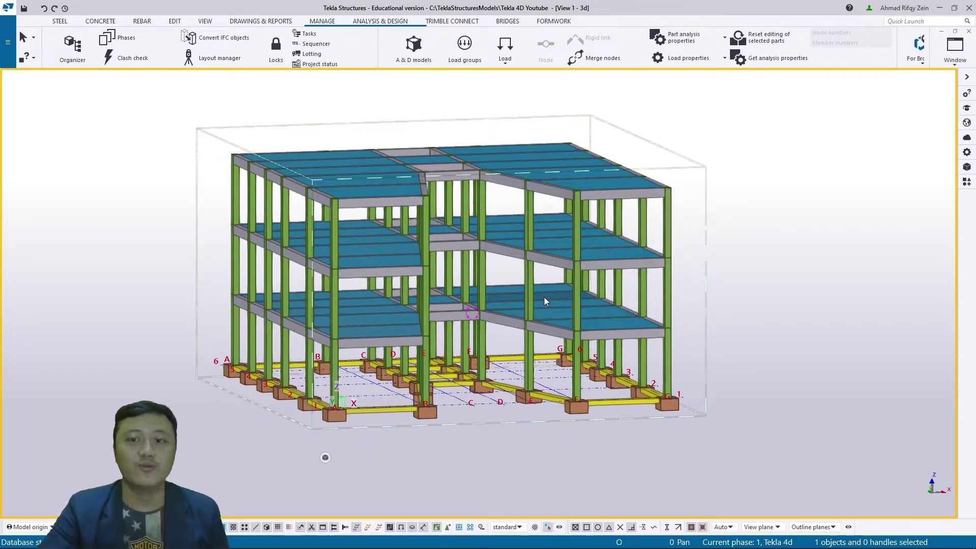
Open the Task Manager and create a first new task in the scenario.
{"action": "left_click", "coordinate": [316, 23]}
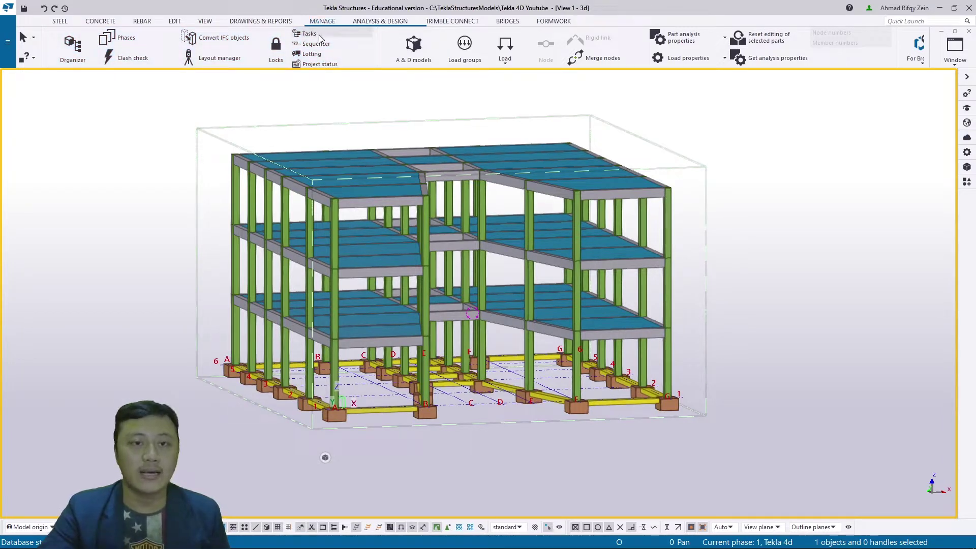
{"action": "left_click", "coordinate": [323, 34]}
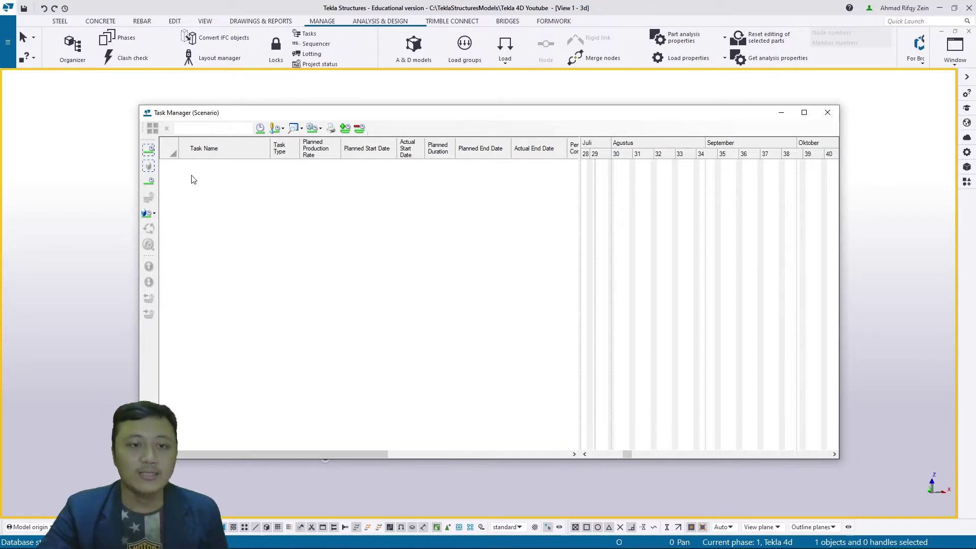
{"action": "left_click", "coordinate": [151, 182]}
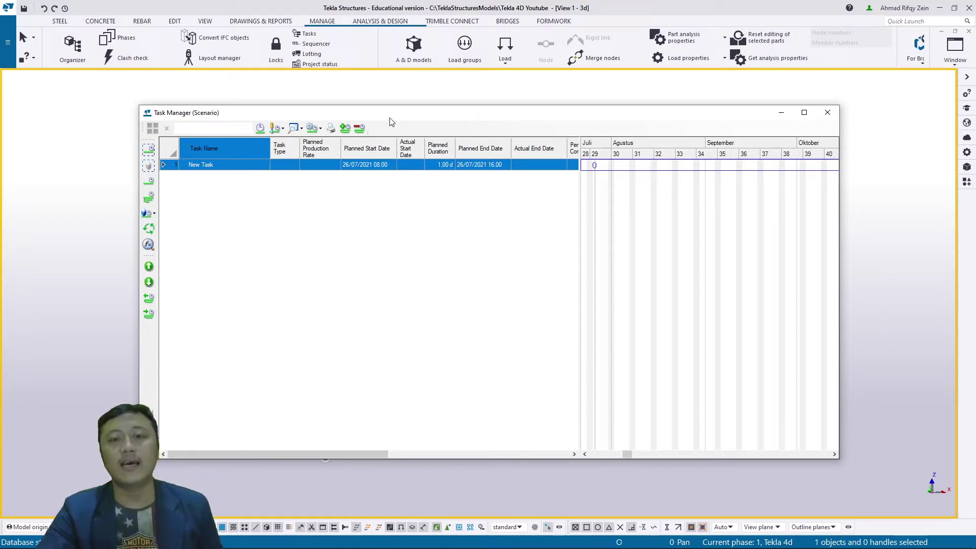
{"action": "left_click", "coordinate": [781, 112]}
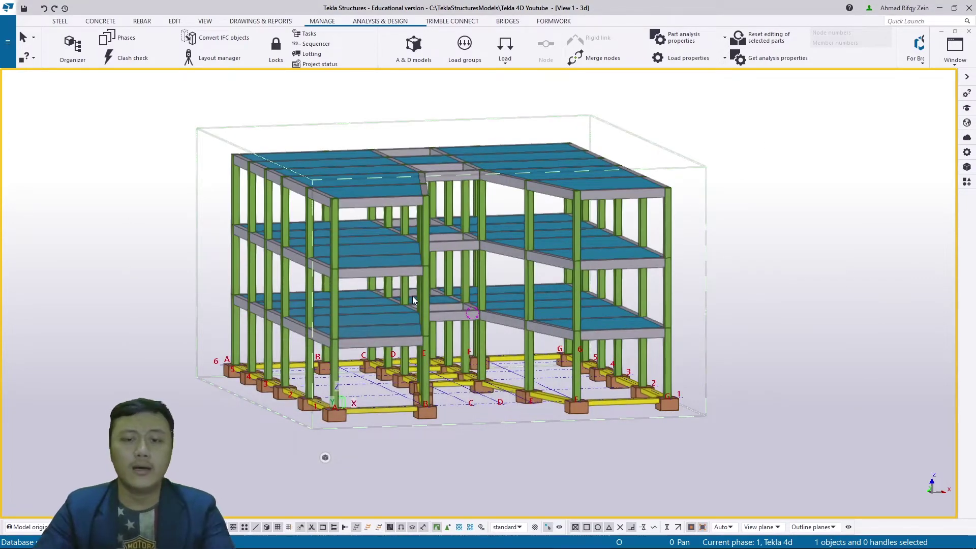
{"action": "middle_click_drag", "start_coordinate": [429, 355], "coordinate": [402, 358], "text": "ctrl"}
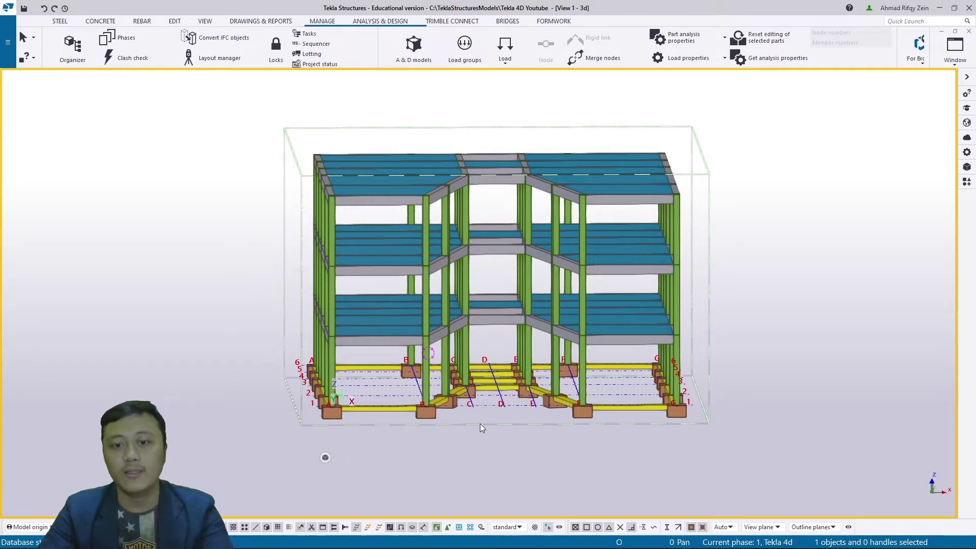
{"action": "scroll", "coordinate": [437, 375], "scroll_direction": "down", "scroll_amount": 2}
{"action": "scroll", "coordinate": [412, 364], "scroll_direction": "up", "scroll_amount": 2}
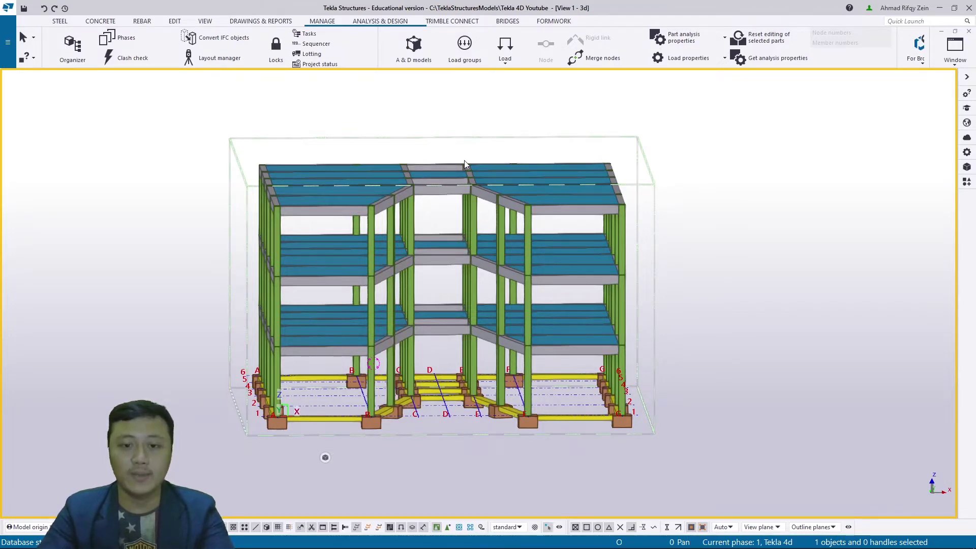
{"action": "middle_click_drag", "start_coordinate": [353, 327], "coordinate": [393, 342], "text": "ctrl"}
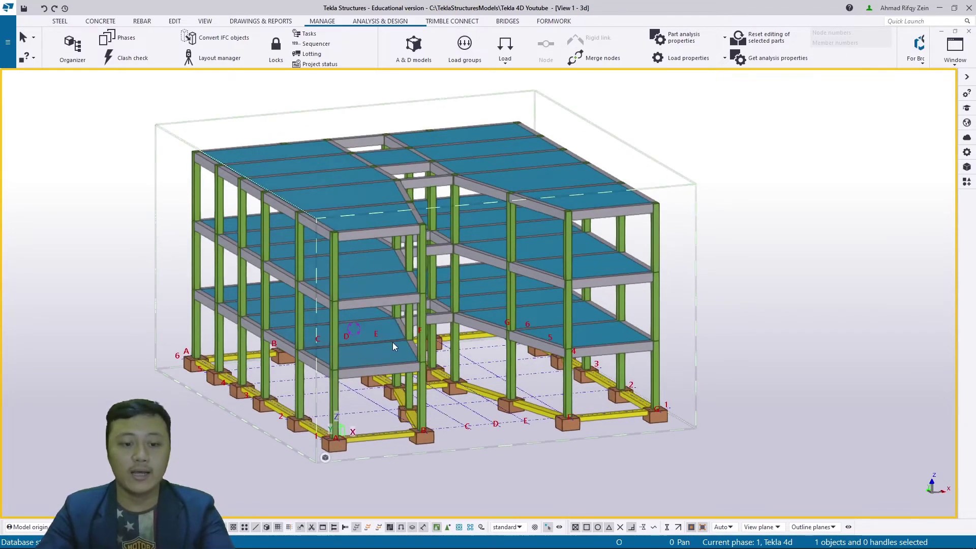
{"action": "key", "text": "alt+Tab"}
Rename the first task in the Task Manager as "Pondasi Zona A".
{"action": "double_click", "coordinate": [202, 165]}
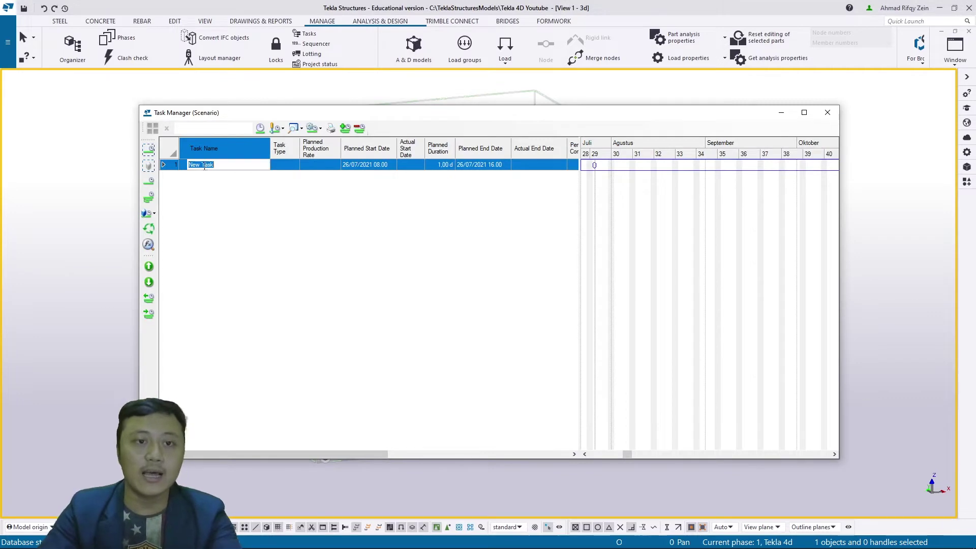
{"action": "type", "text": "Kolom"}
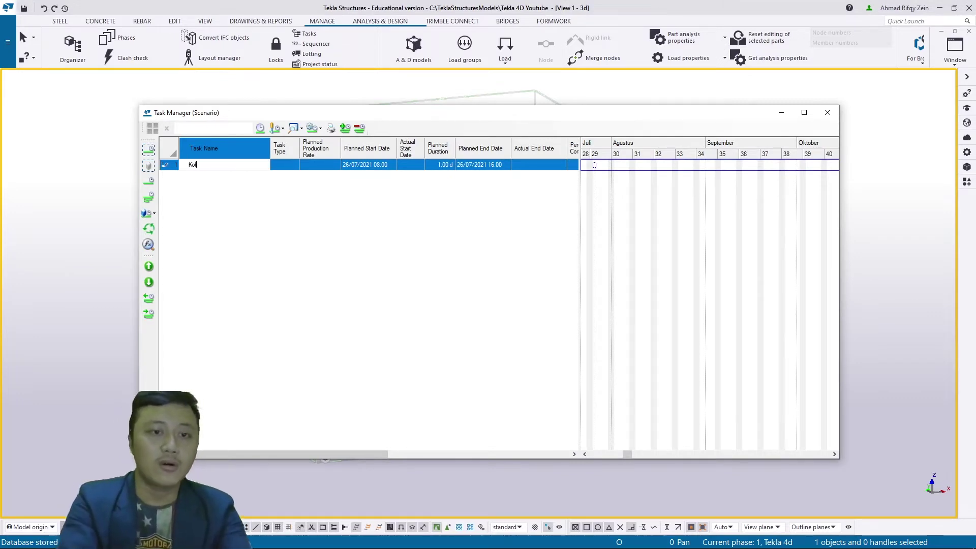
{"action": "key", "text": "BackSpace"}
{"action": "key", "text": "BackSpace"}
{"action": "key", "text": "BackSpace"}
{"action": "key", "text": "BackSpace"}
{"action": "key", "text": "BackSpace"}
{"action": "type", "text": "P"}
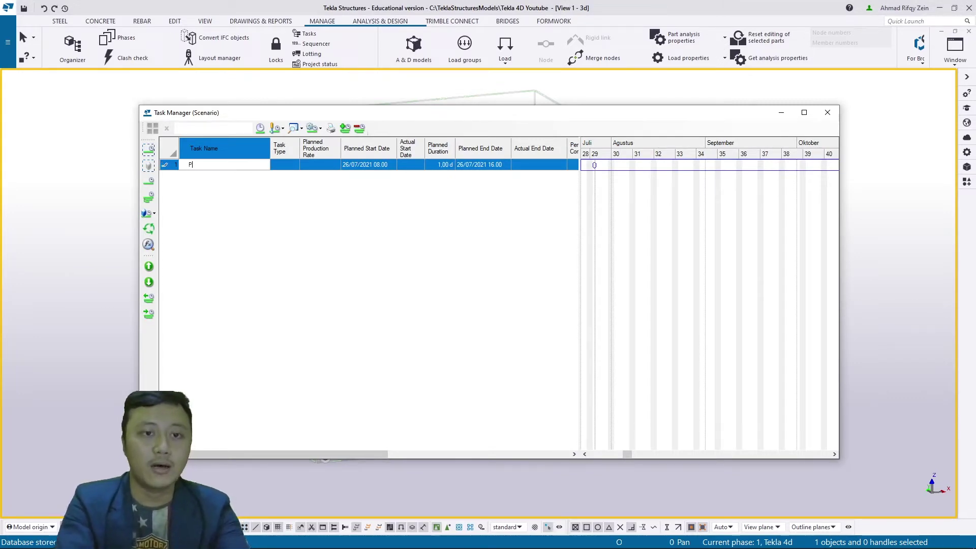
{"action": "type", "text": "ondasi Za"}
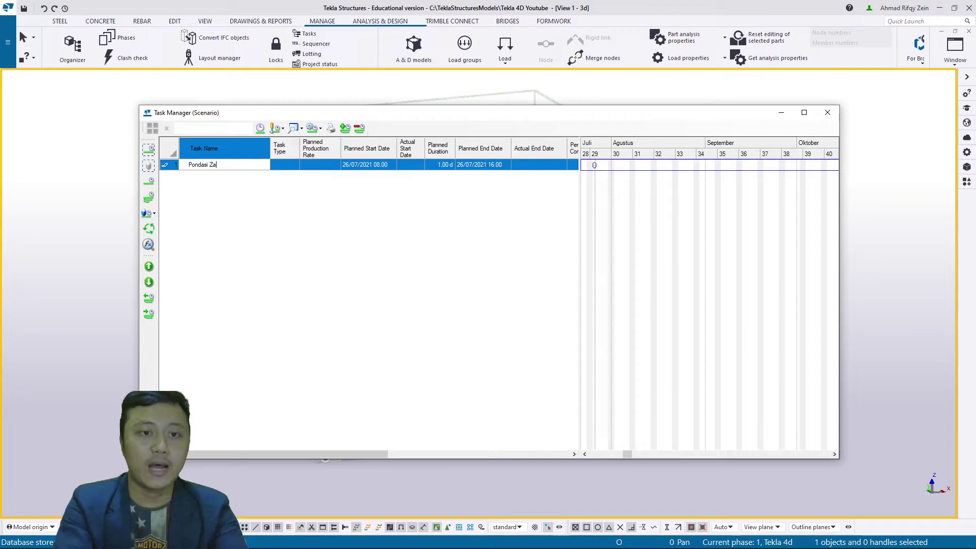
{"action": "key", "text": "BackSpace"}
{"action": "type", "text": "ona A"}
{"action": "key", "text": "Return"}
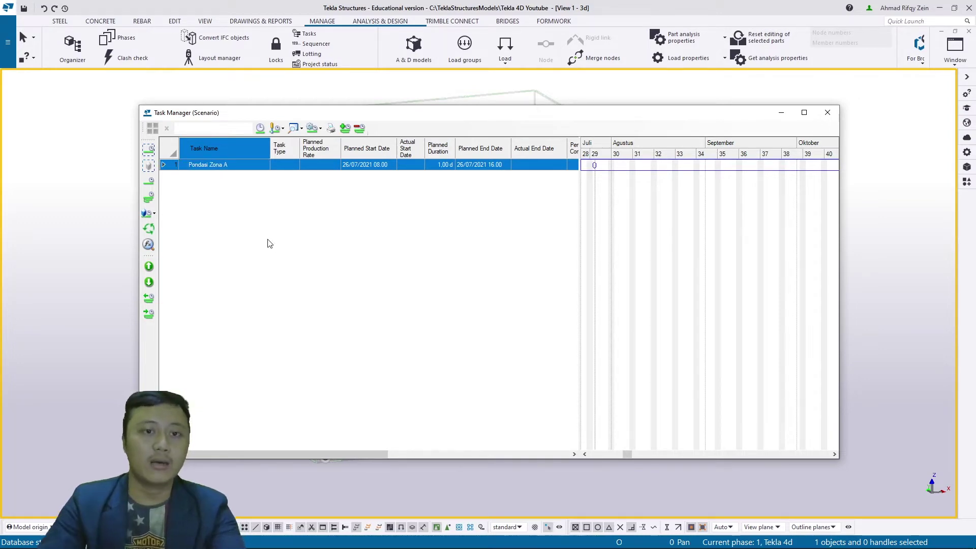
Add a second task to the schedule and name it "Pondasi Zona B".
{"action": "left_click", "coordinate": [149, 181]}
{"action": "left_click", "coordinate": [226, 175]}
{"action": "left_click", "coordinate": [229, 175]}
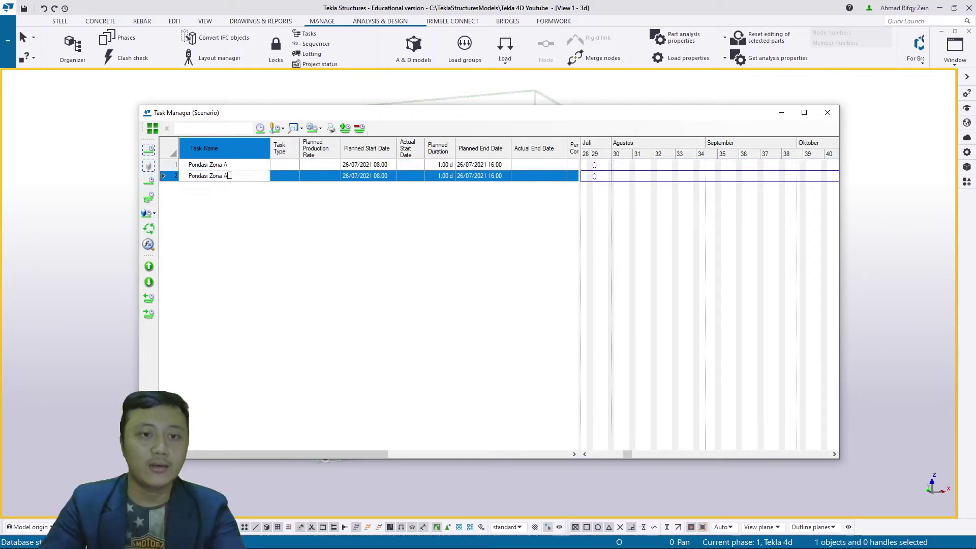
{"action": "key", "text": "BackSpace"}
{"action": "type", "text": "B"}
{"action": "key", "text": "Return"}
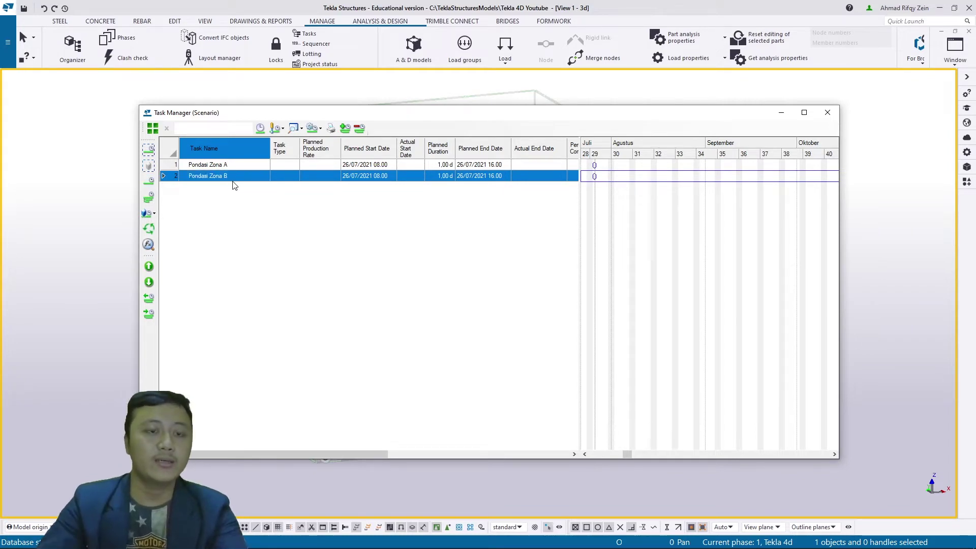
Create a third task below the foundation tasks and name it "Kolom Lantai 1 Zona A".
{"action": "left_click", "coordinate": [149, 182]}
{"action": "left_click", "coordinate": [227, 186]}
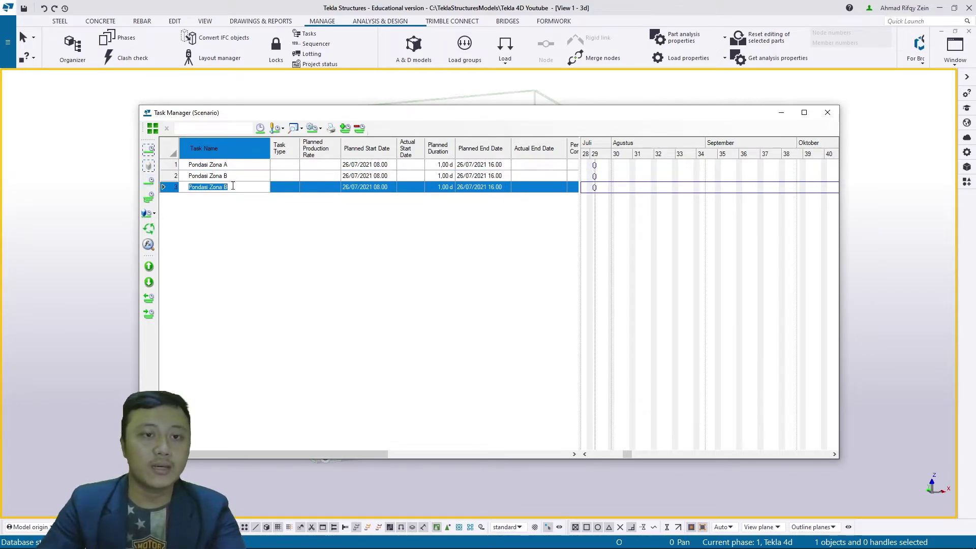
{"action": "type", "text": "Kolom "}
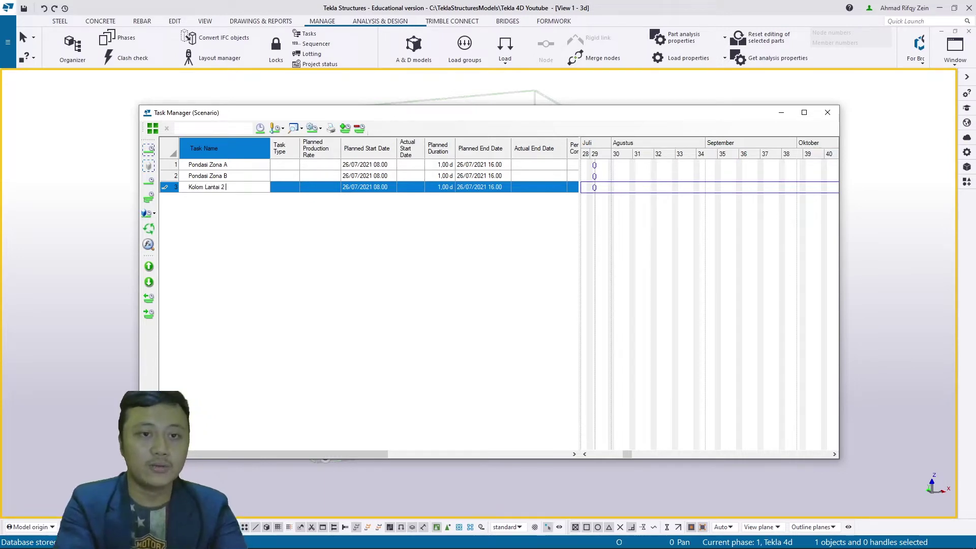
{"action": "type", "text": "Lantai 1 "}
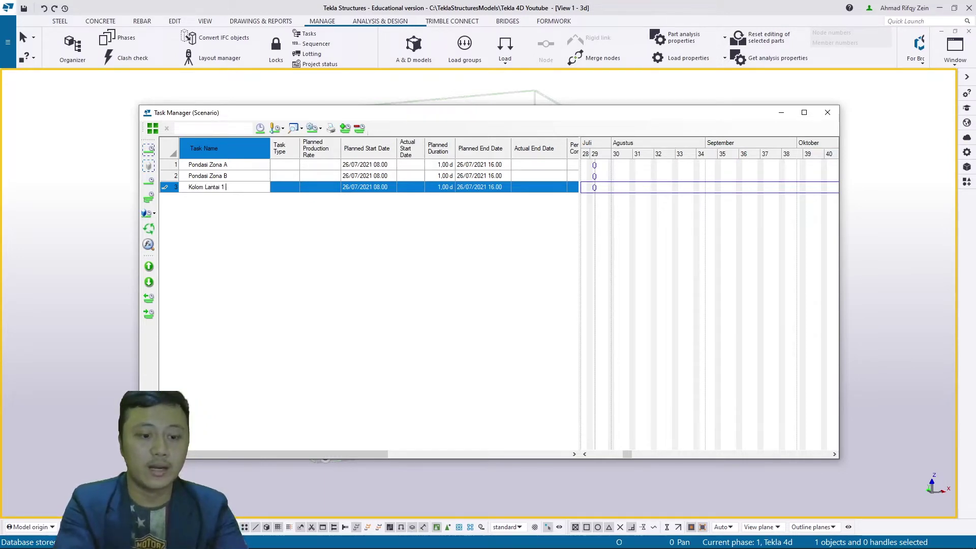
{"action": "type", "text": "Zona A"}
{"action": "key", "text": "Return"}
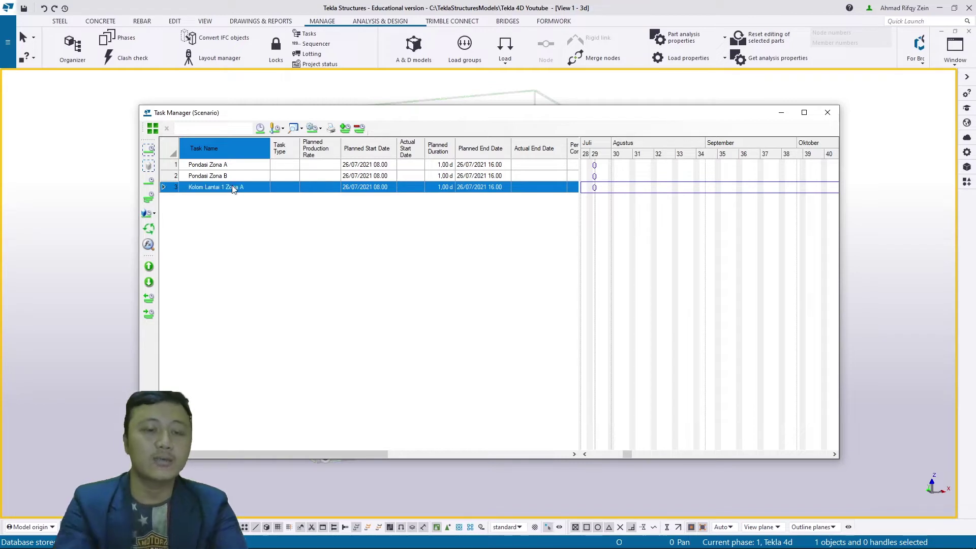
Add a fourth task for the other zone's first-floor columns, named "Kolom Lantai 1 Zona B".
{"action": "left_click", "coordinate": [148, 182]}
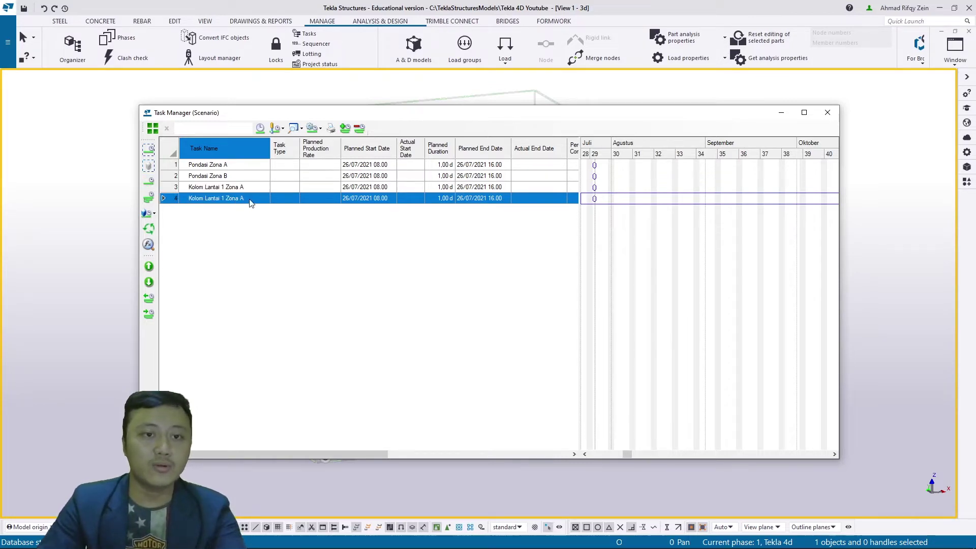
{"action": "left_click", "coordinate": [249, 199]}
{"action": "type", "text": "B"}
{"action": "key", "text": "Return"}
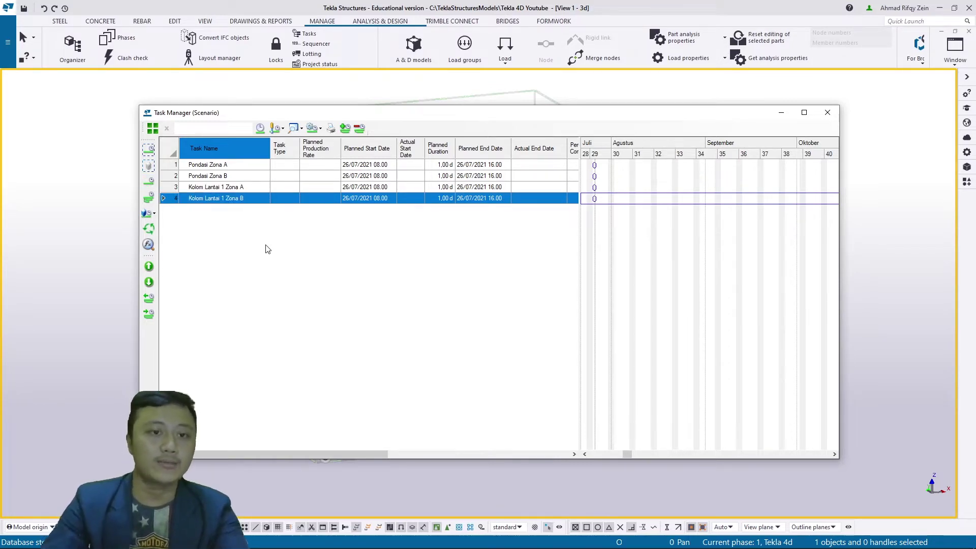
Create a fifth task below the column tasks and name it "Plat Lantai 1 Zona A".
{"action": "left_click", "coordinate": [151, 183]}
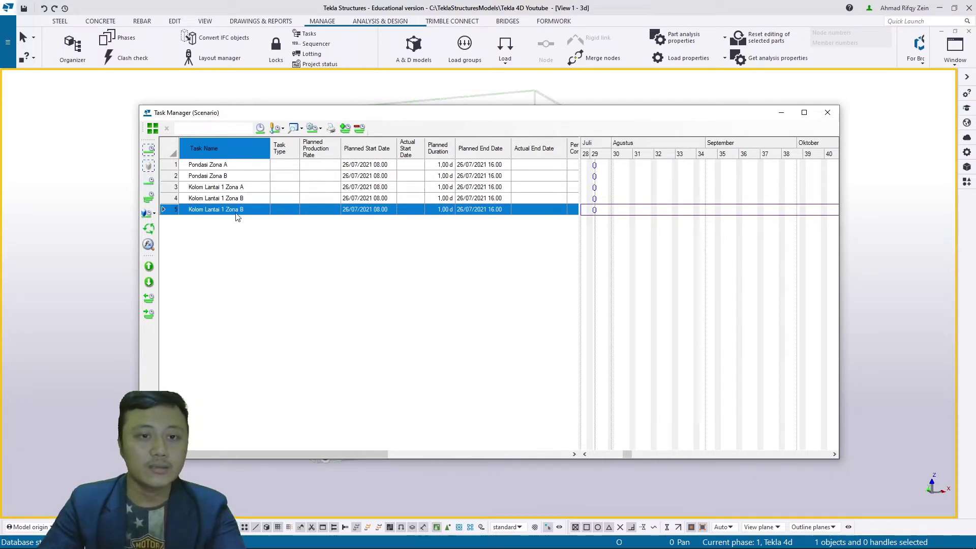
{"action": "left_click", "coordinate": [250, 210]}
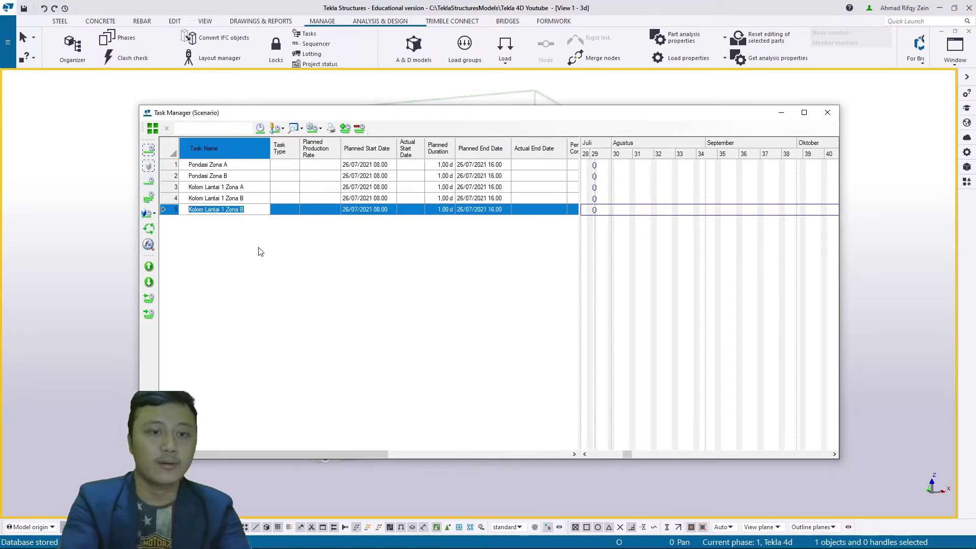
{"action": "type", "text": "Plat La"}
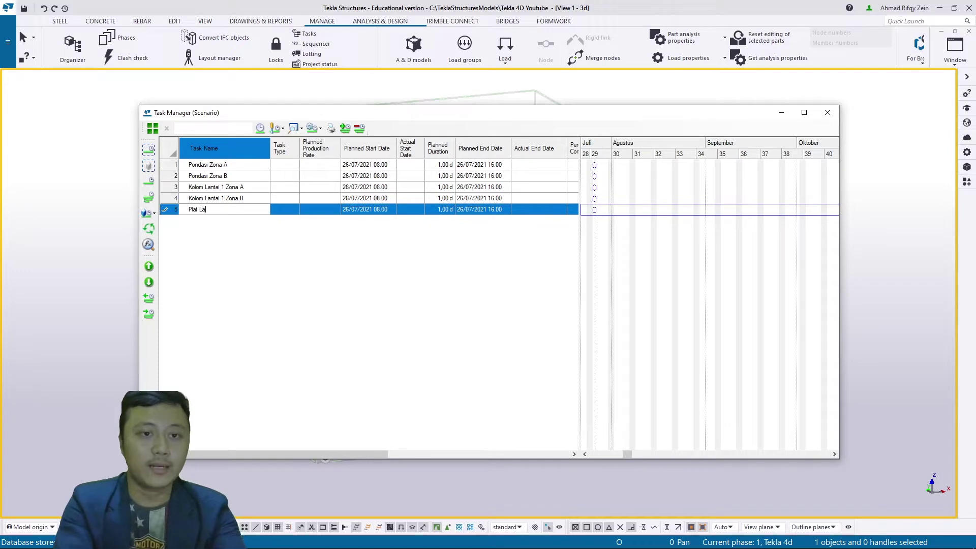
{"action": "type", "text": "ntai 2"}
{"action": "key", "text": "BackSpace"}
{"action": "type", "text": "1"}
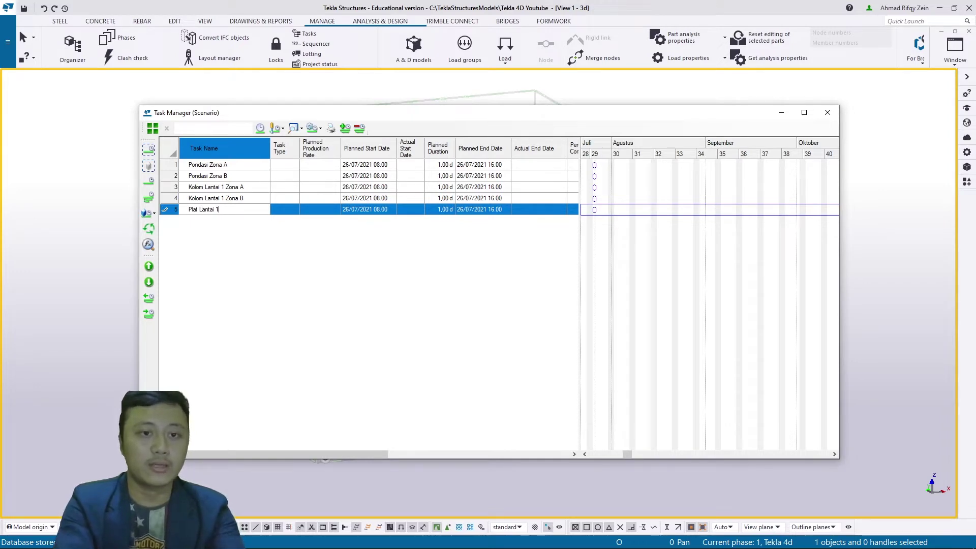
{"action": "type", "text": " Zona A"}
{"action": "key", "text": "Return"}
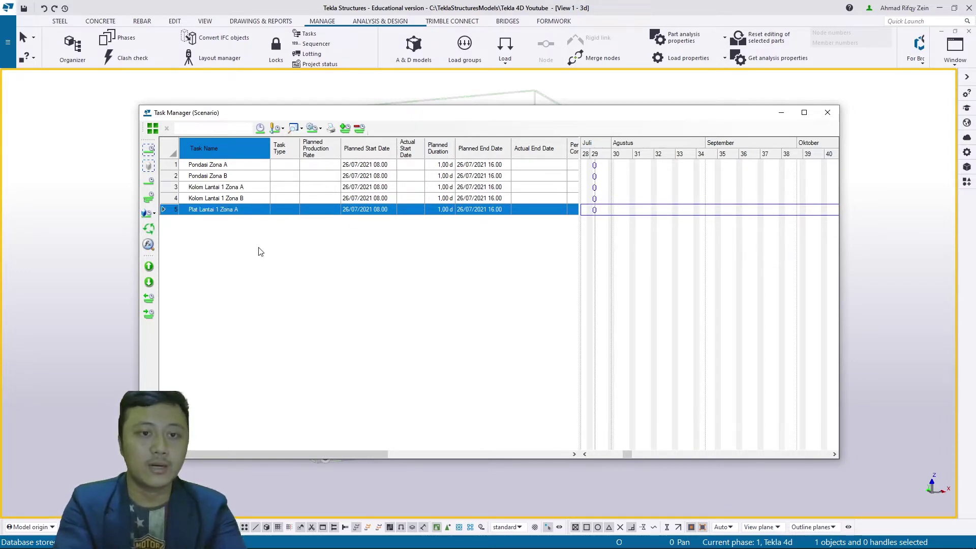
Add a sixth task for the other zone's first-floor slab, named "Plat Lantai 1 Zona B".
{"action": "left_click", "coordinate": [149, 182]}
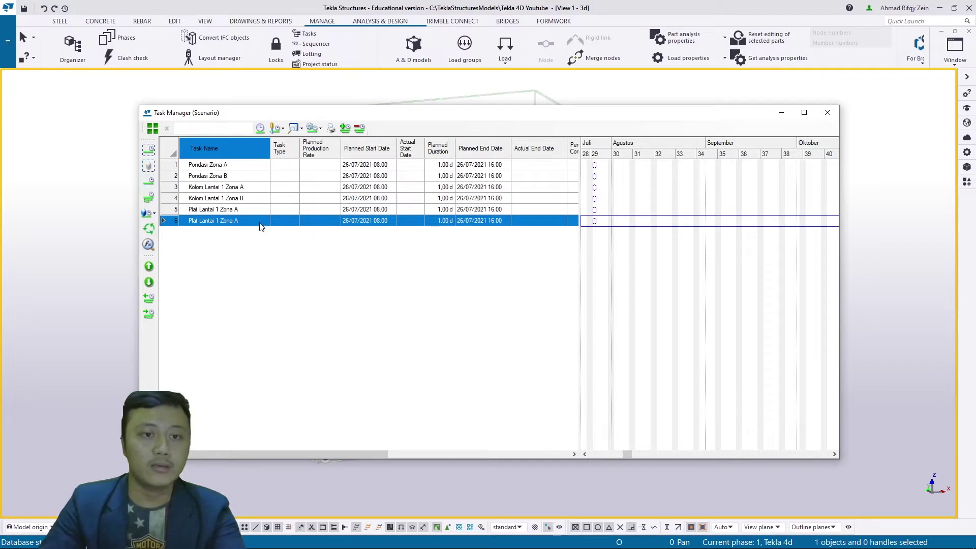
{"action": "left_click", "coordinate": [256, 218]}
{"action": "key", "text": "BackSpace"}
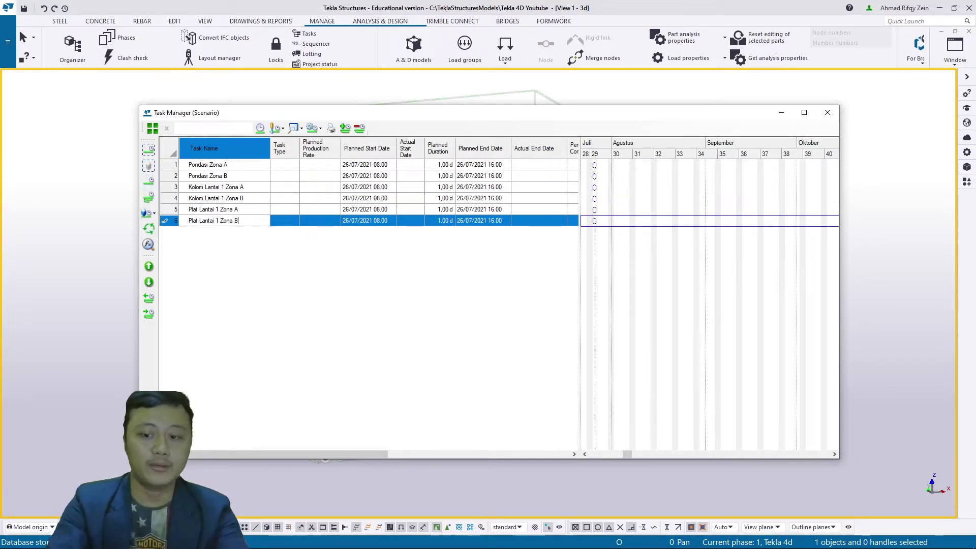
{"action": "type", "text": "B"}
{"action": "key", "text": "Return"}
Create a seventh task below the slab tasks and name it "Kolom Lantai 2 Zona A".
{"action": "left_click", "coordinate": [149, 182]}
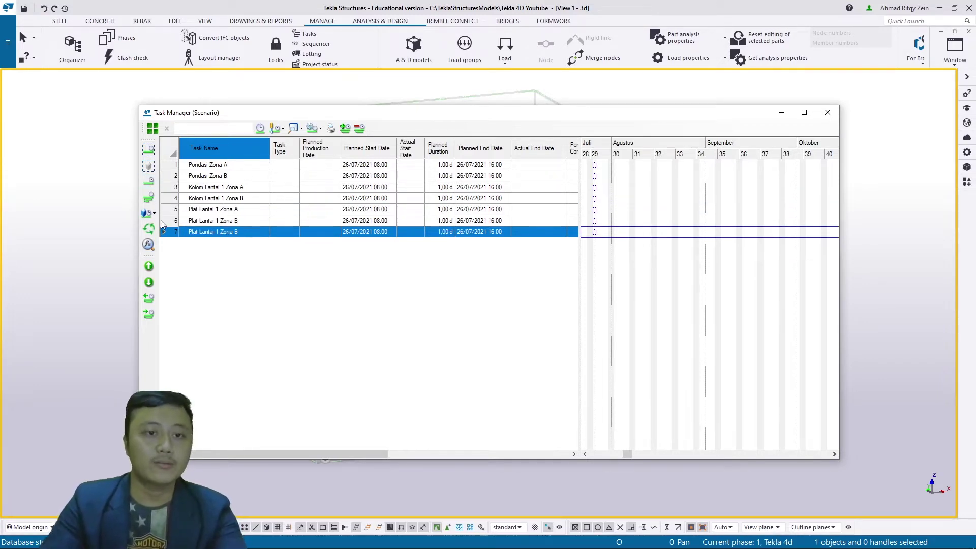
{"action": "left_click", "coordinate": [233, 231]}
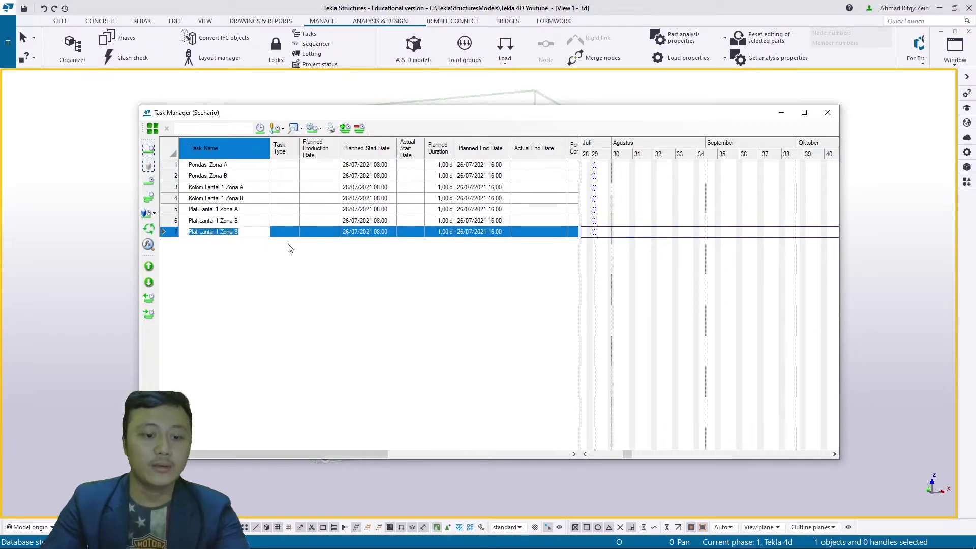
{"action": "type", "text": "Kolom La"}
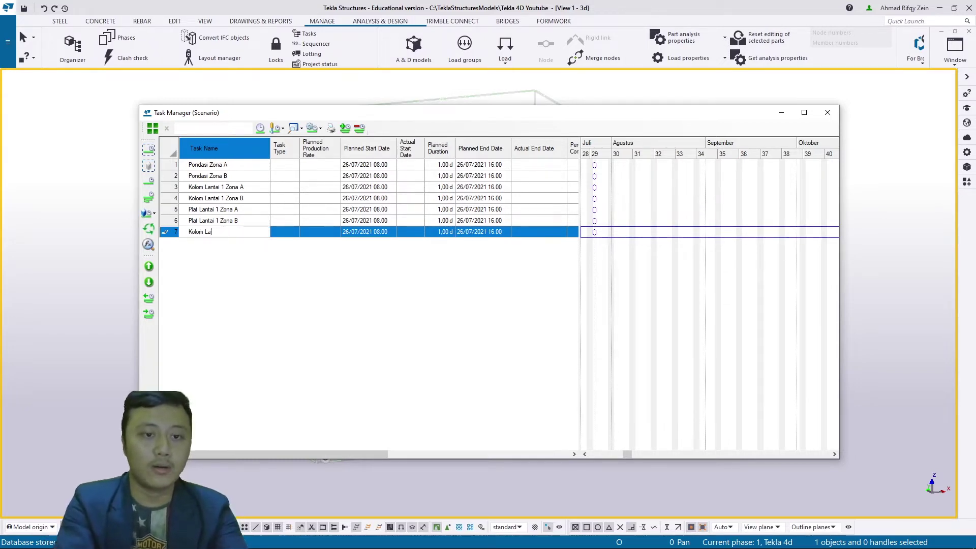
{"action": "type", "text": "ntai 2 S"}
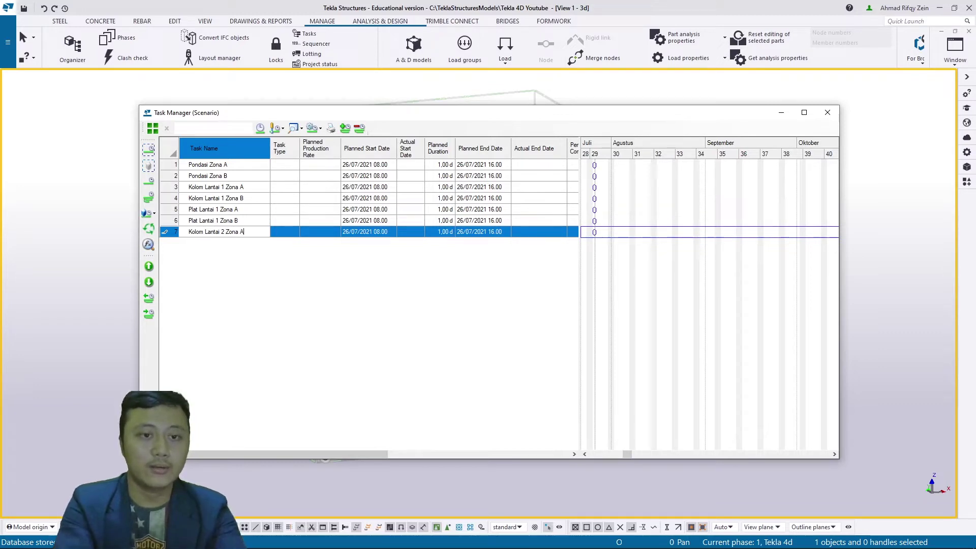
{"action": "key", "text": "Return"}
Add an eighth task for the other zone's second-floor columns, named "Kolom Lantai 2 Zona B".
{"action": "left_click", "coordinate": [148, 182]}
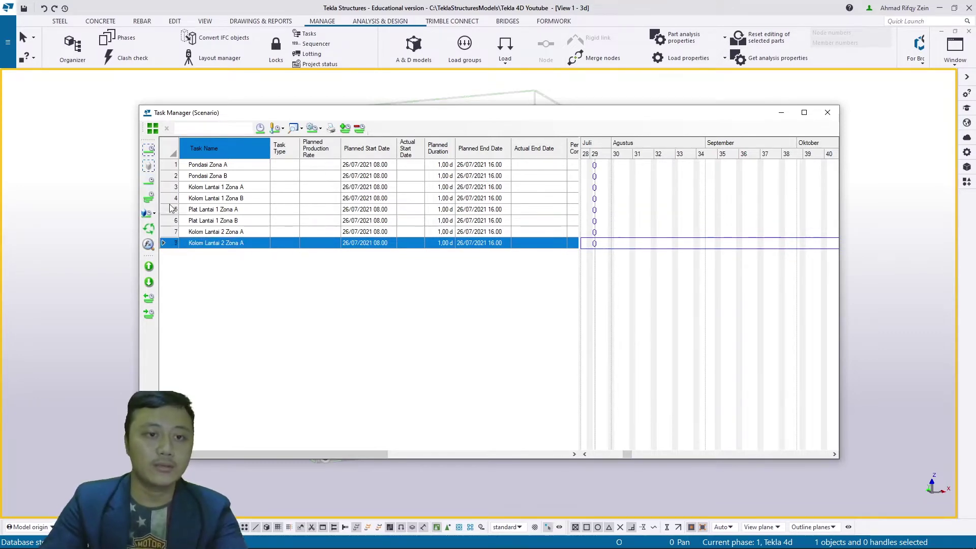
{"action": "left_click", "coordinate": [251, 243]}
{"action": "key", "text": "BackSpace"}
{"action": "type", "text": "B"}
{"action": "key", "text": "Return"}
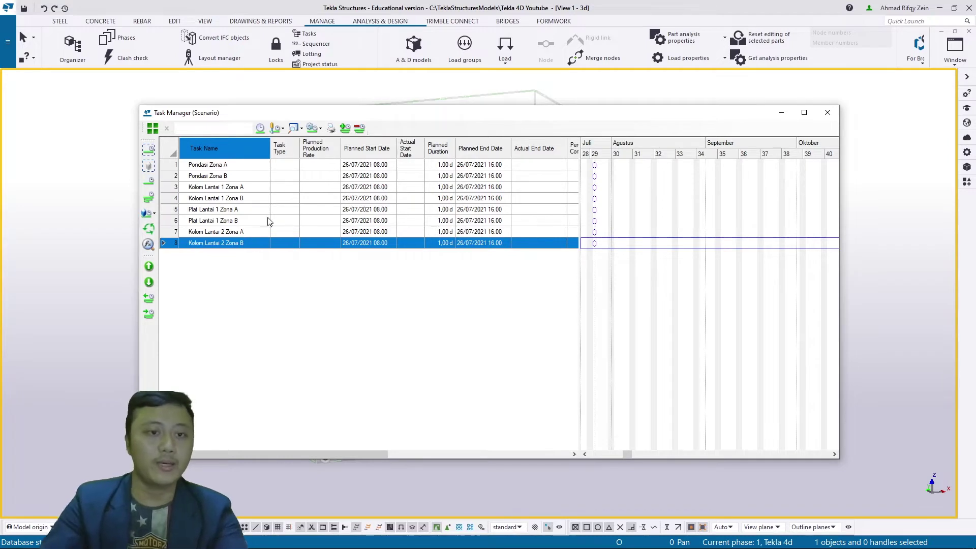
Create a ninth task below the second-floor column tasks and name it "Plat Lantai 2 Zona A".
{"action": "left_click", "coordinate": [148, 181]}
{"action": "left_click", "coordinate": [246, 254]}
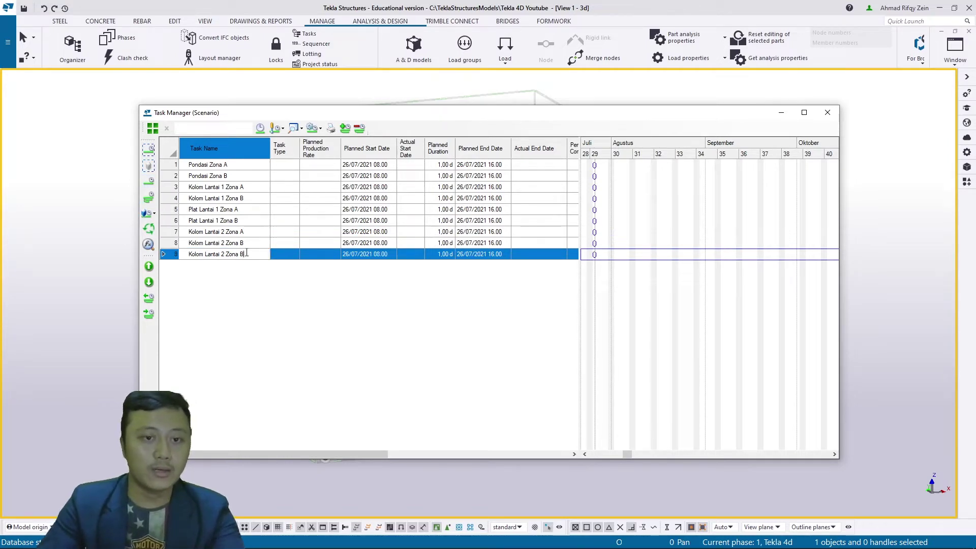
{"action": "key", "text": "ctrl+a"}
{"action": "type", "text": "Plat L"}
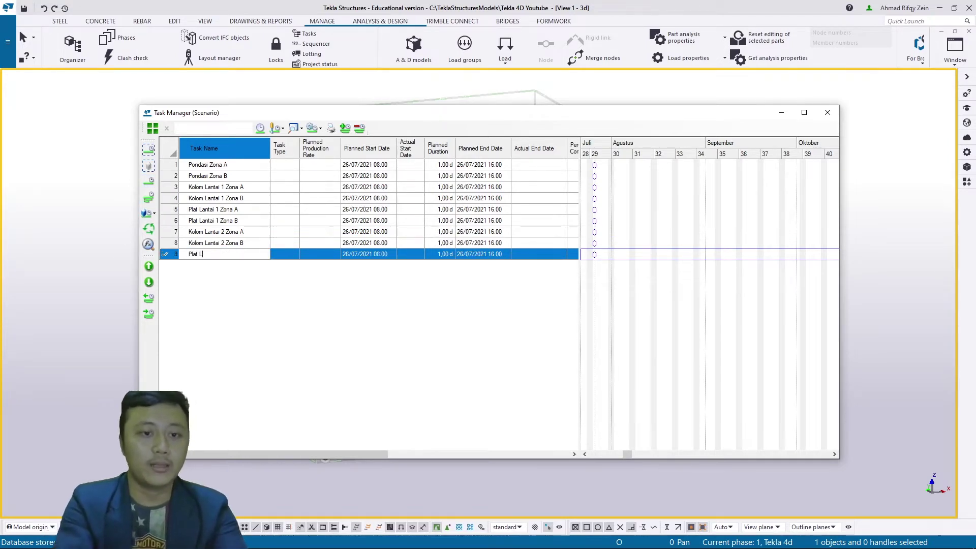
{"action": "type", "text": "antai 2"}
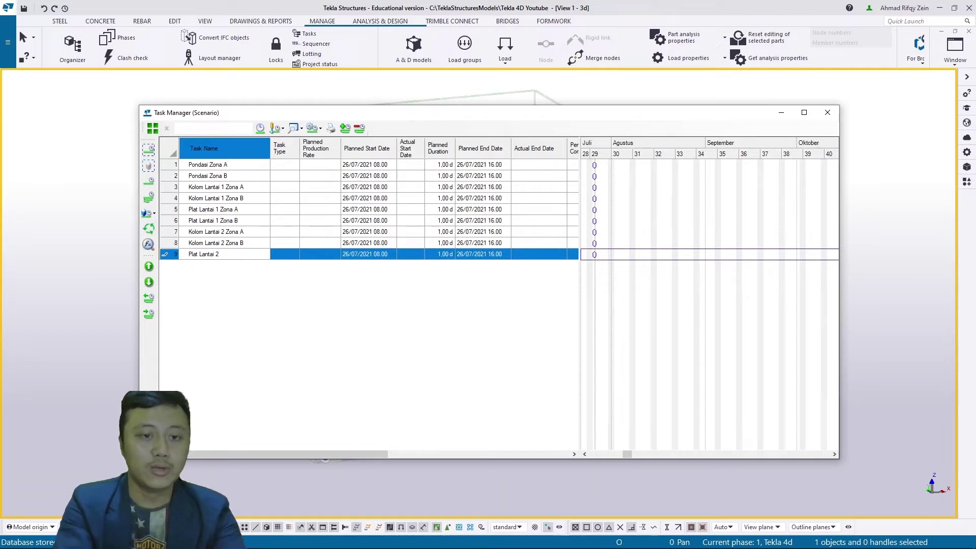
{"action": "type", "text": " Zona A"}
{"action": "key", "text": "Return"}
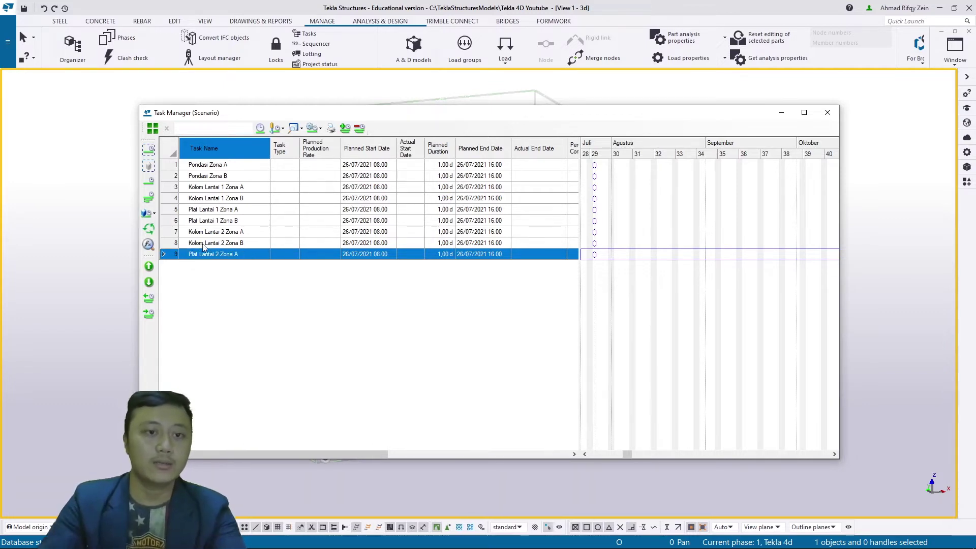
Add a tenth task for the other zone's second-floor slab, named "Plat Lantai 2 Zona B".
{"action": "left_click", "coordinate": [148, 182]}
{"action": "left_click", "coordinate": [253, 262]}
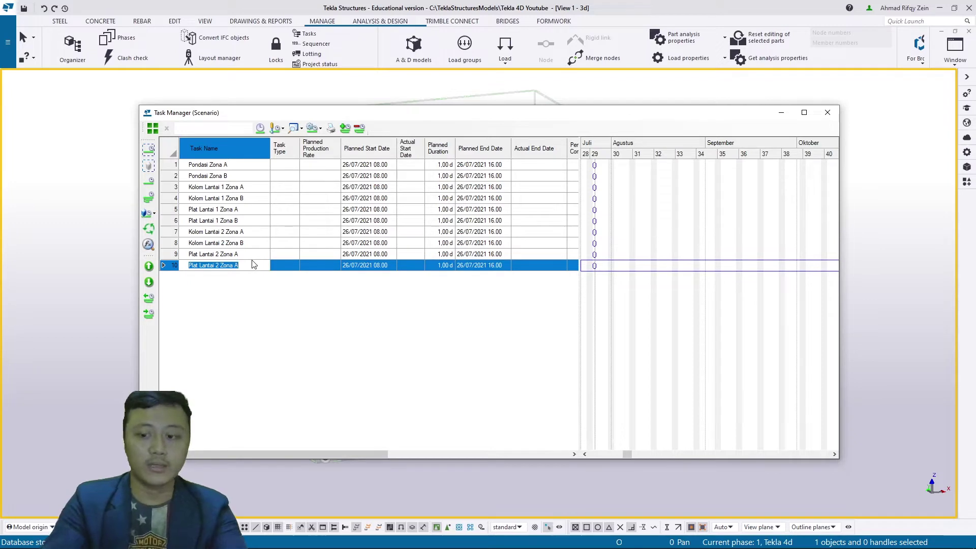
{"action": "left_click", "coordinate": [252, 266]}
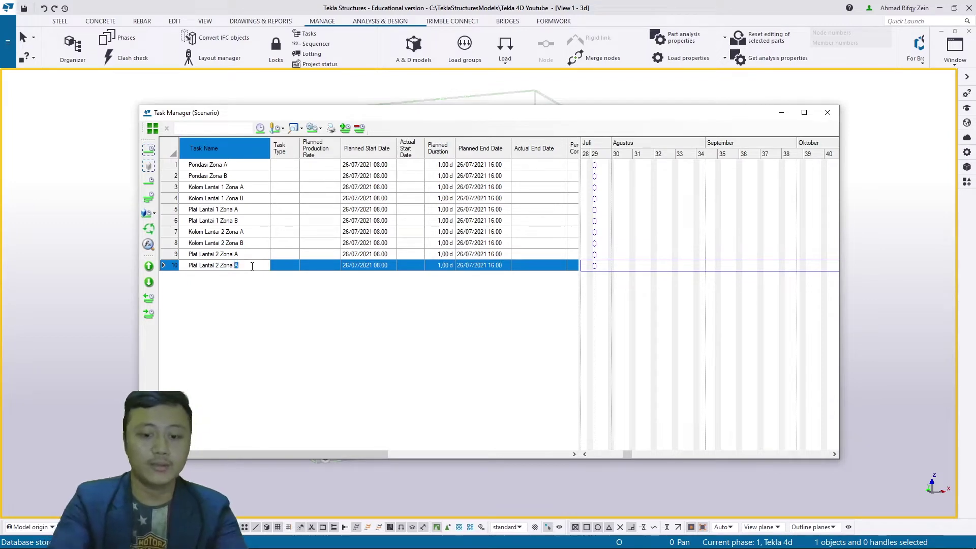
{"action": "type", "text": "B"}
{"action": "key", "text": "Return"}
Create an eleventh task below the second-floor slab tasks and name it "Kolom Lantai 3 Zona A".
{"action": "left_click", "coordinate": [148, 182]}
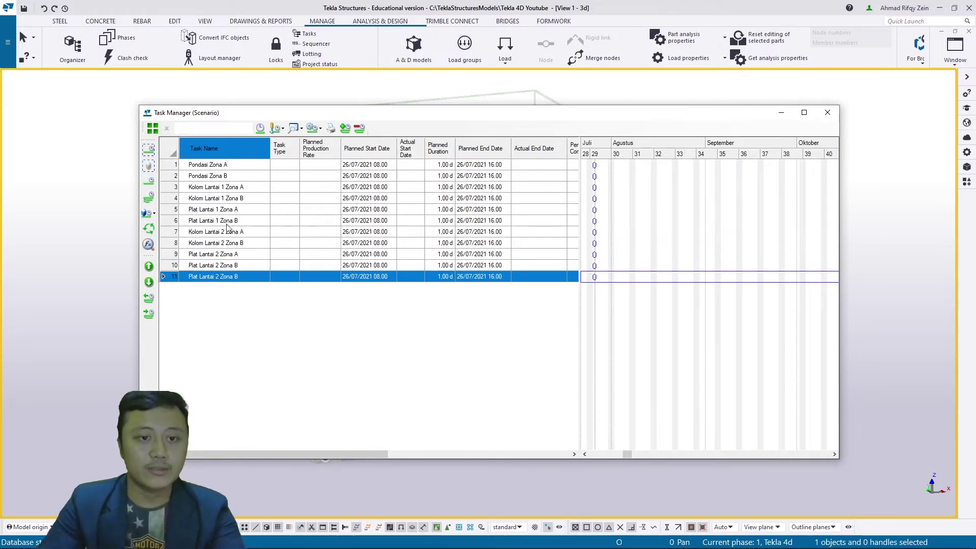
{"action": "left_click", "coordinate": [245, 281]}
{"action": "type", "text": "Ko"}
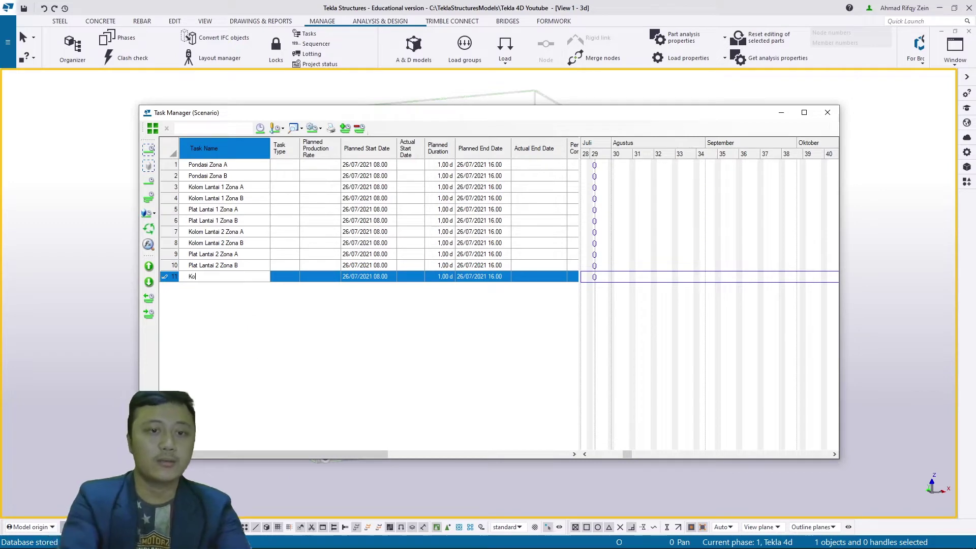
{"action": "type", "text": "lom Lantai "}
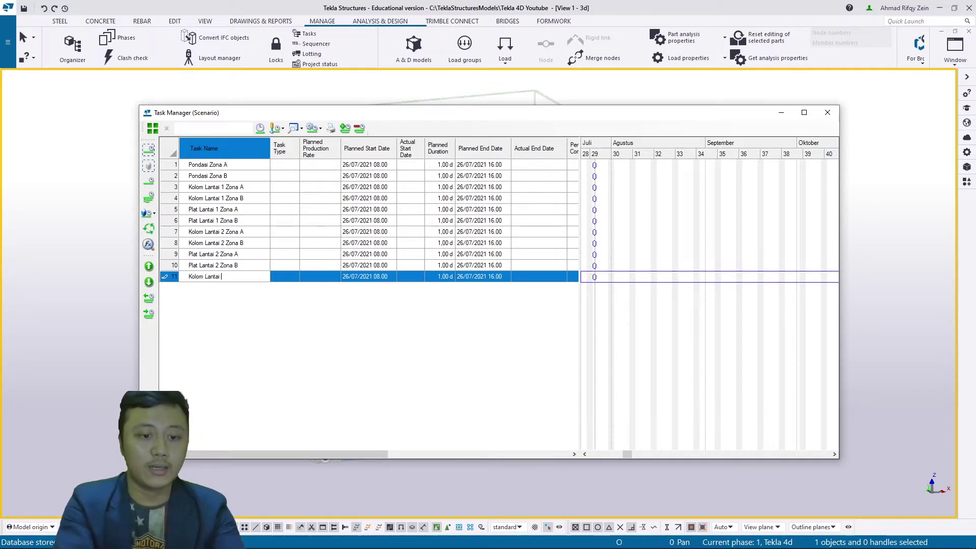
{"action": "type", "text": "3 Zona A"}
{"action": "key", "text": "Return"}
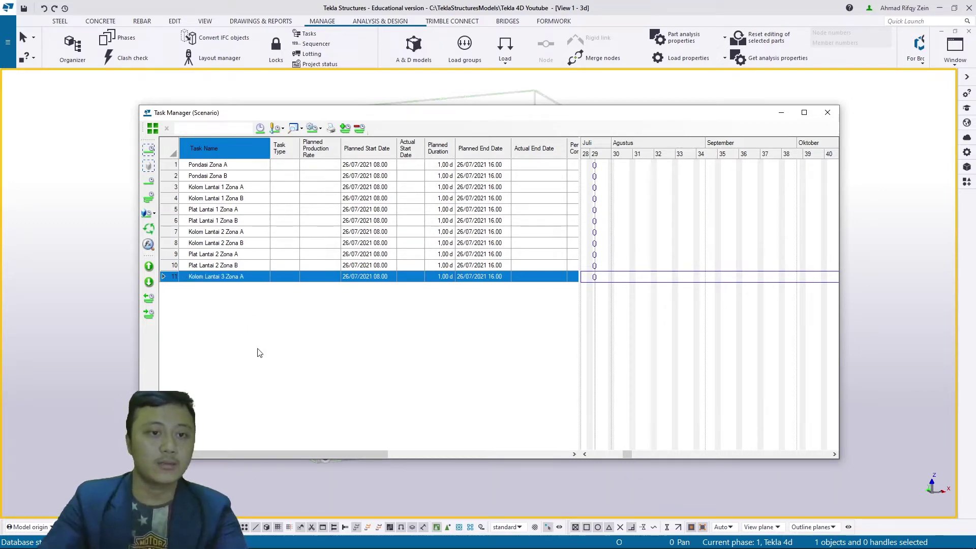
Add a twelfth task for the other zone's third-floor columns, named "Kolom Lantai 3 Zona B".
{"action": "left_click", "coordinate": [149, 181]}
{"action": "left_click", "coordinate": [252, 286]}
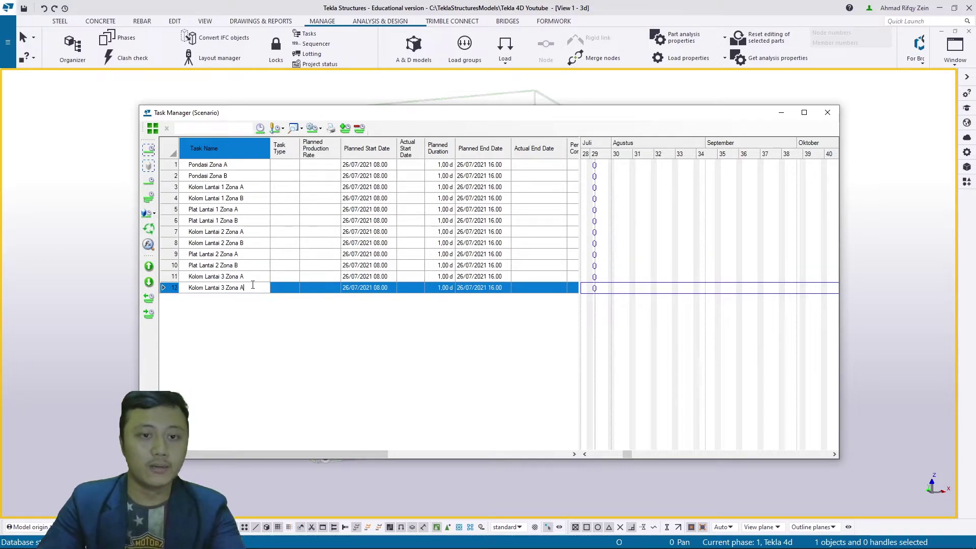
{"action": "key", "text": "BackSpace"}
{"action": "type", "text": "B"}
{"action": "key", "text": "Return"}
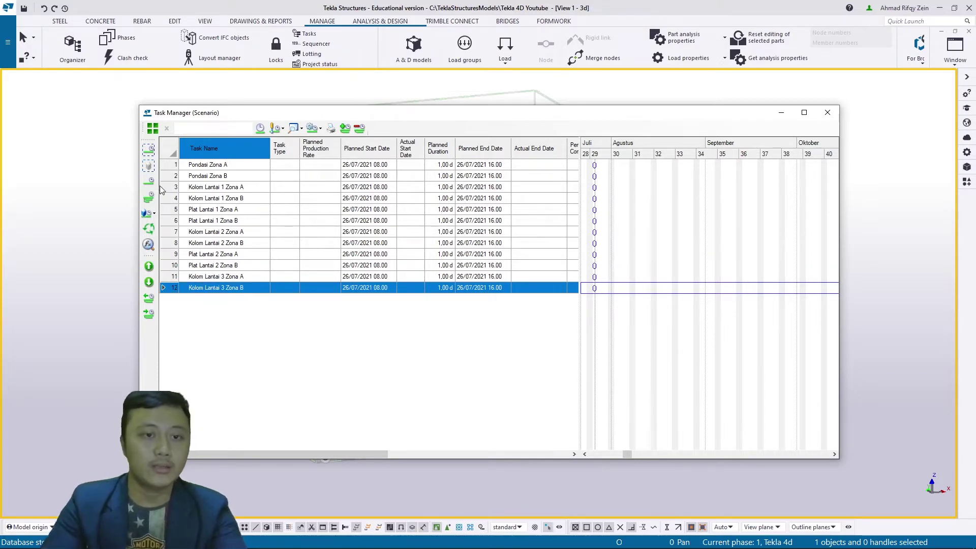
Create a thirteenth task below the third-floor column tasks and name it "Plat Lantai 3 Zona A".
{"action": "left_click", "coordinate": [148, 181]}
{"action": "left_click", "coordinate": [264, 299]}
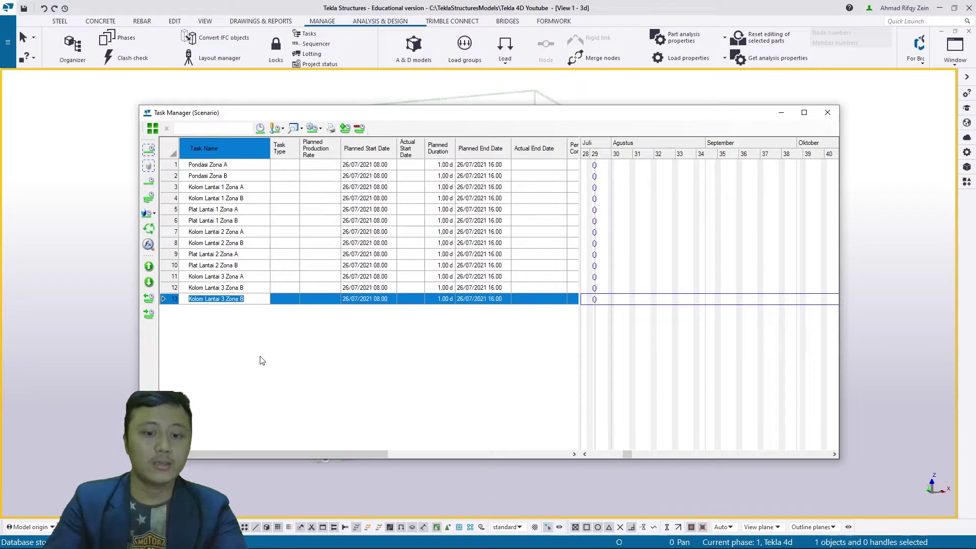
{"action": "type", "text": "Plat"}
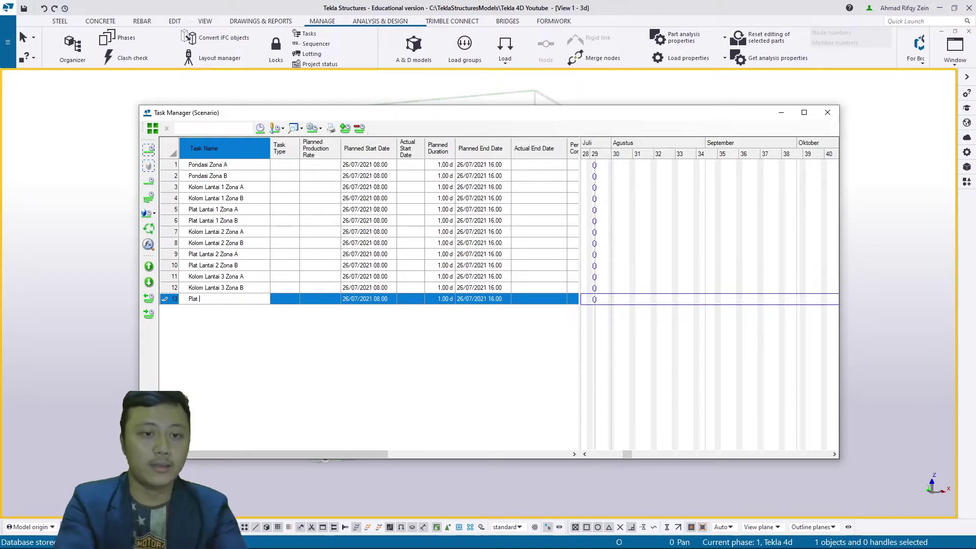
{"action": "type", "text": " Lantai 3 Zona "}
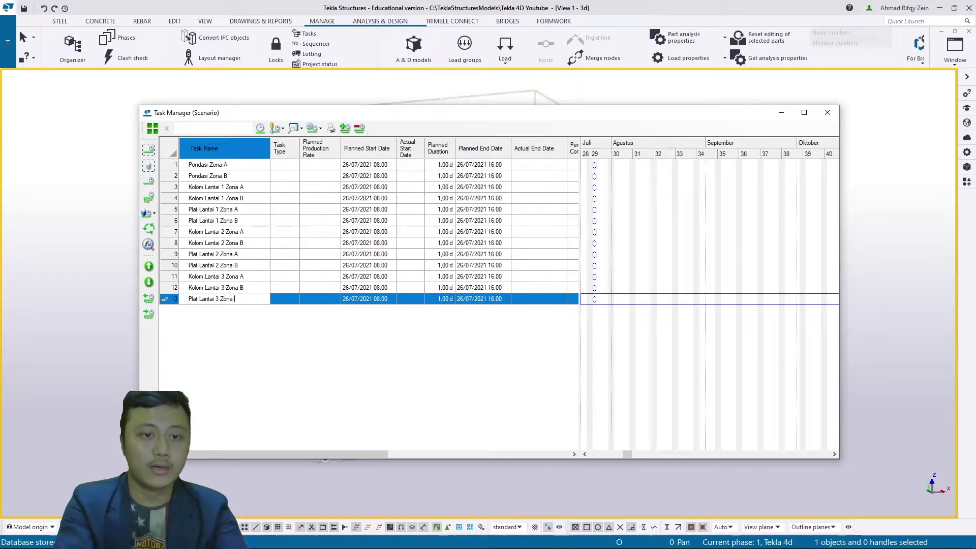
{"action": "type", "text": "A"}
{"action": "key", "text": "Return"}
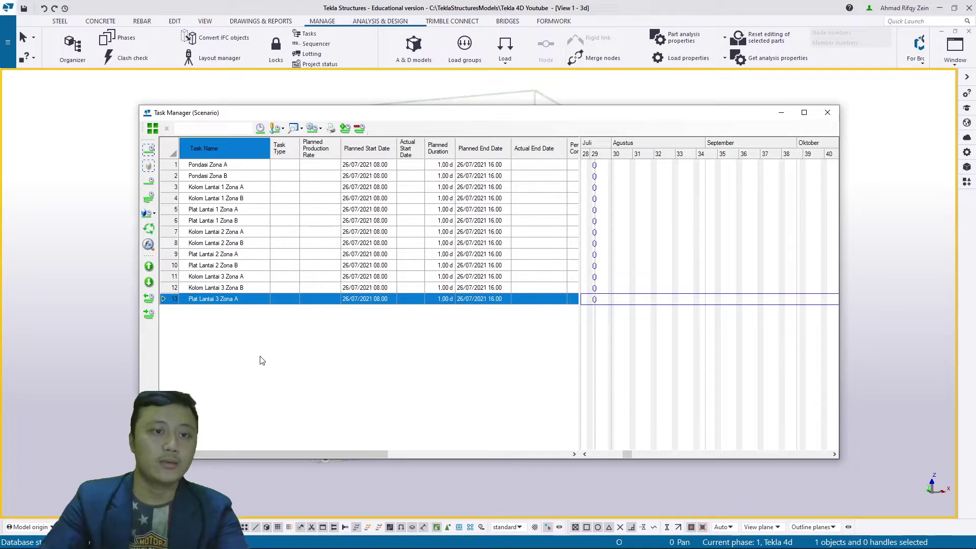
Add a fourteenth task for the other zone's third-floor slab, named "Plat Lantai 3 Zona B".
{"action": "left_click", "coordinate": [150, 197]}
{"action": "left_click", "coordinate": [245, 311]}
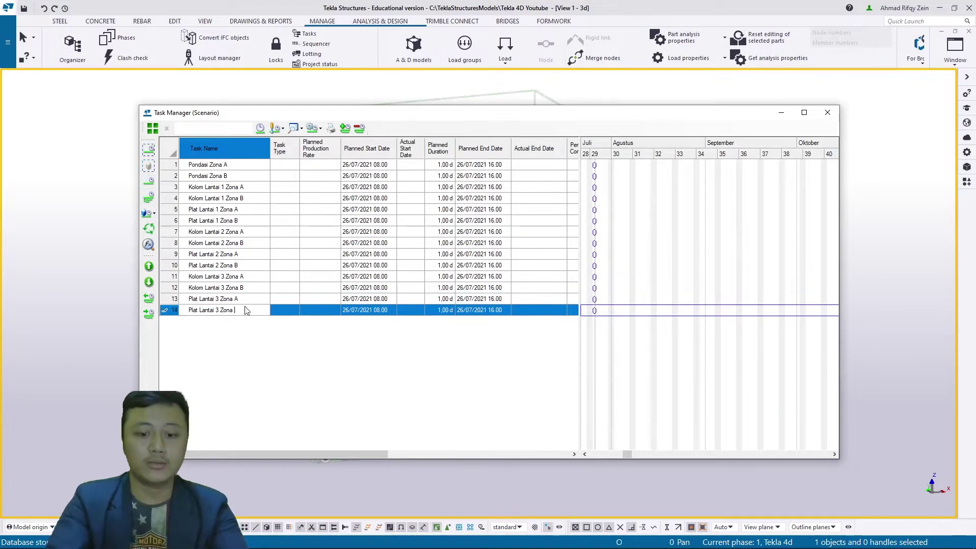
{"action": "key", "text": "Return"}
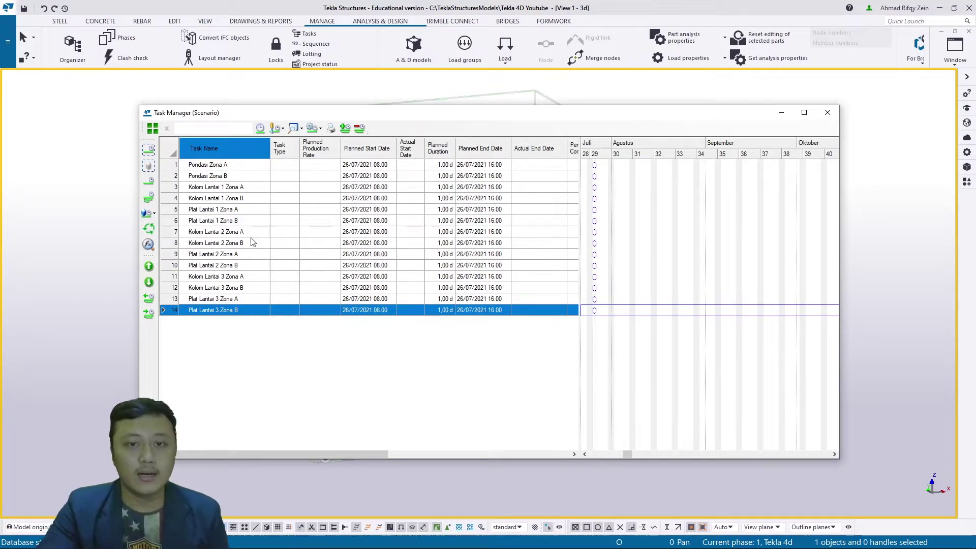
Set the planned duration of both foundation tasks, Pondasi Zona A and Pondasi Zona B, to 7 days.
{"action": "scroll", "coordinate": [605, 282], "scroll_direction": "up", "scroll_amount": 2, "text": "ctrl"}
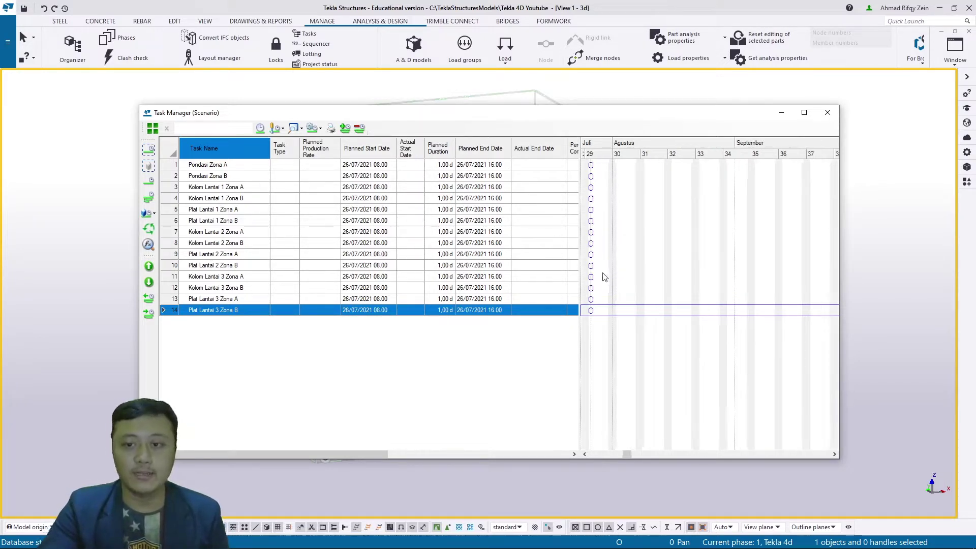
{"action": "left_click_drag", "start_coordinate": [628, 454], "coordinate": [620, 453]}
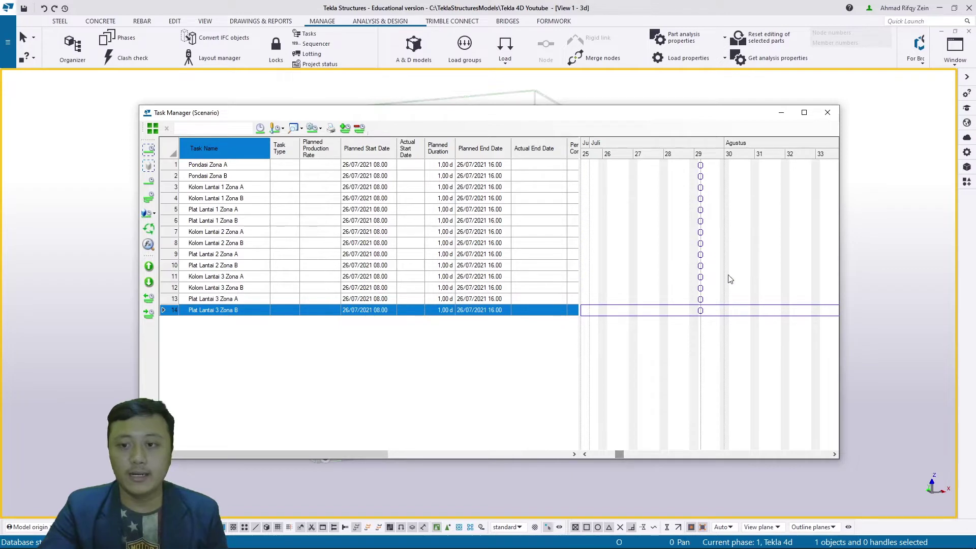
{"action": "scroll", "coordinate": [719, 269], "scroll_direction": "up", "scroll_amount": 2, "text": "ctrl"}
{"action": "scroll", "coordinate": [719, 268], "scroll_direction": "up", "scroll_amount": 1, "text": "ctrl"}
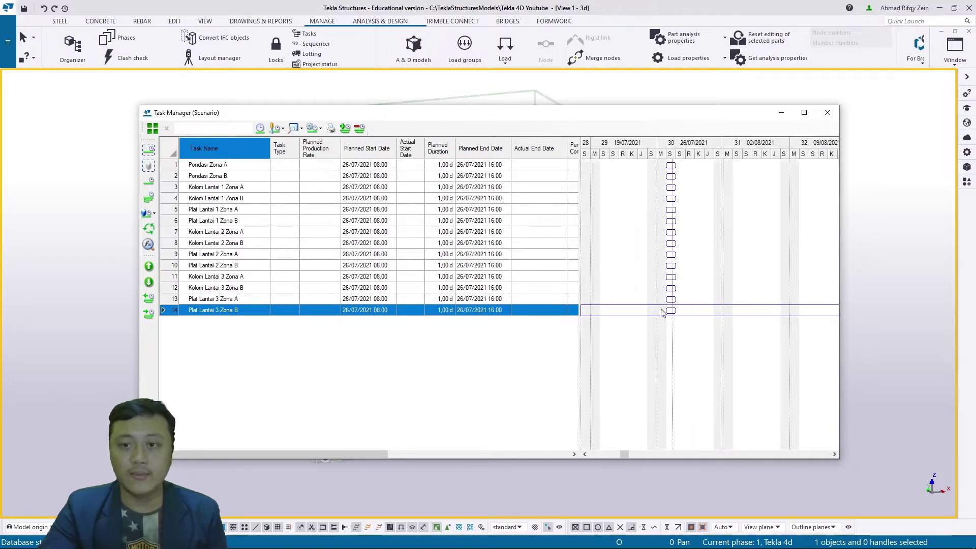
{"action": "scroll", "coordinate": [651, 322], "scroll_direction": "down", "scroll_amount": 1, "text": "ctrl"}
{"action": "scroll", "coordinate": [651, 323], "scroll_direction": "down", "scroll_amount": 1, "text": "ctrl"}
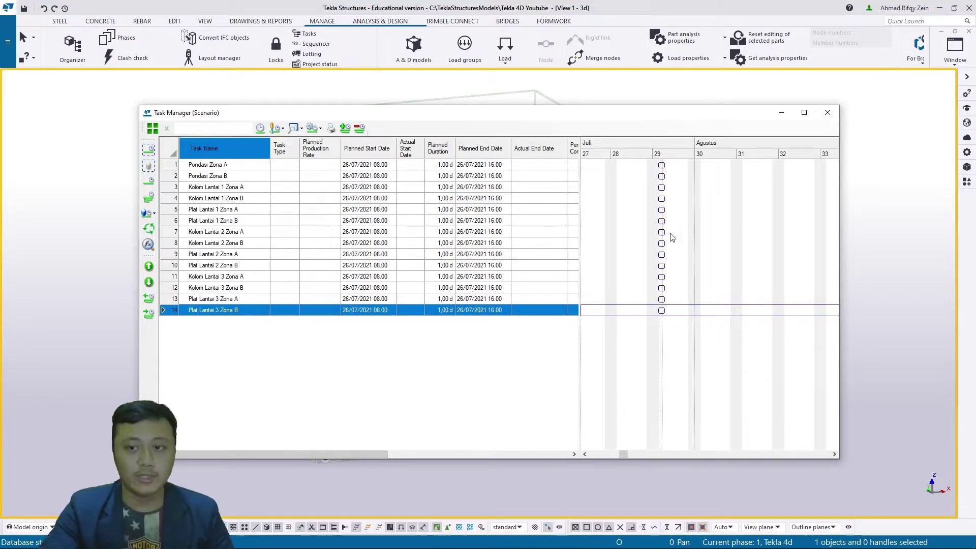
{"action": "left_click", "coordinate": [438, 165]}
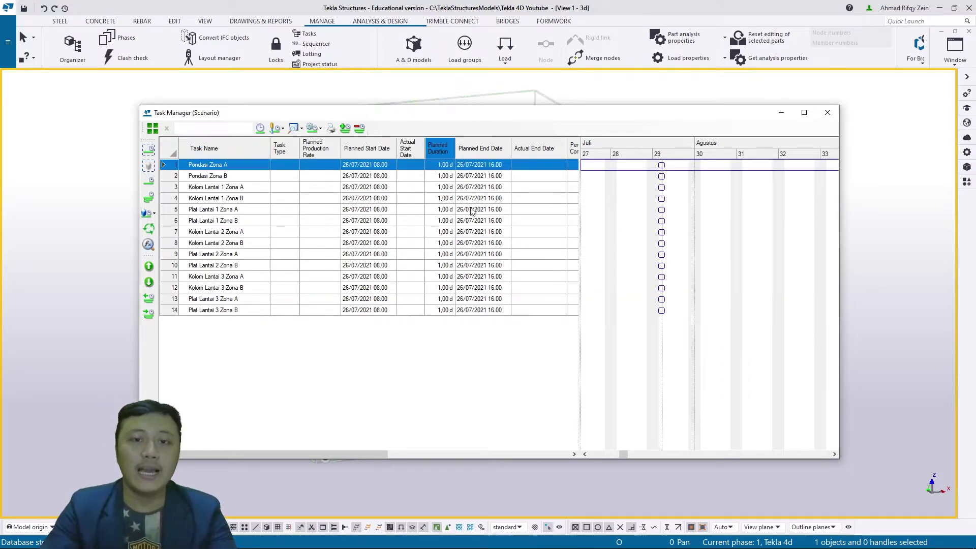
{"action": "left_click", "coordinate": [445, 165]}
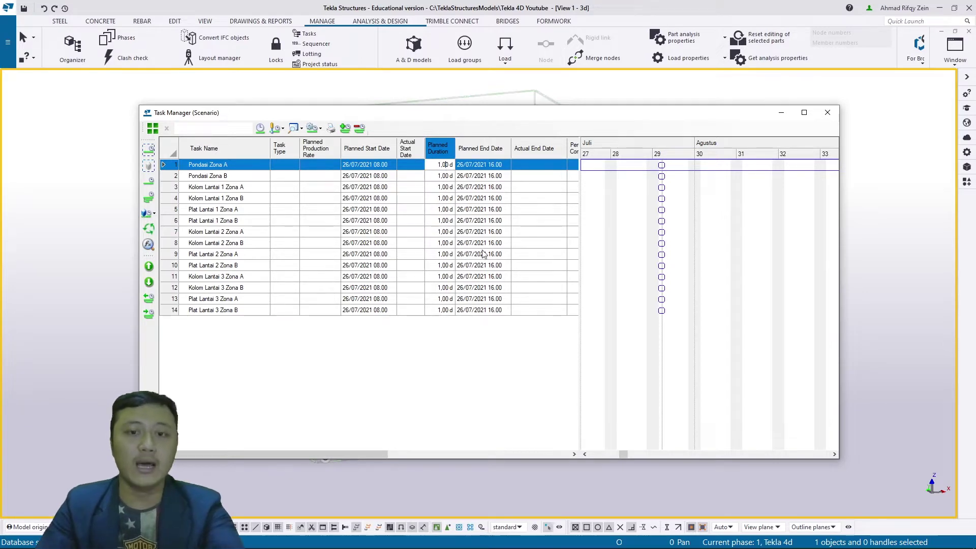
{"action": "key", "text": "ctrl+a"}
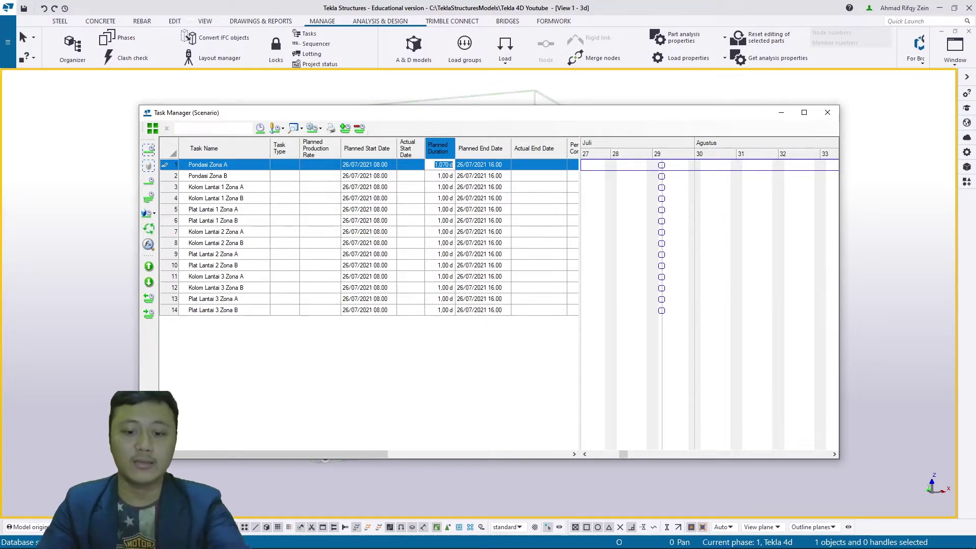
{"action": "type", "text": "7"}
{"action": "key", "text": "Return"}
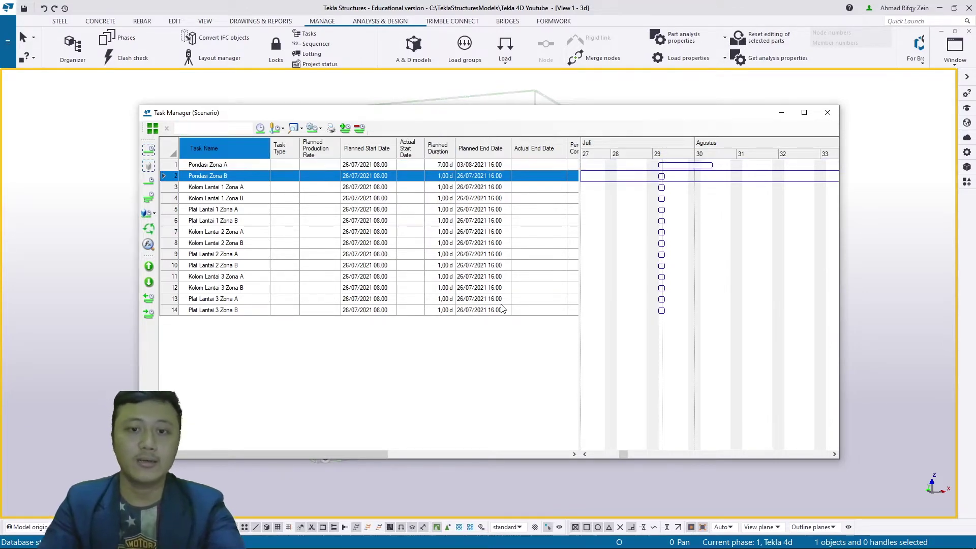
{"action": "left_click", "coordinate": [445, 176]}
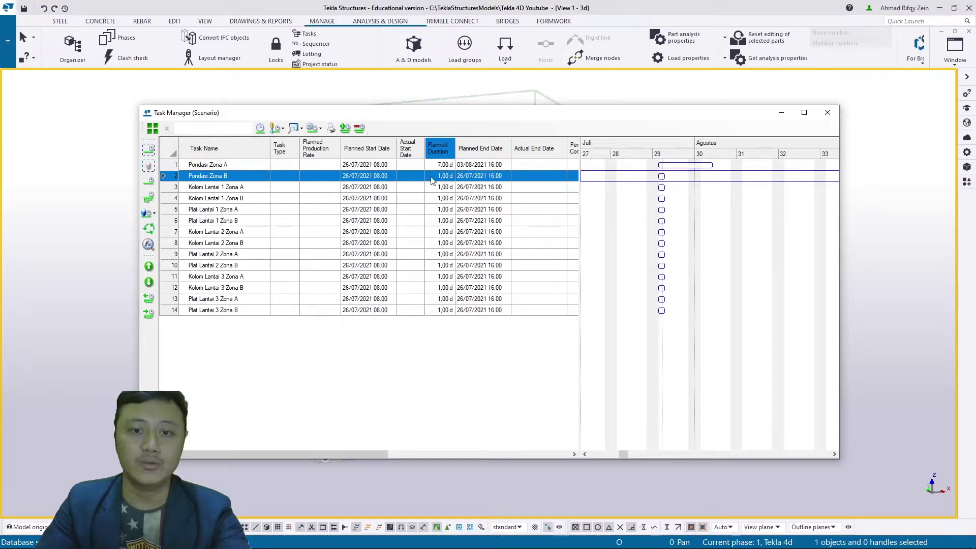
{"action": "type", "text": "7"}
{"action": "key", "text": "Return"}
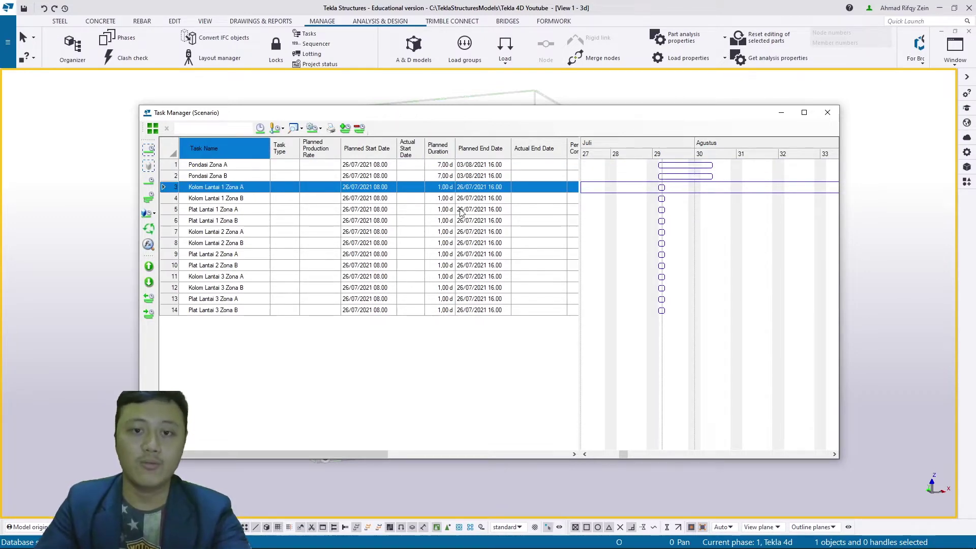
Set the planned duration of the first-floor column tasks for Zona A and Zona B to 7 days each.
{"action": "left_click", "coordinate": [435, 186]}
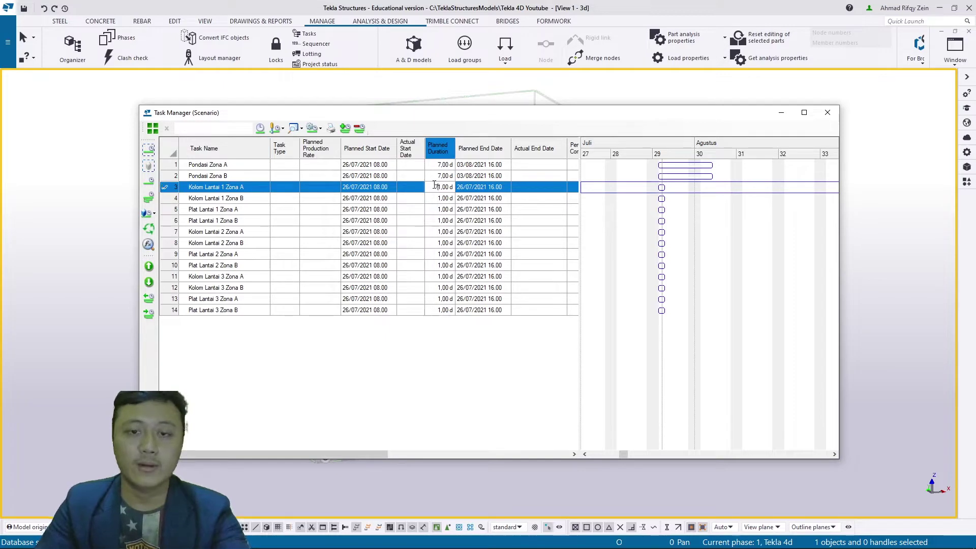
{"action": "double_click", "coordinate": [435, 187]}
{"action": "type", "text": "7"}
{"action": "key", "text": "Return"}
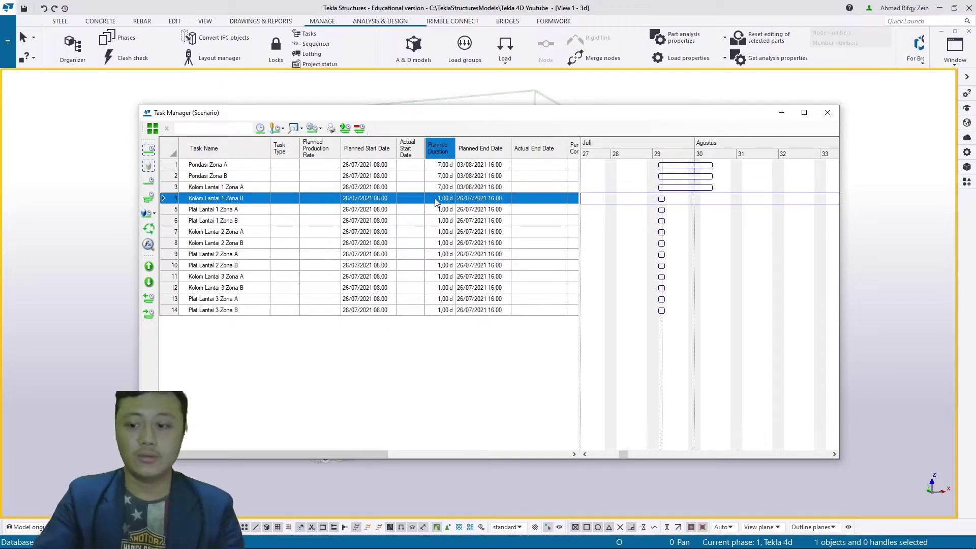
{"action": "type", "text": "7"}
{"action": "key", "text": "Return"}
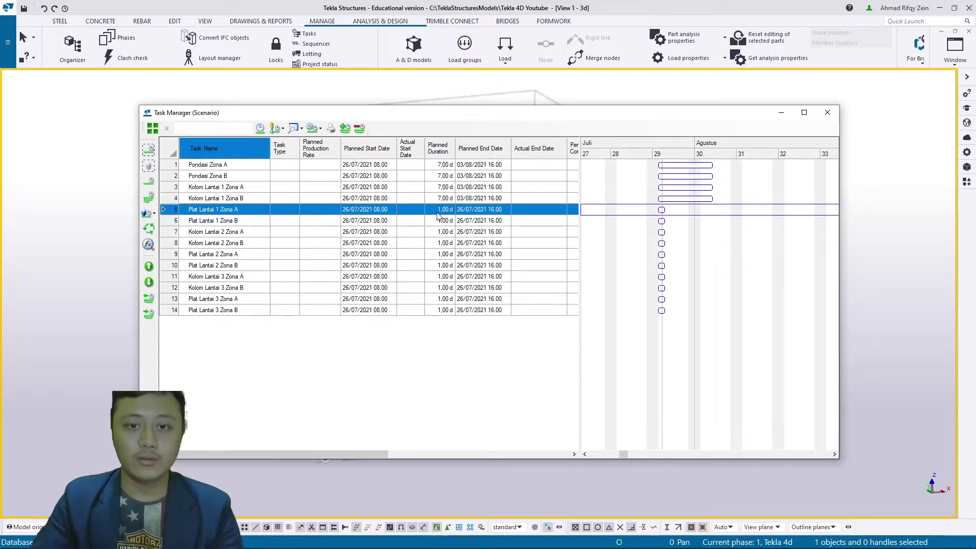
Set the planned duration of the first-floor slab tasks for Zona A and Zona B to 7 days each.
{"action": "type", "text": "7"}
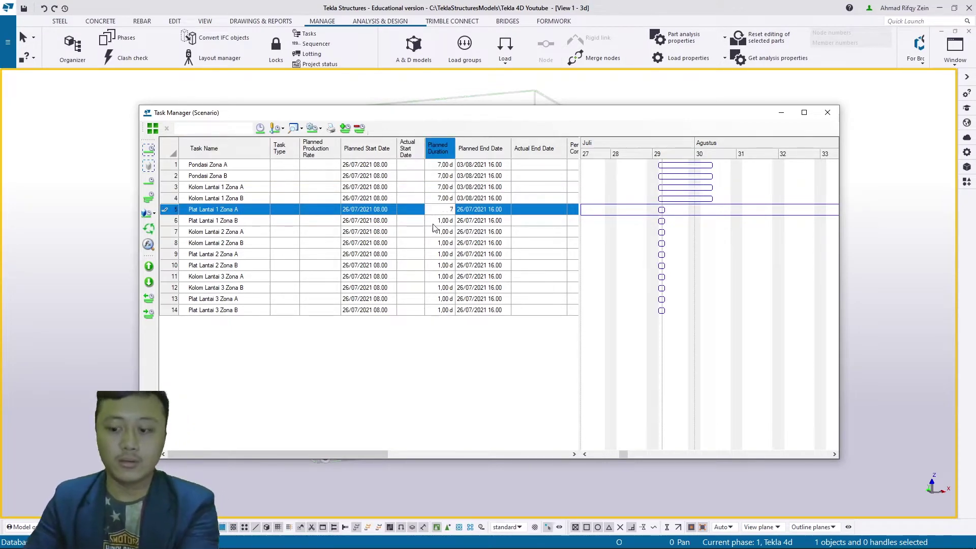
{"action": "key", "text": "Return"}
{"action": "type", "text": "7"}
{"action": "key", "text": "Return"}
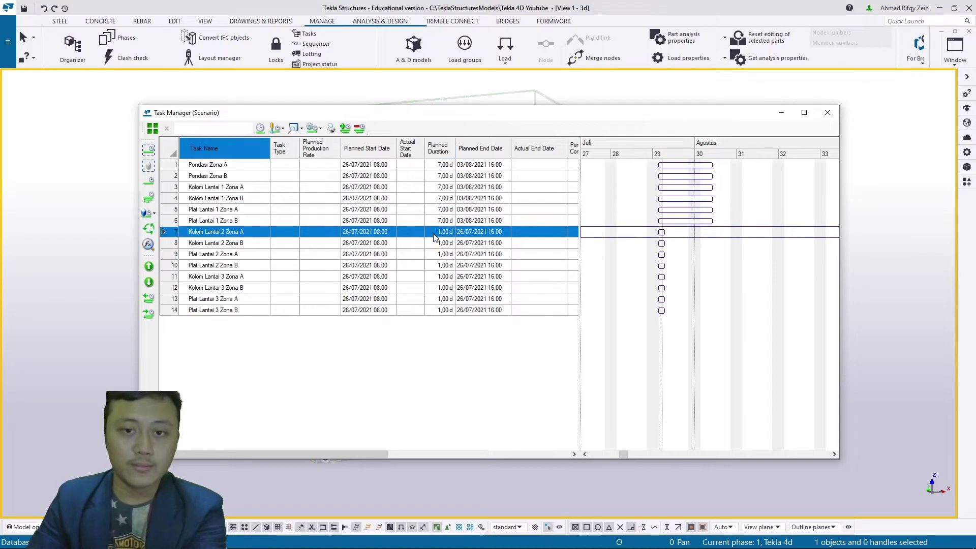
Set the planned duration of the second-floor column tasks for Zona A and Zona B to 7 days each.
{"action": "type", "text": "7"}
{"action": "key", "text": "Return"}
{"action": "type", "text": "7"}
{"action": "key", "text": "Return"}
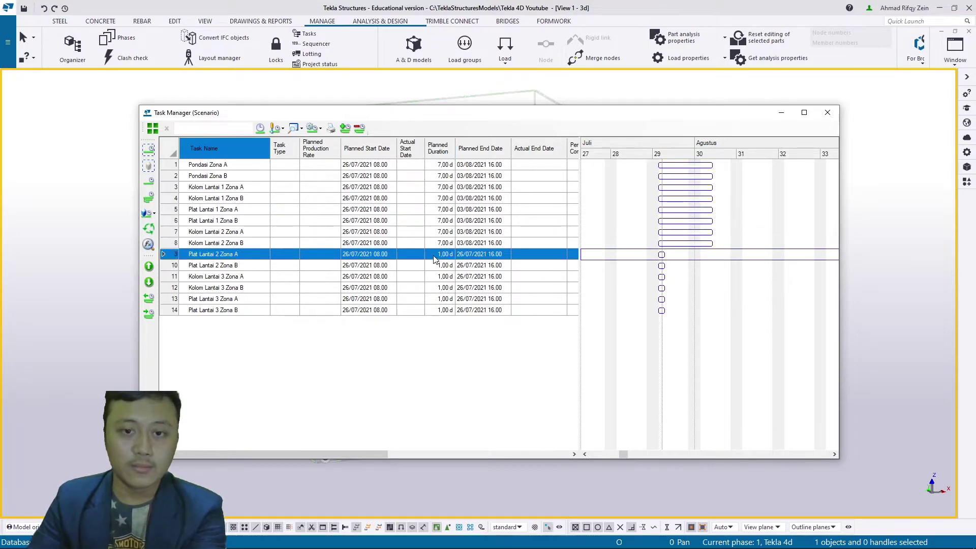
Set the planned duration of the second-floor slab tasks for Zona A and Zona B to 7 days each.
{"action": "type", "text": "7"}
{"action": "key", "text": "Return"}
{"action": "type", "text": "7"}
{"action": "key", "text": "Return"}
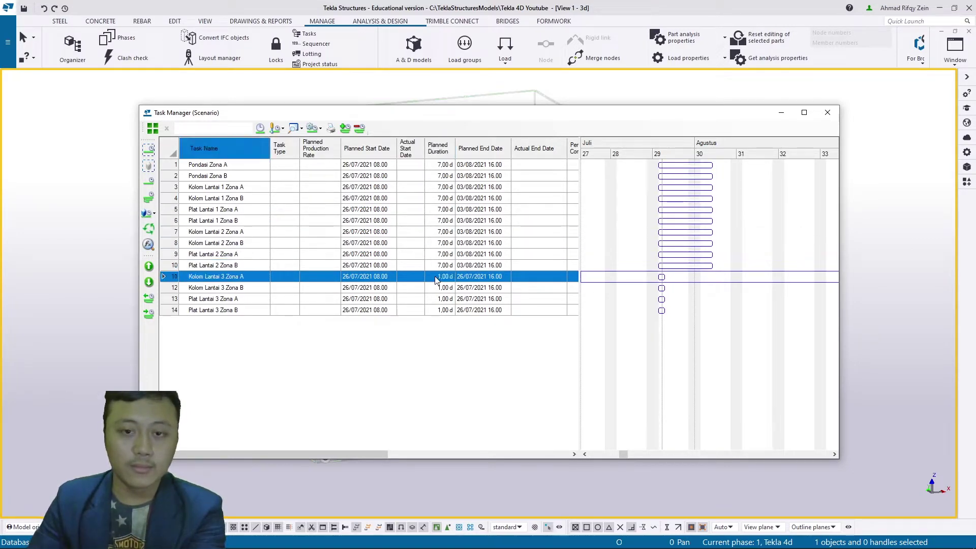
Set the planned duration of the third-floor column tasks for Zona A and Zona B to 7 days each.
{"action": "type", "text": "7"}
{"action": "key", "text": "Return"}
{"action": "type", "text": "7"}
{"action": "key", "text": "Return"}
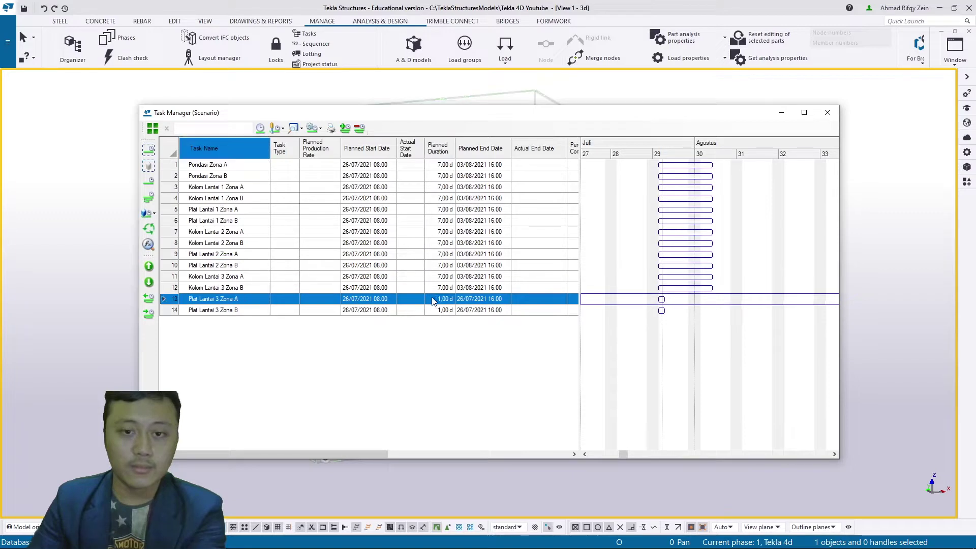
Set the planned duration of the third-floor slab tasks for Zona A and Zona B to 7 days each.
{"action": "type", "text": "7"}
{"action": "key", "text": "Return"}
{"action": "type", "text": "7"}
{"action": "key", "text": "Return"}
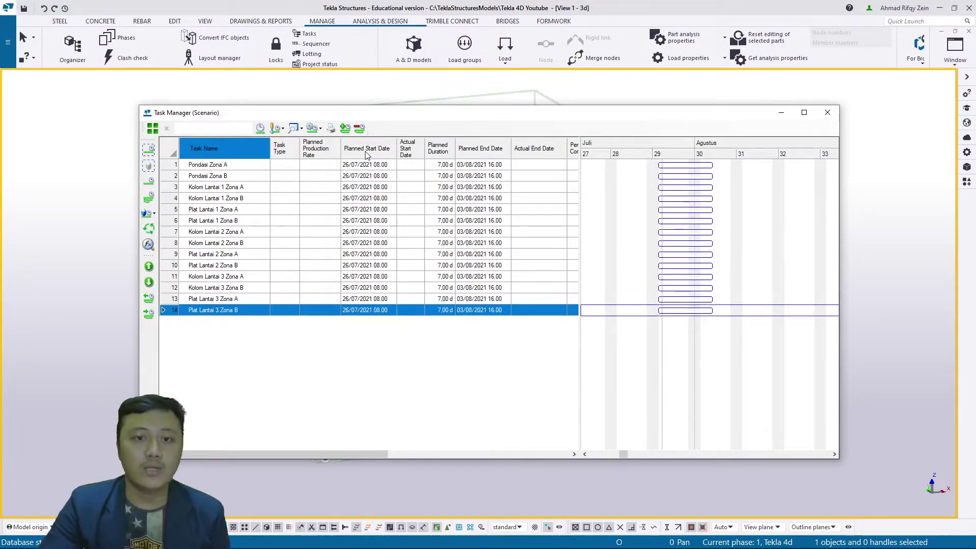
Add a Finish-to-Start dependency to the Pondasi Zona B task with Pondasi Zona A as its predecessor.
{"action": "left_click", "coordinate": [366, 168]}
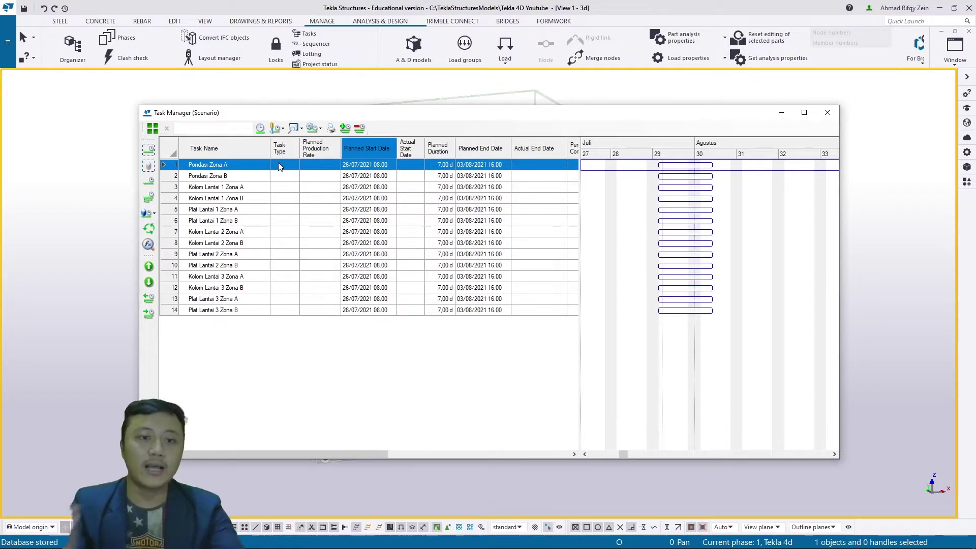
{"action": "left_click", "coordinate": [216, 177]}
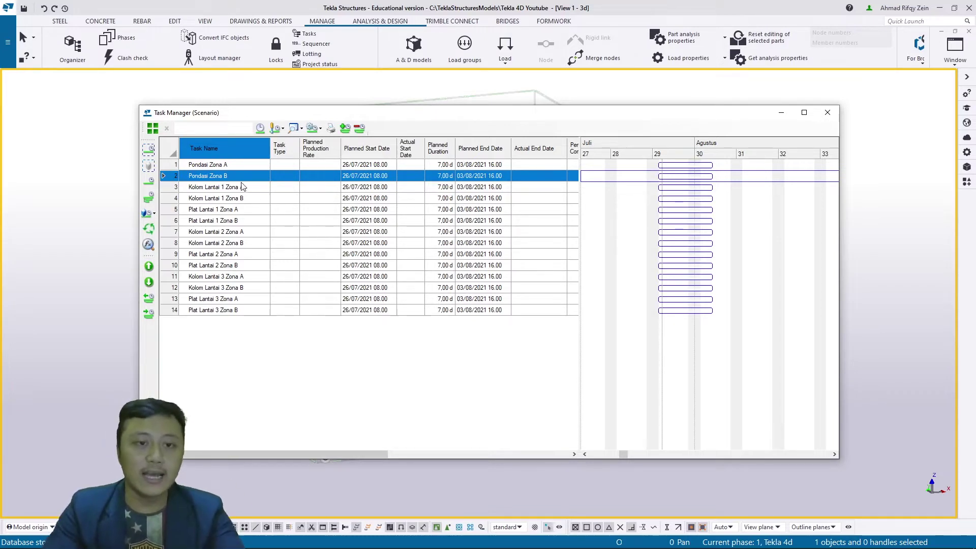
{"action": "right_click", "coordinate": [227, 175]}
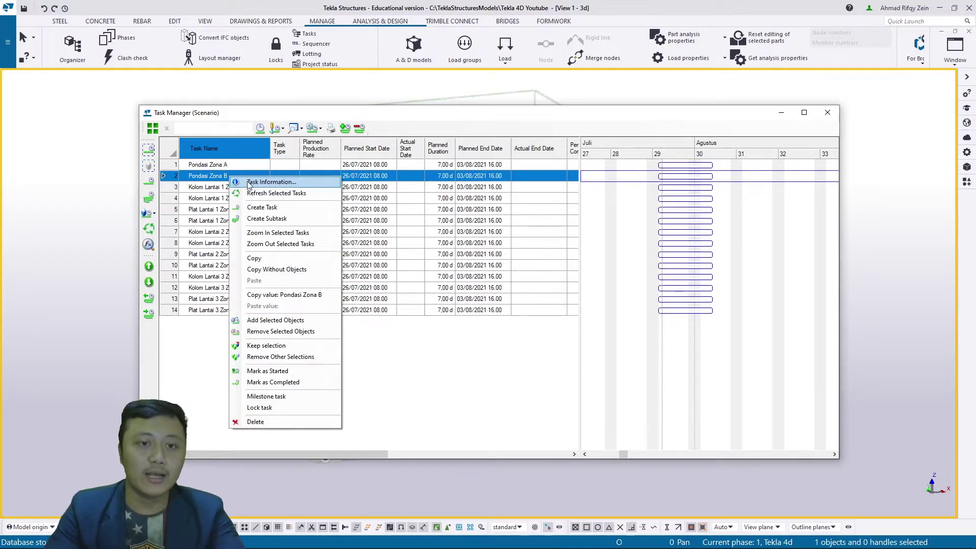
{"action": "left_click", "coordinate": [304, 183]}
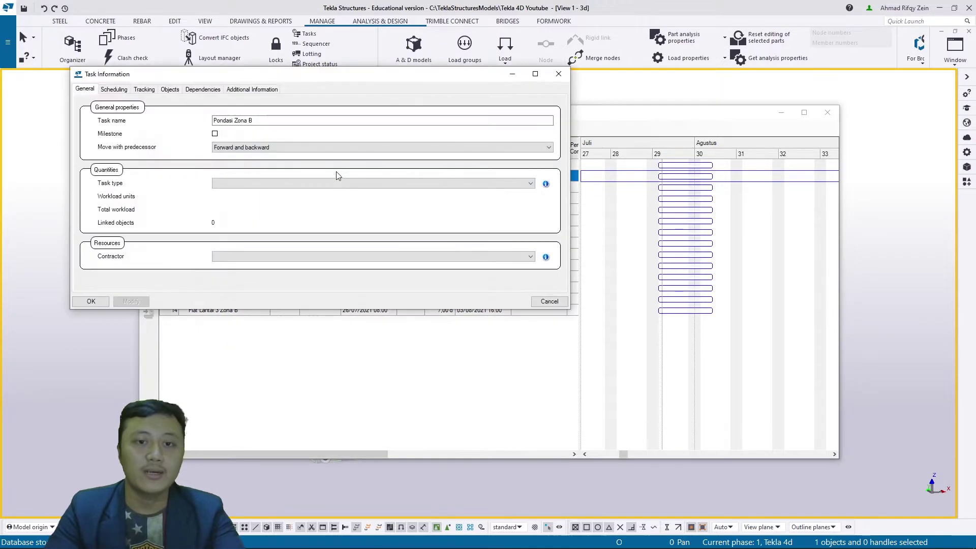
{"action": "left_click_drag", "start_coordinate": [307, 69], "coordinate": [315, 128]}
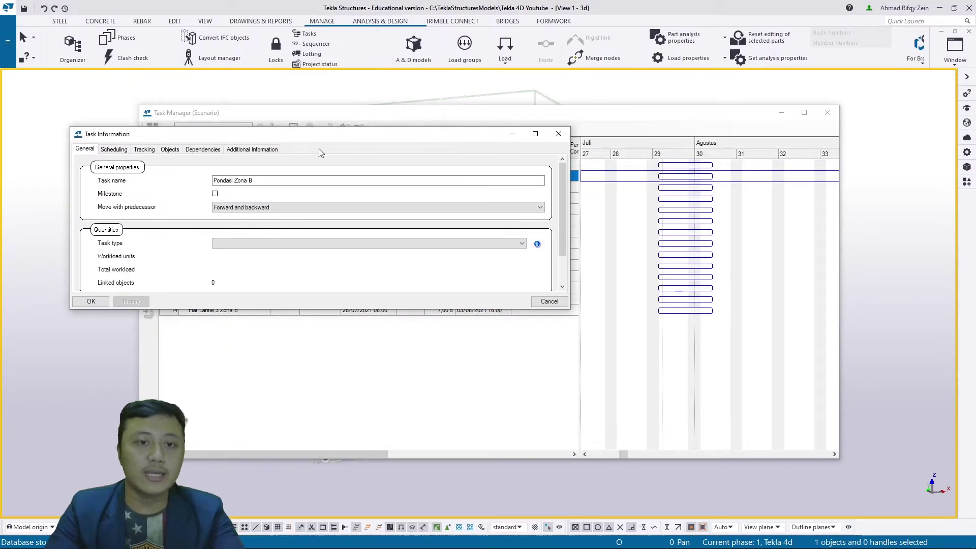
{"action": "left_click", "coordinate": [216, 152]}
{"action": "left_click_drag", "start_coordinate": [289, 139], "coordinate": [435, 343]}
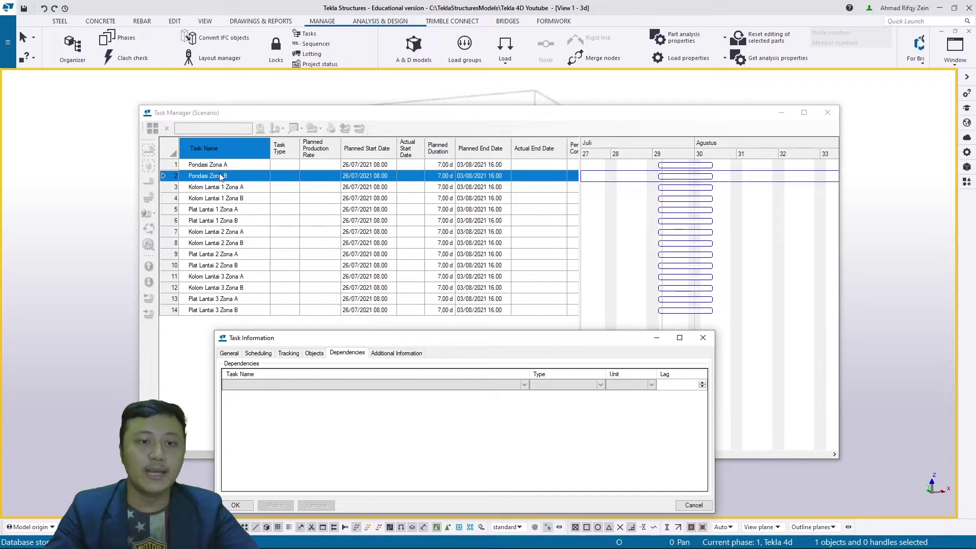
{"action": "left_click", "coordinate": [284, 387]}
{"action": "left_click", "coordinate": [286, 387]}
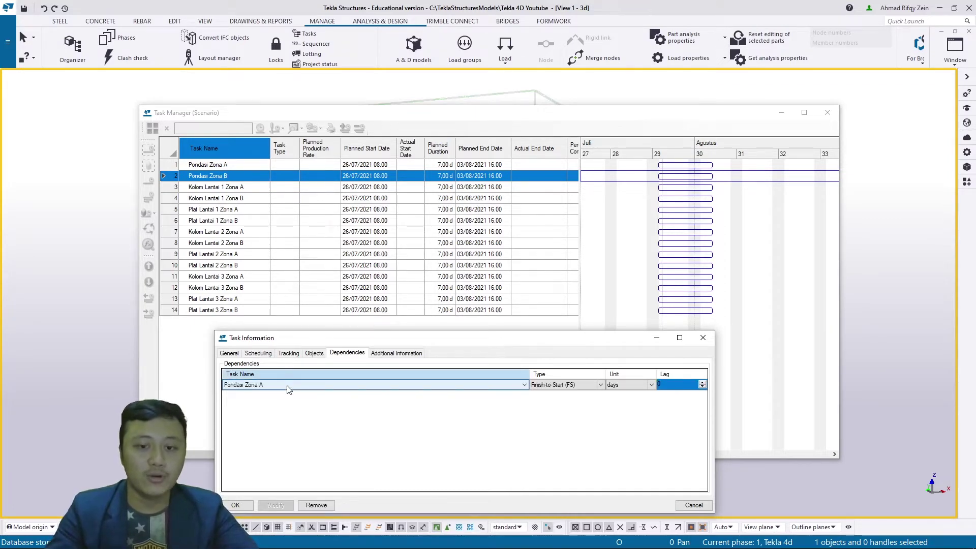
{"action": "left_click", "coordinate": [286, 385]}
{"action": "left_click", "coordinate": [274, 386]}
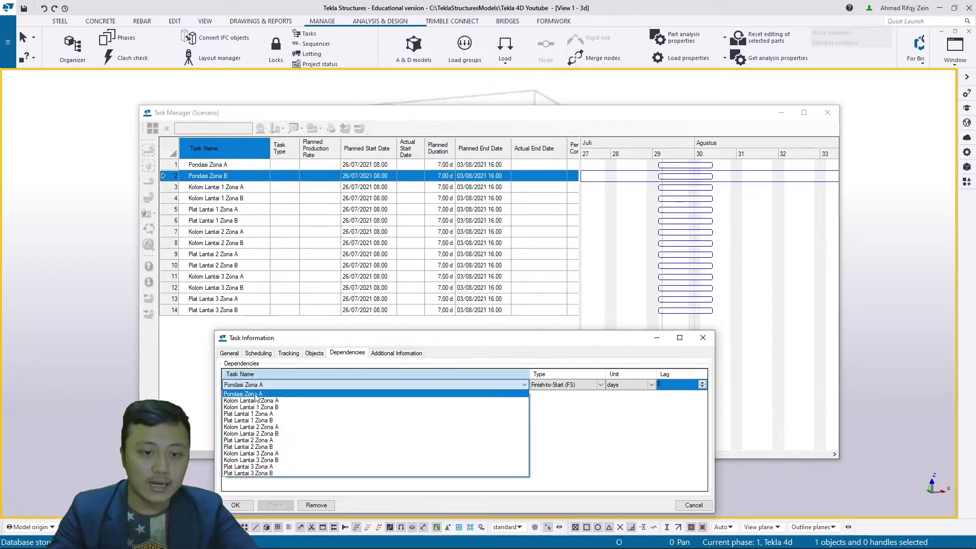
{"action": "left_click", "coordinate": [254, 395]}
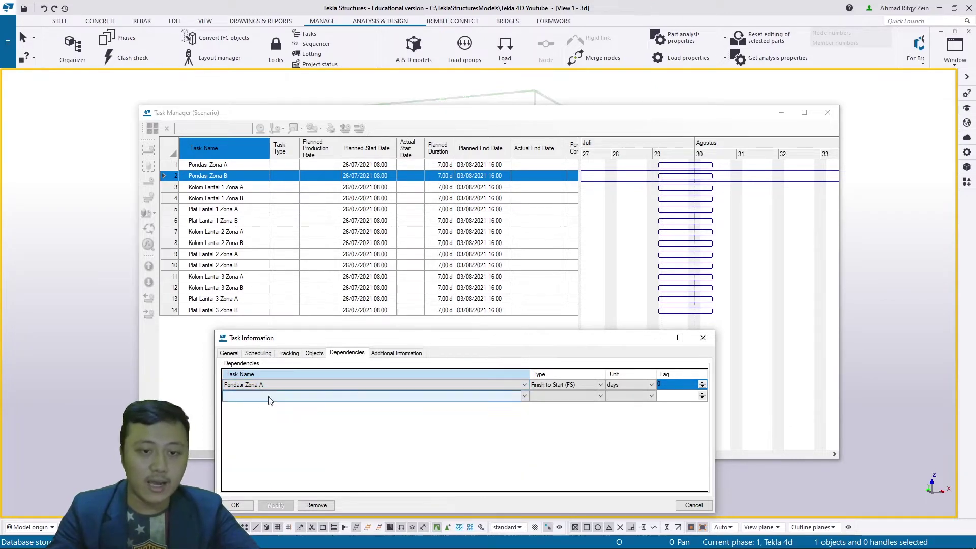
{"action": "left_click", "coordinate": [561, 388]}
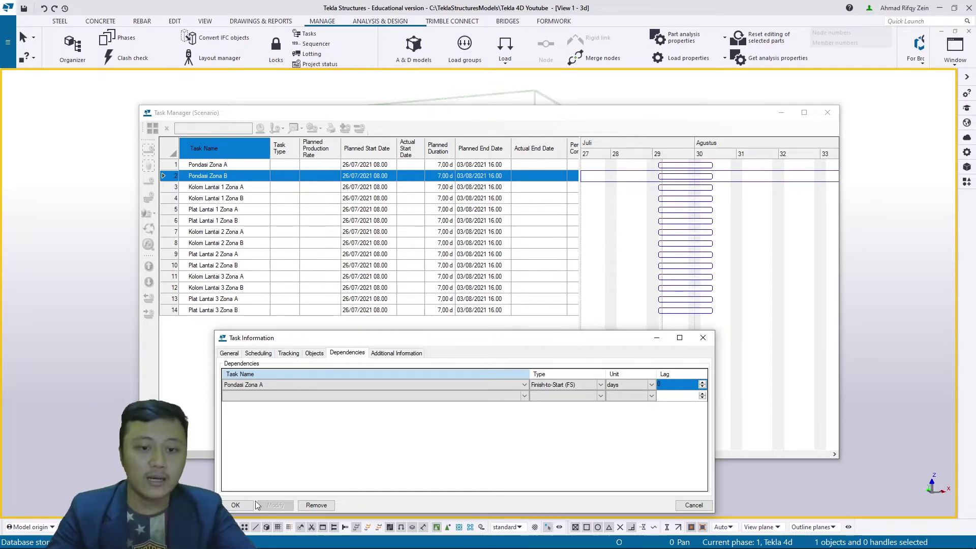
{"action": "left_click", "coordinate": [239, 505]}
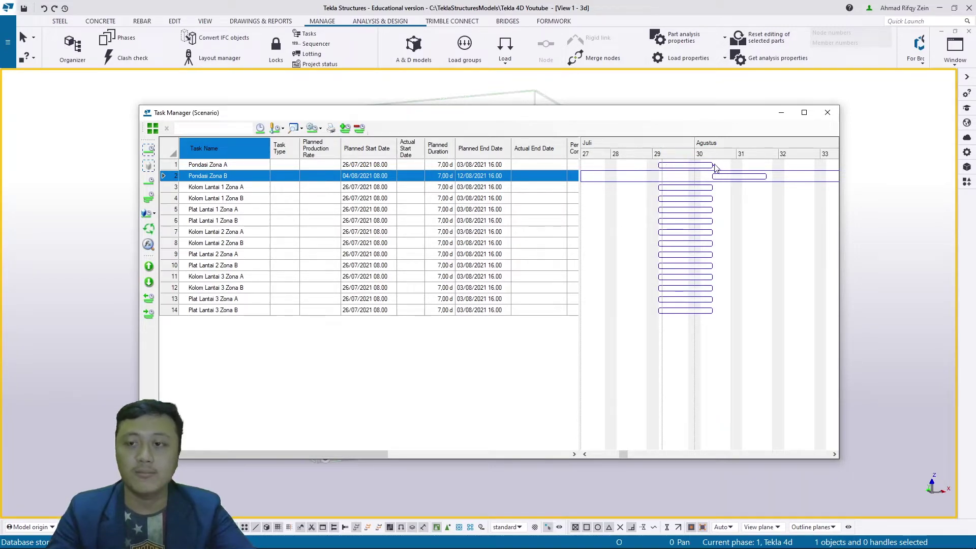
Make the Kolom Lantai 1 Zona A task depend on Pondasi Zona A with a Finish-to-Start link.
{"action": "scroll", "coordinate": [712, 357], "scroll_direction": "down", "scroll_amount": 1, "text": "ctrl"}
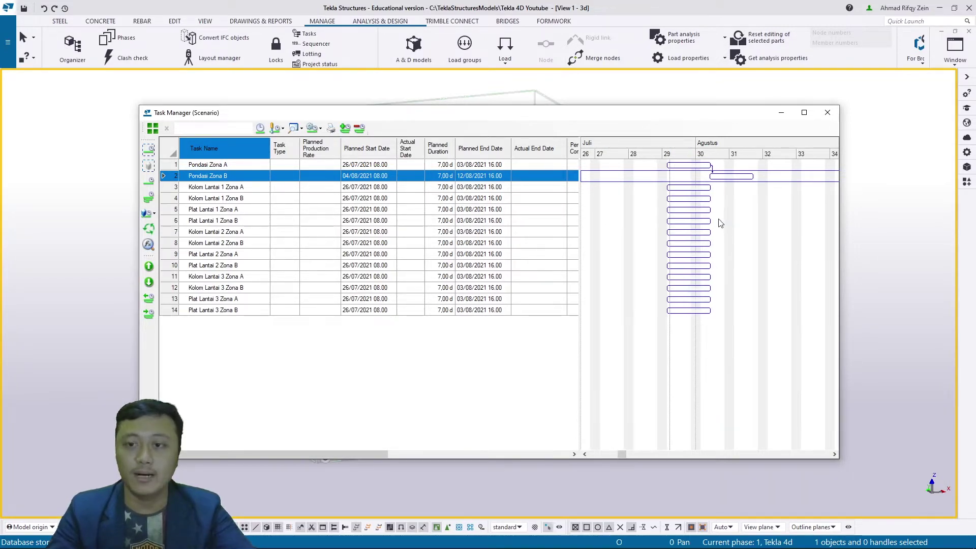
{"action": "scroll", "coordinate": [676, 220], "scroll_direction": "down", "scroll_amount": 1, "text": "ctrl"}
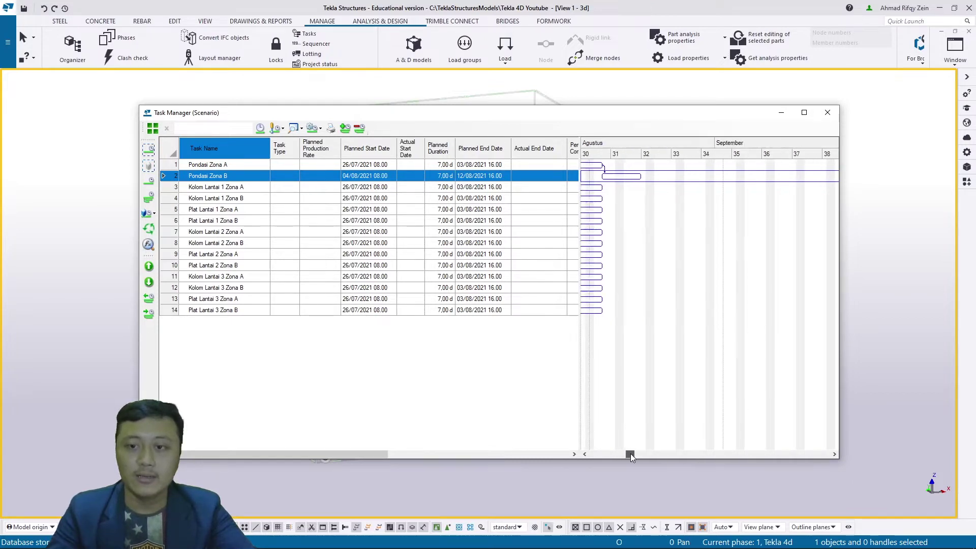
{"action": "scroll", "coordinate": [621, 451], "scroll_direction": "right", "scroll_amount": 2}
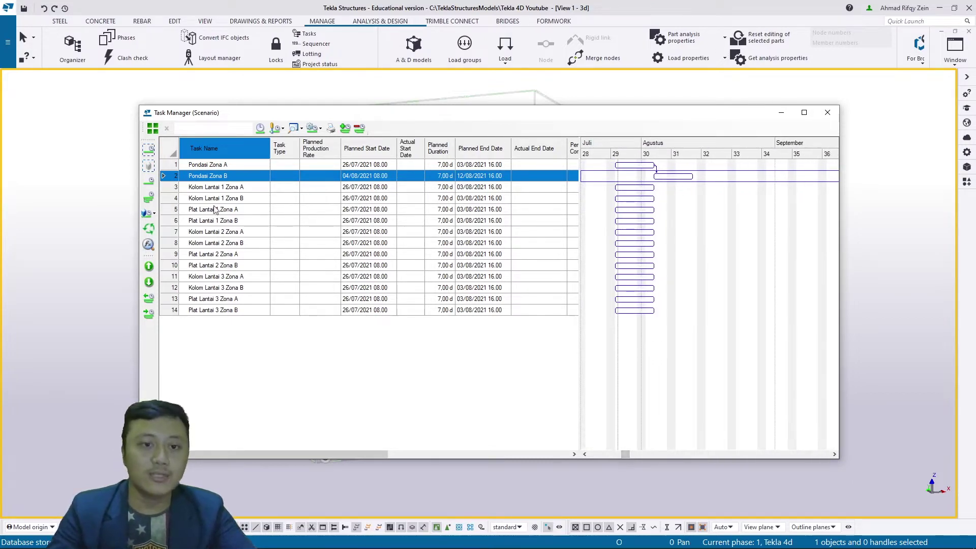
{"action": "left_click", "coordinate": [226, 187]}
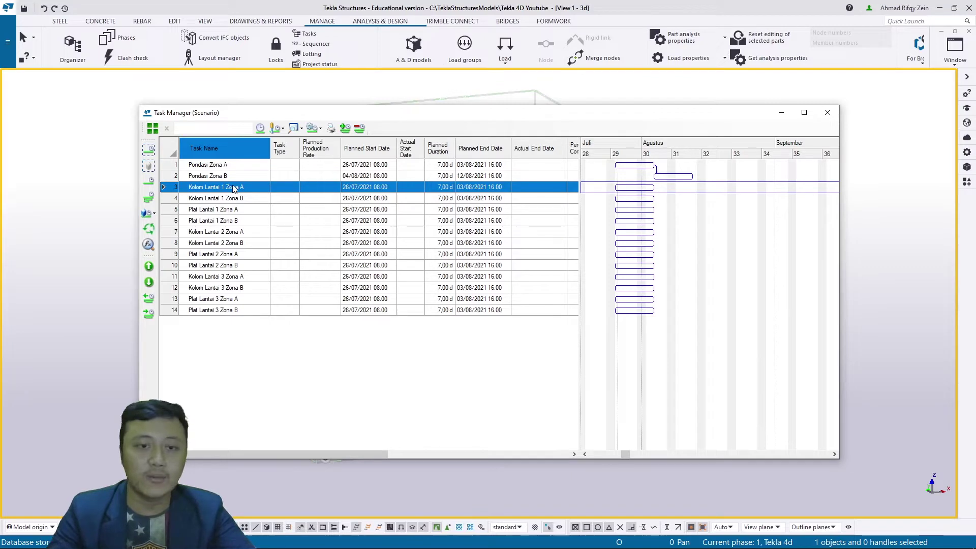
{"action": "right_click", "coordinate": [244, 190]}
{"action": "left_click", "coordinate": [275, 196]}
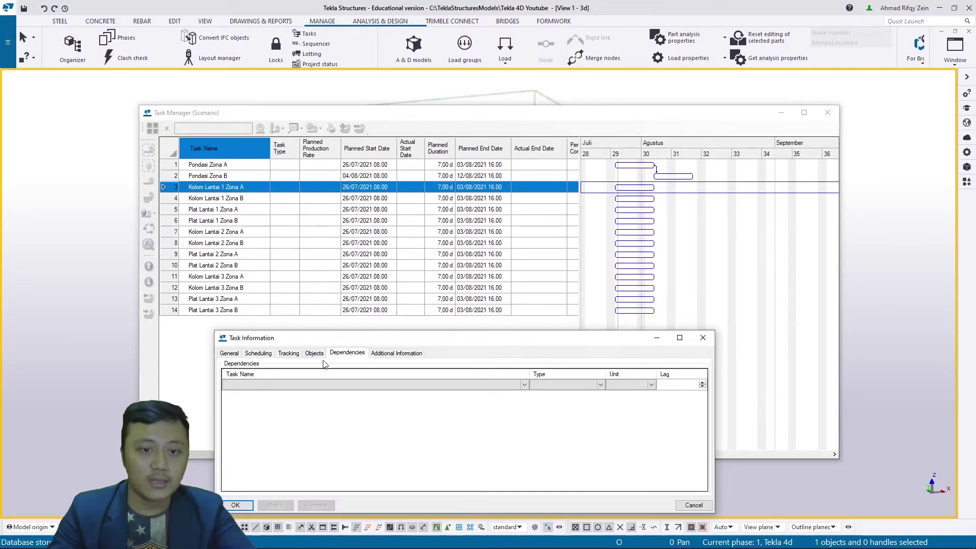
{"action": "left_click", "coordinate": [282, 386]}
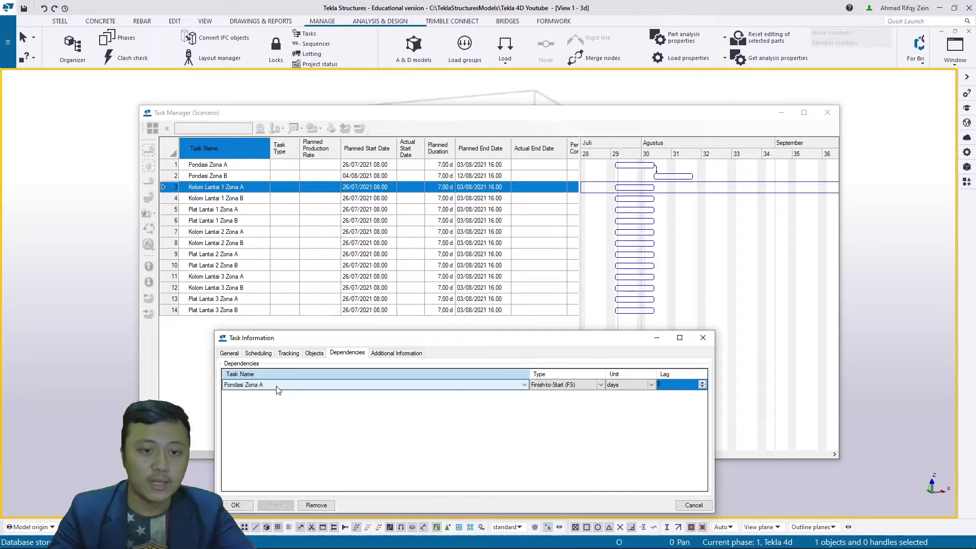
{"action": "left_click", "coordinate": [285, 385]}
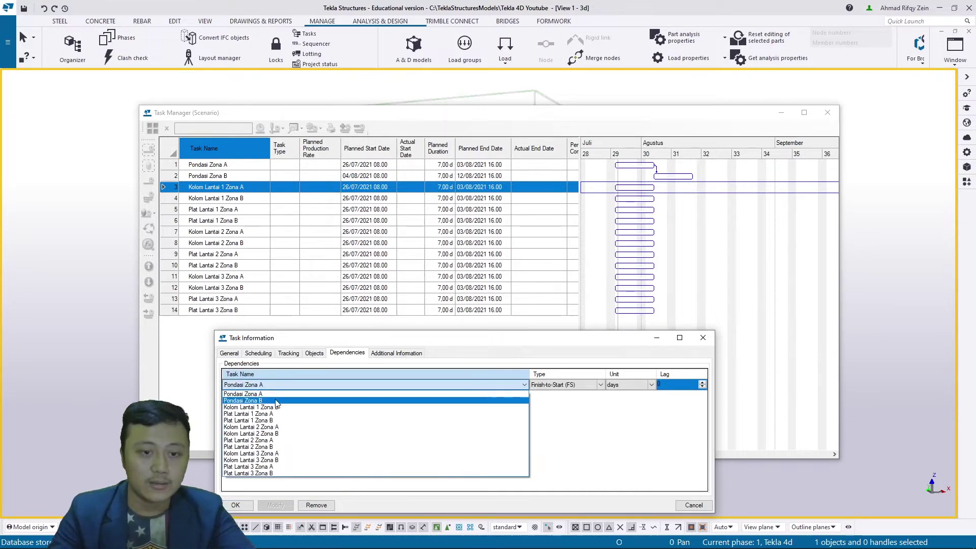
{"action": "left_click", "coordinate": [273, 402]}
{"action": "left_click", "coordinate": [252, 503]}
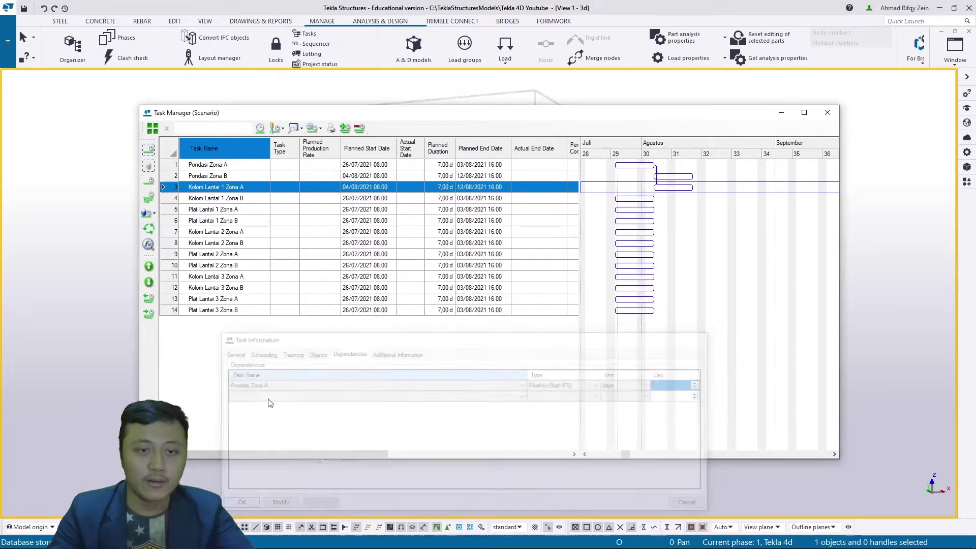
Make the Kolom Lantai 1 Zona B task depend on Pondasi Zona B with a Finish-to-Start link.
{"action": "left_click", "coordinate": [225, 201]}
{"action": "right_click", "coordinate": [225, 202]}
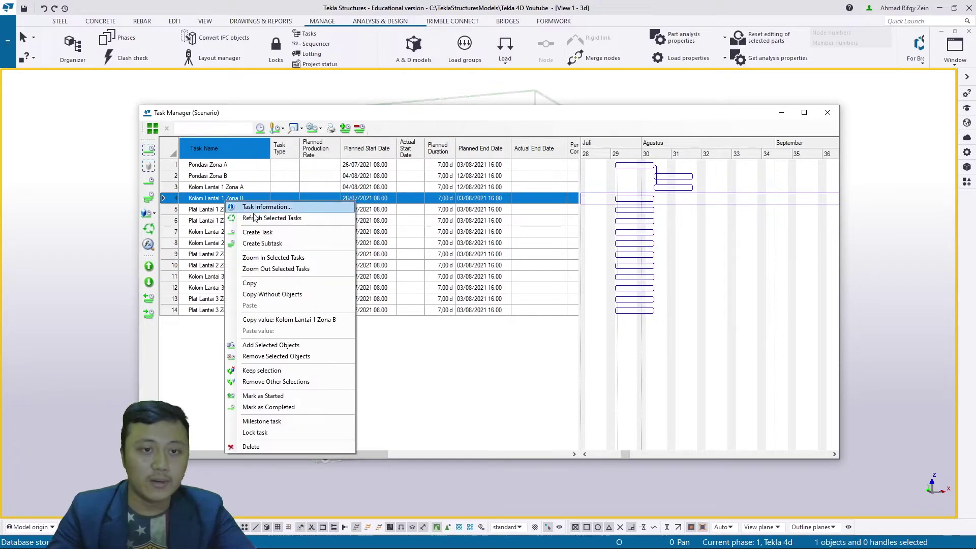
{"action": "left_click", "coordinate": [256, 208]}
{"action": "left_click", "coordinate": [323, 388]}
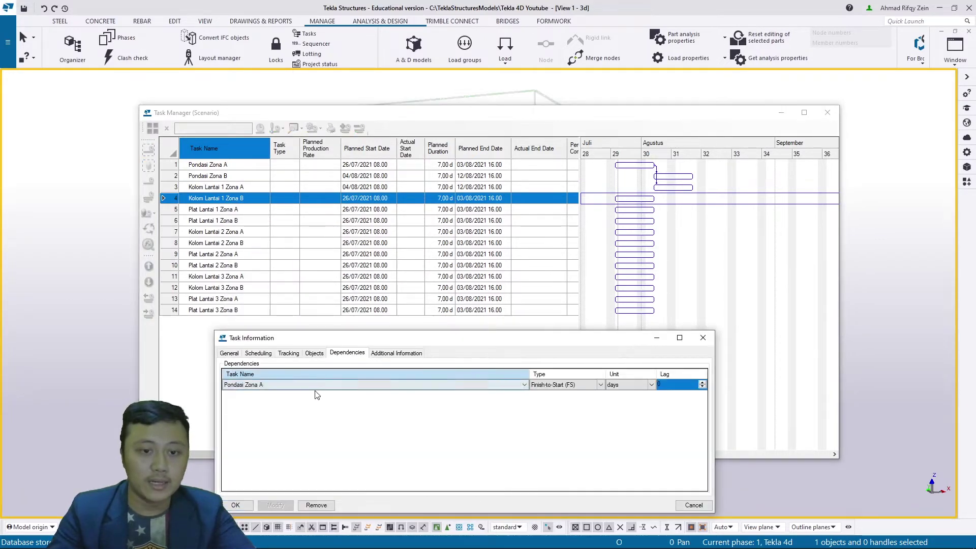
{"action": "left_click", "coordinate": [316, 390]}
{"action": "left_click", "coordinate": [265, 401]}
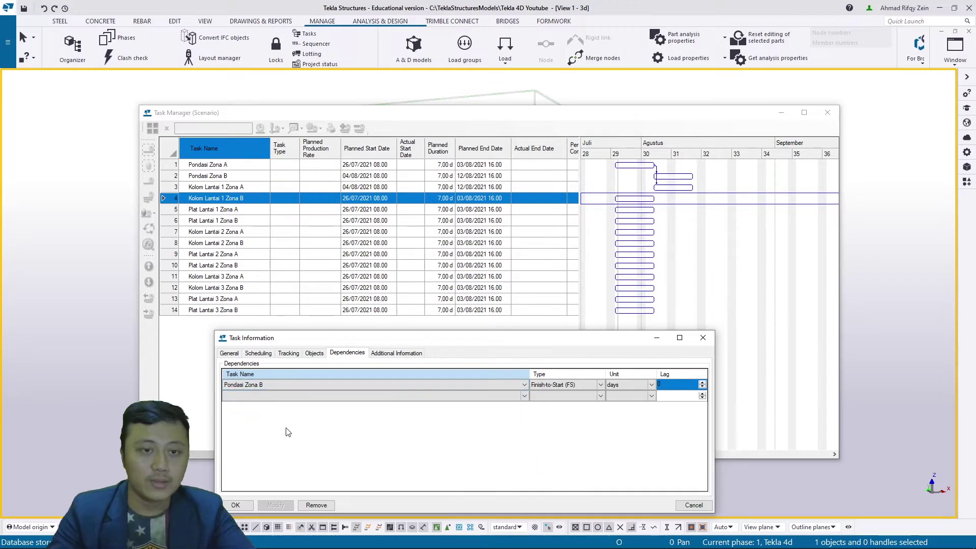
{"action": "left_click", "coordinate": [237, 504]}
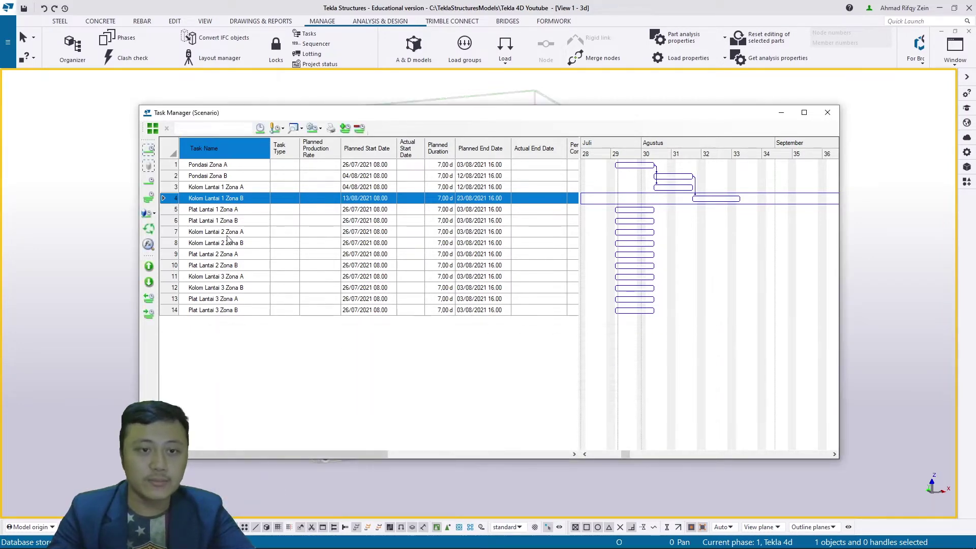
Make the Plat Lantai 1 Zona A task depend on Kolom Lantai 1 Zona A with a Finish-to-Start link.
{"action": "right_click", "coordinate": [234, 209]}
{"action": "left_click", "coordinate": [249, 217]}
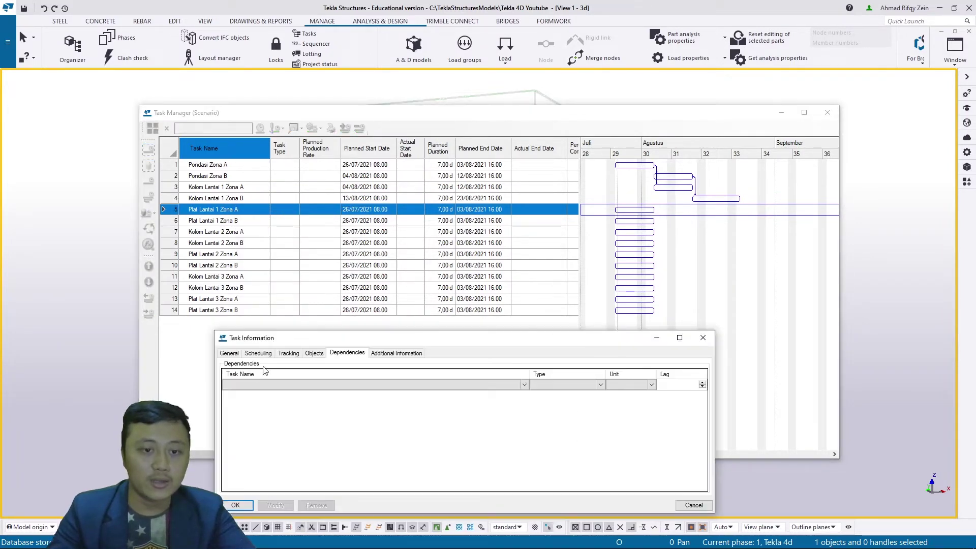
{"action": "left_click", "coordinate": [261, 385]}
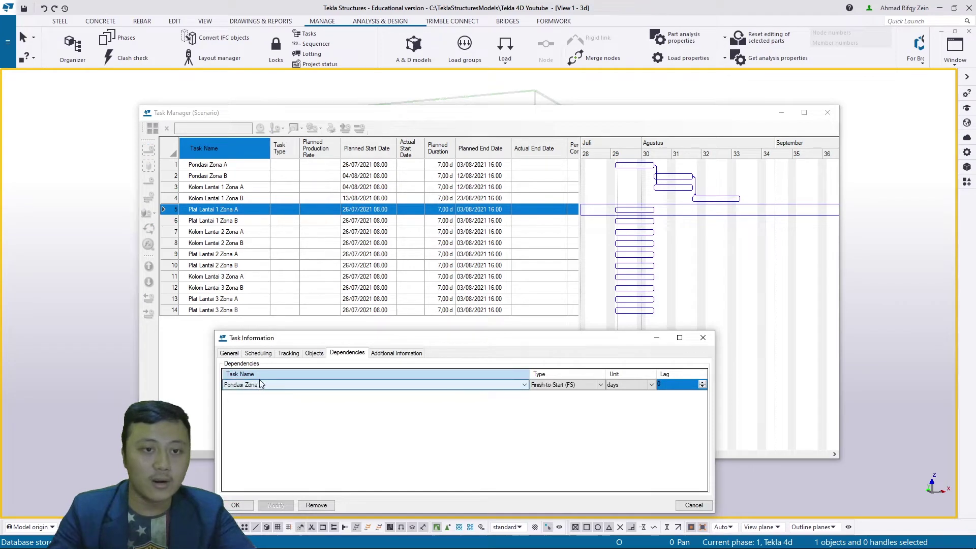
{"action": "left_click", "coordinate": [260, 385]}
{"action": "left_click", "coordinate": [271, 412]}
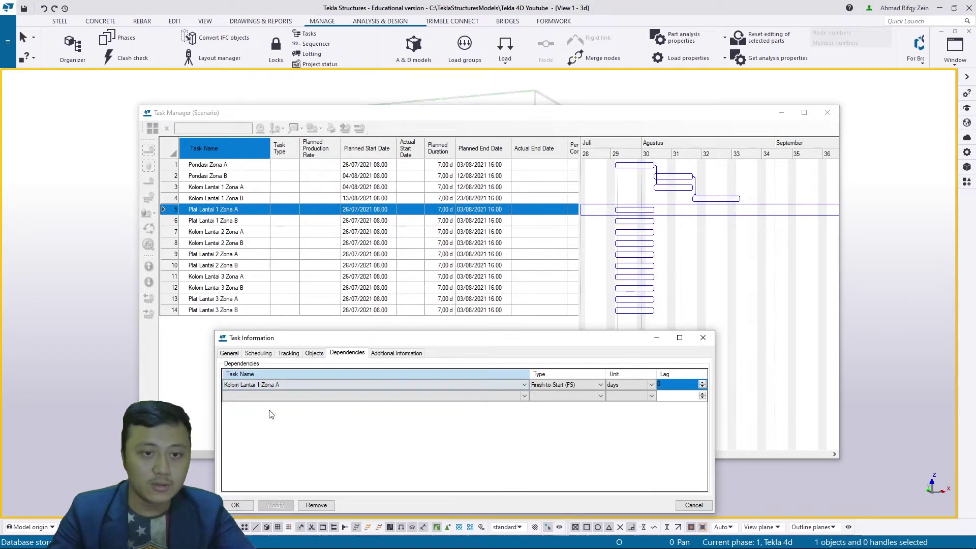
{"action": "left_click", "coordinate": [235, 505]}
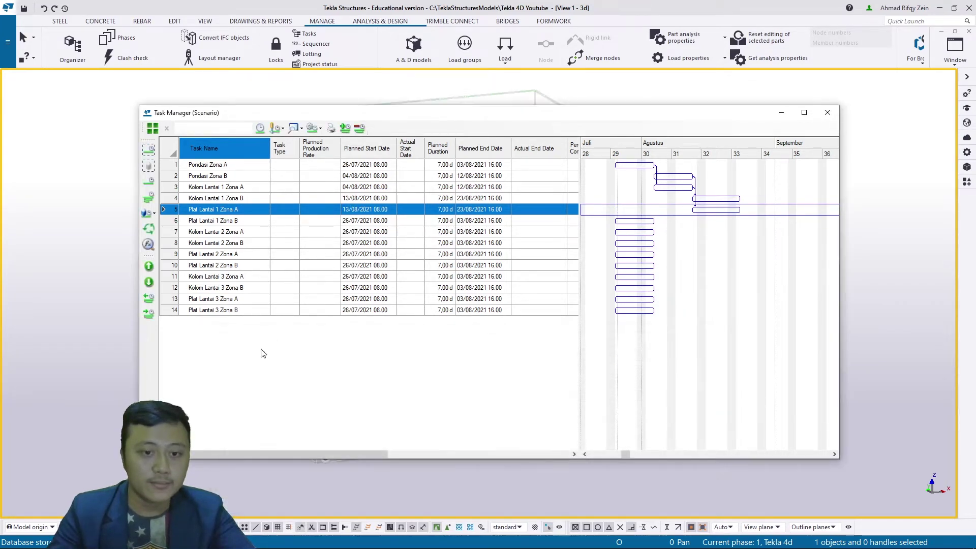
Make the Plat Lantai 1 Zona B task depend on Kolom Lantai 1 Zona B with a Finish-to-Start link.
{"action": "left_click", "coordinate": [218, 220]}
{"action": "right_click", "coordinate": [224, 220]}
{"action": "left_click", "coordinate": [249, 228]}
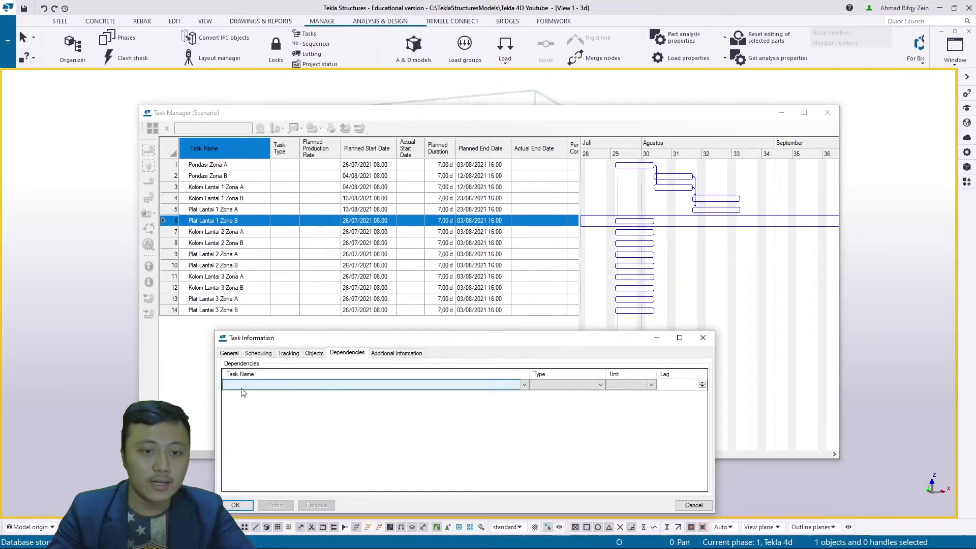
{"action": "left_click", "coordinate": [254, 386]}
{"action": "left_click", "coordinate": [261, 387]}
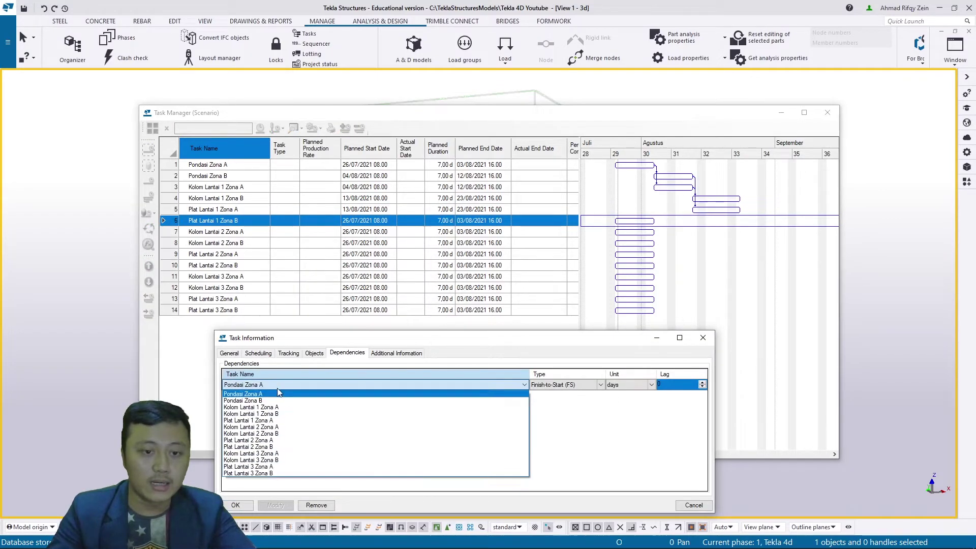
{"action": "left_click", "coordinate": [270, 415]}
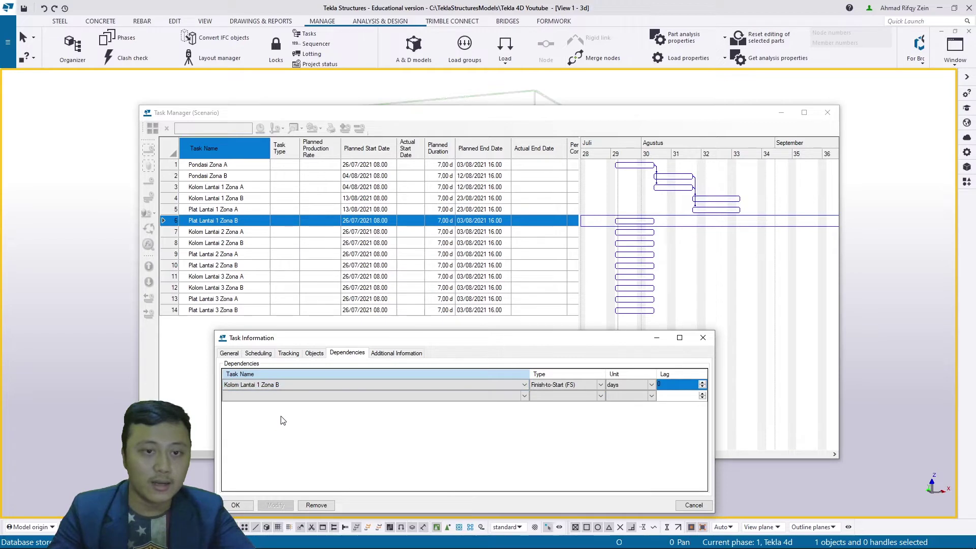
{"action": "left_click", "coordinate": [235, 505]}
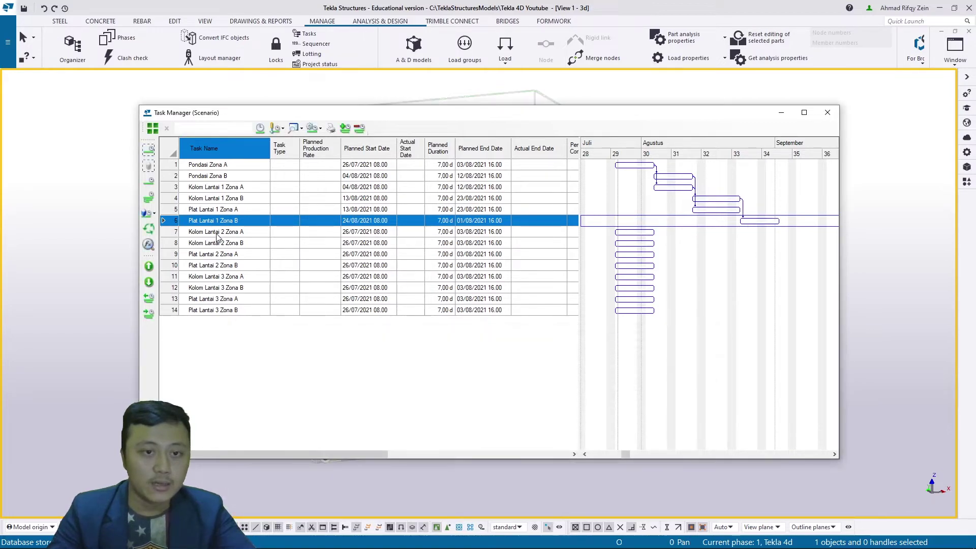
Make the Kolom Lantai 2 Zona A task depend on Plat Lantai 1 Zona A with a Finish-to-Start link.
{"action": "left_click", "coordinate": [219, 232]}
{"action": "double_click", "coordinate": [234, 237]}
{"action": "left_click", "coordinate": [260, 386]}
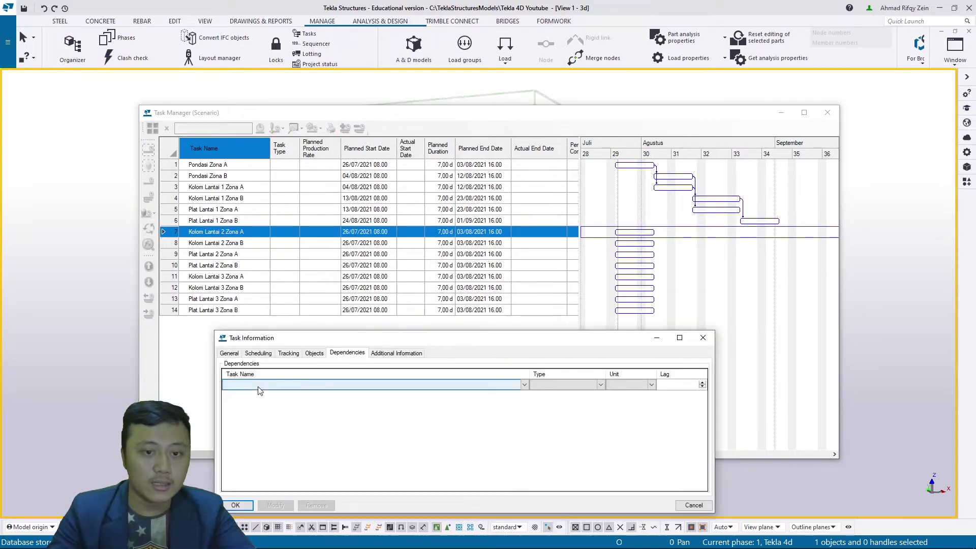
{"action": "left_click", "coordinate": [261, 385]}
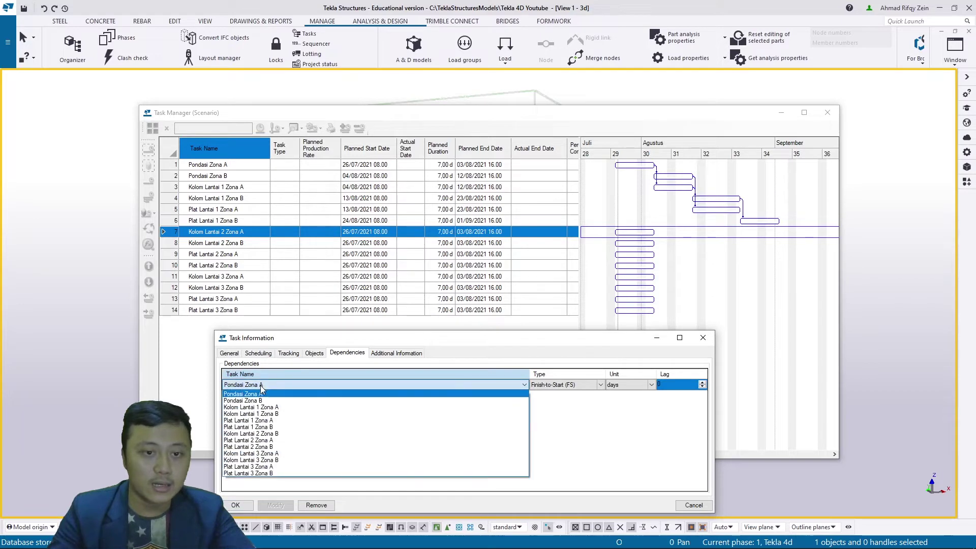
{"action": "left_click", "coordinate": [256, 420]}
{"action": "left_click", "coordinate": [235, 505]}
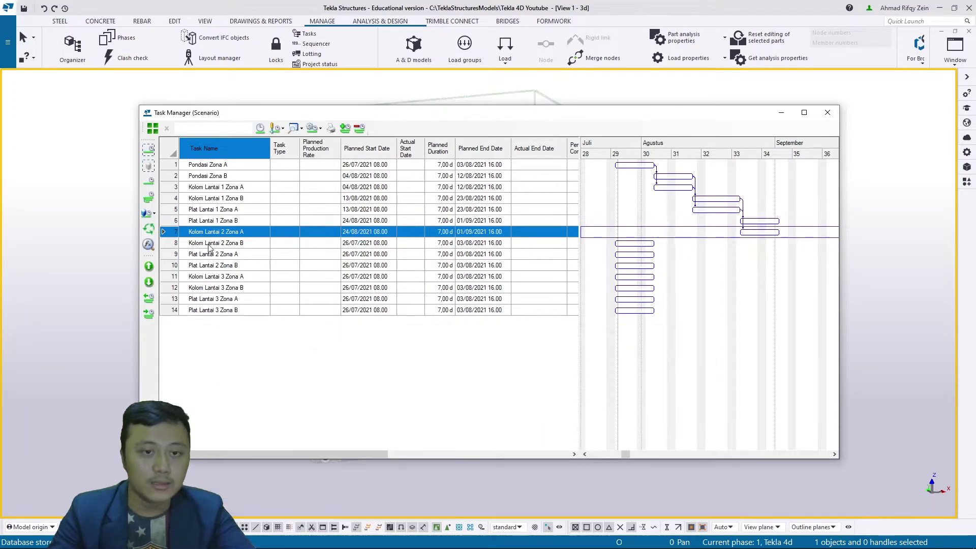
Make the Kolom Lantai 2 Zona B task depend on Plat Lantai 1 Zona B with a Finish-to-Start link.
{"action": "left_click", "coordinate": [216, 243]}
{"action": "right_click", "coordinate": [217, 243]}
{"action": "left_click", "coordinate": [254, 247]}
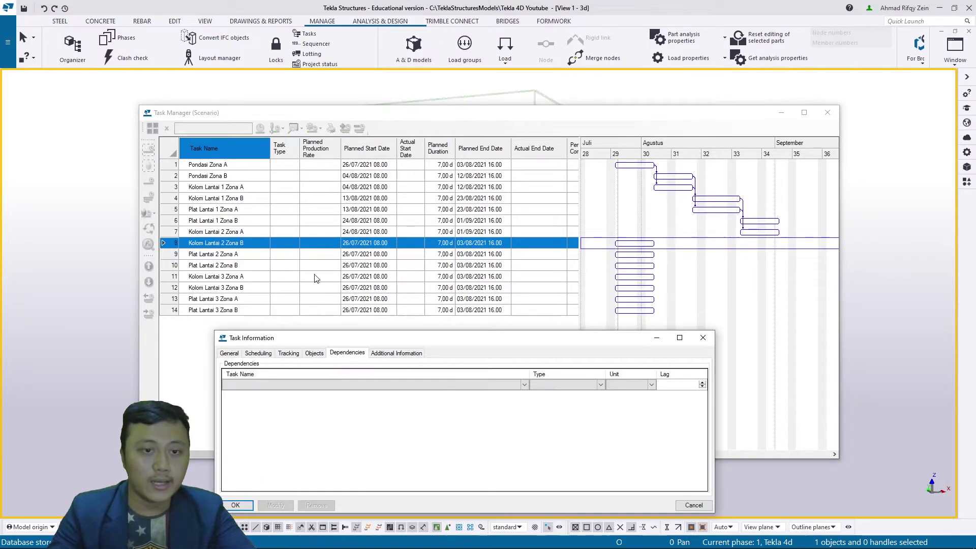
{"action": "left_click", "coordinate": [285, 385]}
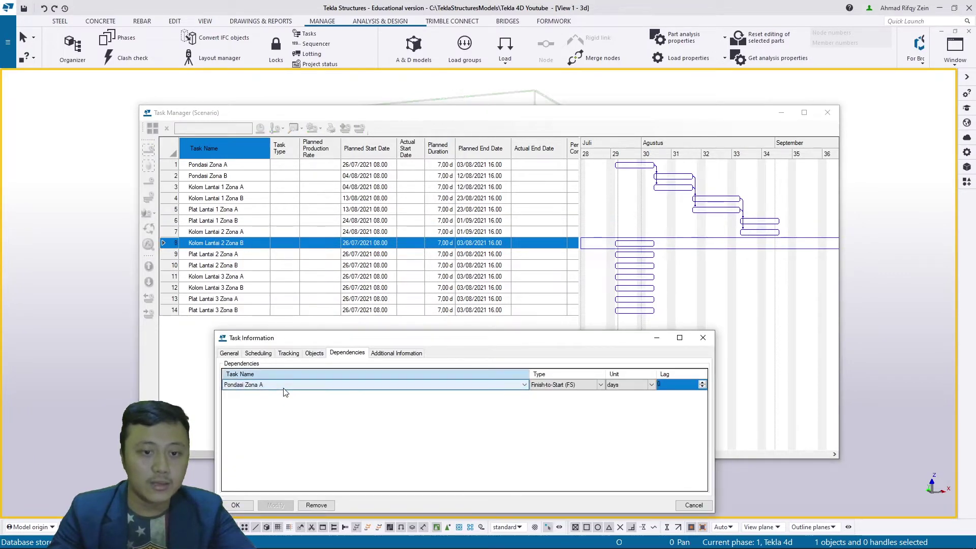
{"action": "left_click", "coordinate": [284, 387]}
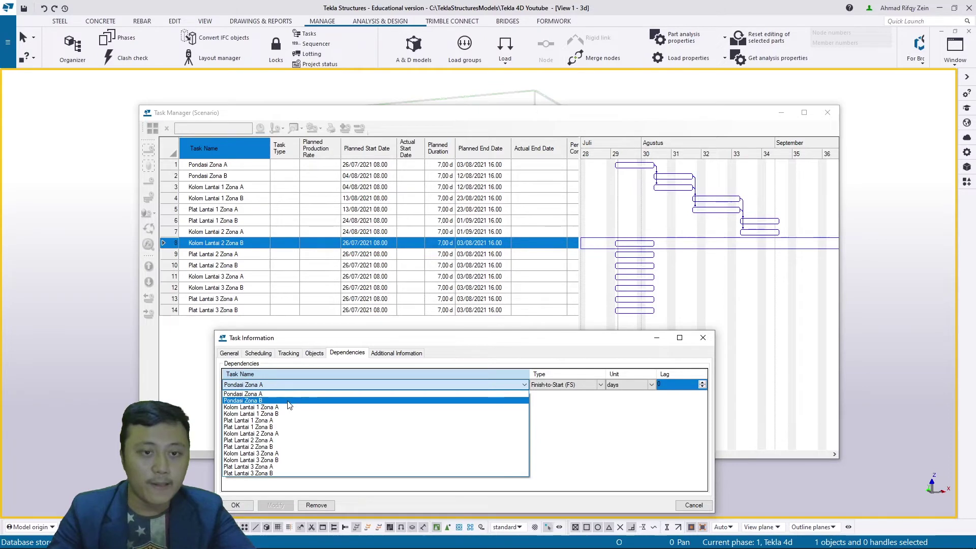
{"action": "left_click", "coordinate": [262, 430]}
{"action": "left_click", "coordinate": [235, 504]}
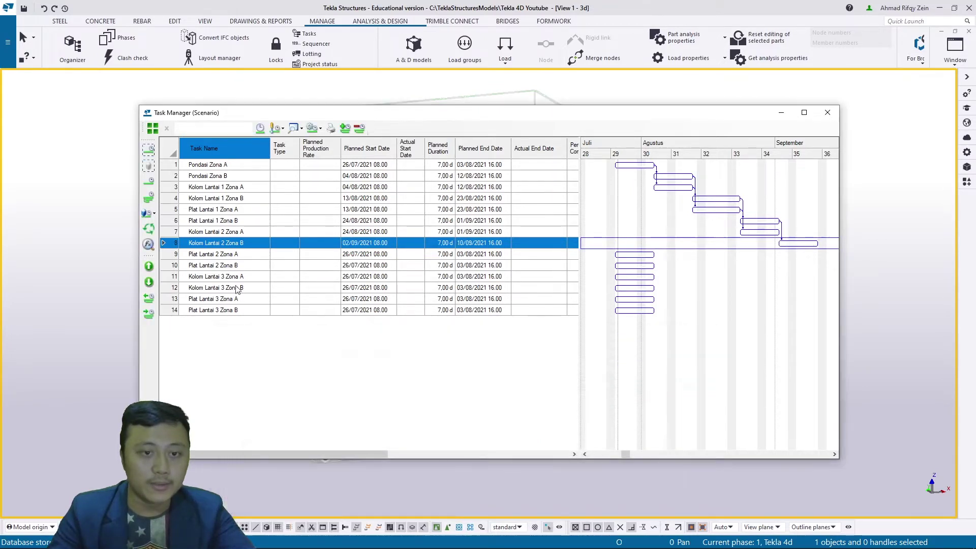
Make the Plat Lantai 2 Zona A task depend on Kolom Lantai 1 Zona A with a Finish-to-Start link.
{"action": "left_click", "coordinate": [229, 257]}
{"action": "right_click", "coordinate": [229, 259]}
{"action": "left_click", "coordinate": [247, 263]}
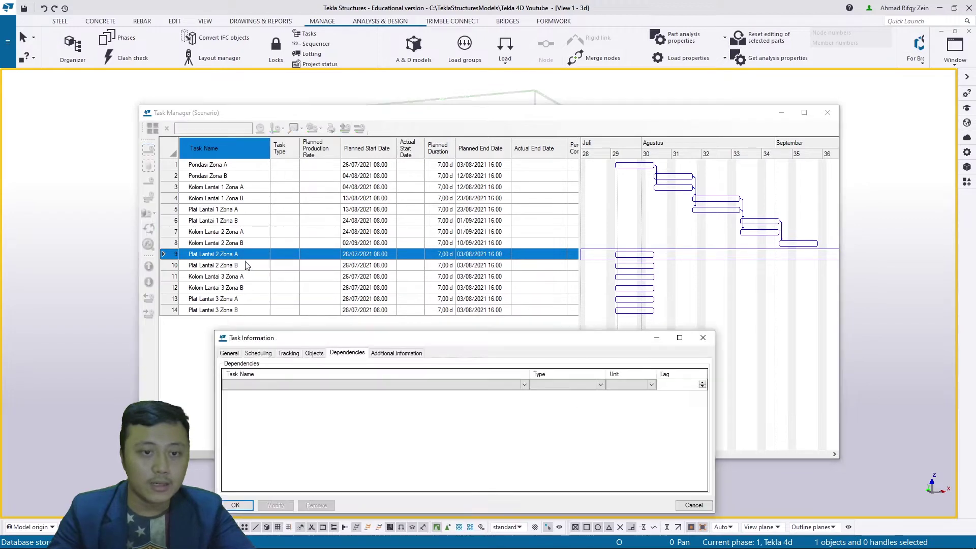
{"action": "left_click", "coordinate": [271, 385]}
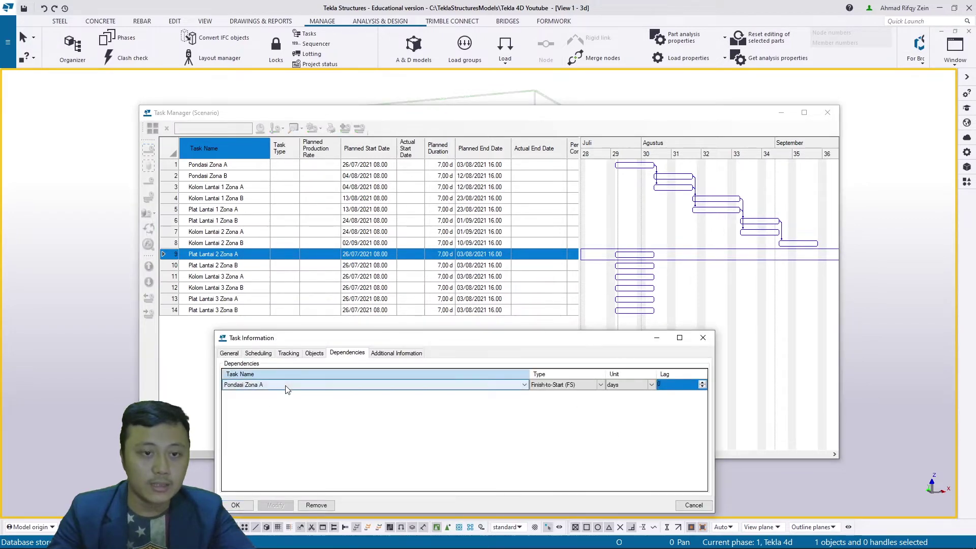
{"action": "left_click", "coordinate": [282, 384]}
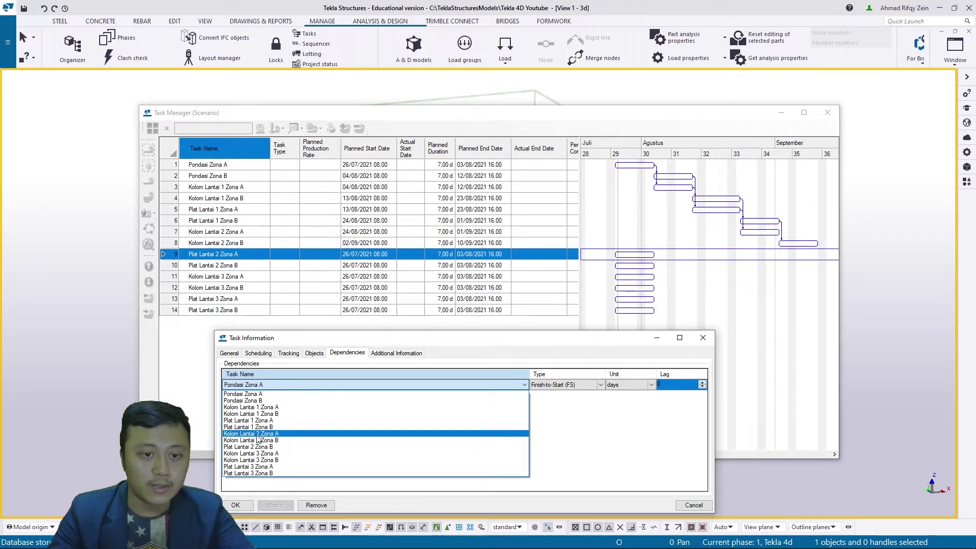
{"action": "left_click", "coordinate": [250, 407]}
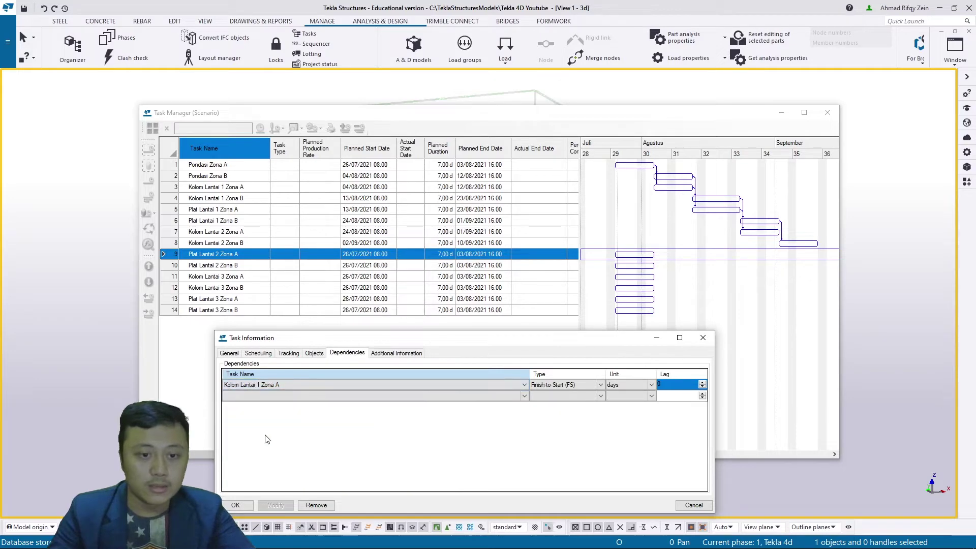
{"action": "left_click", "coordinate": [246, 504]}
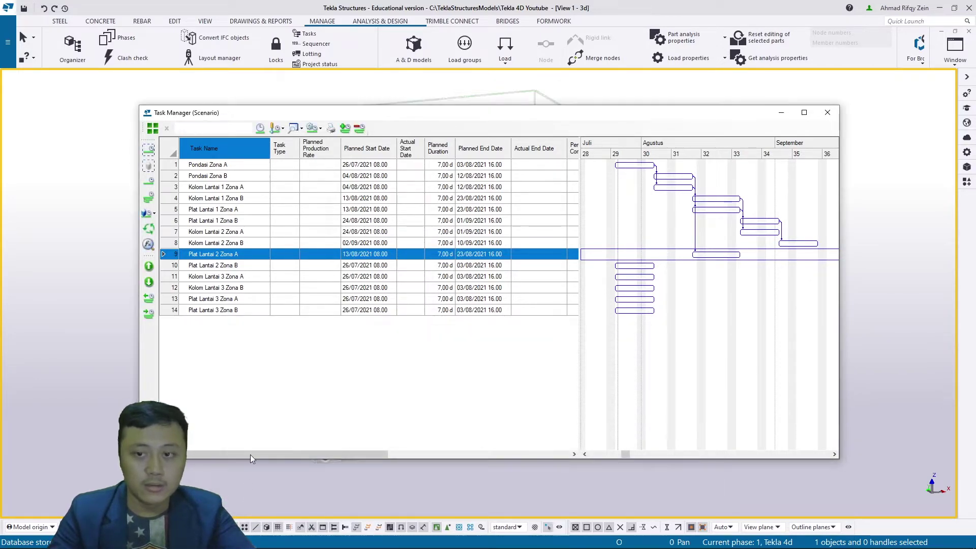
Change the predecessor of the Plat Lantai 2 Zona A task to Kolom Lantai 2 Zona A, keeping the Finish-to-Start link.
{"action": "right_click", "coordinate": [220, 256]}
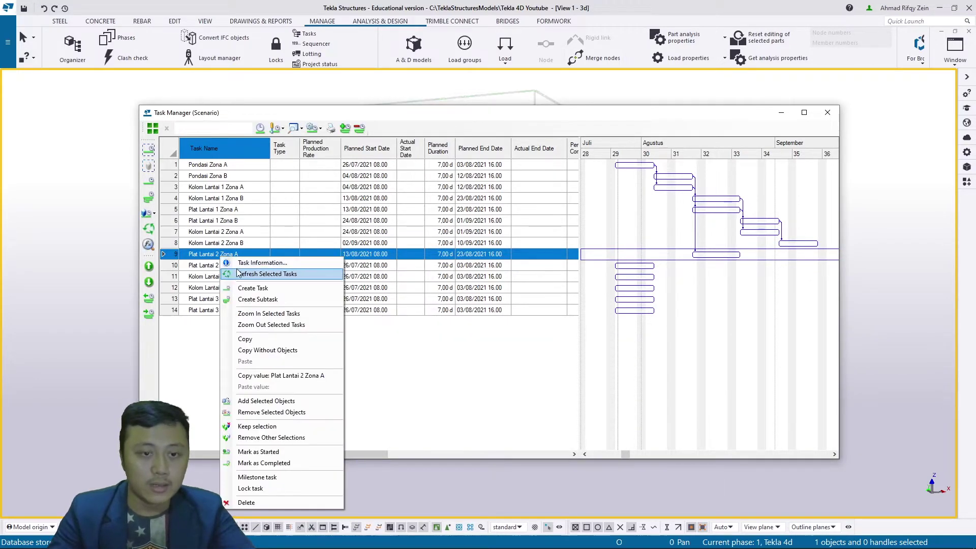
{"action": "left_click", "coordinate": [239, 274]}
{"action": "right_click", "coordinate": [246, 258]}
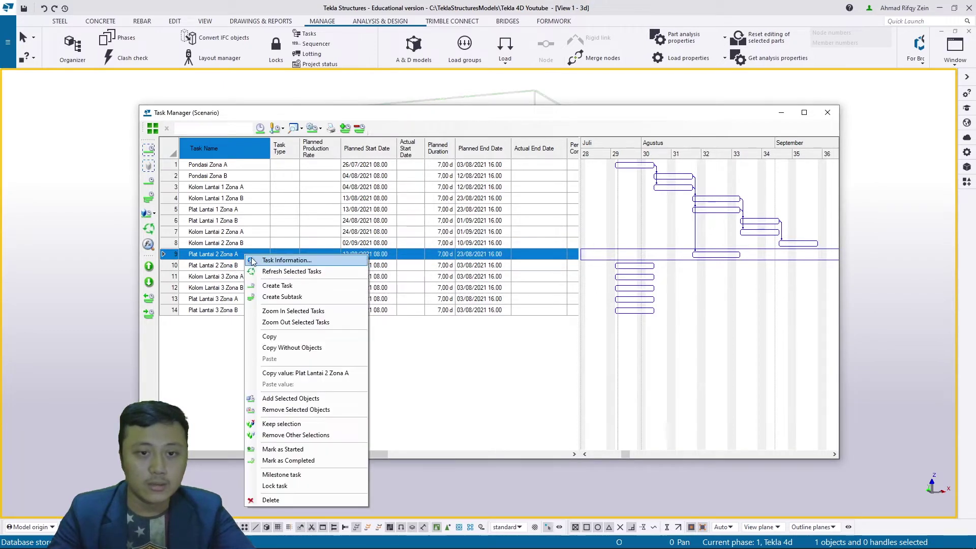
{"action": "left_click", "coordinate": [254, 264]}
{"action": "left_click", "coordinate": [267, 386]}
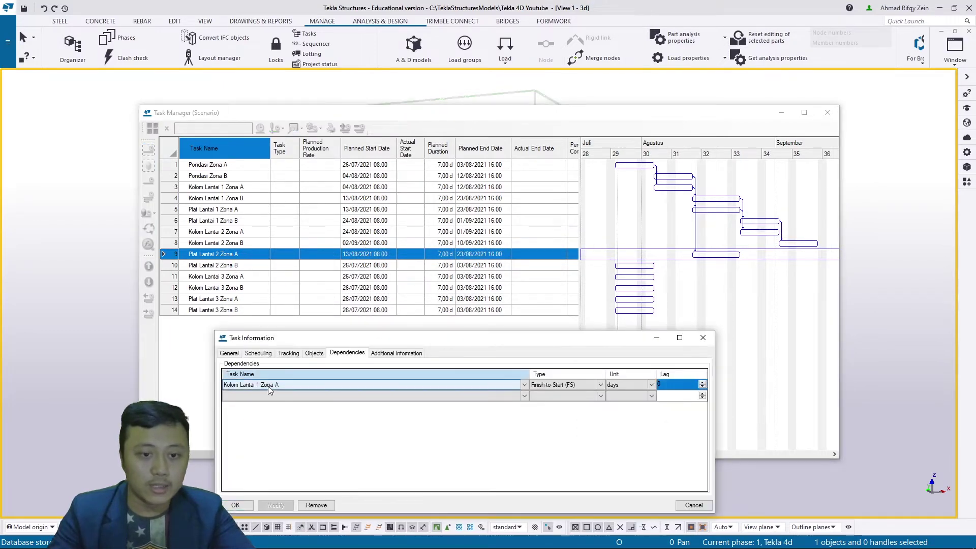
{"action": "left_click", "coordinate": [272, 386]}
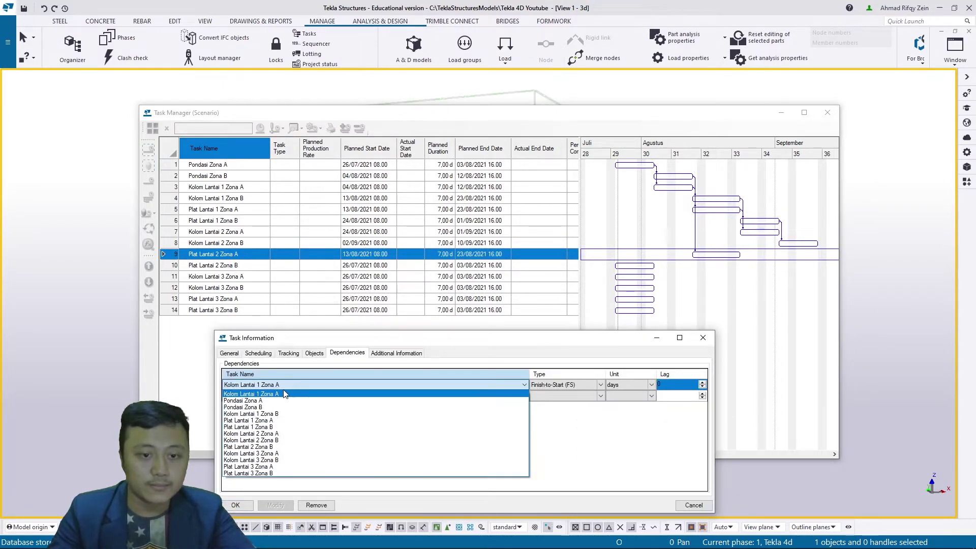
{"action": "left_click", "coordinate": [252, 433]}
{"action": "left_click", "coordinate": [235, 505]}
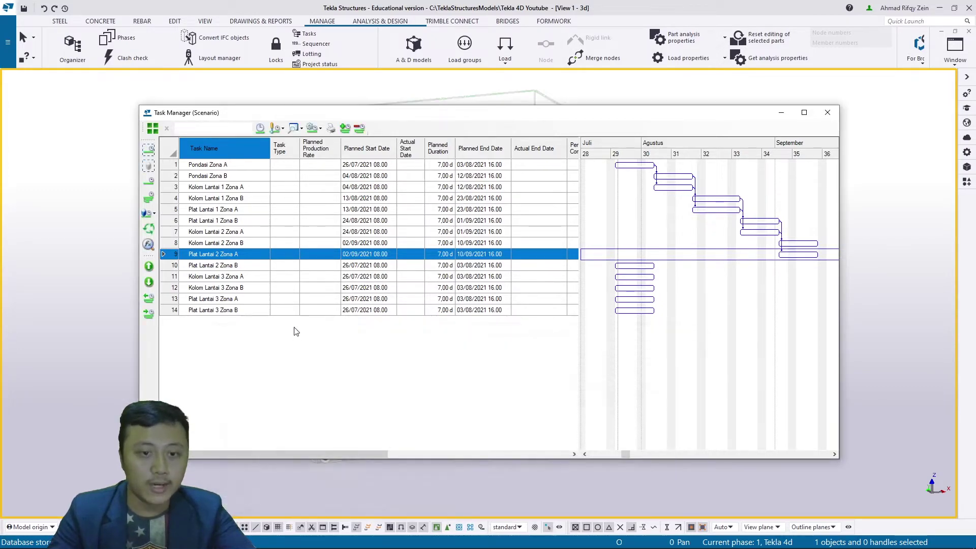
Make the Plat Lantai 2 Zona B task depend on Kolom Lantai 2 Zona B with a Finish-to-Start link.
{"action": "left_click", "coordinate": [236, 267]}
{"action": "right_click", "coordinate": [237, 267]}
{"action": "left_click", "coordinate": [260, 270]}
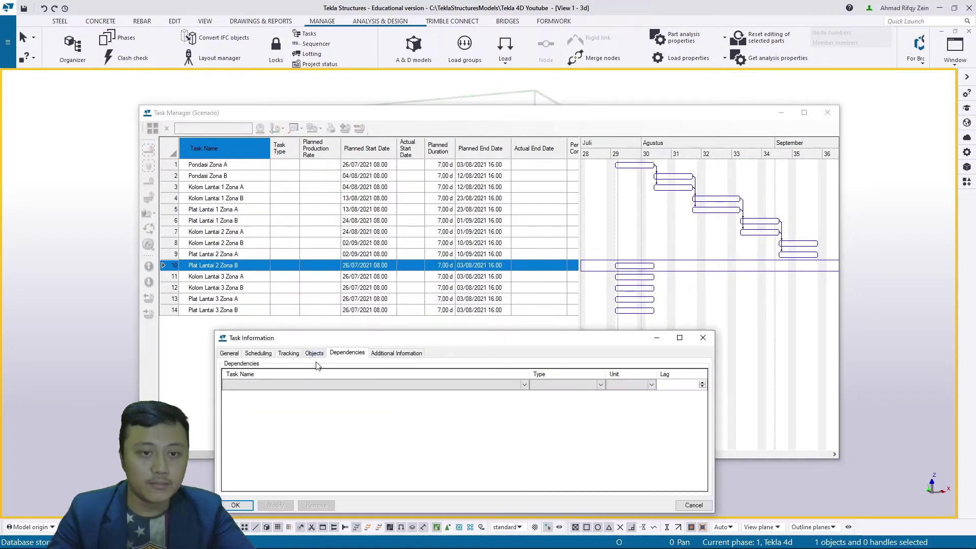
{"action": "left_click", "coordinate": [265, 384]}
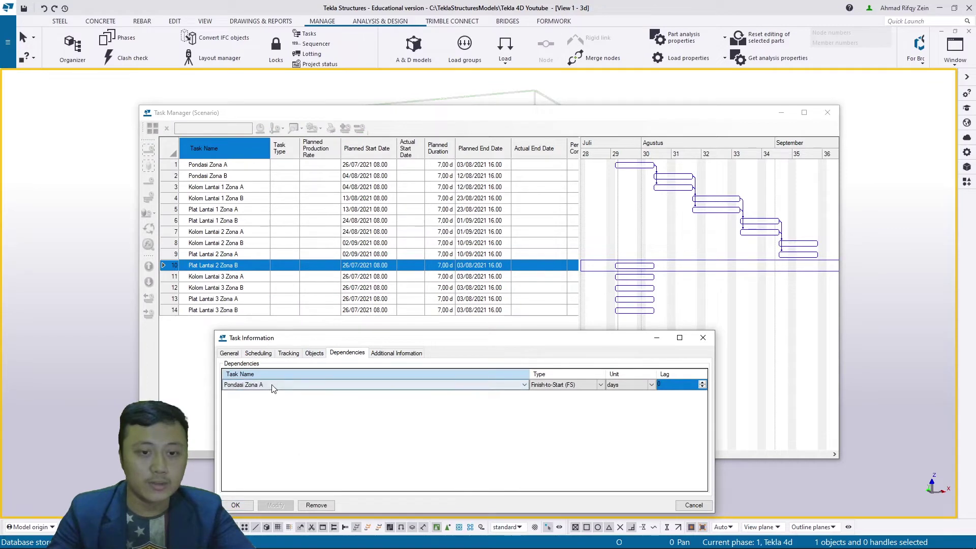
{"action": "left_click", "coordinate": [294, 386]}
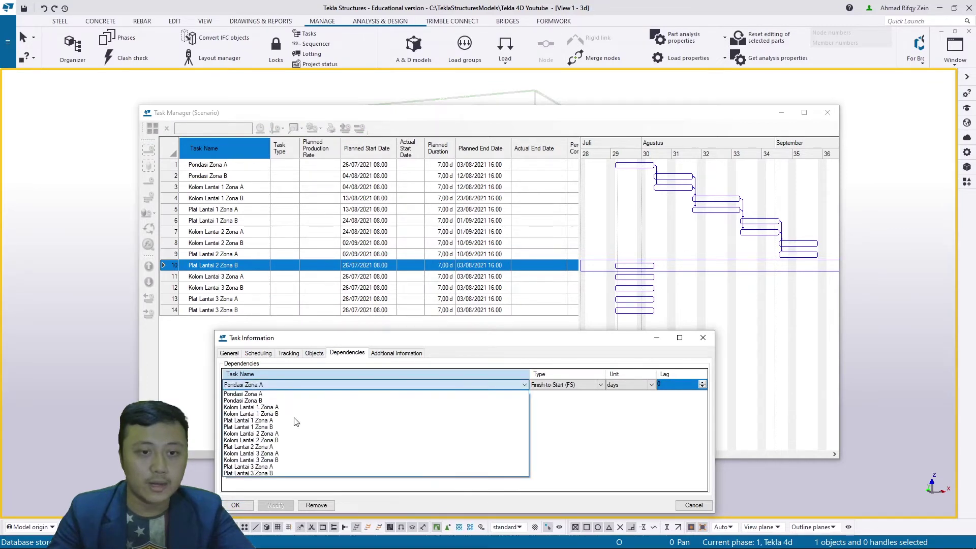
{"action": "left_click", "coordinate": [259, 440]}
{"action": "left_click", "coordinate": [236, 505]}
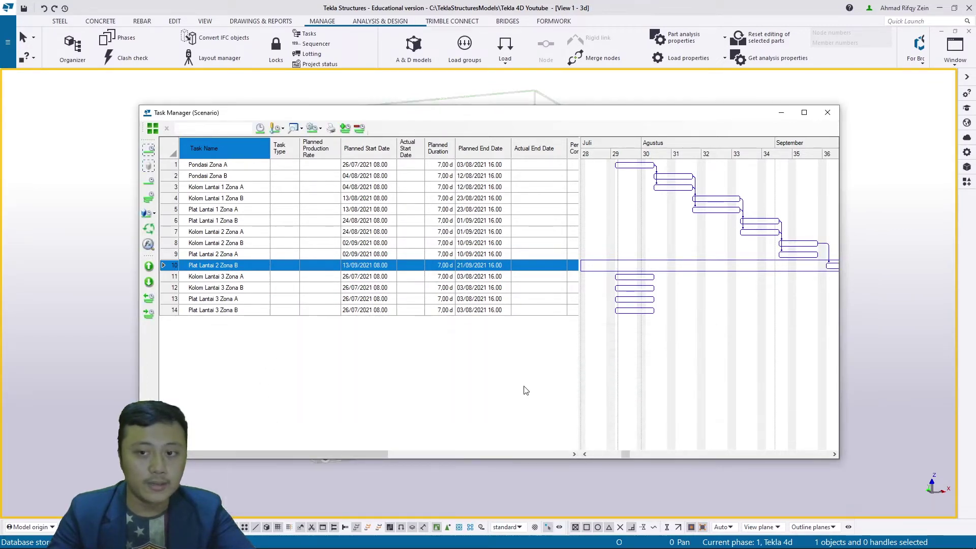
Make the Kolom Lantai 3 Zona A task depend on Plat Lantai 2 Zona A with a Finish-to-Start link.
{"action": "scroll", "coordinate": [667, 381], "scroll_direction": "down", "scroll_amount": 2, "text": "ctrl"}
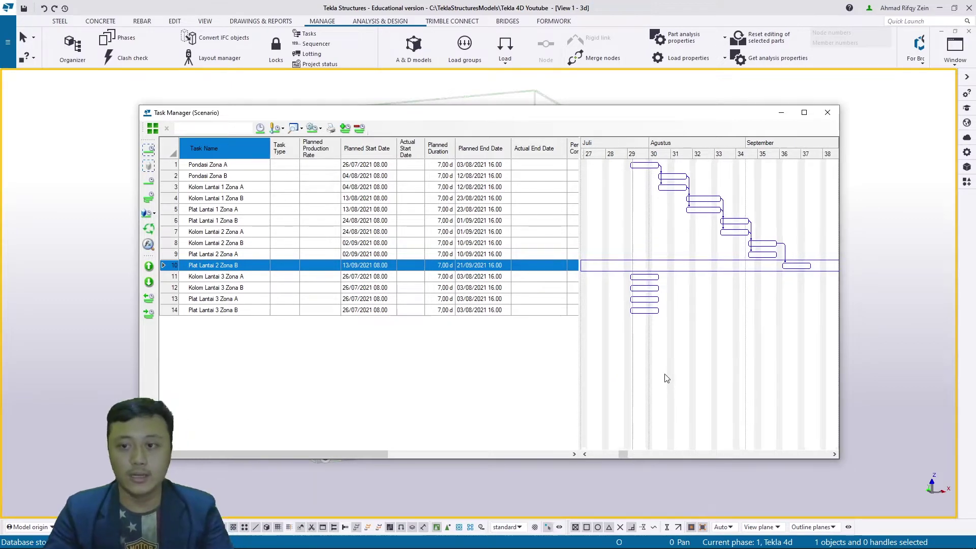
{"action": "scroll", "coordinate": [667, 378], "scroll_direction": "down", "scroll_amount": 1, "text": "ctrl"}
{"action": "left_click", "coordinate": [237, 277]}
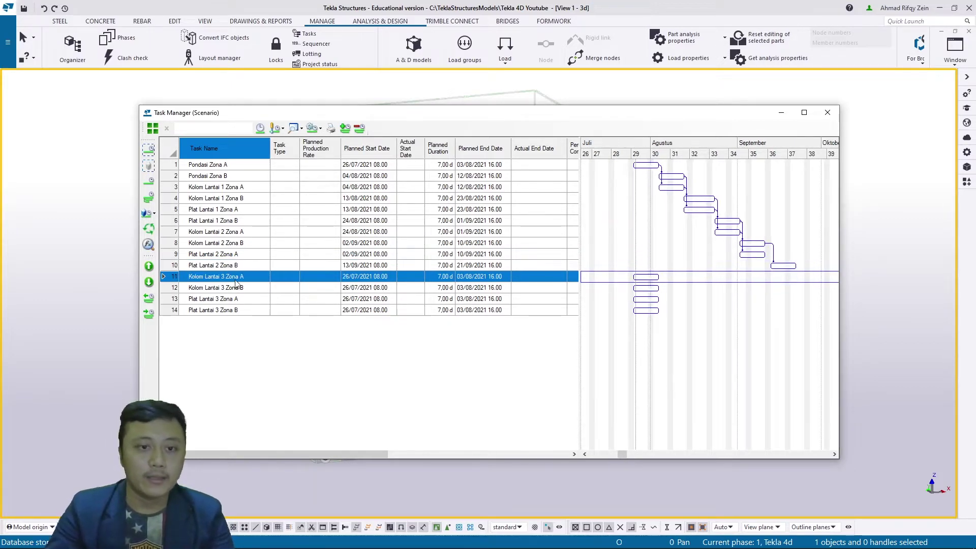
{"action": "right_click", "coordinate": [237, 280]}
{"action": "left_click", "coordinate": [253, 284]}
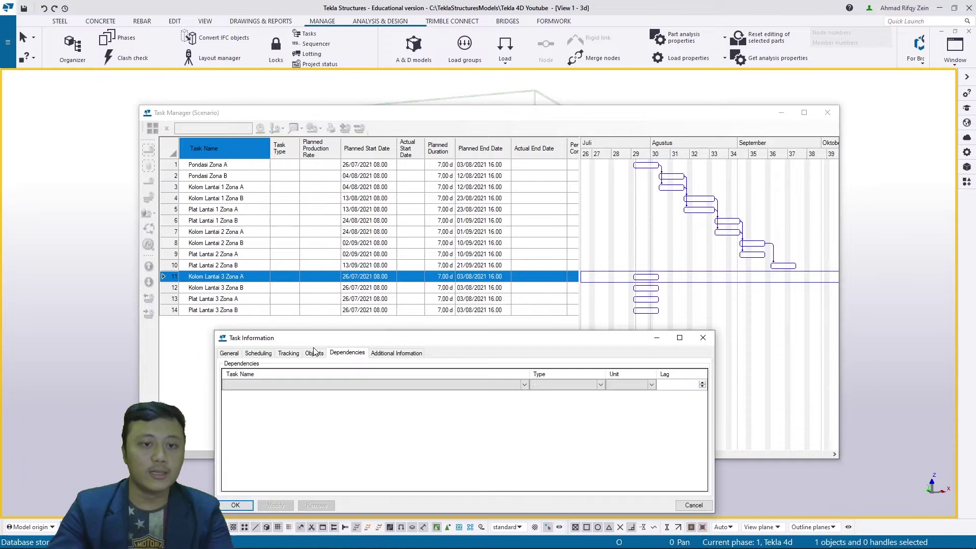
{"action": "left_click", "coordinate": [243, 385]}
{"action": "left_click", "coordinate": [259, 385]}
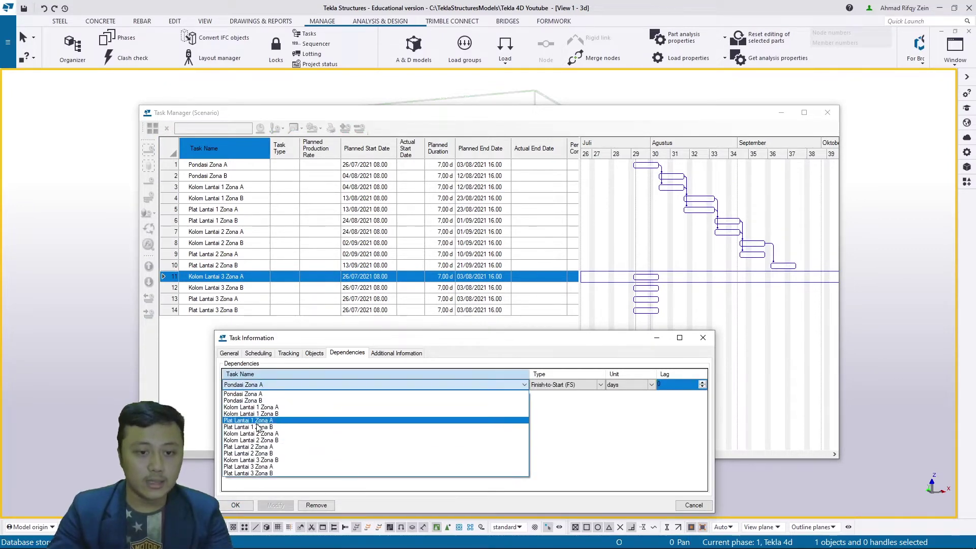
{"action": "left_click", "coordinate": [249, 450]}
{"action": "left_click", "coordinate": [236, 505]}
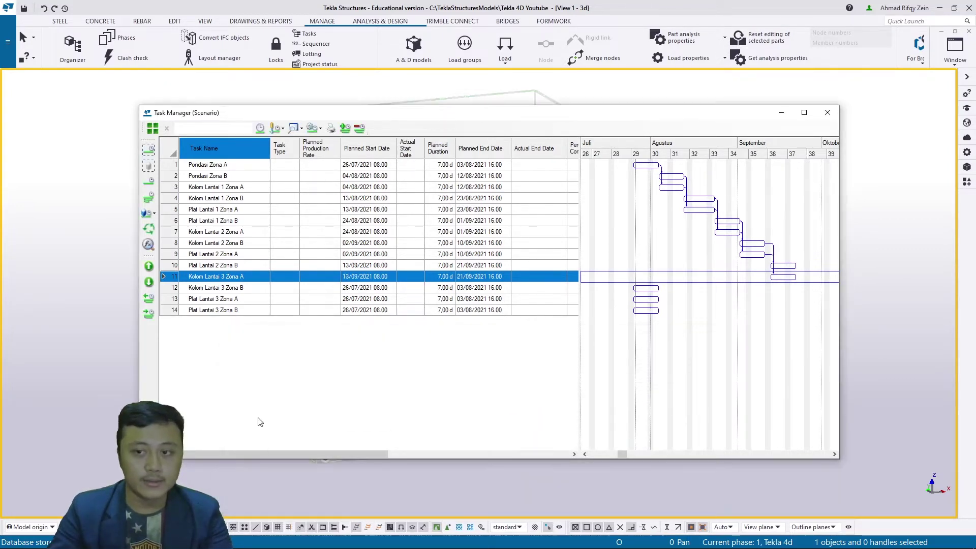
Make the Kolom Lantai 3 Zona B task depend on Plat Lantai 2 Zona B with a Finish-to-Start link.
{"action": "left_click", "coordinate": [226, 287]}
{"action": "right_click", "coordinate": [225, 287]}
{"action": "left_click", "coordinate": [245, 290]}
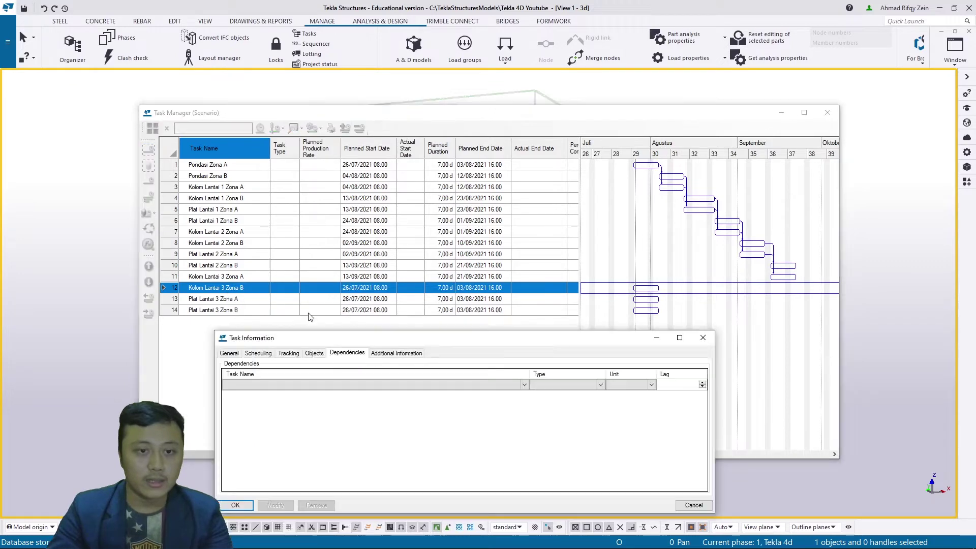
{"action": "left_click", "coordinate": [250, 385]}
{"action": "left_click", "coordinate": [260, 386]}
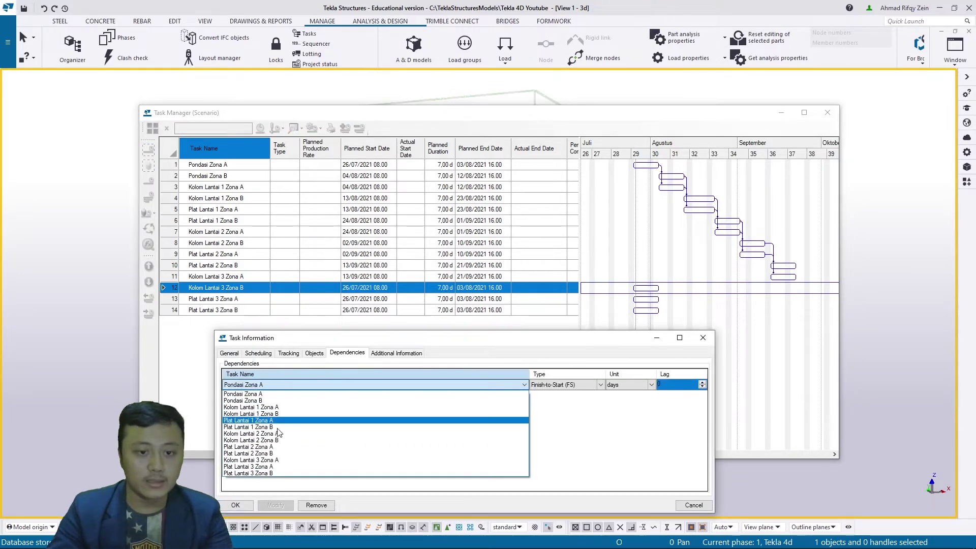
{"action": "left_click", "coordinate": [255, 460]}
{"action": "left_click", "coordinate": [235, 505]}
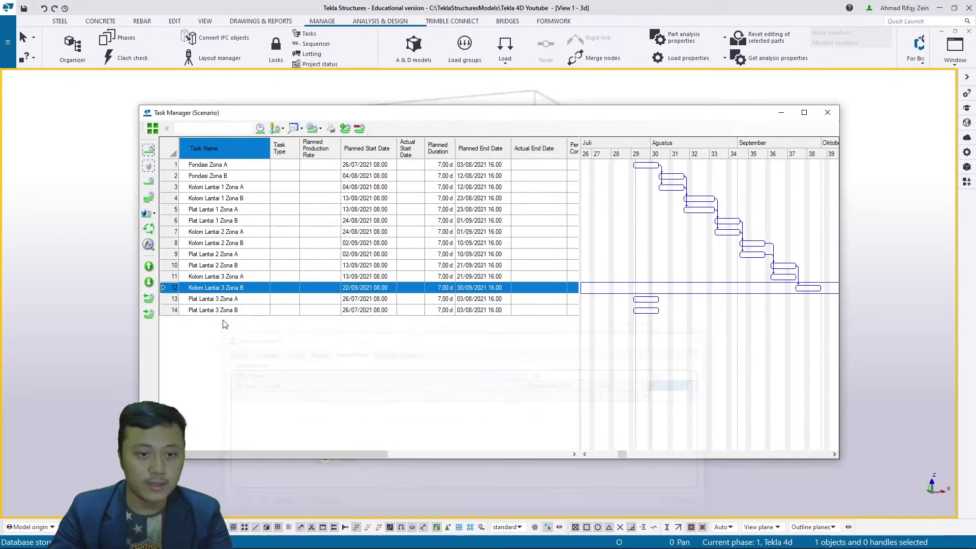
Make the Plat Lantai 3 Zona A task depend on Kolom Lantai 3 Zona A with a Finish-to-Start link.
{"action": "left_click", "coordinate": [214, 301]}
{"action": "right_click", "coordinate": [214, 303]}
{"action": "left_click", "coordinate": [249, 304]}
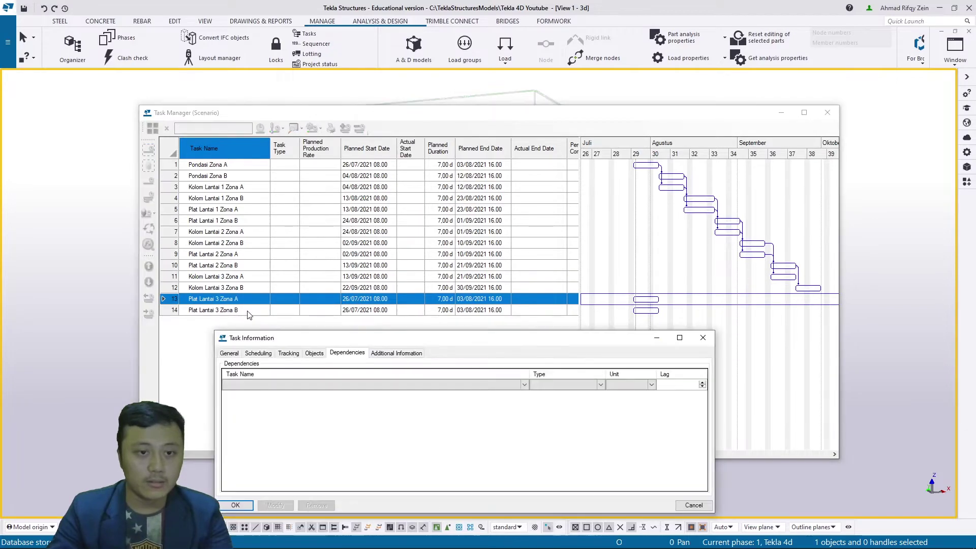
{"action": "left_click", "coordinate": [258, 388]}
{"action": "left_click", "coordinate": [260, 384]}
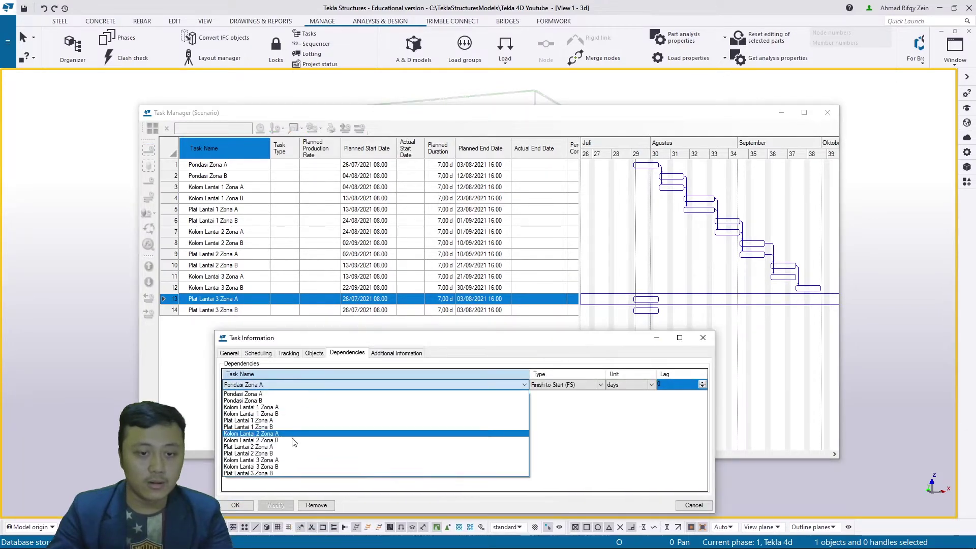
{"action": "left_click", "coordinate": [255, 459]}
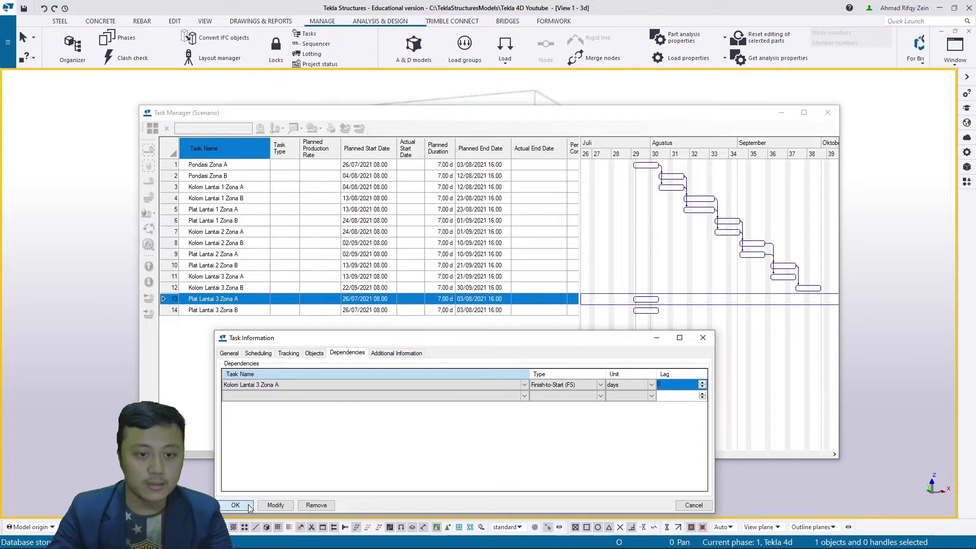
{"action": "left_click", "coordinate": [235, 504]}
Make the Plat Lantai 3 Zona B task depend on Kolom Lantai 3 Zona B with a Finish-to-Start link.
{"action": "left_click", "coordinate": [226, 310]}
{"action": "right_click", "coordinate": [225, 310]}
{"action": "left_click", "coordinate": [266, 301]}
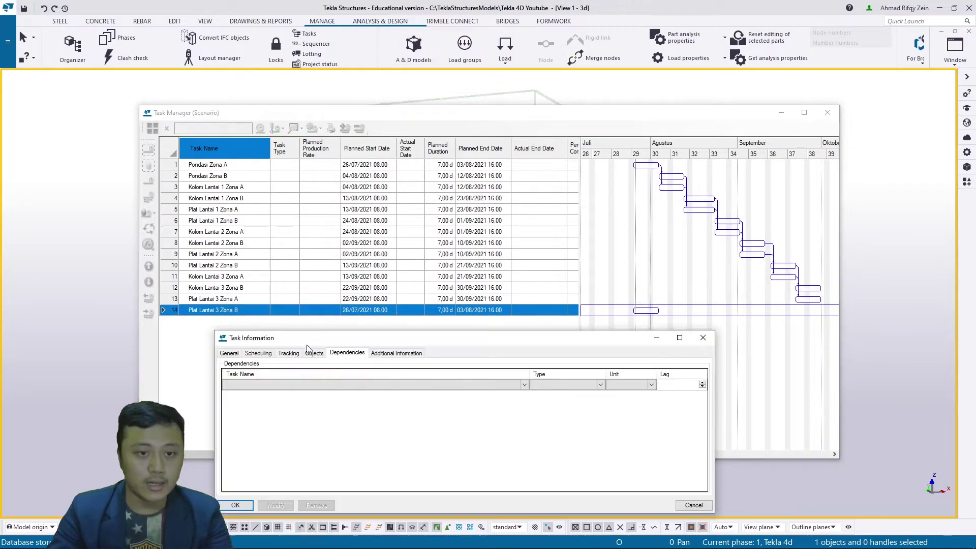
{"action": "left_click", "coordinate": [277, 387]}
{"action": "left_click", "coordinate": [269, 384]}
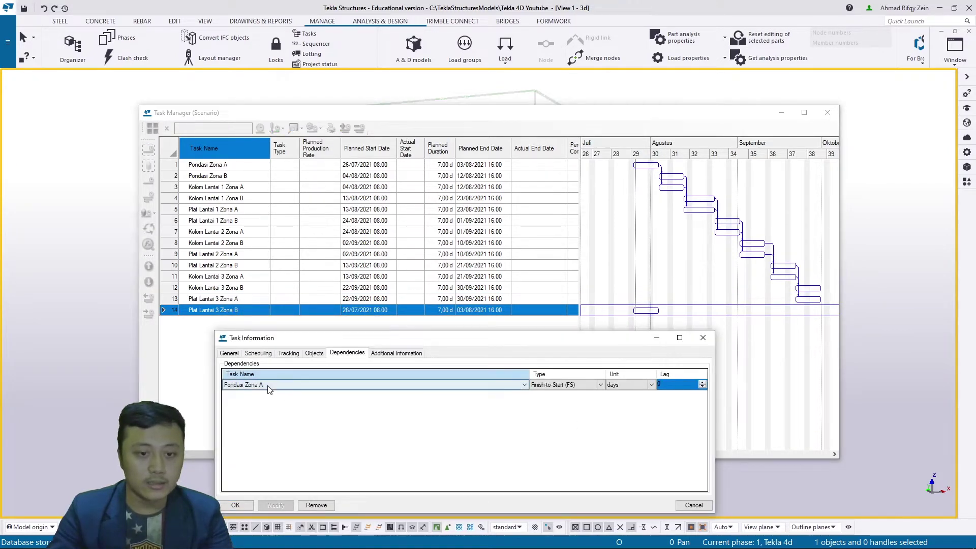
{"action": "left_click", "coordinate": [261, 474]}
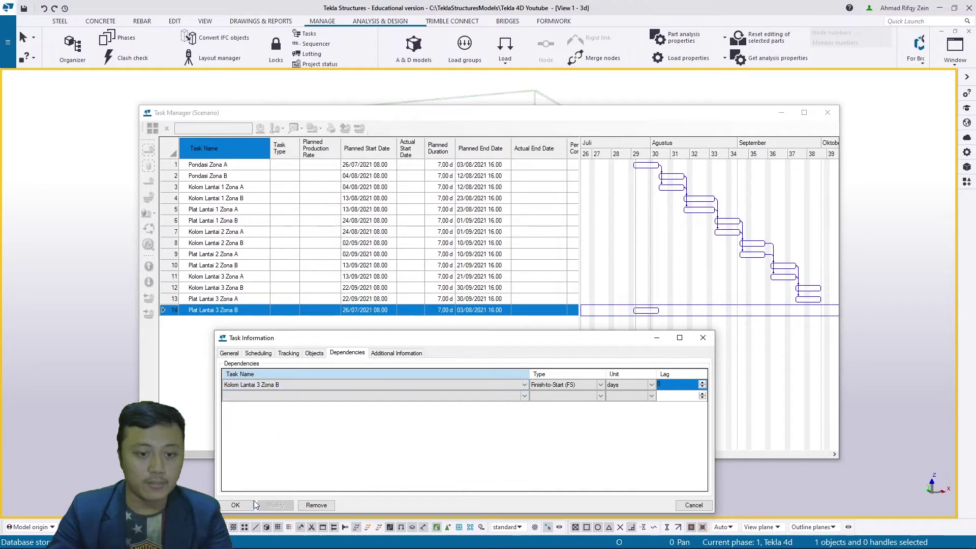
{"action": "left_click", "coordinate": [236, 504]}
{"action": "scroll", "coordinate": [672, 317], "scroll_direction": "down", "scroll_amount": 3, "text": "ctrl"}
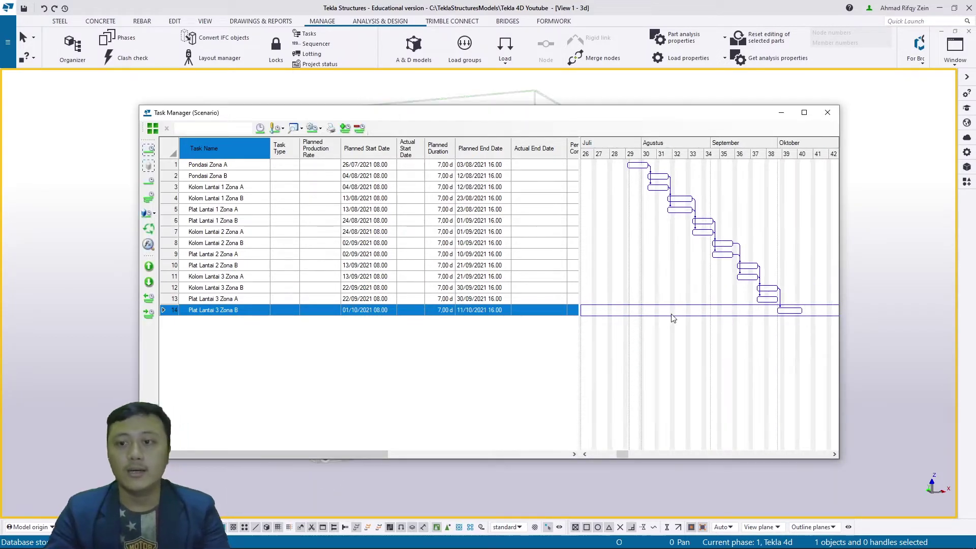
{"action": "left_click_drag", "start_coordinate": [616, 454], "coordinate": [627, 452]}
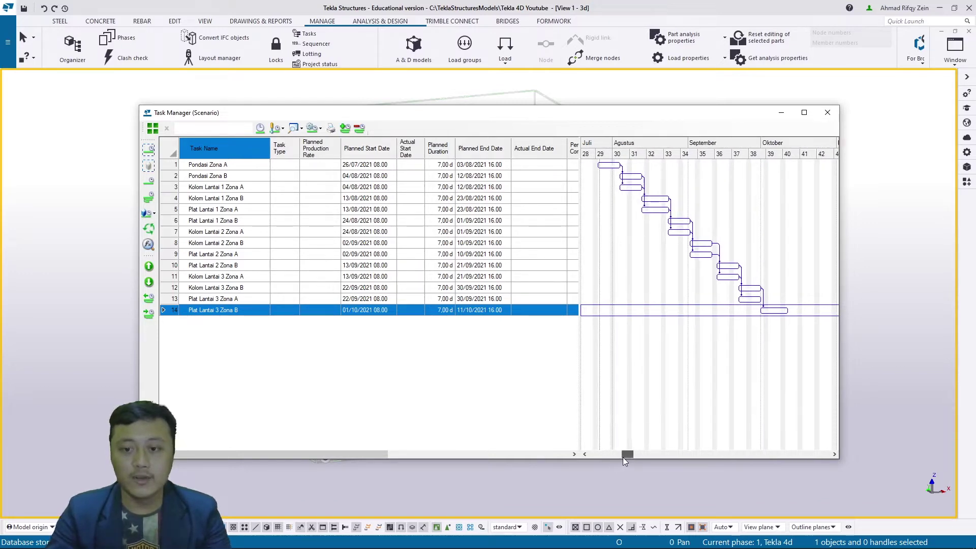
{"action": "left_click_drag", "start_coordinate": [623, 454], "coordinate": [621, 454]}
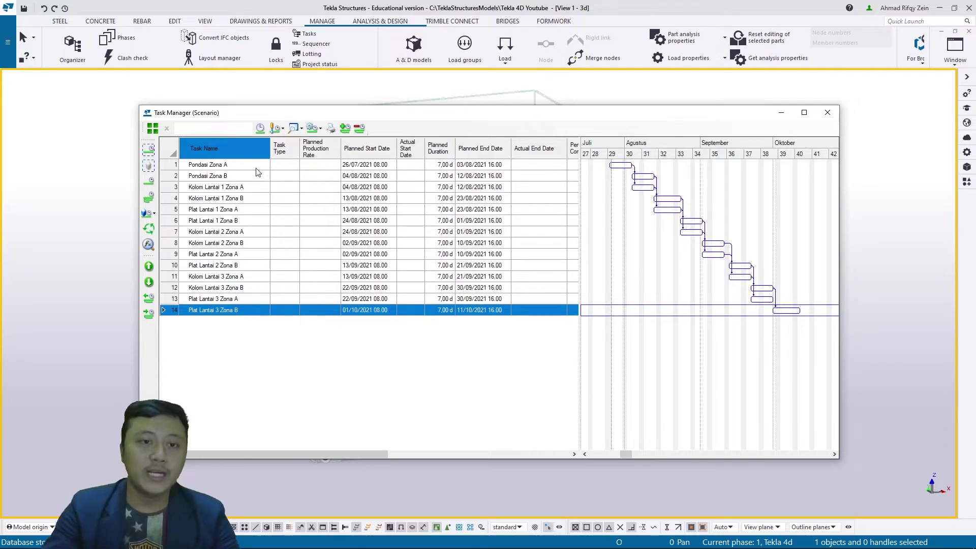
Move the Task Manager window off the model and select all Zona A footings and foundation beams in the 3D view.
{"action": "left_click_drag", "start_coordinate": [274, 117], "coordinate": [355, 156]}
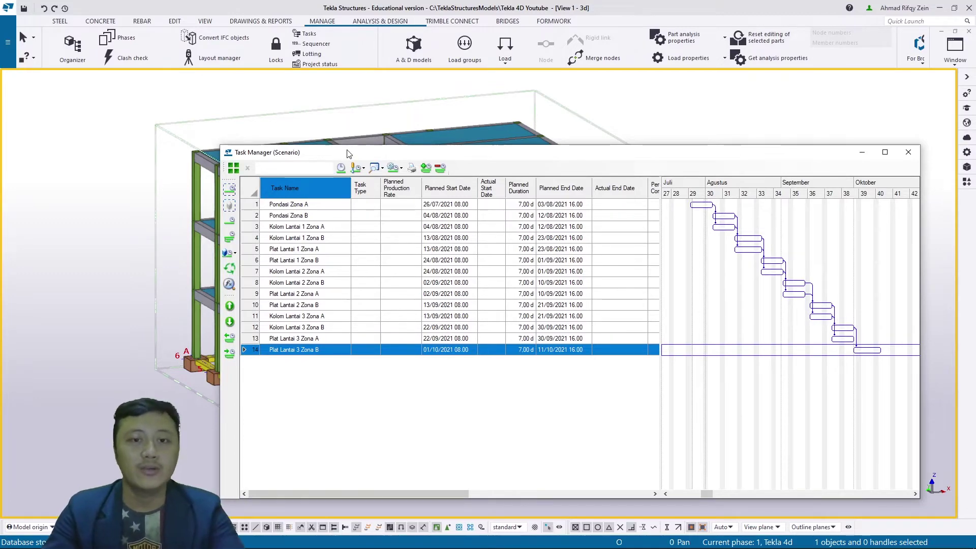
{"action": "left_click_drag", "start_coordinate": [305, 152], "coordinate": [735, 123]}
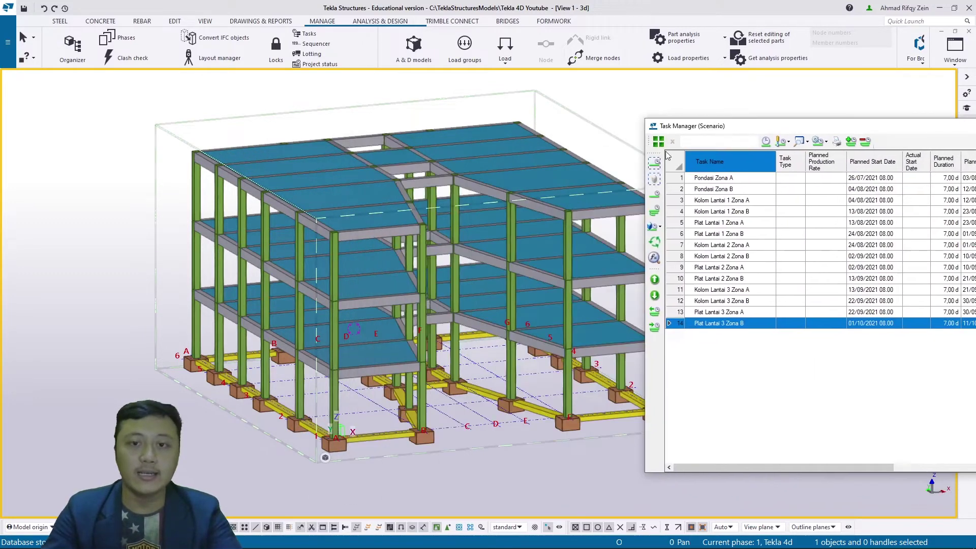
{"action": "scroll", "coordinate": [364, 210], "scroll_direction": "down", "scroll_amount": 2}
{"action": "middle_click_drag", "start_coordinate": [479, 343], "coordinate": [396, 287]}
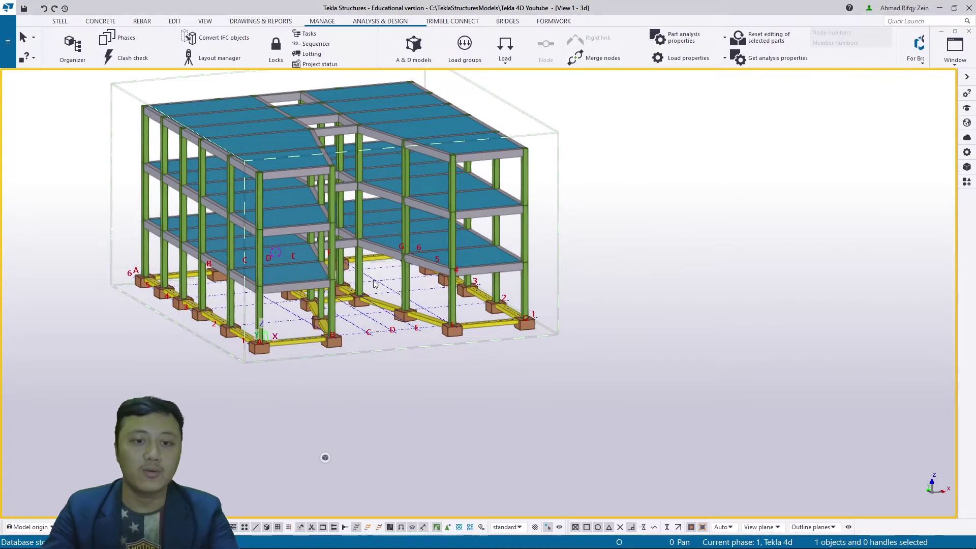
{"action": "middle_click_drag", "start_coordinate": [328, 268], "coordinate": [390, 302], "text": "ctrl"}
{"action": "scroll", "coordinate": [431, 366], "scroll_direction": "up", "scroll_amount": 6}
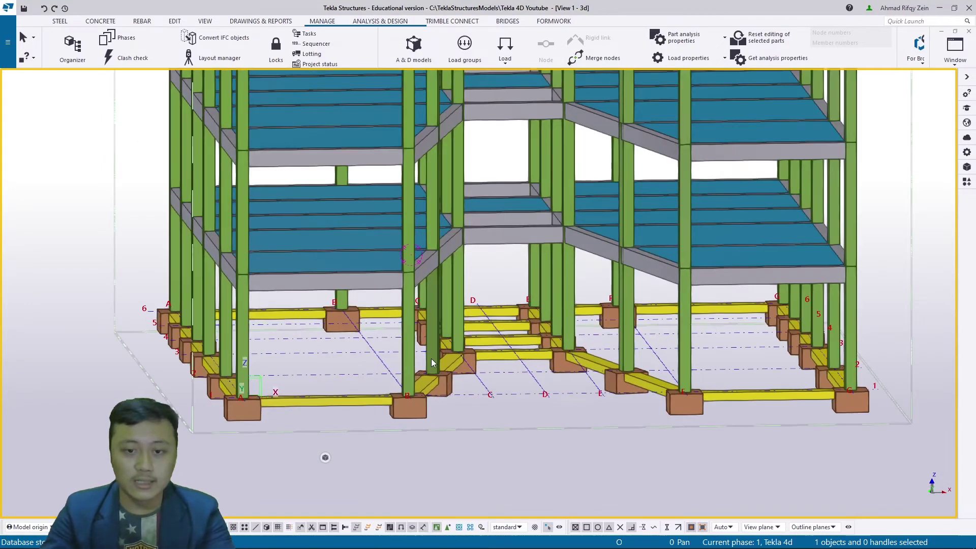
{"action": "middle_click_drag", "start_coordinate": [430, 330], "coordinate": [432, 324], "text": "ctrl"}
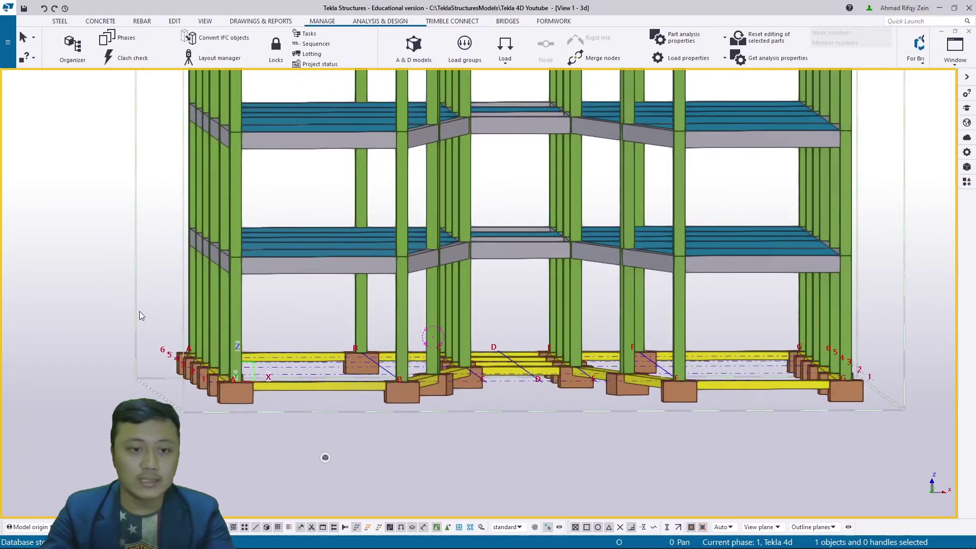
{"action": "left_click_drag", "start_coordinate": [304, 357], "coordinate": [567, 423]}
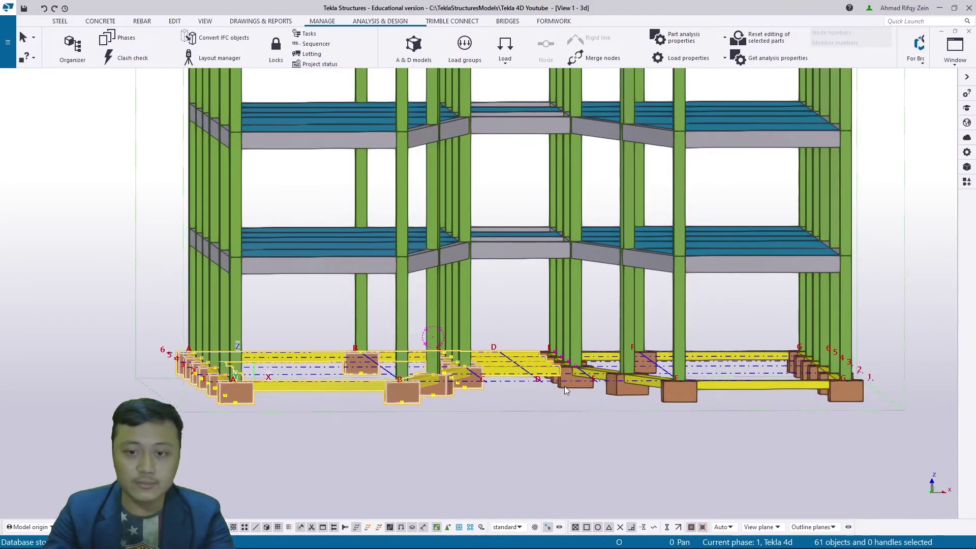
{"action": "mouse_move", "coordinate": [506, 311]}
{"action": "middle_mouse_down", "text": "ctrl"}
{"action": "mouse_move", "coordinate": [529, 315]}
{"action": "mouse_move", "coordinate": [410, 297]}
{"action": "mouse_move", "coordinate": [355, 330]}
{"action": "middle_mouse_up", "text": "ctrl"}
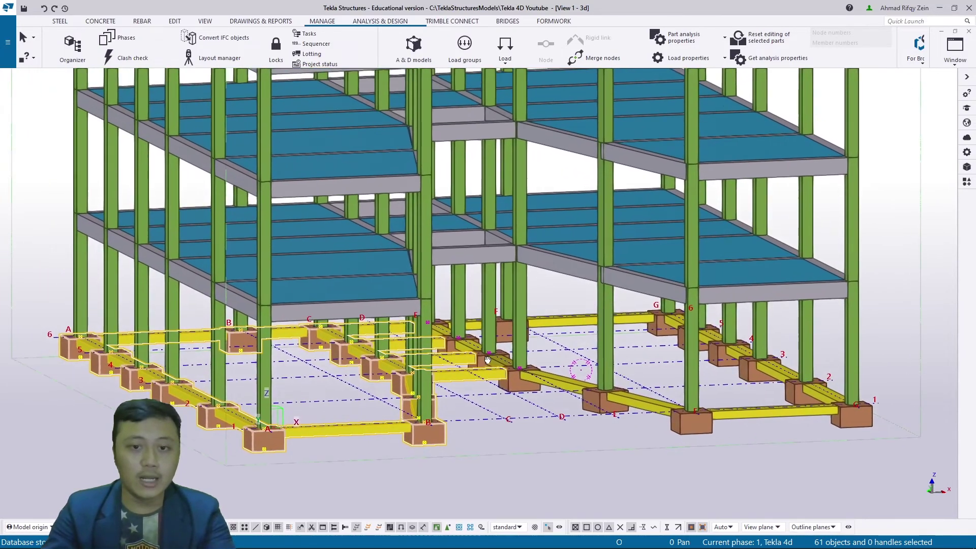
{"action": "scroll", "coordinate": [315, 345], "scroll_direction": "down", "scroll_amount": 3}
Add the selected Zona A foundation parts to the Pondasi Zona A task in the Task Manager.
{"action": "key", "text": "super+Tab"}
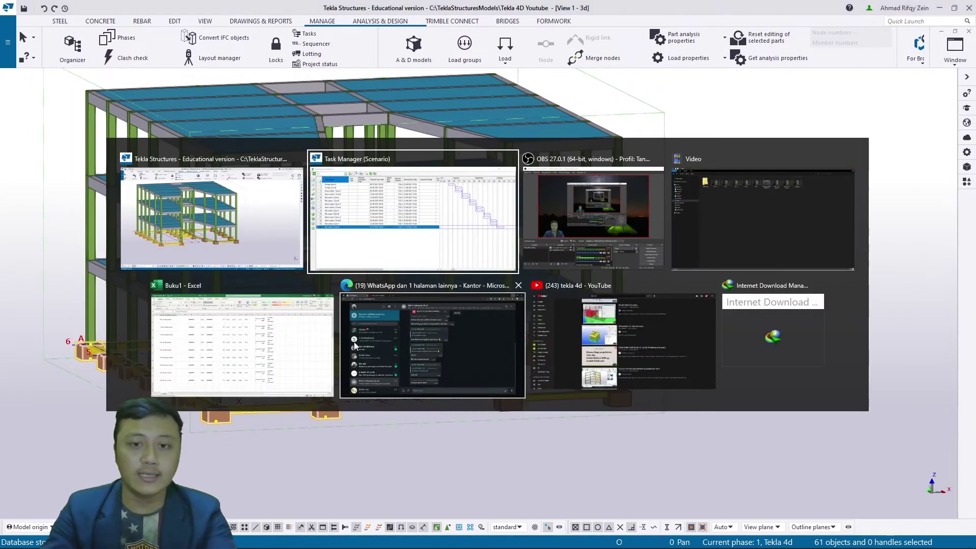
{"action": "left_click", "coordinate": [364, 193]}
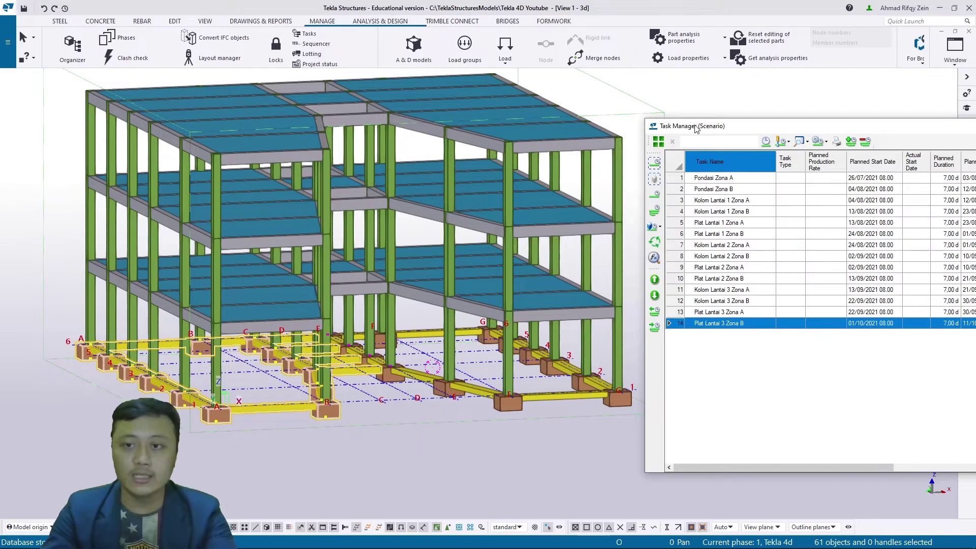
{"action": "left_click_drag", "start_coordinate": [697, 127], "coordinate": [484, 127]}
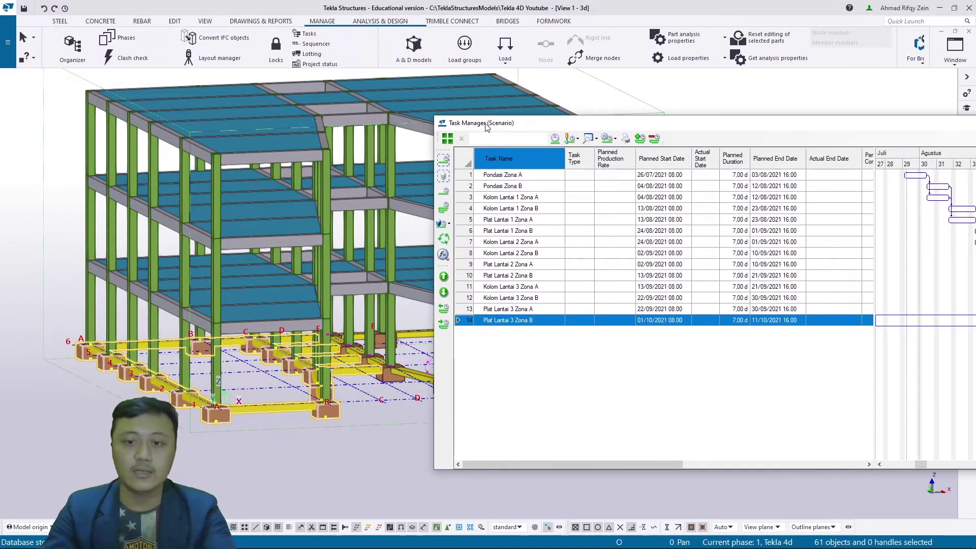
{"action": "left_click", "coordinate": [517, 176]}
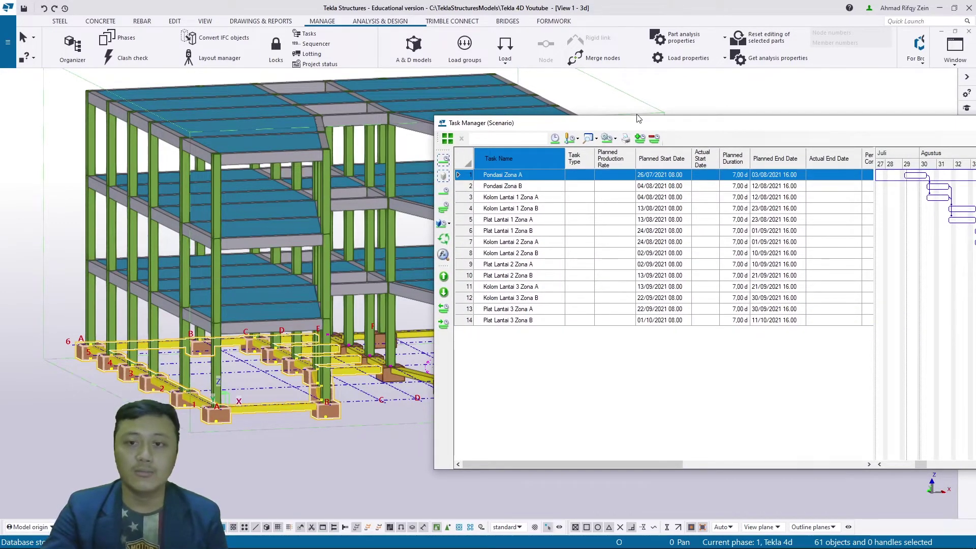
{"action": "left_click_drag", "start_coordinate": [641, 127], "coordinate": [597, 103]}
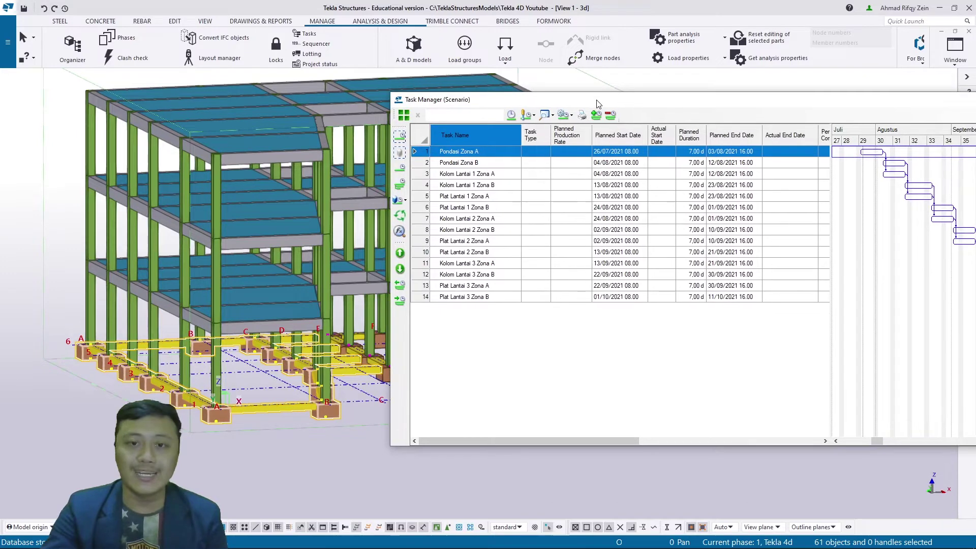
{"action": "right_click", "coordinate": [473, 155]}
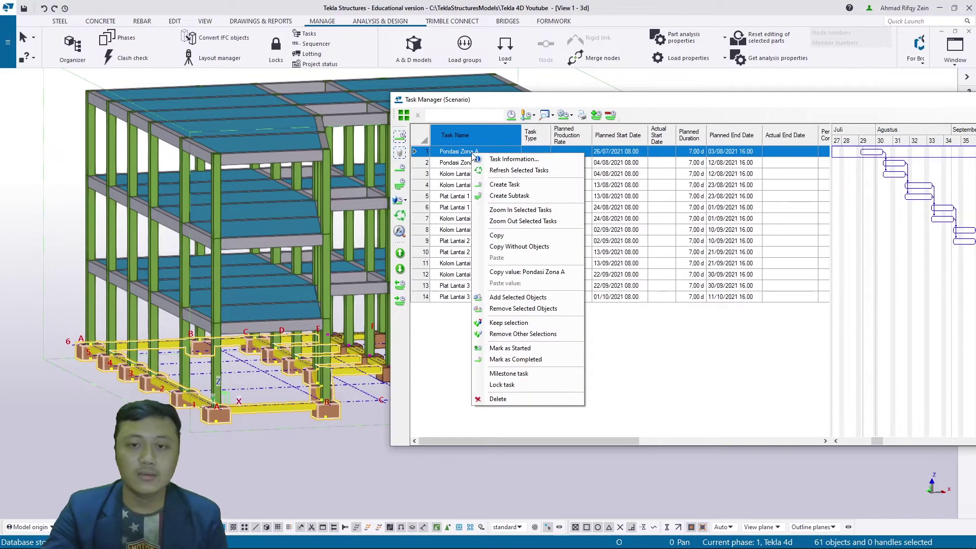
{"action": "left_click", "coordinate": [522, 300]}
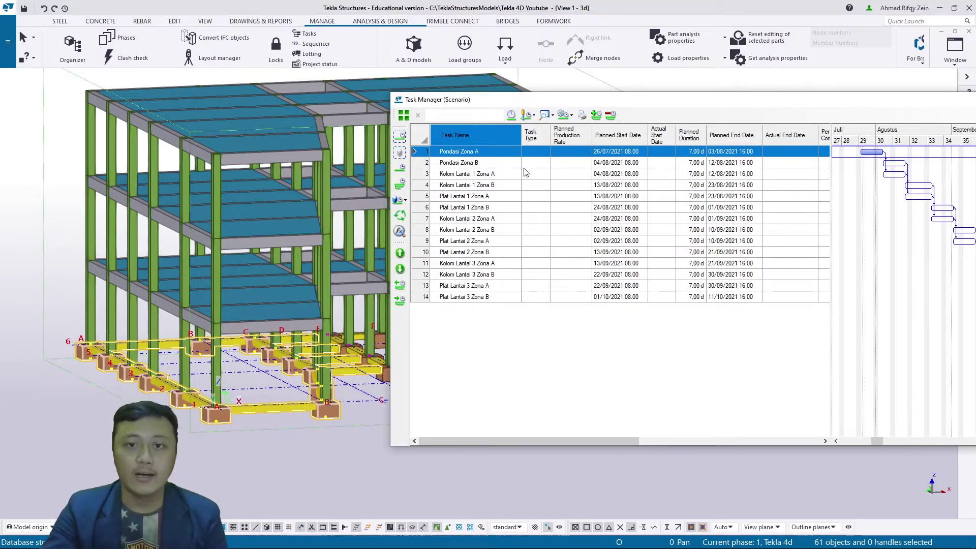
Examine the list of objects assigned to the Pondasi Zona A task in its task information.
{"action": "right_click", "coordinate": [473, 151]}
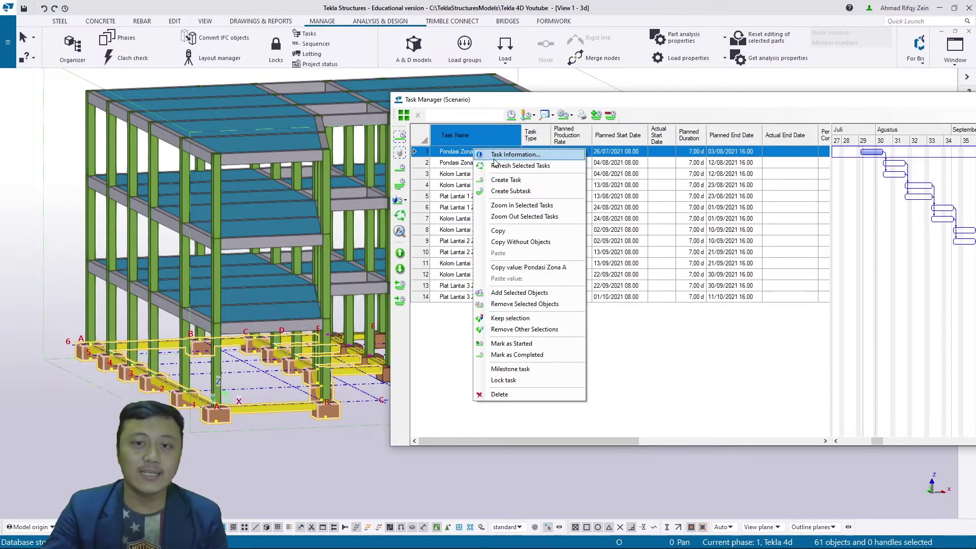
{"action": "left_click", "coordinate": [495, 163]}
{"action": "left_click_drag", "start_coordinate": [500, 340], "coordinate": [709, 164]}
{"action": "left_click", "coordinate": [524, 177]}
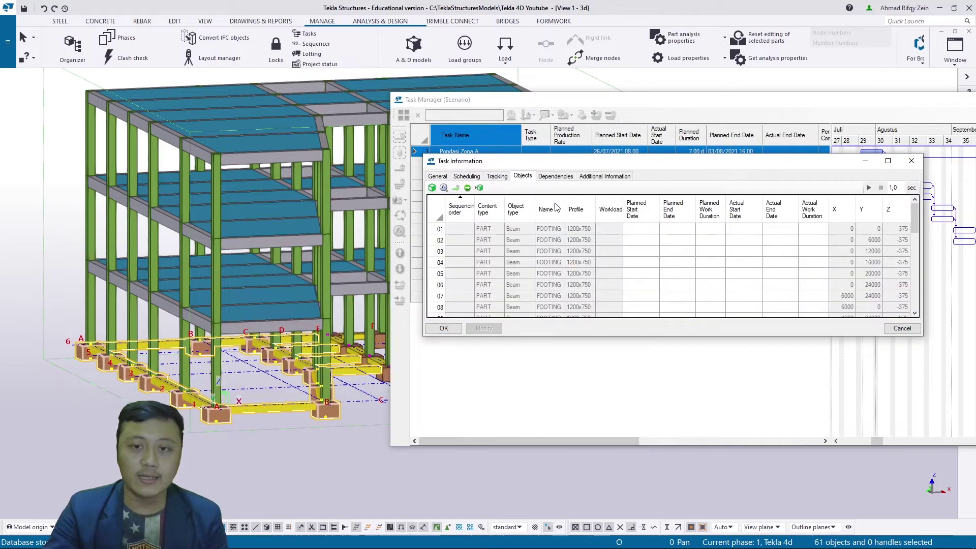
{"action": "scroll", "coordinate": [623, 252], "scroll_direction": "down", "scroll_amount": 3}
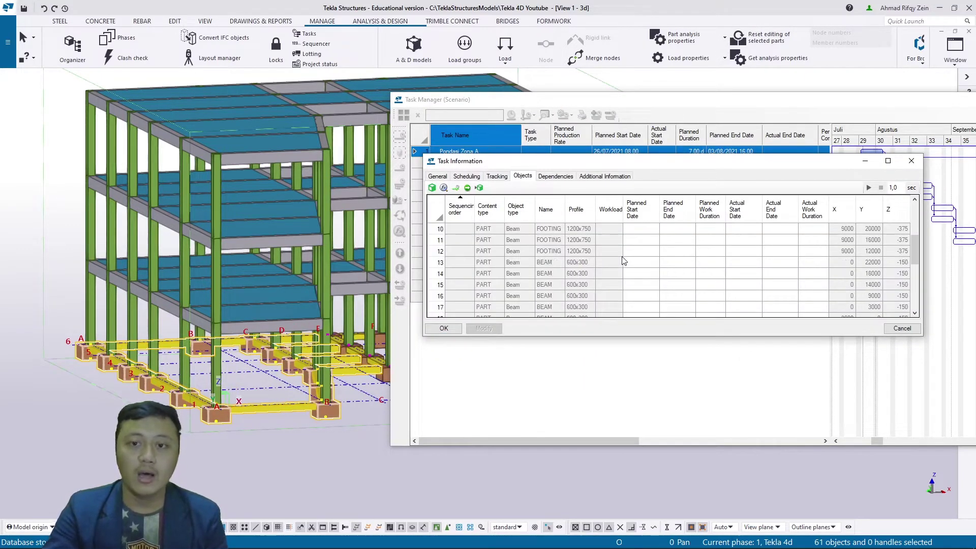
{"action": "scroll", "coordinate": [624, 262], "scroll_direction": "down", "scroll_amount": 5}
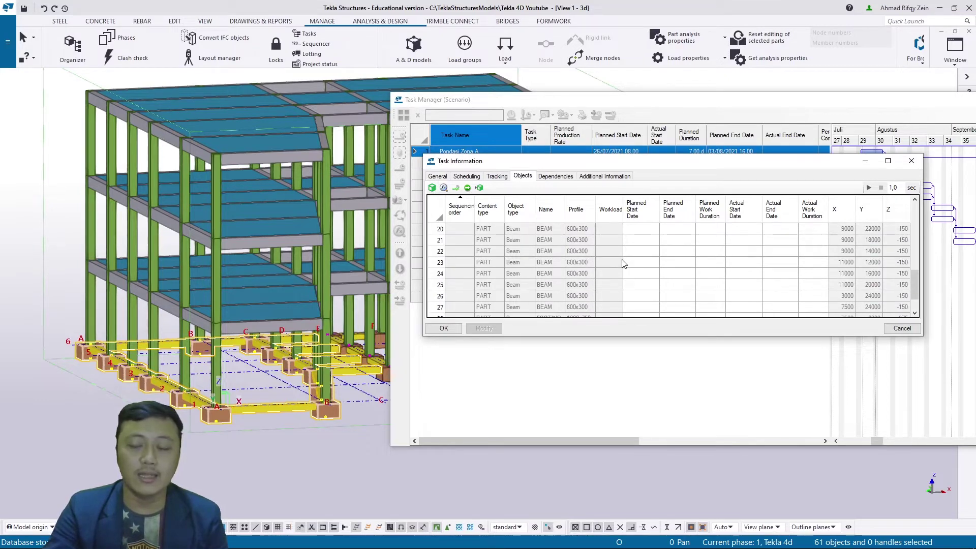
{"action": "left_click", "coordinate": [444, 328]}
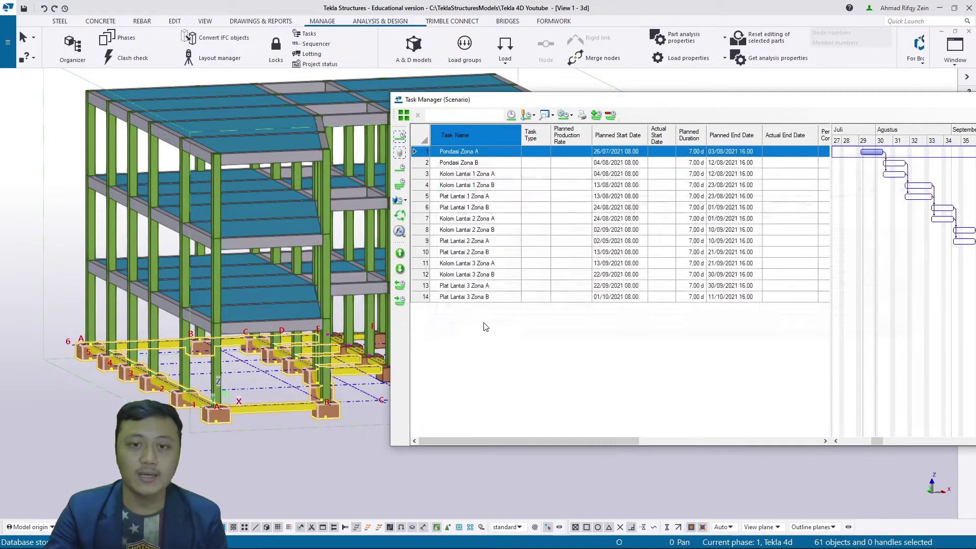
Select the Zona B footings and foundation beams in the model and add them to the Pondasi Zona B task.
{"action": "middle_click_drag", "start_coordinate": [310, 212], "coordinate": [224, 168]}
{"action": "scroll", "coordinate": [333, 272], "scroll_direction": "down", "scroll_amount": 1}
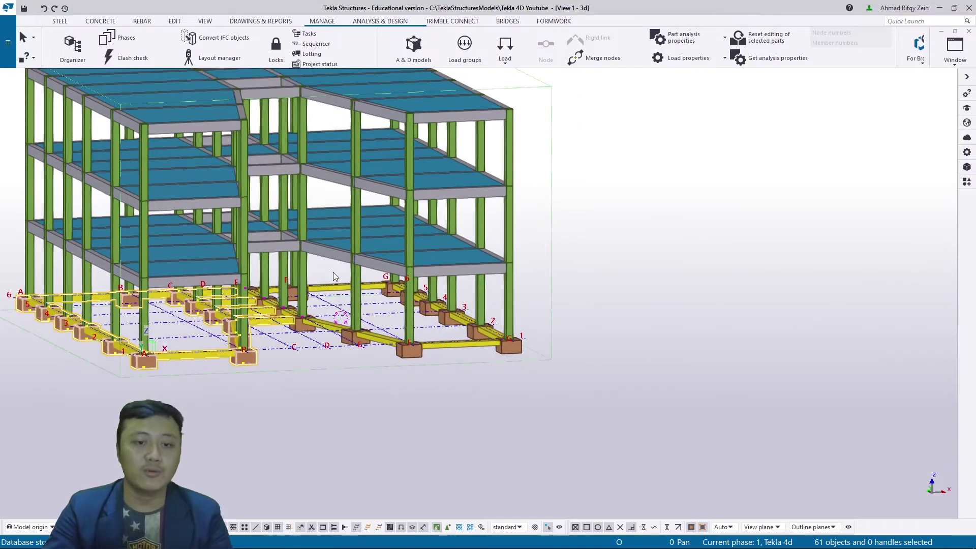
{"action": "middle_click_drag", "start_coordinate": [343, 299], "coordinate": [315, 299], "text": "ctrl"}
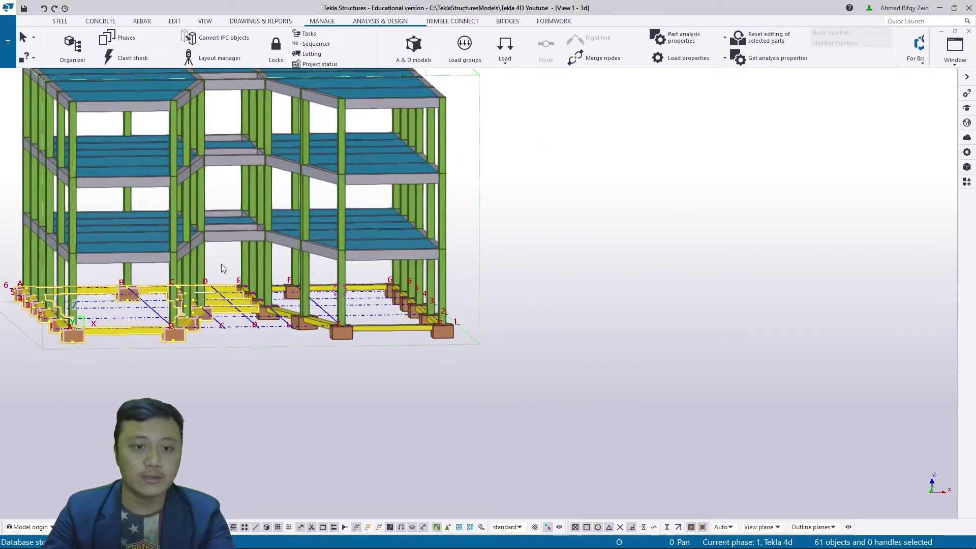
{"action": "left_click_drag", "start_coordinate": [222, 264], "coordinate": [501, 368]}
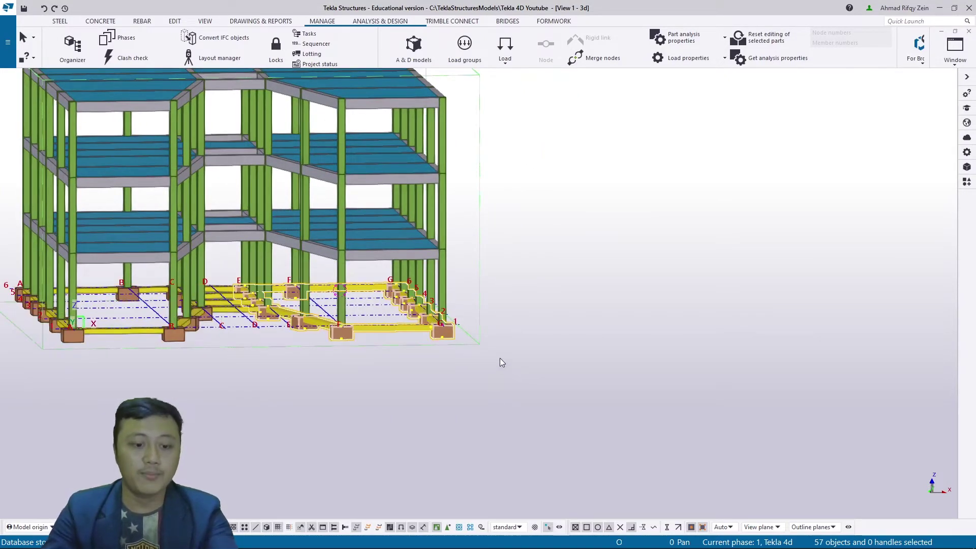
{"action": "key", "text": "alt+Tab"}
{"action": "left_click", "coordinate": [457, 163]}
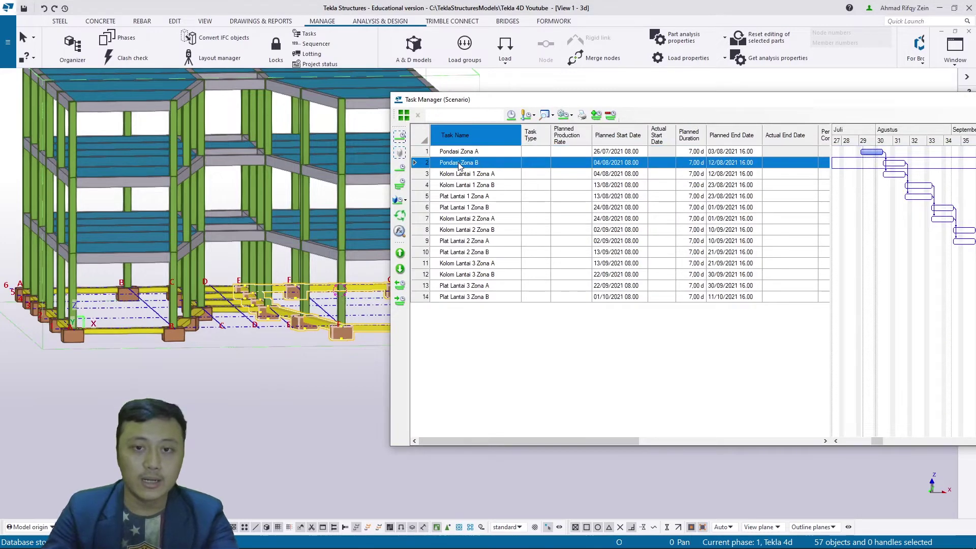
{"action": "right_click", "coordinate": [458, 163]}
{"action": "left_click", "coordinate": [506, 307]}
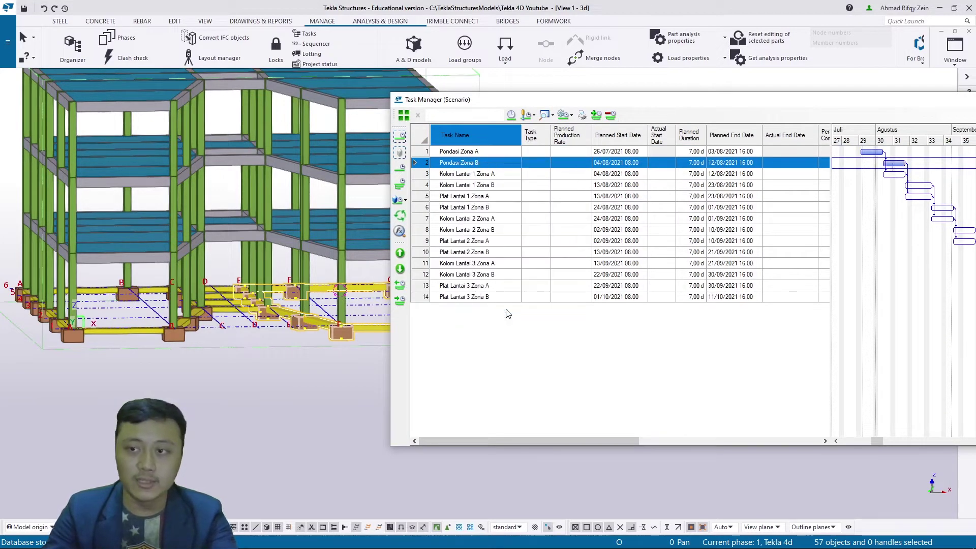
Select the first-storey columns of Zona A in the model and add them to the Kolom Lantai 1 Zona A task.
{"action": "middle_click_drag", "start_coordinate": [305, 271], "coordinate": [309, 267], "text": "ctrl"}
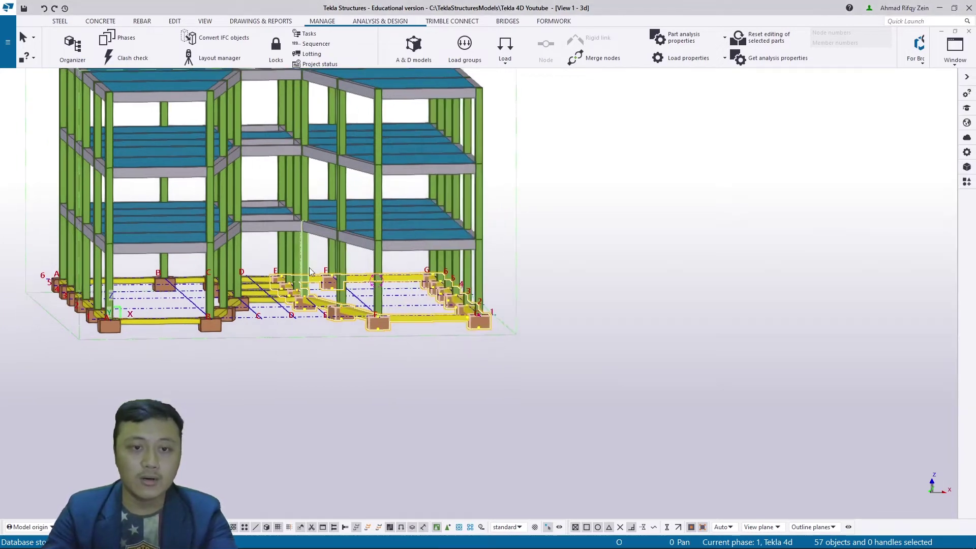
{"action": "middle_click_drag", "start_coordinate": [255, 255], "coordinate": [351, 272], "text": "ctrl"}
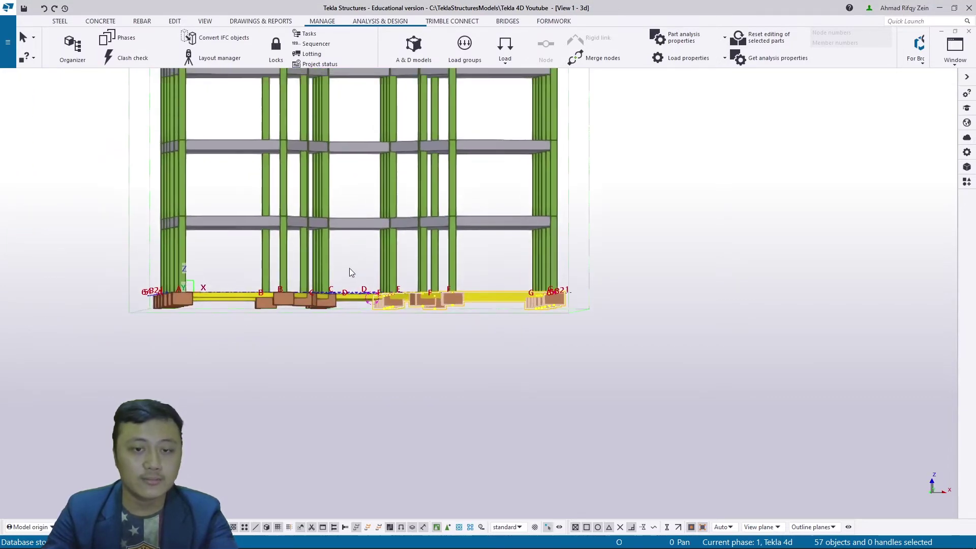
{"action": "left_click_drag", "start_coordinate": [159, 246], "coordinate": [151, 242]}
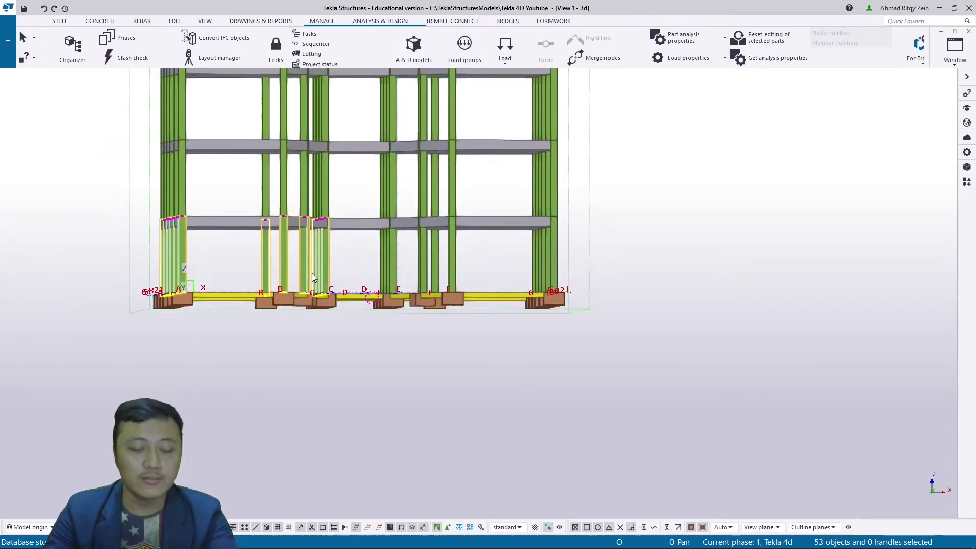
{"action": "key", "text": "alt+Tab"}
{"action": "left_click", "coordinate": [485, 173]}
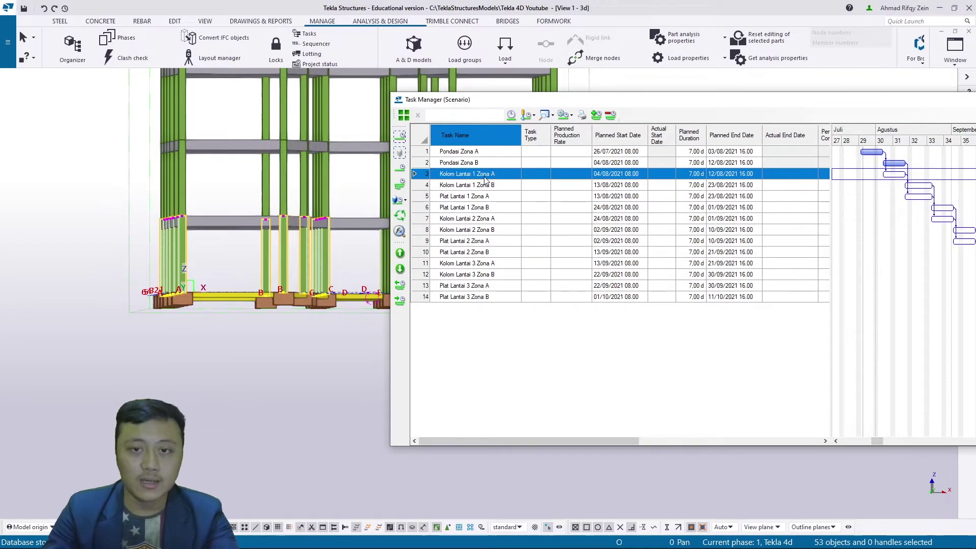
{"action": "right_click", "coordinate": [486, 175]}
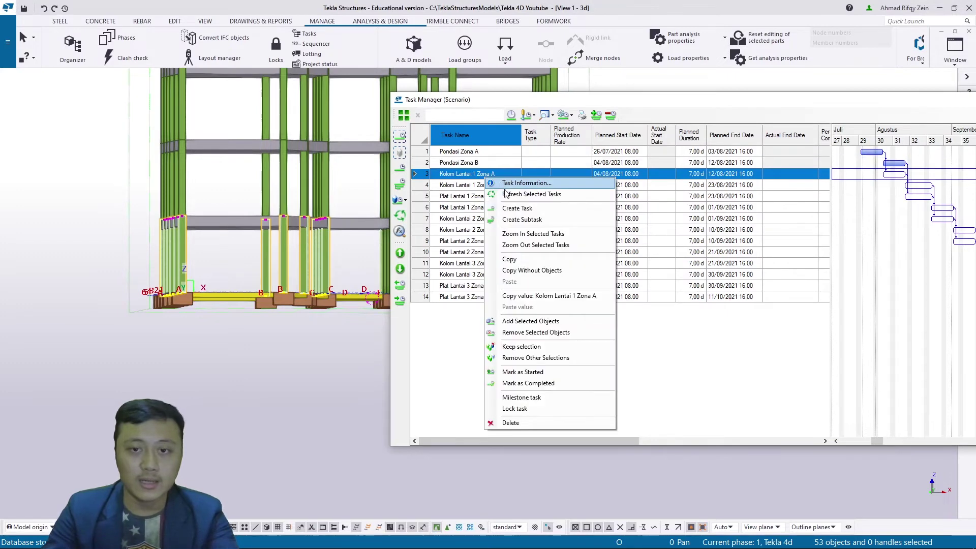
{"action": "left_click", "coordinate": [523, 321]}
Select the first-storey columns of Zona B in the model and add them to the Kolom Lantai 1 Zona B task.
{"action": "scroll", "coordinate": [336, 306], "scroll_direction": "down", "scroll_amount": 1}
{"action": "middle_click_drag", "start_coordinate": [329, 290], "coordinate": [217, 337]}
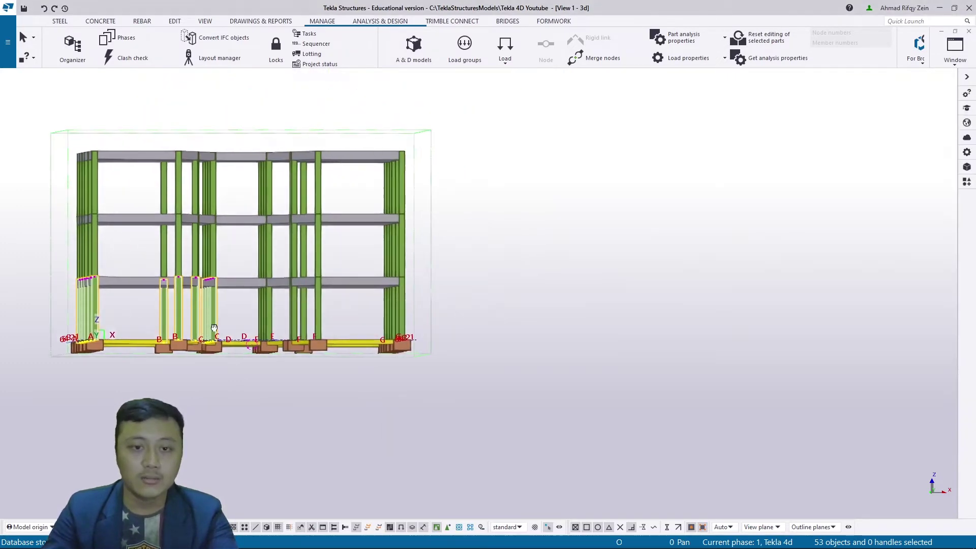
{"action": "left_click_drag", "start_coordinate": [417, 322], "coordinate": [253, 302]}
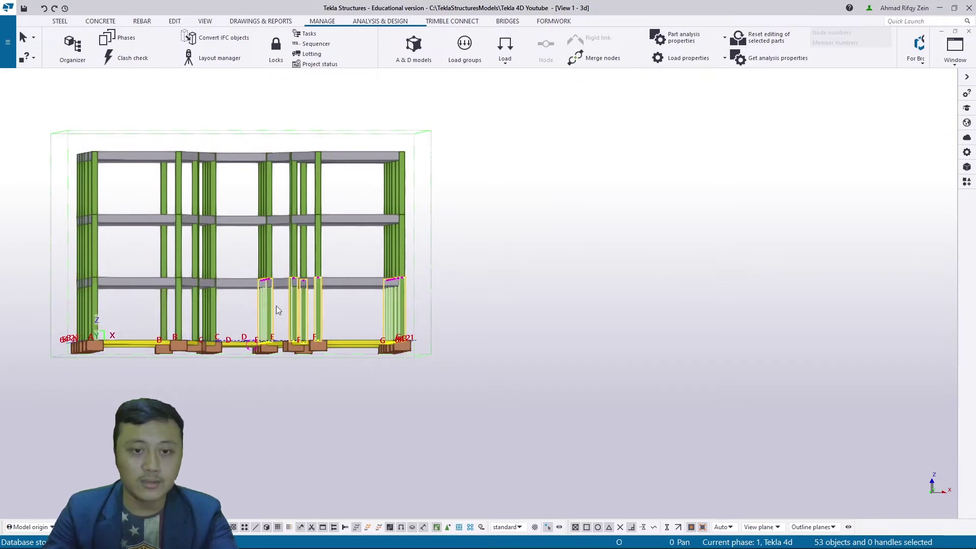
{"action": "key", "text": "alt+Tab"}
{"action": "left_click", "coordinate": [478, 186]}
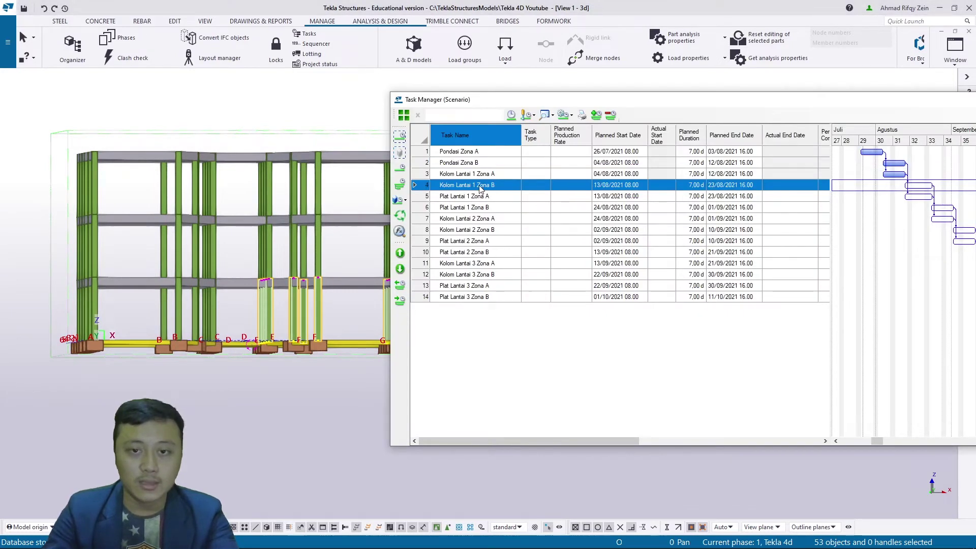
{"action": "right_click", "coordinate": [478, 186]}
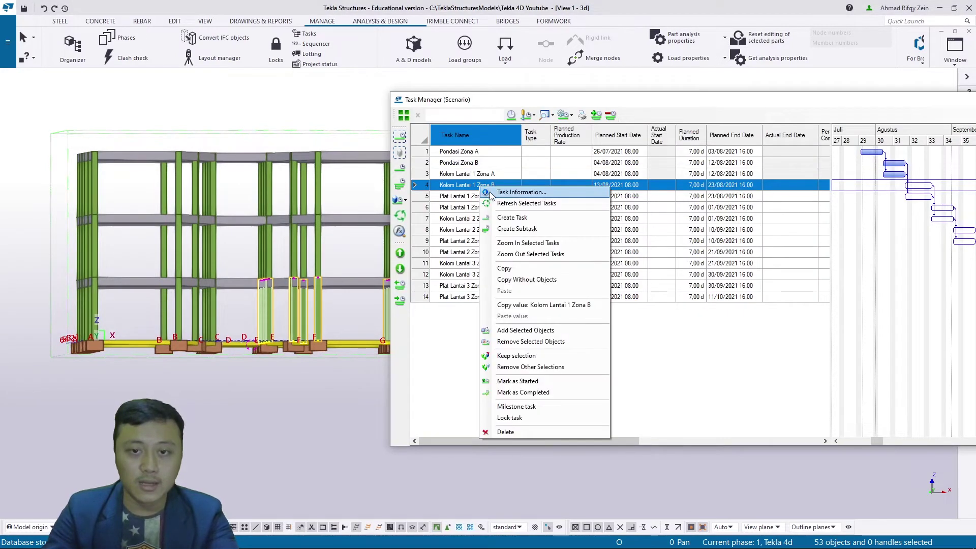
{"action": "left_click", "coordinate": [509, 333]}
Select the slabs and beams above the first-storey columns in Zona A and add them to the Plat Lantai 1 Zona A task.
{"action": "mouse_move", "coordinate": [227, 312]}
{"action": "middle_mouse_down"}
{"action": "mouse_move", "coordinate": [273, 351]}
{"action": "mouse_move", "coordinate": [210, 337]}
{"action": "mouse_move", "coordinate": [211, 308]}
{"action": "middle_mouse_up"}
{"action": "middle_click_drag", "start_coordinate": [109, 285], "coordinate": [114, 291], "text": "ctrl"}
{"action": "left_click_drag", "start_coordinate": [114, 291], "coordinate": [300, 311]}
{"action": "key", "text": "alt+Tab"}
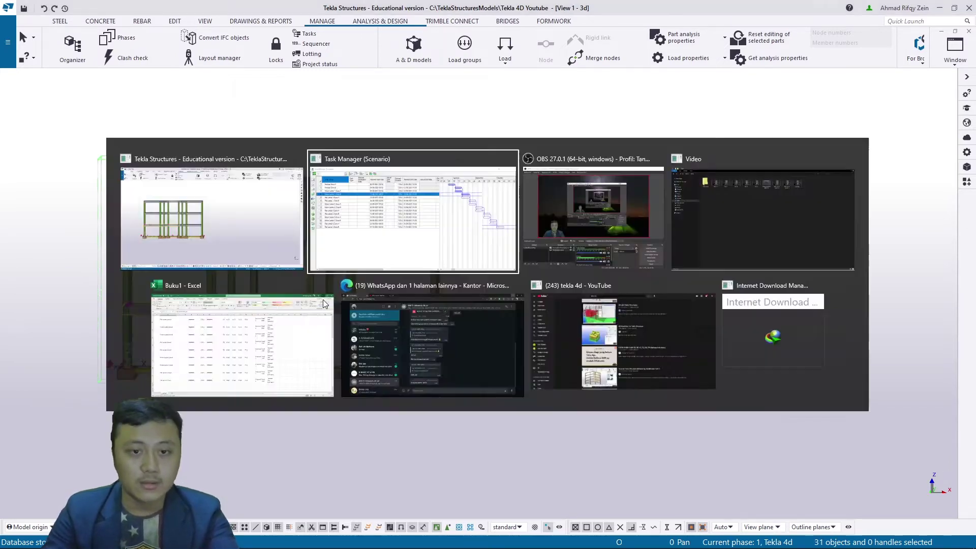
{"action": "left_click", "coordinate": [485, 198]}
{"action": "right_click", "coordinate": [486, 198]}
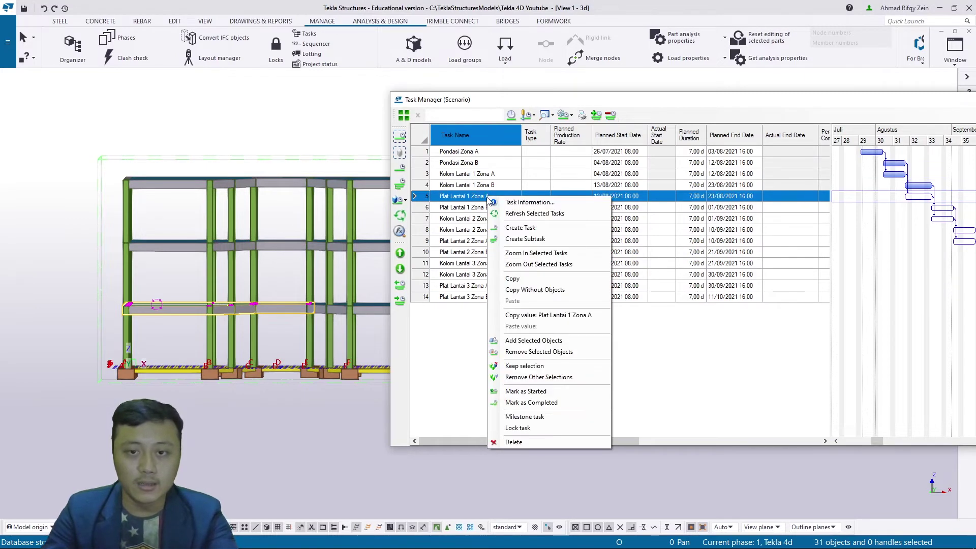
{"action": "left_click", "coordinate": [527, 340]}
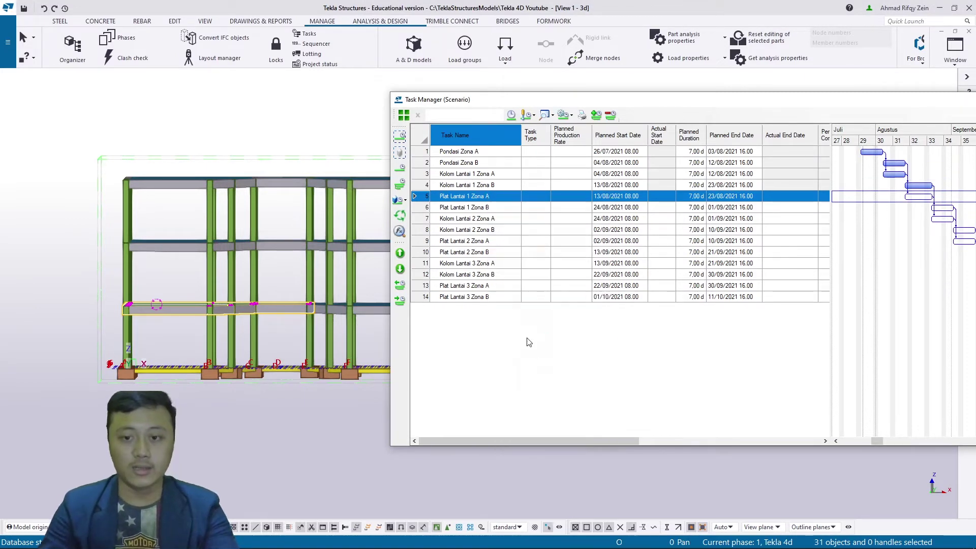
Select the slabs and beams above the first-storey columns in Zona B and add them to the Plat Lantai 1 Zona B task.
{"action": "key", "text": "alt+Tab"}
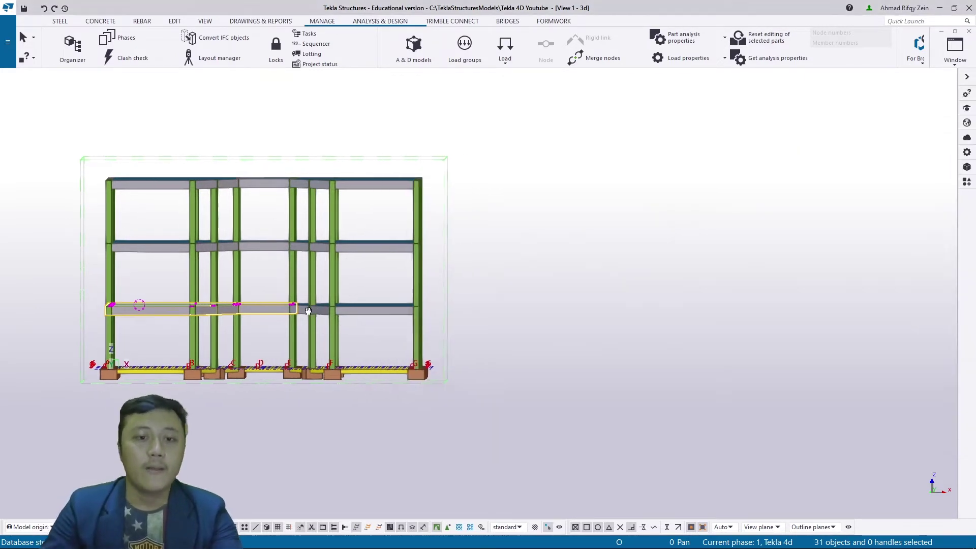
{"action": "scroll", "coordinate": [239, 312], "scroll_direction": "up", "scroll_amount": 2}
{"action": "left_click_drag", "start_coordinate": [325, 320], "coordinate": [407, 343]}
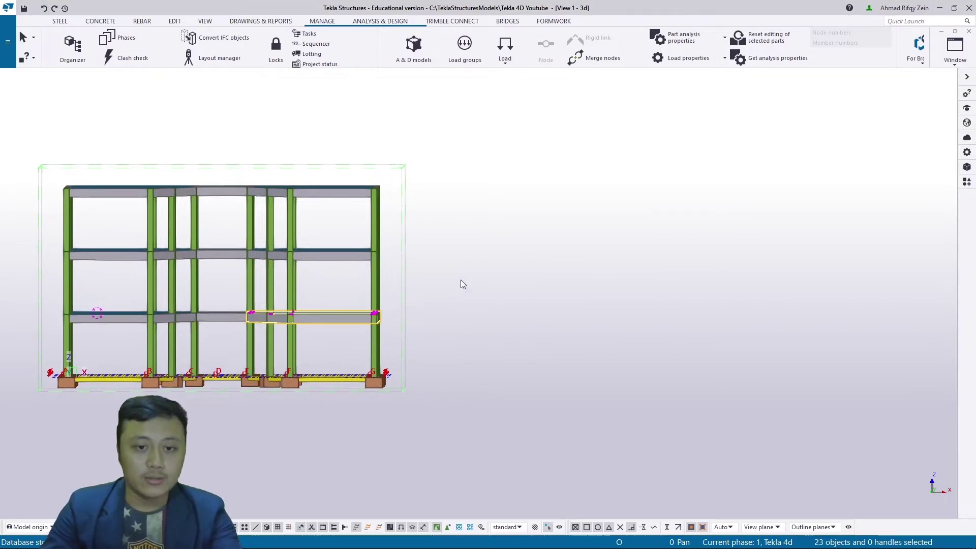
{"action": "key", "text": "alt+Tab"}
{"action": "left_click", "coordinate": [487, 208]}
{"action": "right_click", "coordinate": [487, 215]}
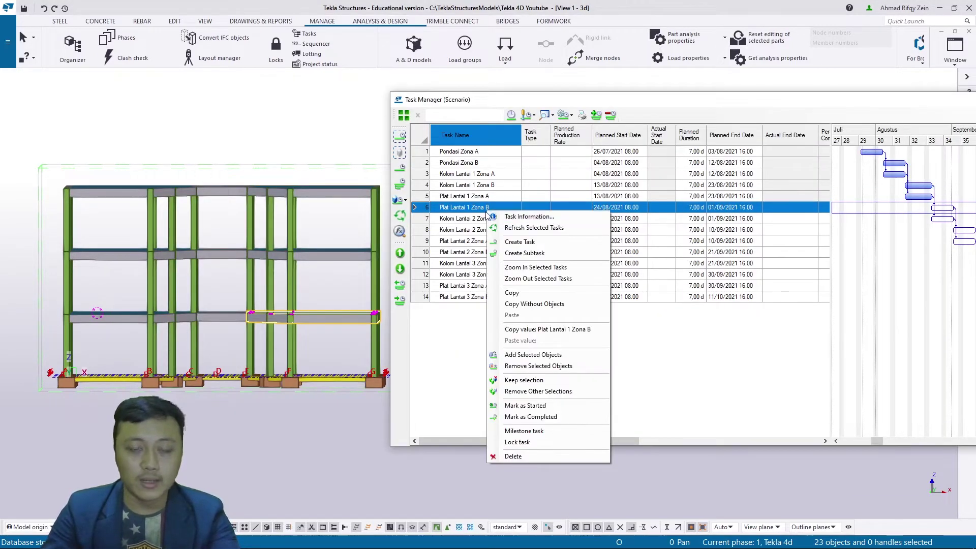
{"action": "left_click", "coordinate": [530, 355]}
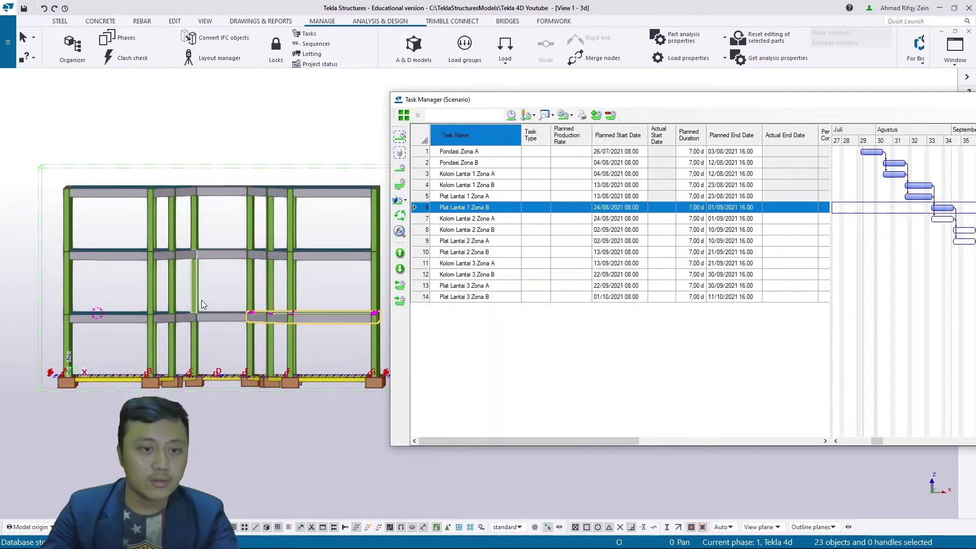
Select the second-storey columns of Zona A in the model and add them to the Kolom Lantai 2 Zona A task.
{"action": "left_click_drag", "start_coordinate": [204, 299], "coordinate": [56, 271]}
{"action": "key", "text": "alt+Tab"}
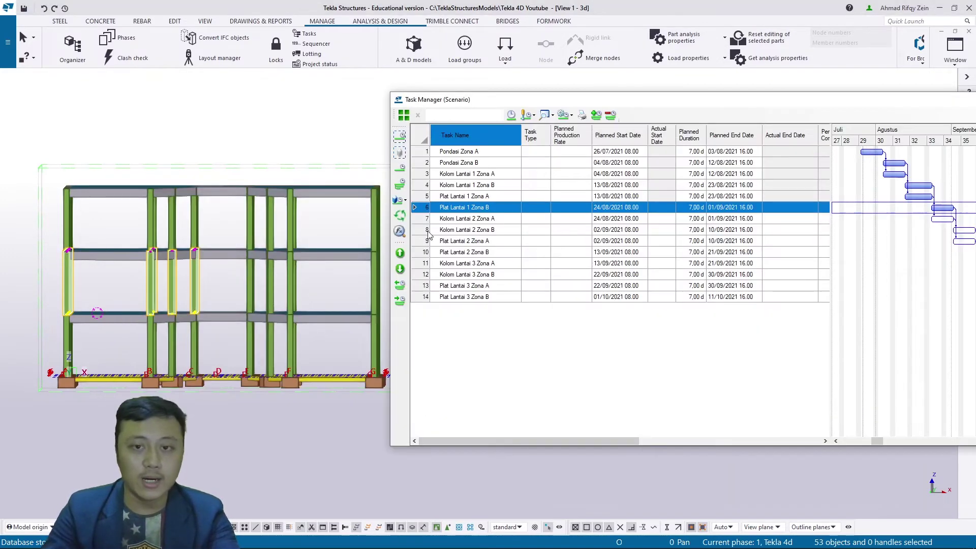
{"action": "left_click", "coordinate": [466, 220]}
{"action": "right_click", "coordinate": [466, 219]}
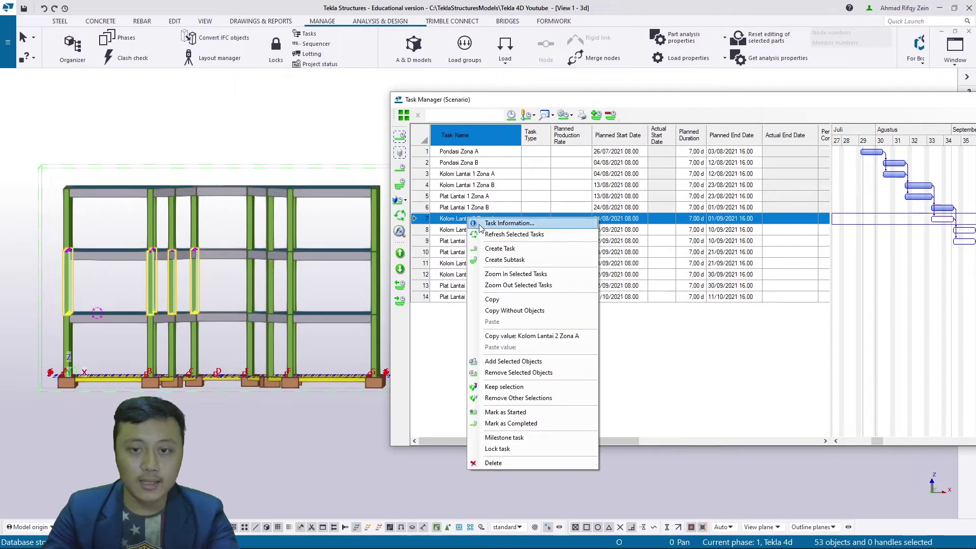
{"action": "left_click", "coordinate": [498, 361]}
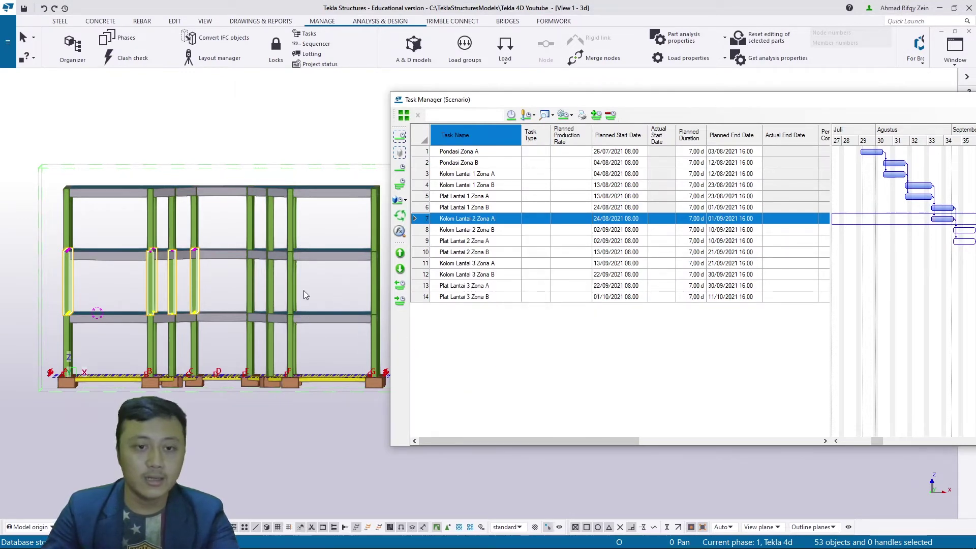
Select the second-storey columns of Zona B in the model and add them to the Kolom Lantai 2 Zona B task.
{"action": "middle_click_drag", "start_coordinate": [303, 295], "coordinate": [273, 293]}
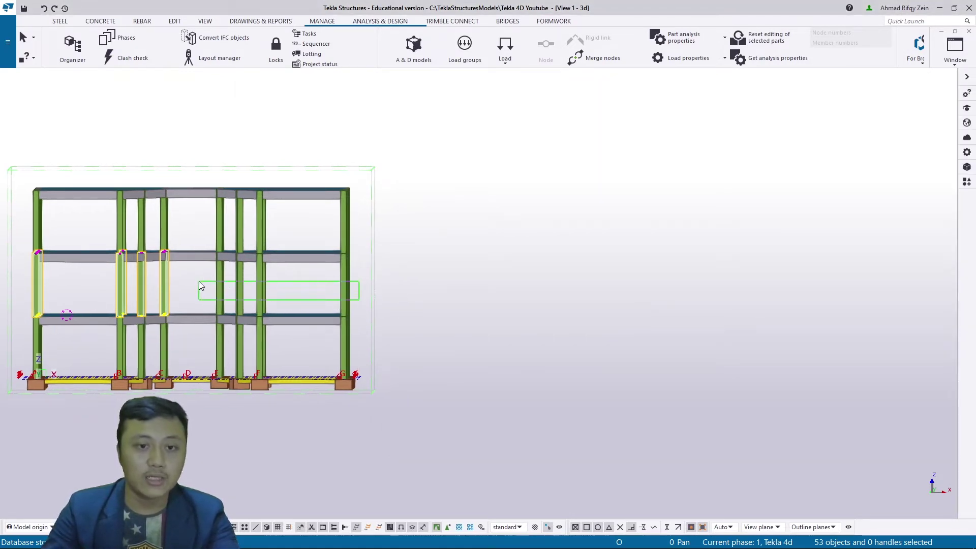
{"action": "left_click_drag", "start_coordinate": [199, 286], "coordinate": [200, 286]}
{"action": "right_click", "coordinate": [489, 232]}
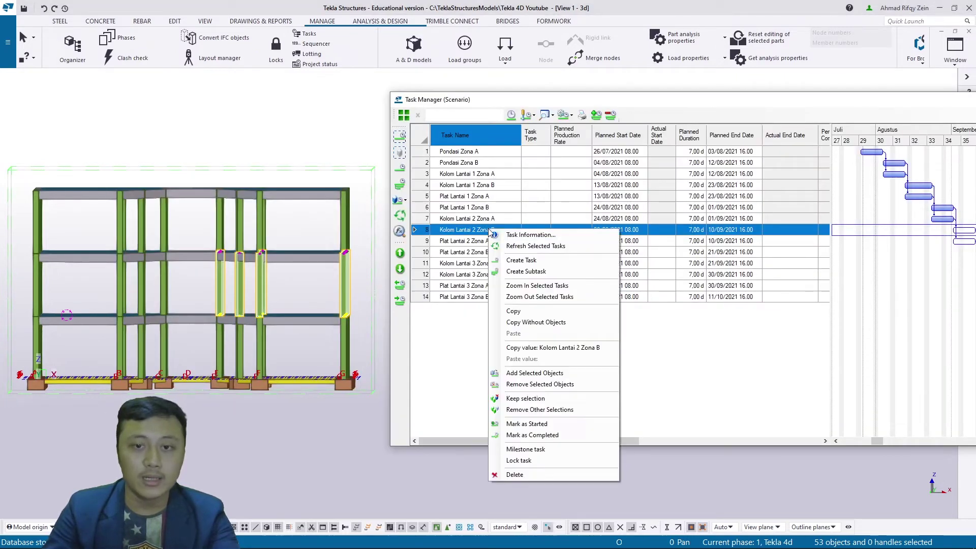
{"action": "left_click", "coordinate": [501, 375]}
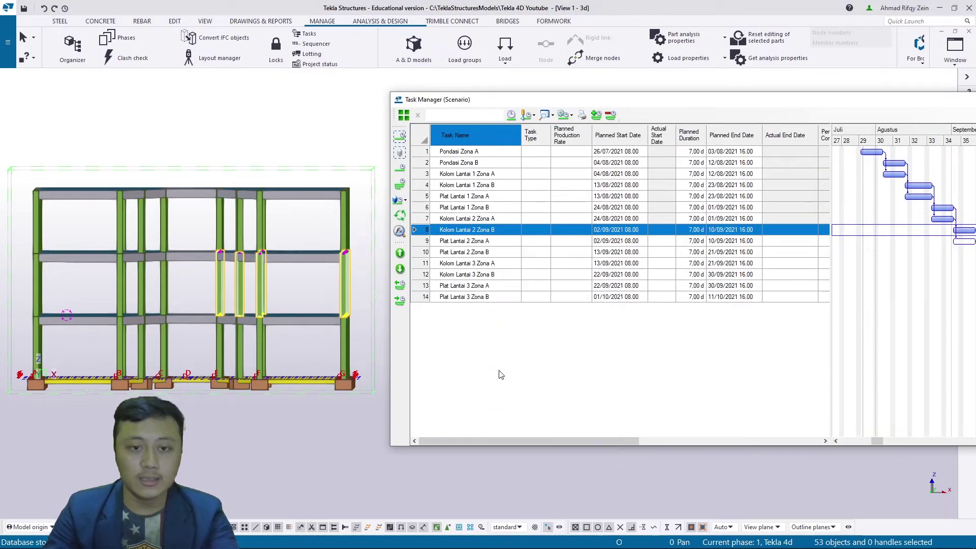
Select the slabs and beams above the second-storey columns in Zona A and add them to the Plat Lantai 2 Zona A task.
{"action": "left_click_drag", "start_coordinate": [30, 237], "coordinate": [229, 275]}
{"action": "key", "text": "alt+Tab"}
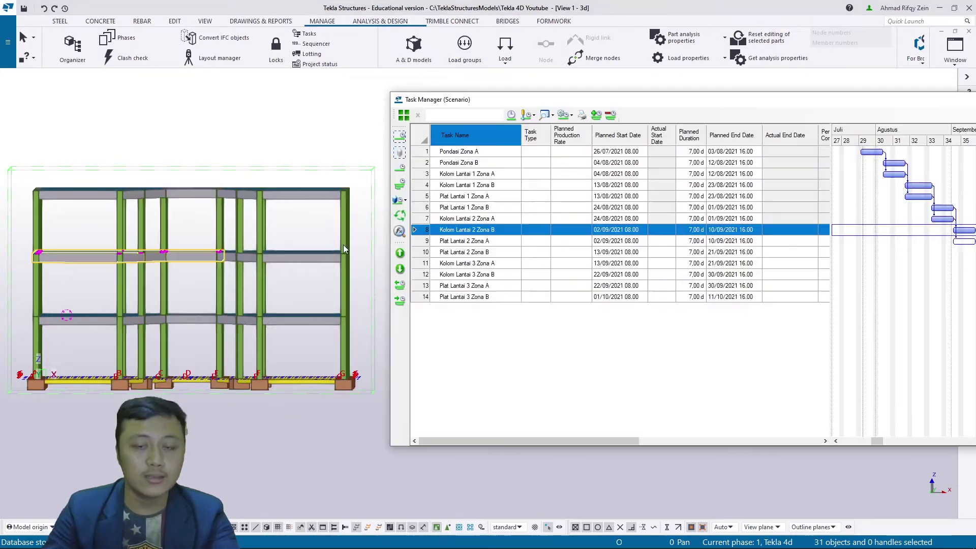
{"action": "right_click", "coordinate": [455, 245]}
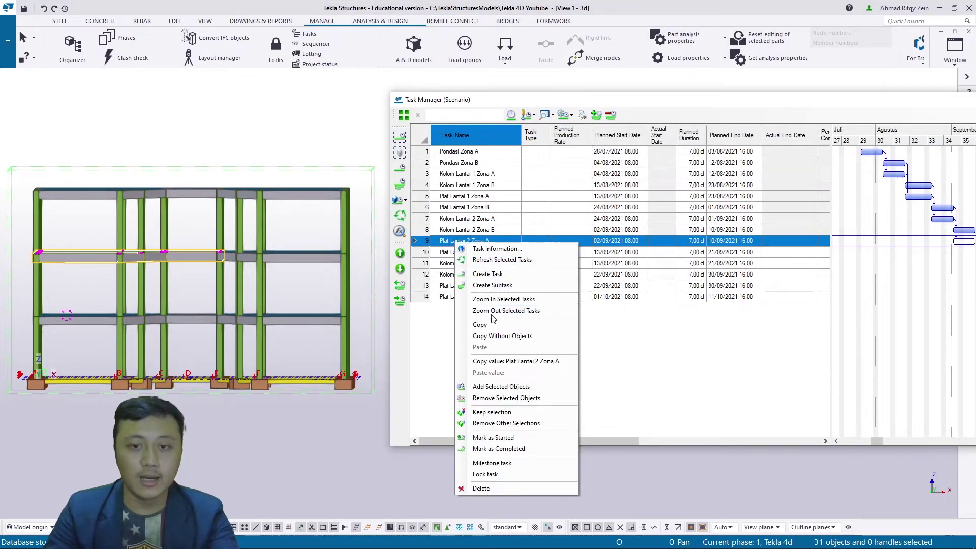
{"action": "left_click", "coordinate": [482, 387]}
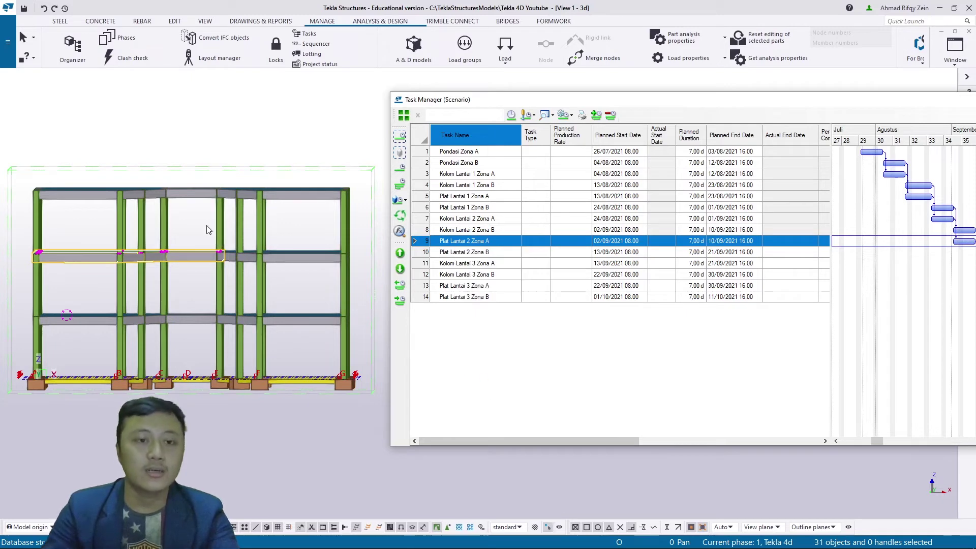
Select the slabs and beams above the second-storey columns in Zona B and add them to the Plat Lantai 2 Zona B task.
{"action": "left_click_drag", "start_coordinate": [209, 230], "coordinate": [363, 279]}
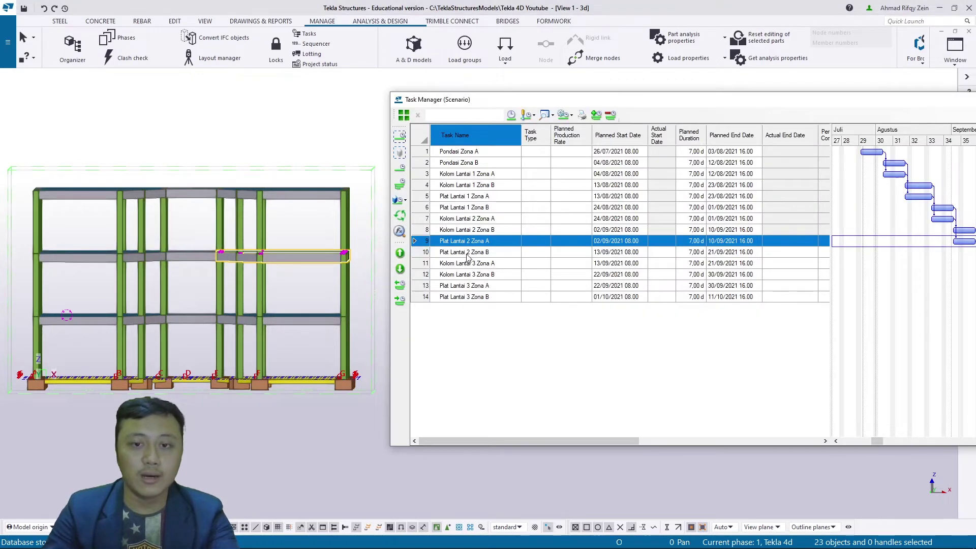
{"action": "left_click", "coordinate": [466, 253]}
{"action": "right_click", "coordinate": [466, 253]}
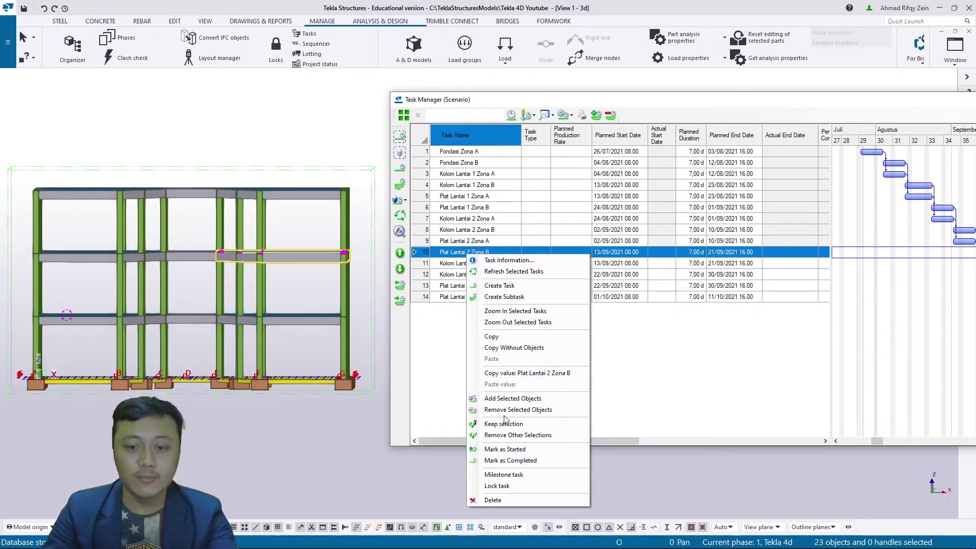
{"action": "left_click", "coordinate": [508, 399]}
Select the third-storey columns of Zona A in the model and add them to the Kolom Lantai 3 Zona A task.
{"action": "left_click_drag", "start_coordinate": [175, 234], "coordinate": [22, 217]}
{"action": "key", "text": "alt+Tab"}
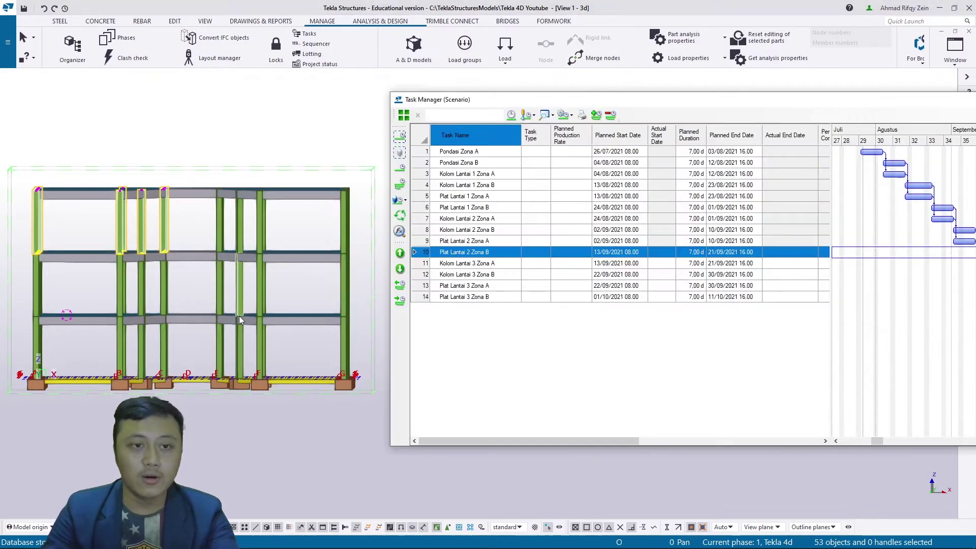
{"action": "left_click", "coordinate": [475, 263]}
{"action": "right_click", "coordinate": [475, 264]}
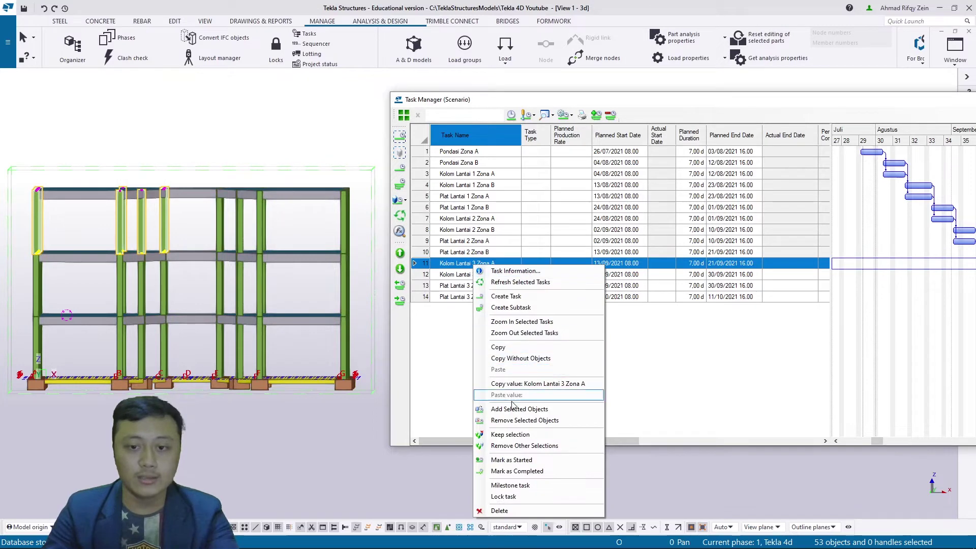
{"action": "left_click", "coordinate": [508, 409]}
Select the third-storey columns of Zona B in the model and add them to the Kolom Lantai 3 Zona B task.
{"action": "left_click_drag", "start_coordinate": [359, 237], "coordinate": [199, 209]}
{"action": "key", "text": "alt+Tab"}
{"action": "left_click", "coordinate": [466, 274]}
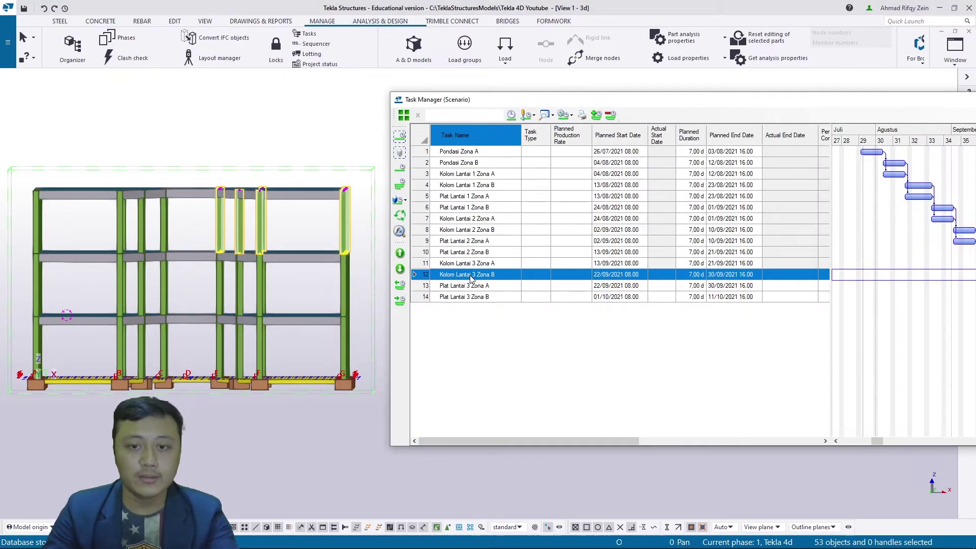
{"action": "right_click", "coordinate": [468, 275]}
{"action": "left_click", "coordinate": [502, 421]}
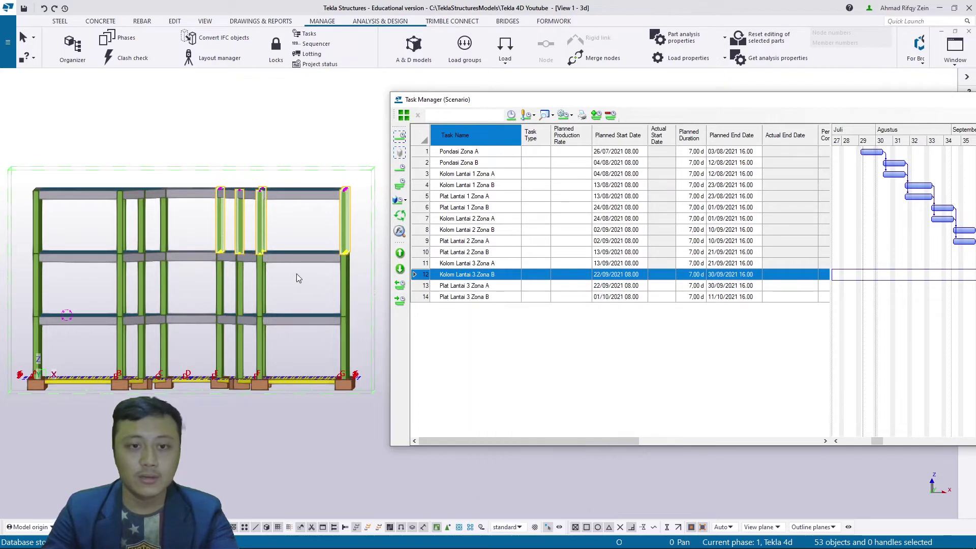
Select the uppermost slabs and beams of Zona A in the model and add them to the Plat Lantai 3 Zona A task.
{"action": "left_click_drag", "start_coordinate": [27, 153], "coordinate": [239, 220]}
{"action": "key", "text": "alt+Tab"}
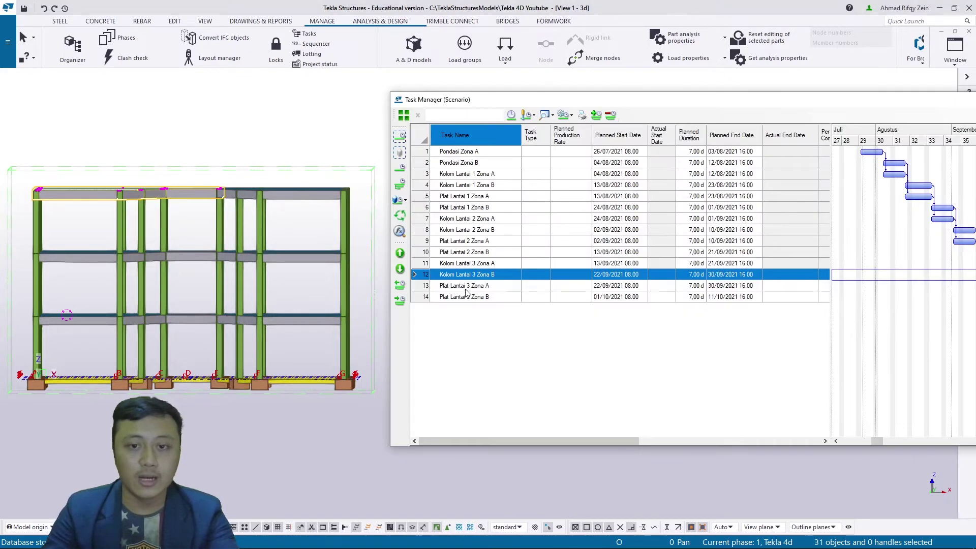
{"action": "left_click", "coordinate": [466, 286]}
{"action": "right_click", "coordinate": [466, 287]}
{"action": "left_click", "coordinate": [498, 433]}
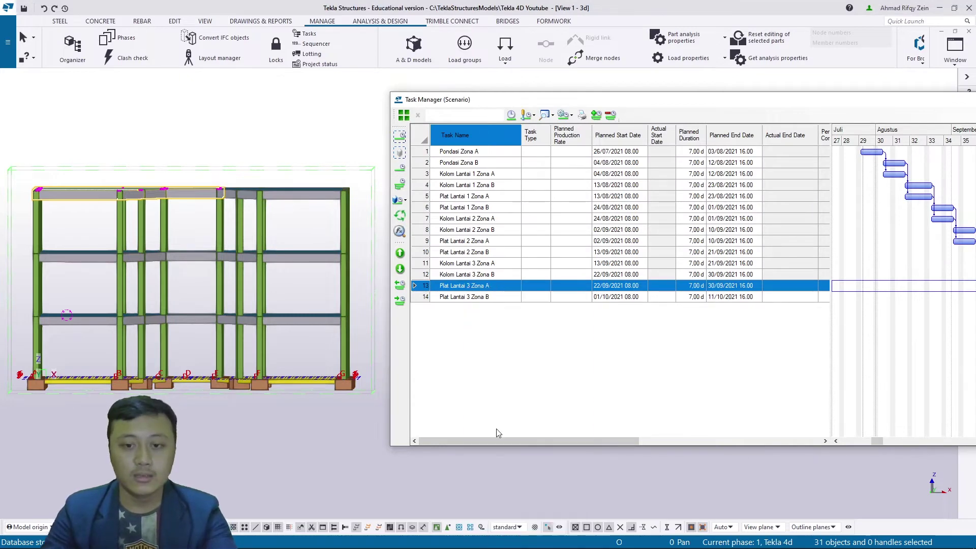
Select the uppermost slabs and beams of Zona B in the model and add them to the Plat Lantai 3 Zona B task.
{"action": "left_click_drag", "start_coordinate": [201, 154], "coordinate": [361, 237]}
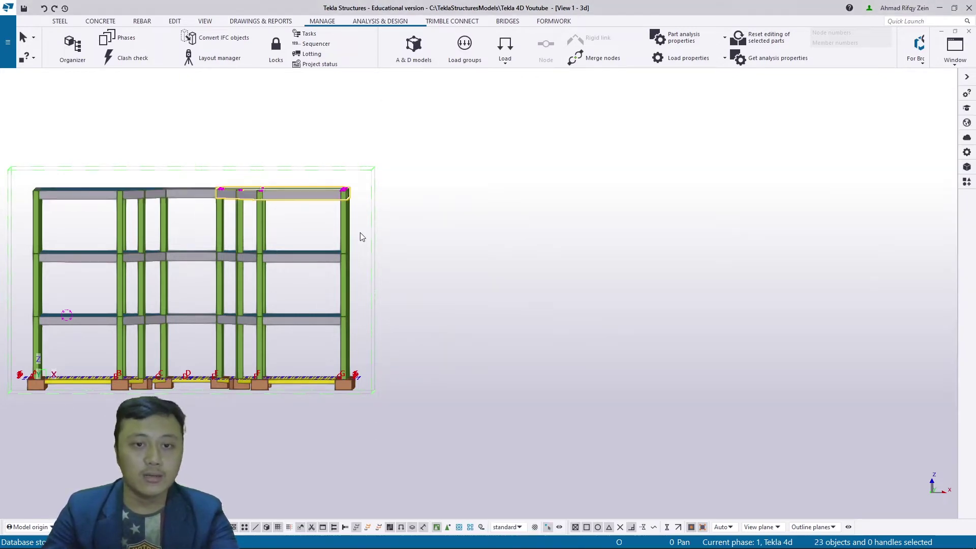
{"action": "key", "text": "alt+Tab"}
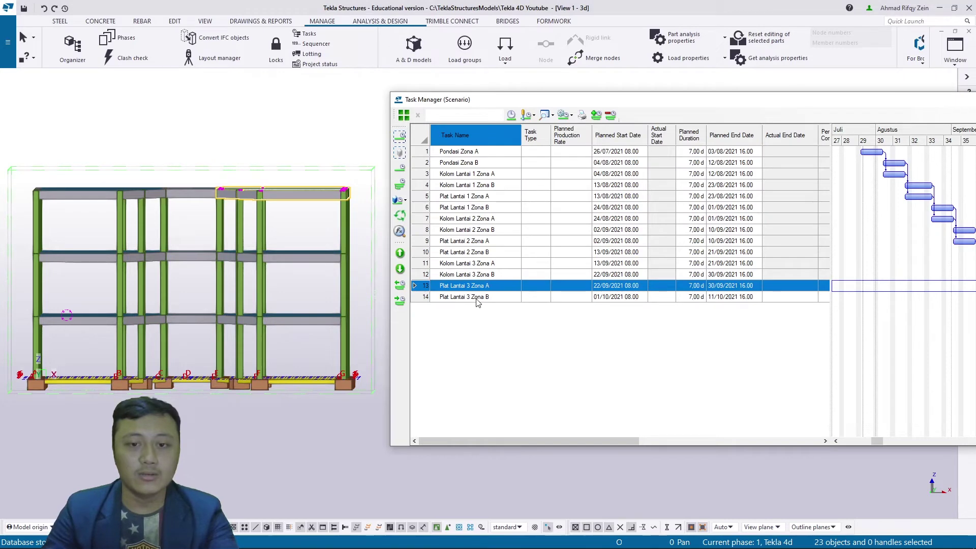
{"action": "left_click", "coordinate": [477, 302]}
{"action": "right_click", "coordinate": [478, 302]}
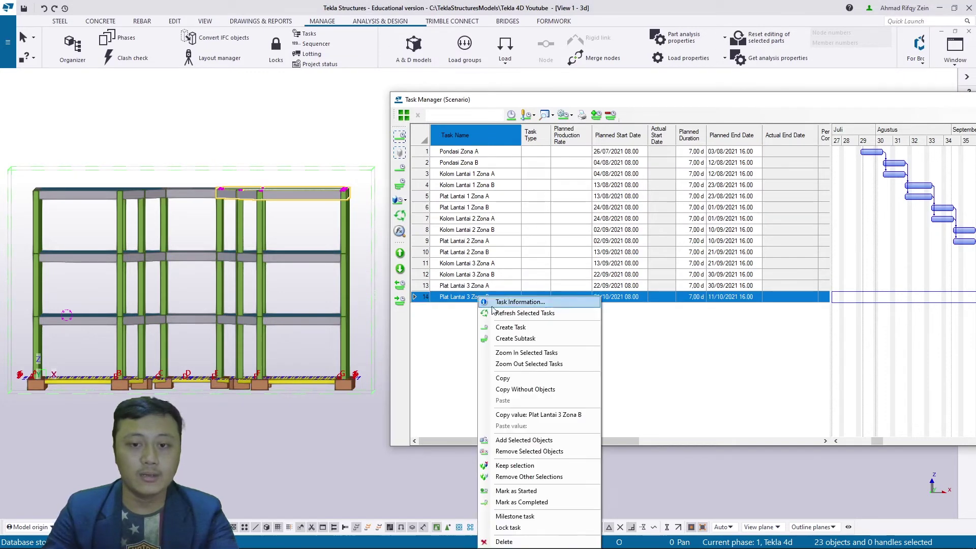
{"action": "left_click", "coordinate": [518, 441]}
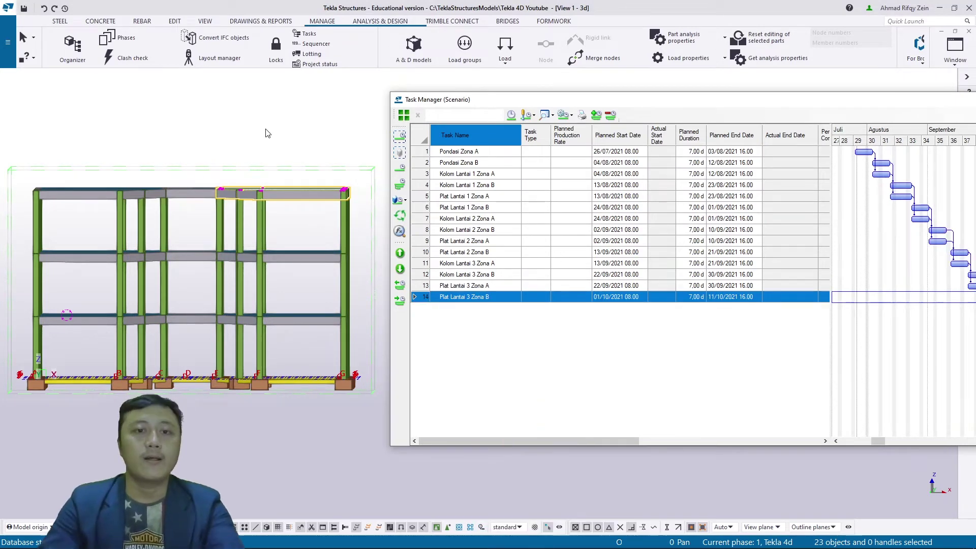
Close the Task Manager and open the Project Status Visualization for the whole building model.
{"action": "key", "text": "alt+Tab"}
{"action": "key", "text": "alt+Tab"}
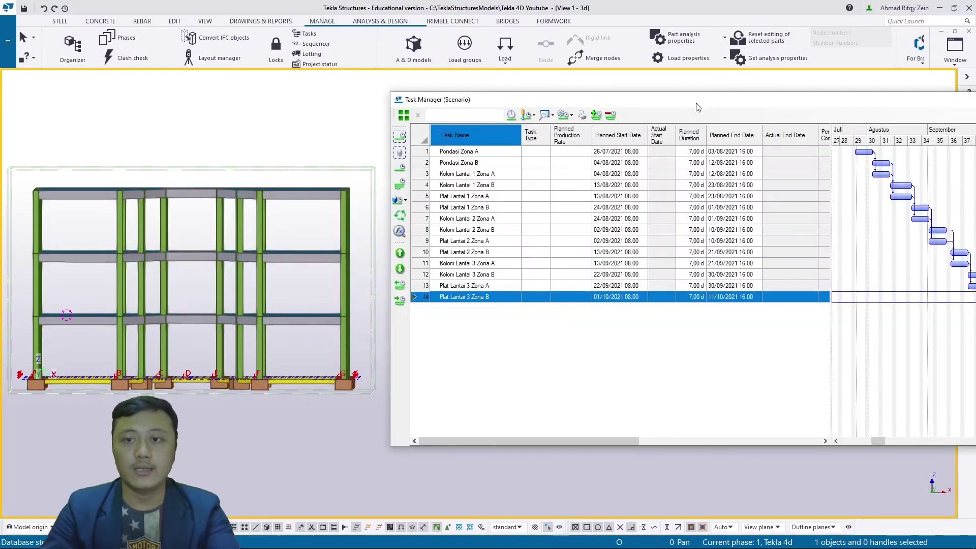
{"action": "left_click_drag", "start_coordinate": [696, 103], "coordinate": [349, 95]}
{"action": "left_click_drag", "start_coordinate": [507, 96], "coordinate": [601, 116]}
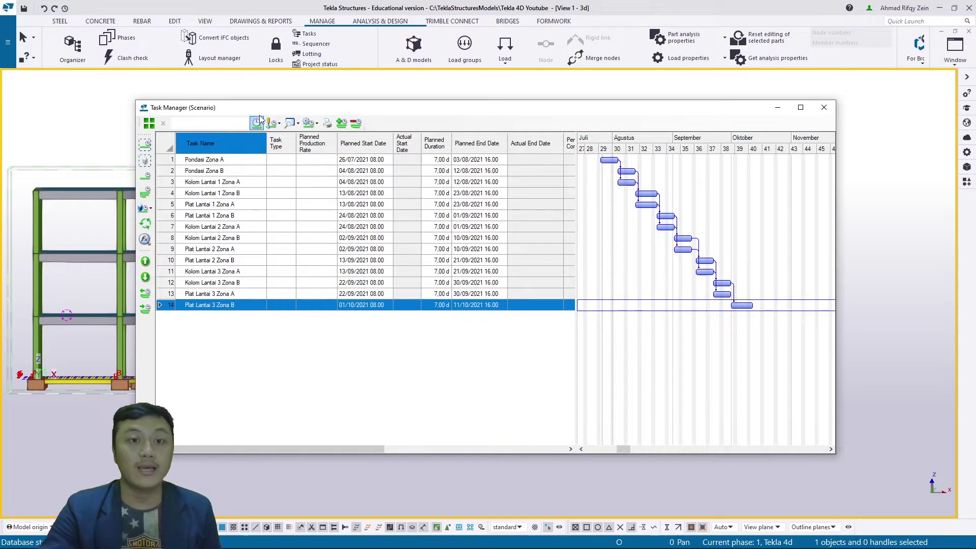
{"action": "left_click_drag", "start_coordinate": [263, 108], "coordinate": [304, 117]}
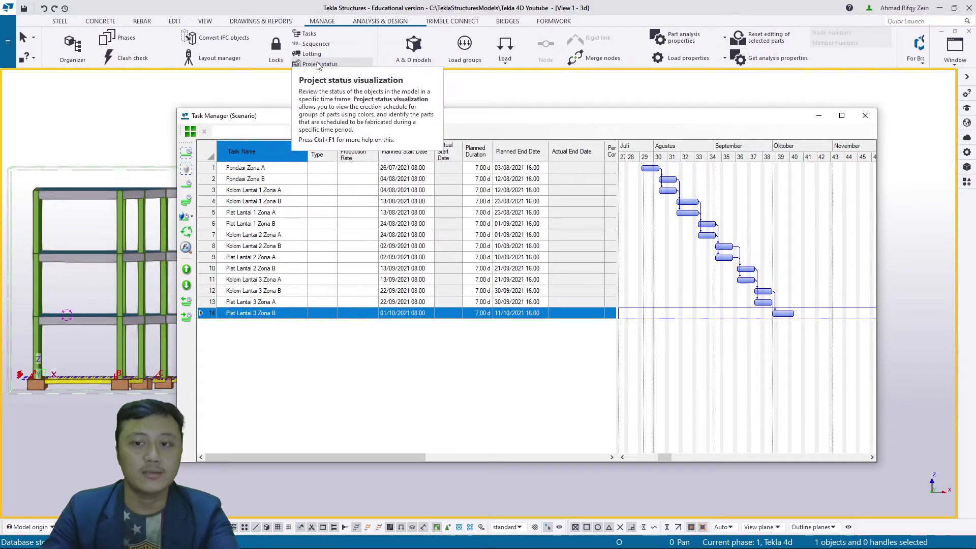
{"action": "left_click", "coordinate": [859, 122]}
{"action": "middle_click_drag", "start_coordinate": [223, 234], "coordinate": [431, 254]}
{"action": "middle_click_drag", "start_coordinate": [395, 216], "coordinate": [412, 256]}
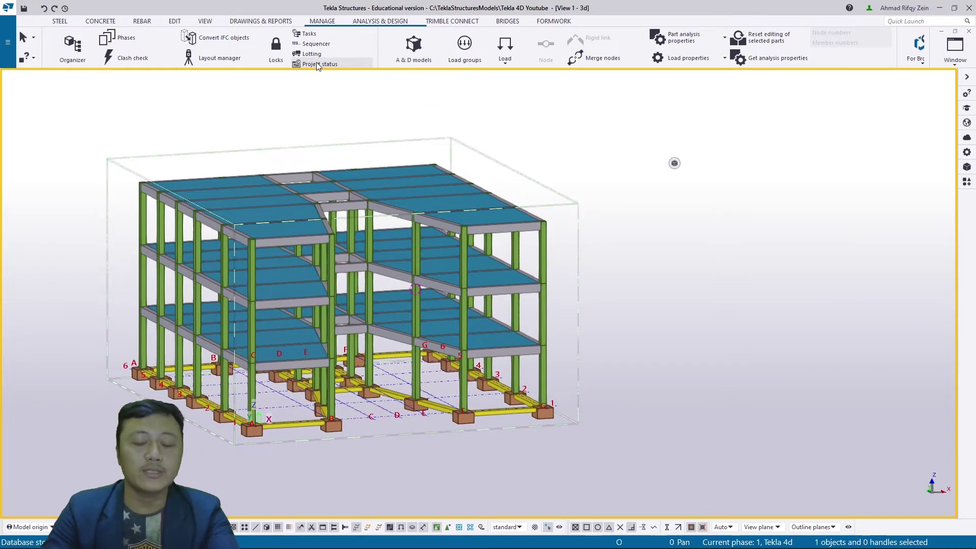
{"action": "left_click", "coordinate": [318, 64]}
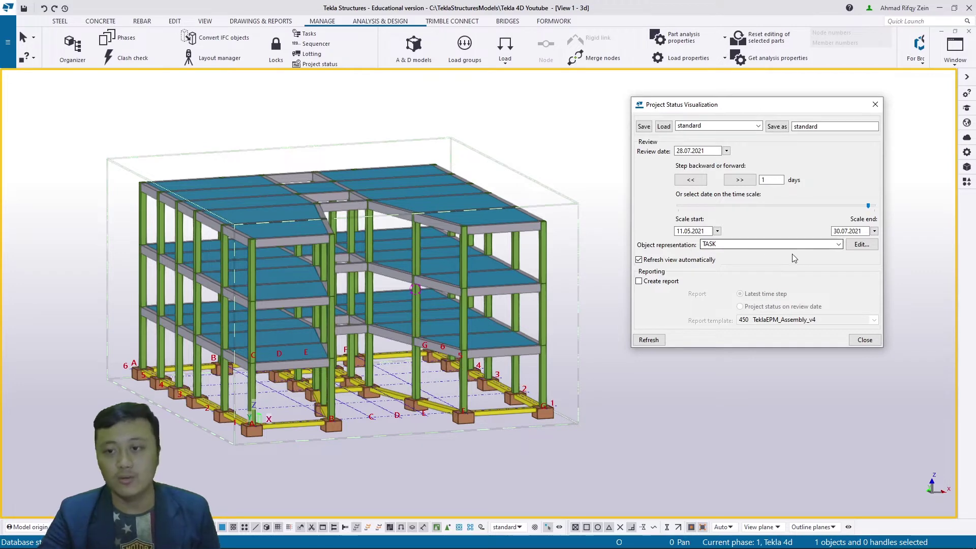
Edit the object representation, save the TASK settings under the new name BIM 4D and select that representation.
{"action": "left_click", "coordinate": [861, 245]}
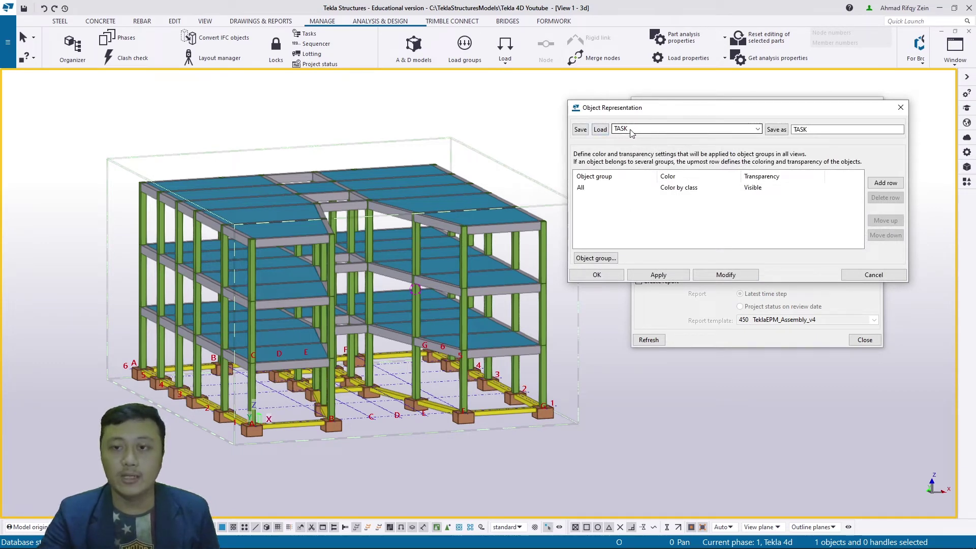
{"action": "left_click", "coordinate": [721, 131]}
{"action": "left_click", "coordinate": [719, 139]}
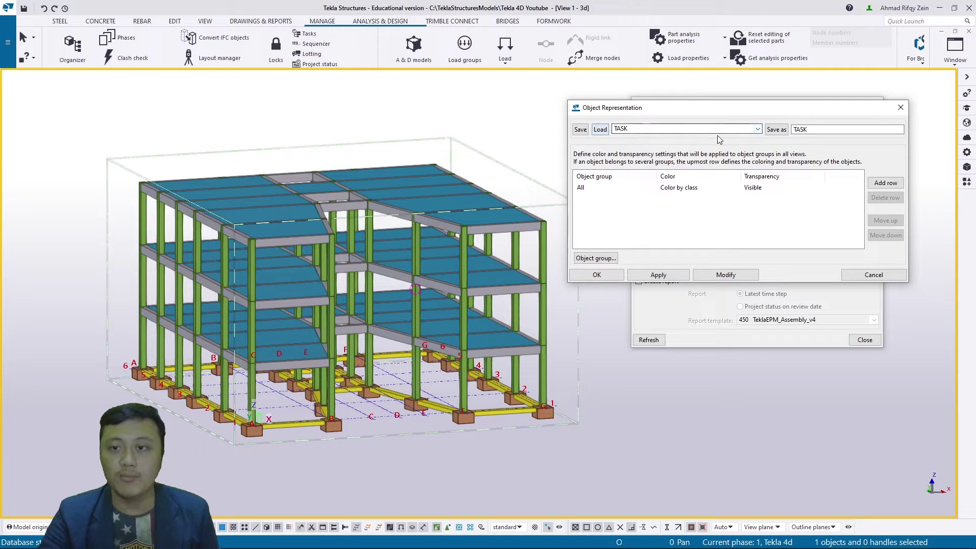
{"action": "left_click", "coordinate": [639, 129]}
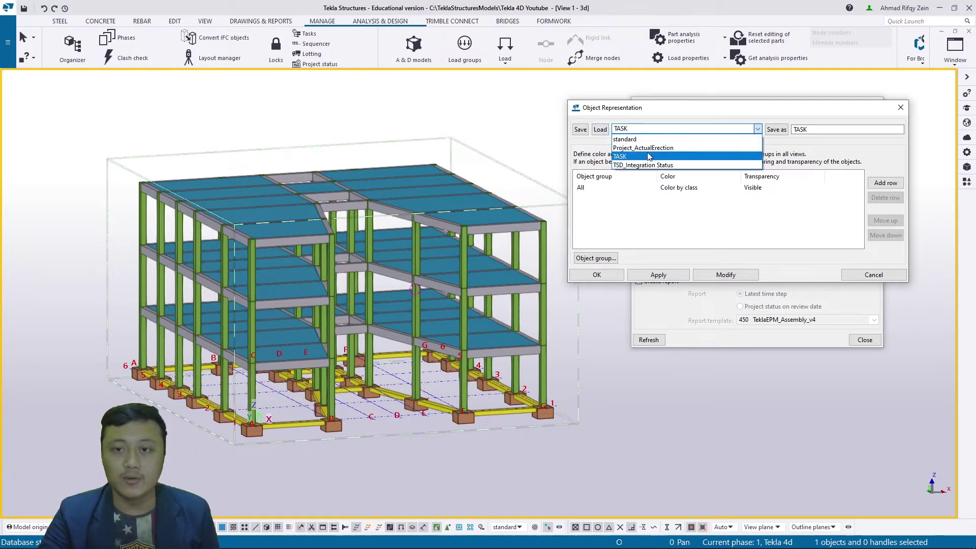
{"action": "left_click", "coordinate": [776, 150]}
{"action": "left_click", "coordinate": [807, 130]}
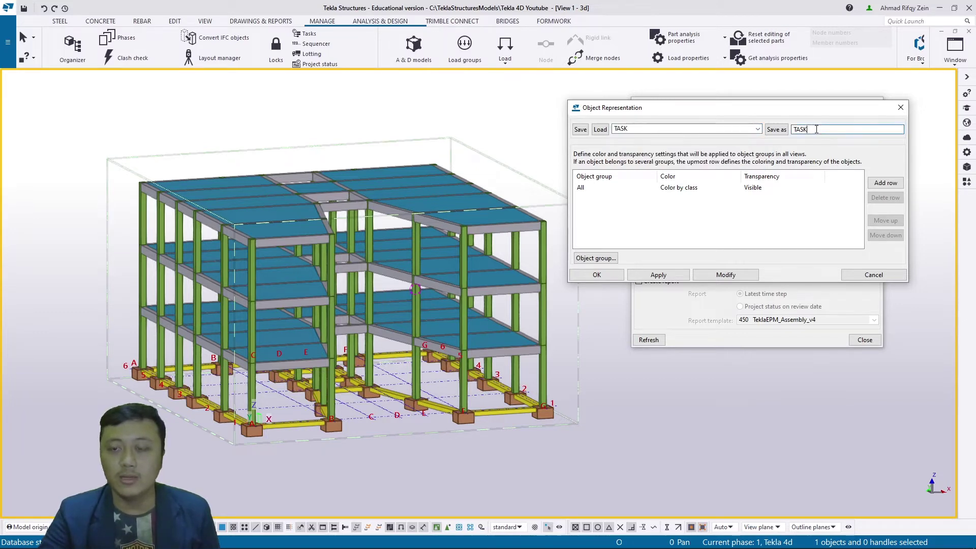
{"action": "double_click", "coordinate": [801, 129]}
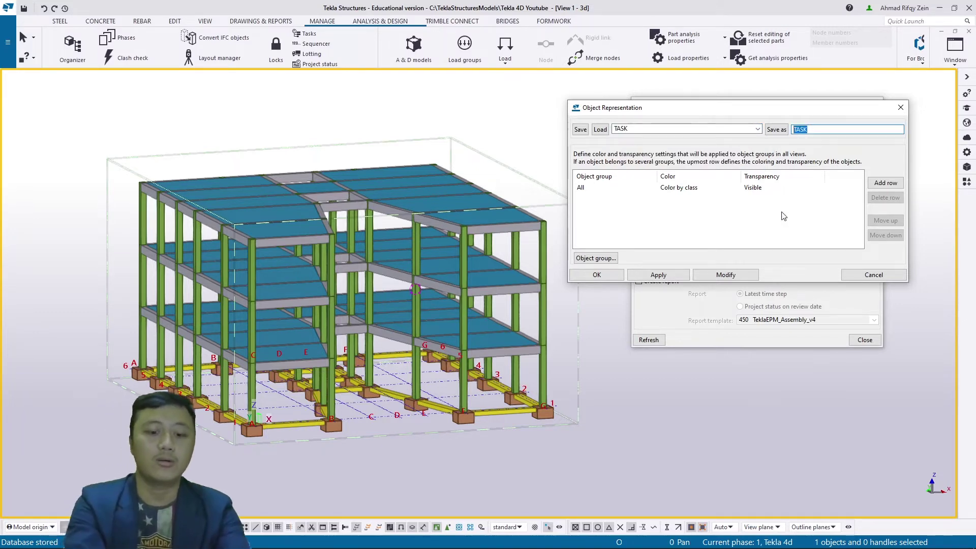
{"action": "type", "text": "BIM 4D"}
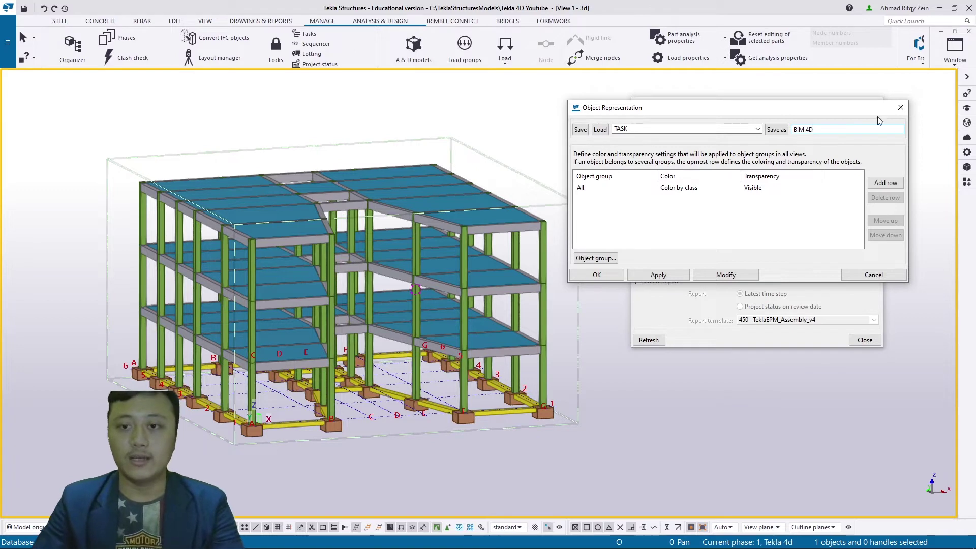
{"action": "left_click", "coordinate": [776, 130]}
{"action": "left_click", "coordinate": [691, 130]}
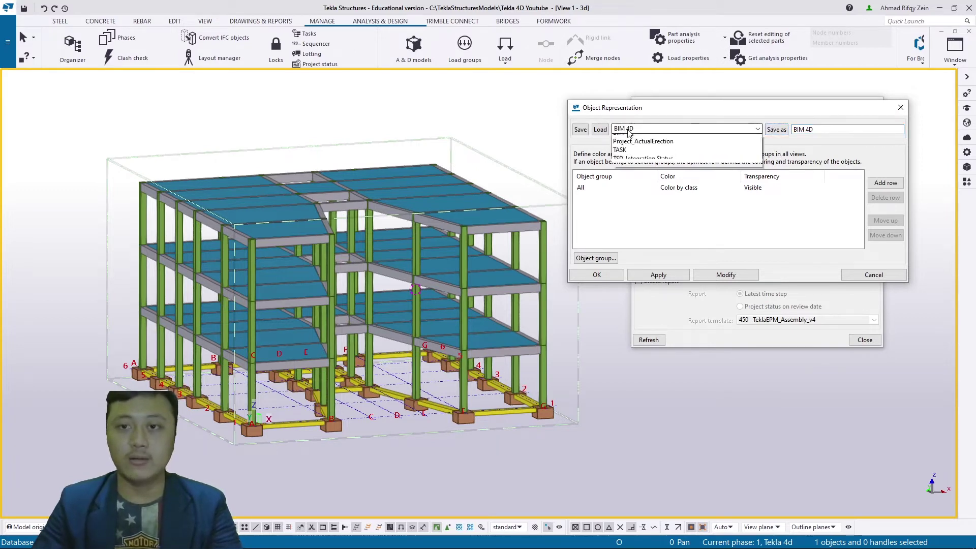
{"action": "left_click", "coordinate": [633, 147]}
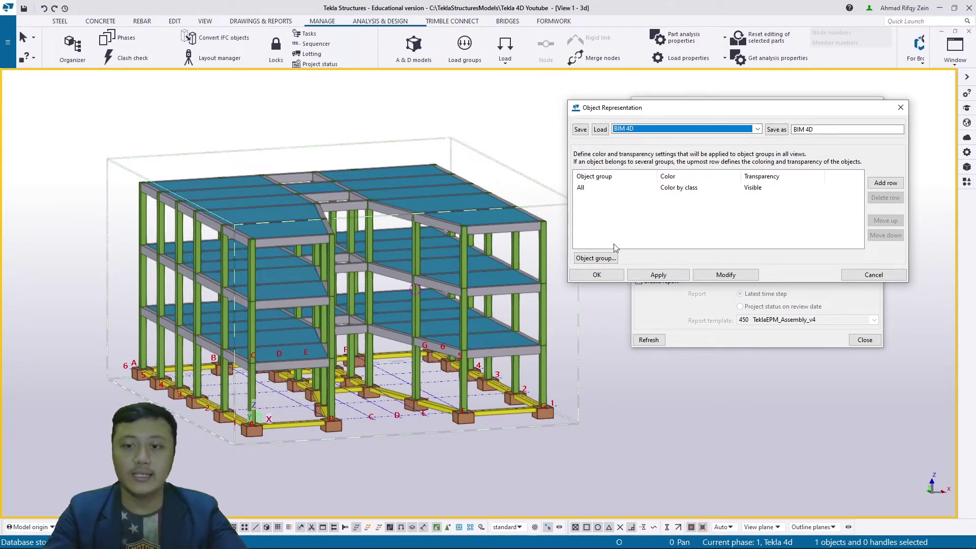
Add three more object group rows to the BIM 4D representation.
{"action": "left_click", "coordinate": [886, 184]}
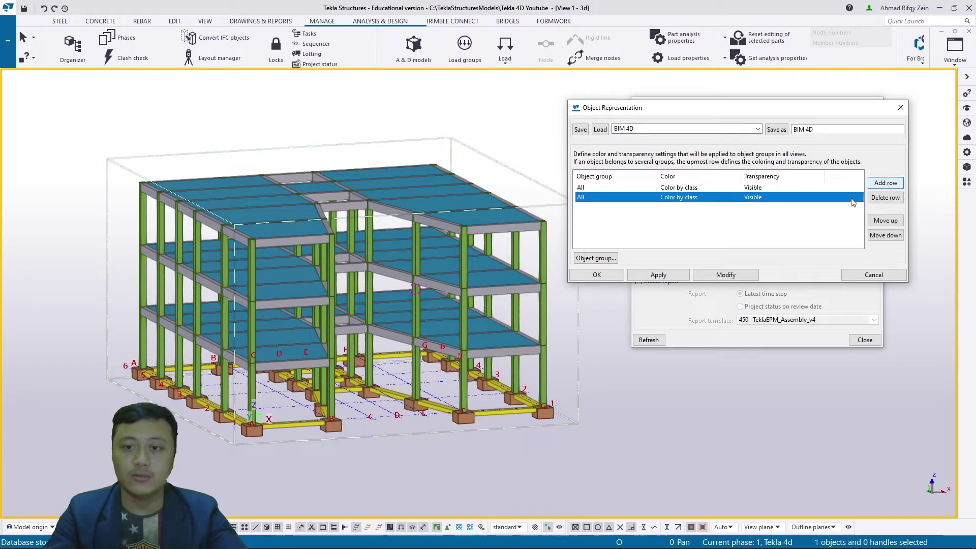
{"action": "left_click", "coordinate": [594, 187]}
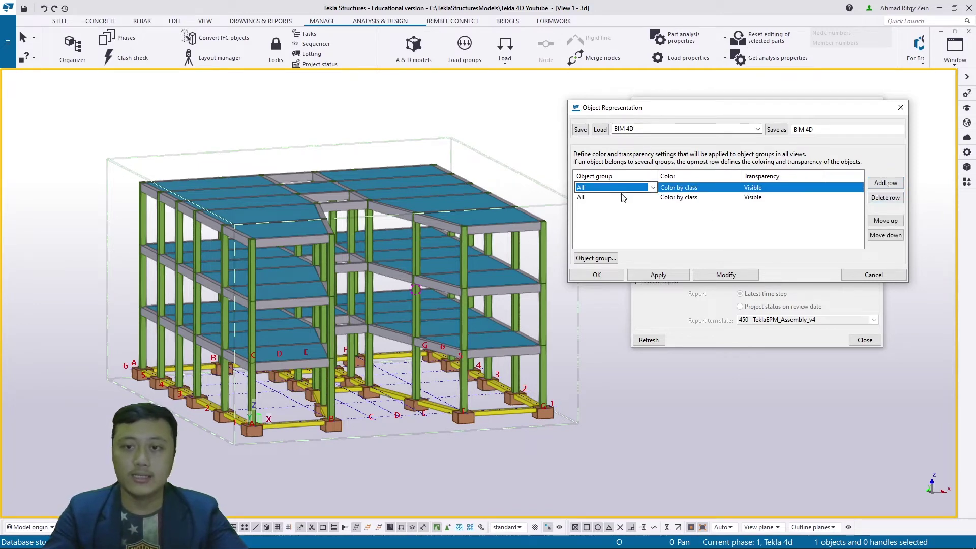
{"action": "left_click", "coordinate": [884, 183]}
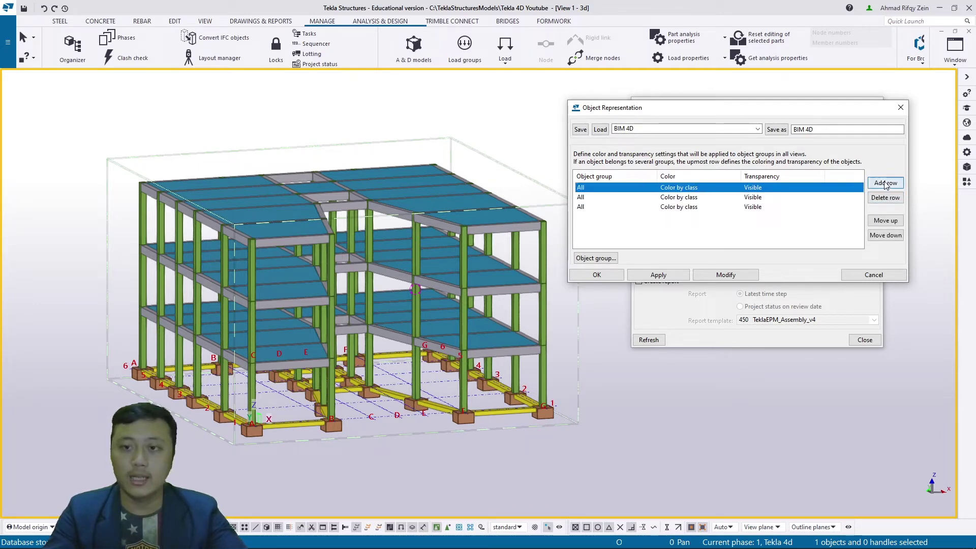
{"action": "left_click", "coordinate": [886, 184]}
Set the object group of the first representation row to Started.
{"action": "left_click", "coordinate": [598, 188]}
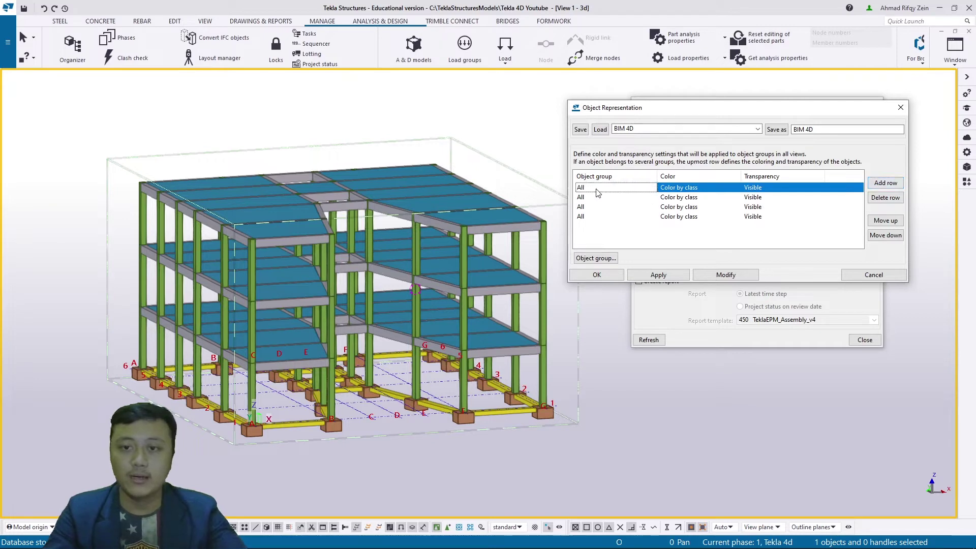
{"action": "left_click", "coordinate": [635, 276]}
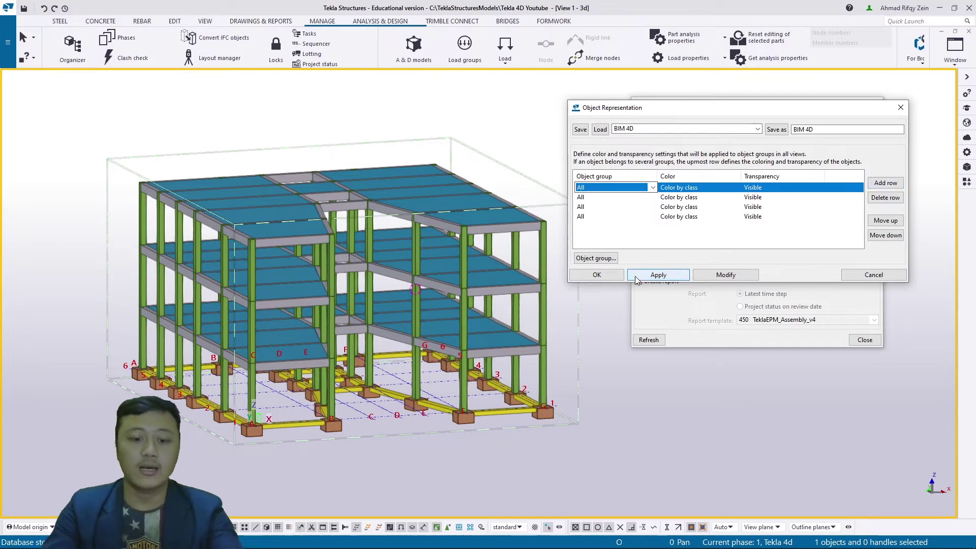
{"action": "left_click", "coordinate": [621, 190]}
{"action": "left_click", "coordinate": [620, 188]}
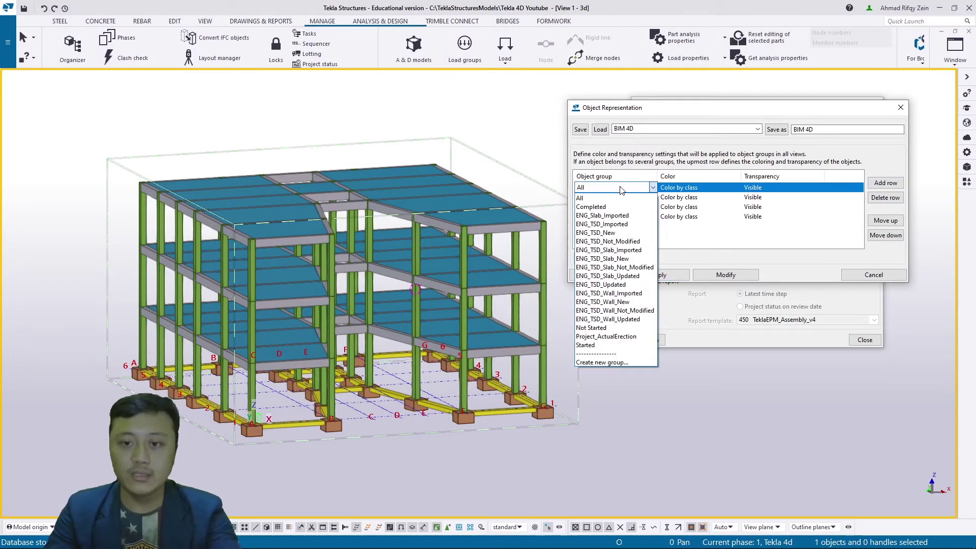
{"action": "left_click", "coordinate": [620, 189]}
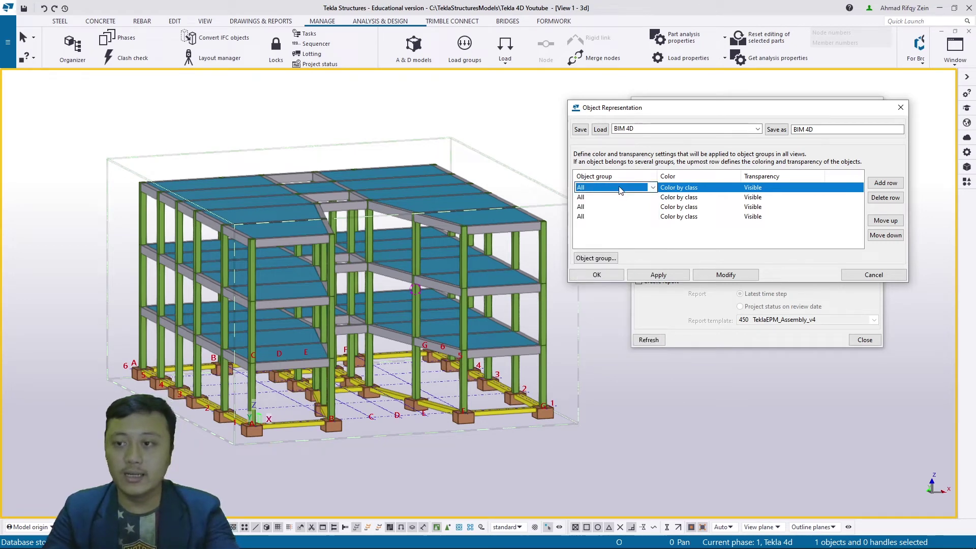
{"action": "left_click", "coordinate": [619, 189]}
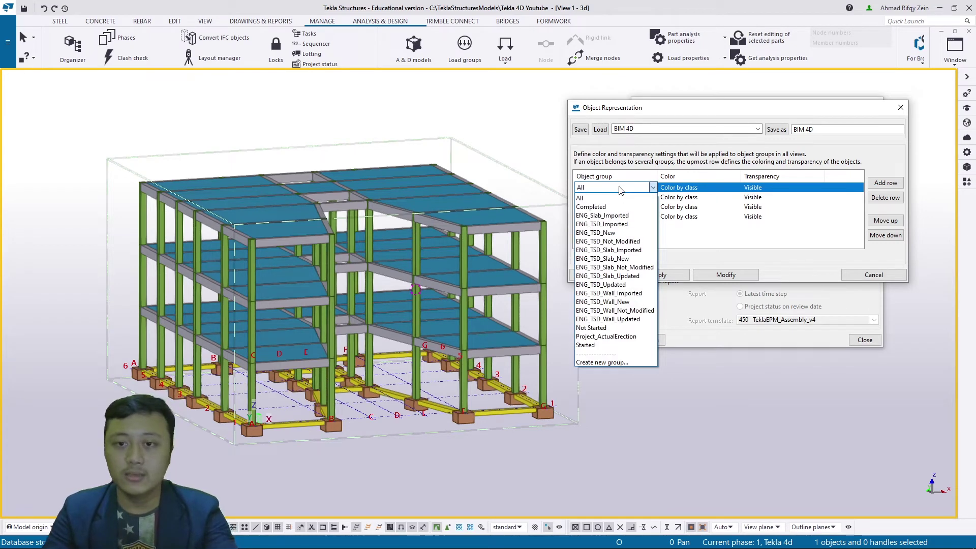
{"action": "left_click", "coordinate": [586, 345]}
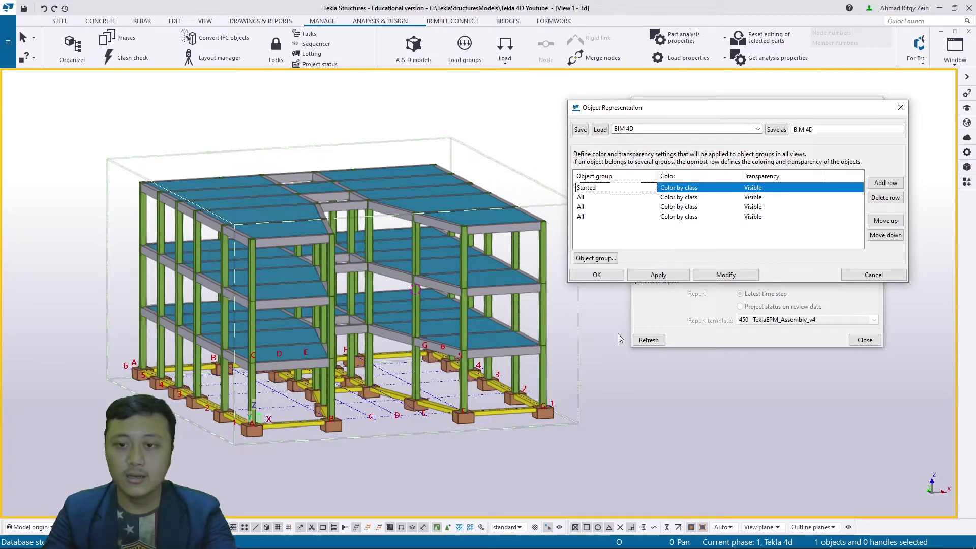
Set the object group of the second representation row to Not Started.
{"action": "left_click", "coordinate": [593, 198]}
{"action": "left_click", "coordinate": [600, 198]}
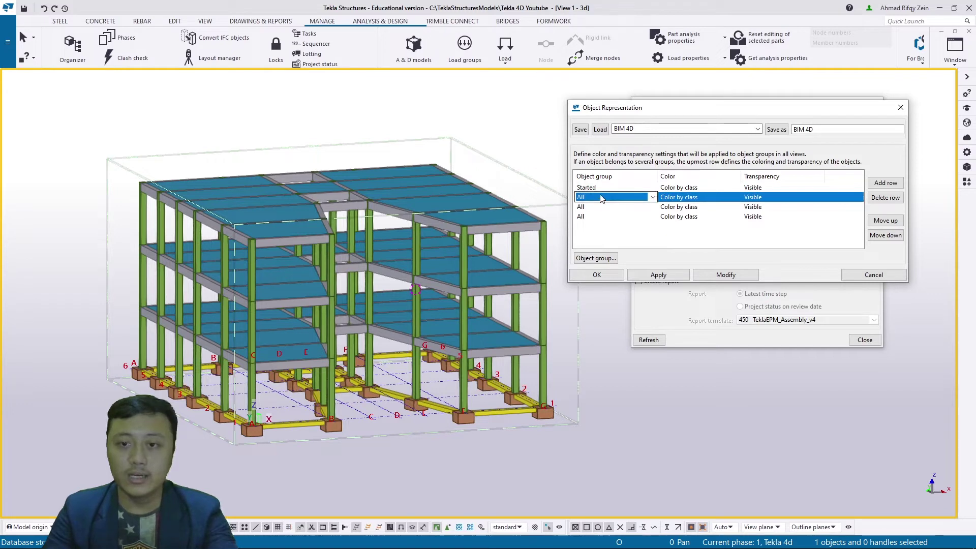
{"action": "left_click", "coordinate": [601, 198]}
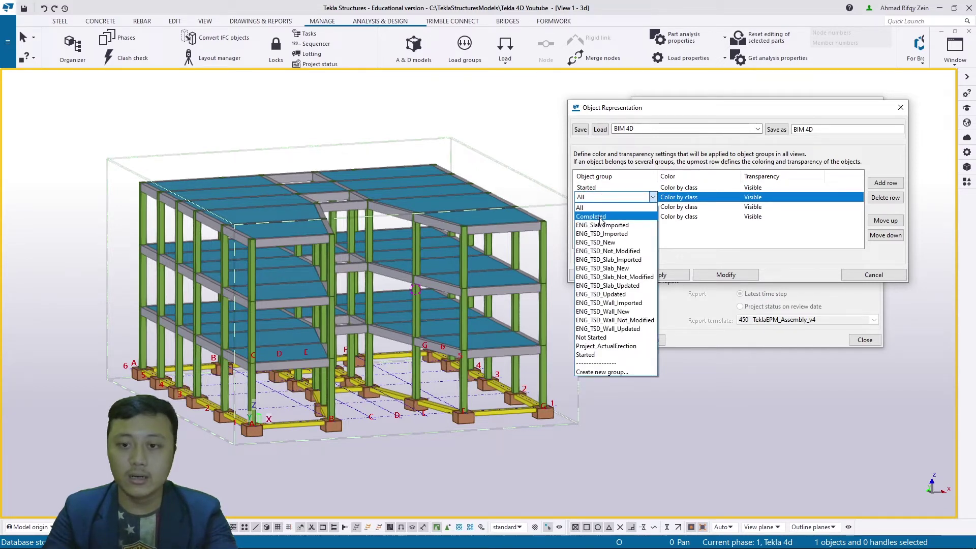
{"action": "left_click", "coordinate": [592, 338]}
Set the object group of the third representation row to Completed and leave the fourth row on All.
{"action": "left_click", "coordinate": [593, 207]}
{"action": "left_click", "coordinate": [594, 208]}
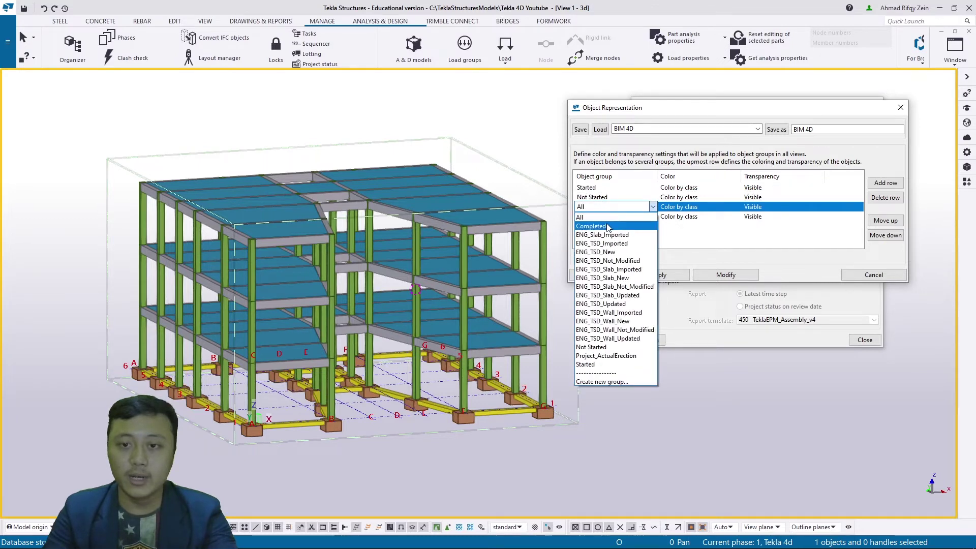
{"action": "left_click", "coordinate": [605, 226]}
{"action": "left_click", "coordinate": [632, 235]}
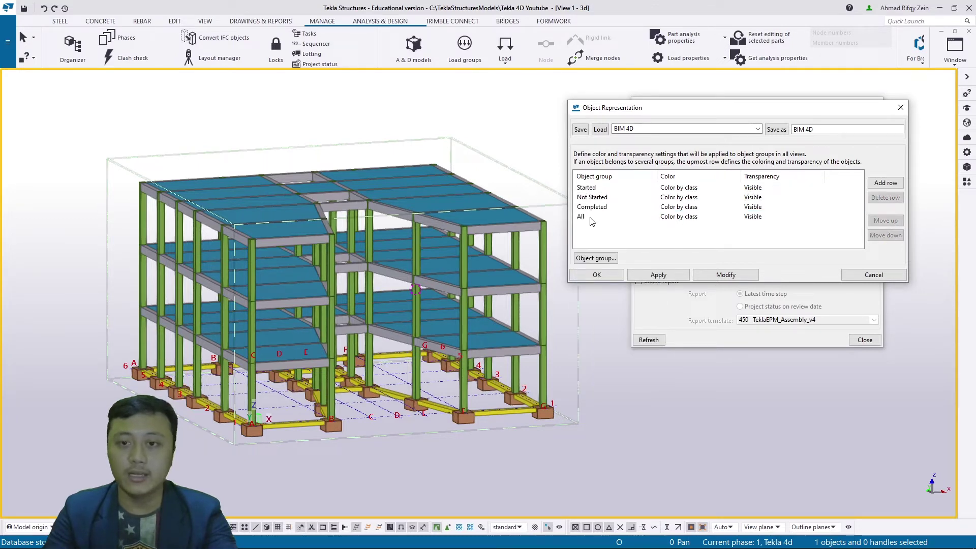
{"action": "left_click", "coordinate": [595, 218]}
{"action": "left_click", "coordinate": [611, 236]}
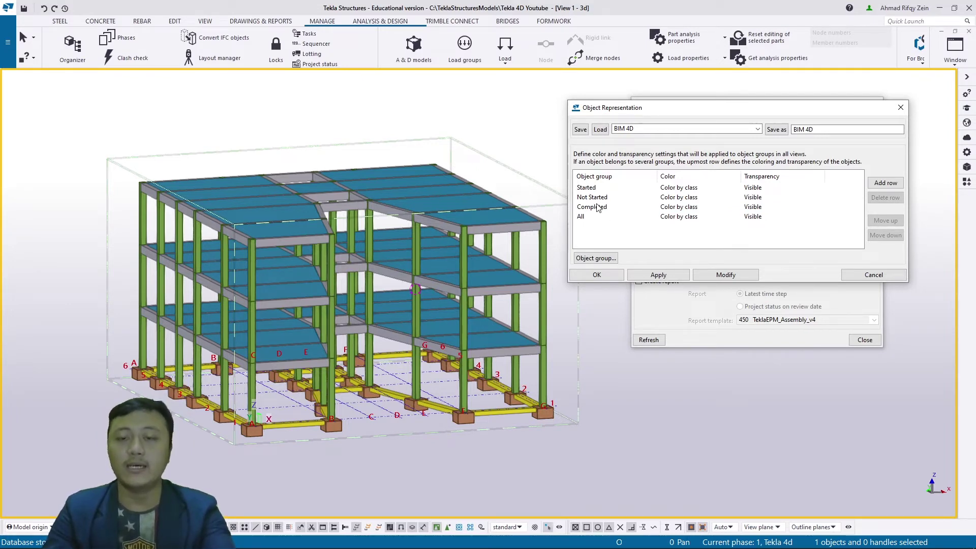
Save the current object group filter as a new object group named Mulai Pekerjaan.
{"action": "left_click", "coordinate": [595, 258]}
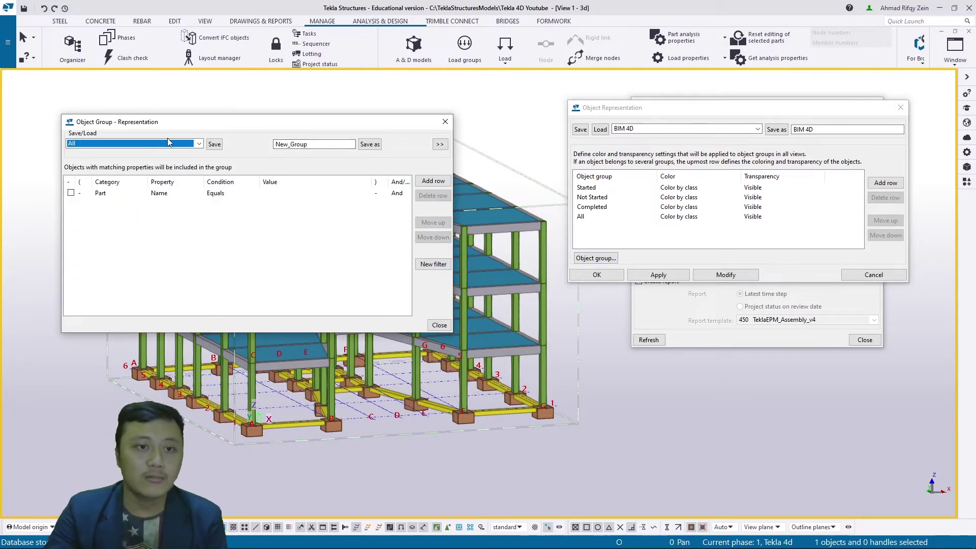
{"action": "double_click", "coordinate": [317, 145]}
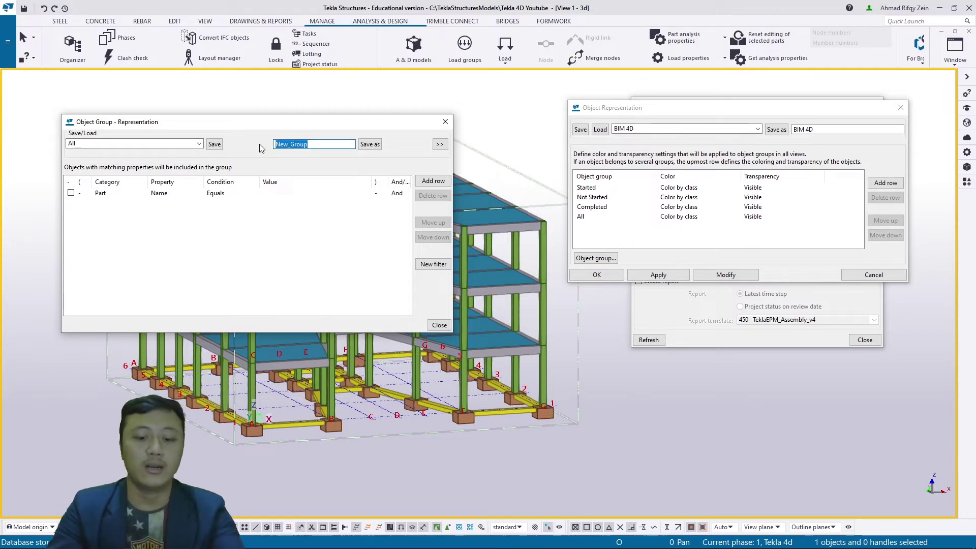
{"action": "type", "text": "Bi"}
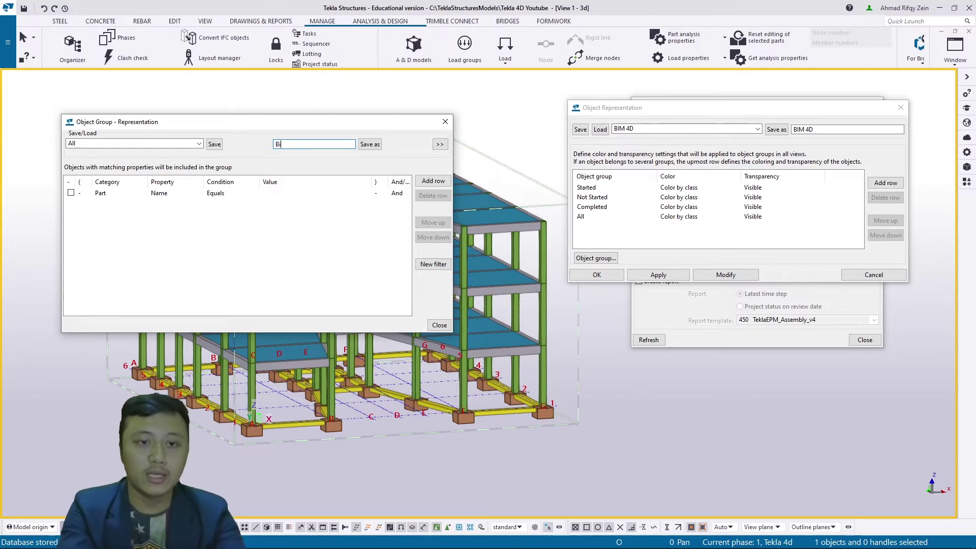
{"action": "type", "text": "4"}
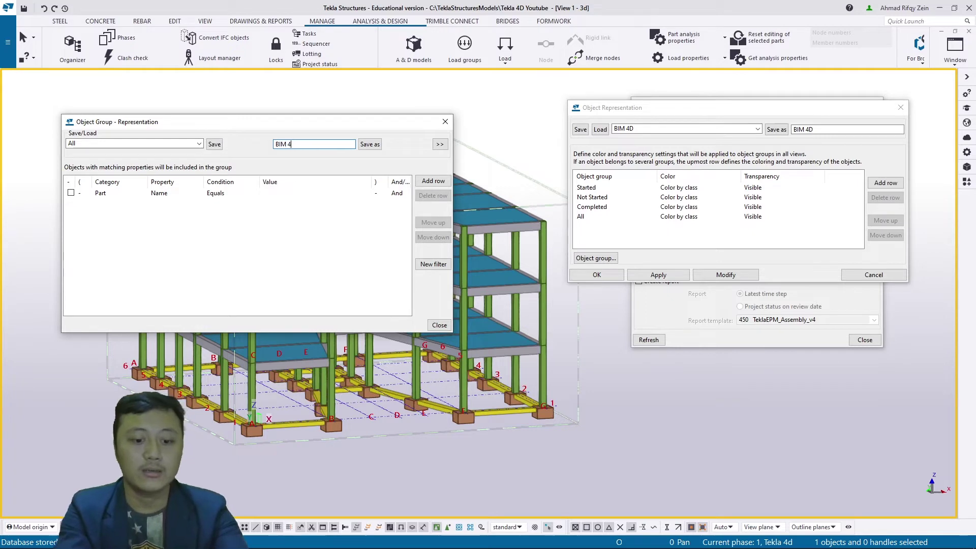
{"action": "key", "text": "BackSpace"}
{"action": "key", "text": "BackSpace"}
{"action": "key", "text": "BackSpace"}
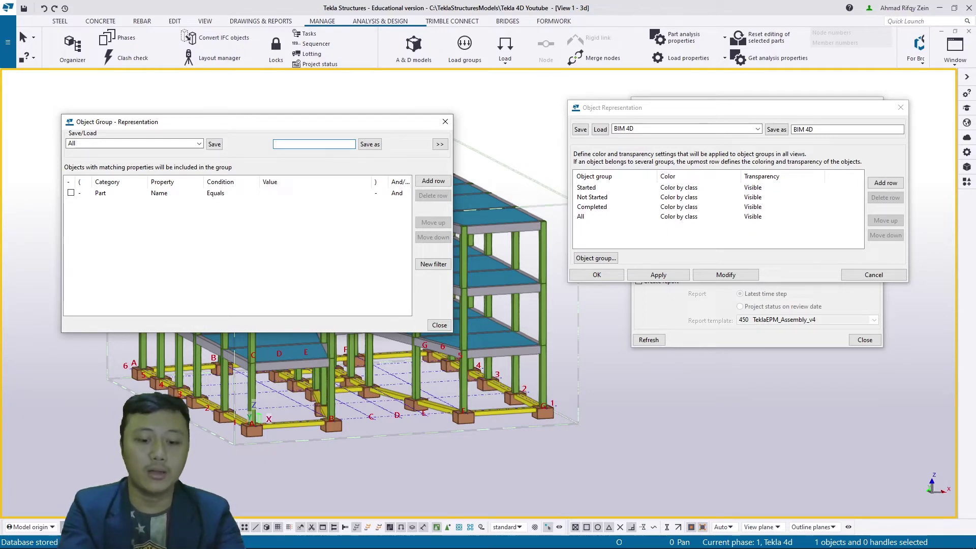
{"action": "type", "text": "Mulai P"}
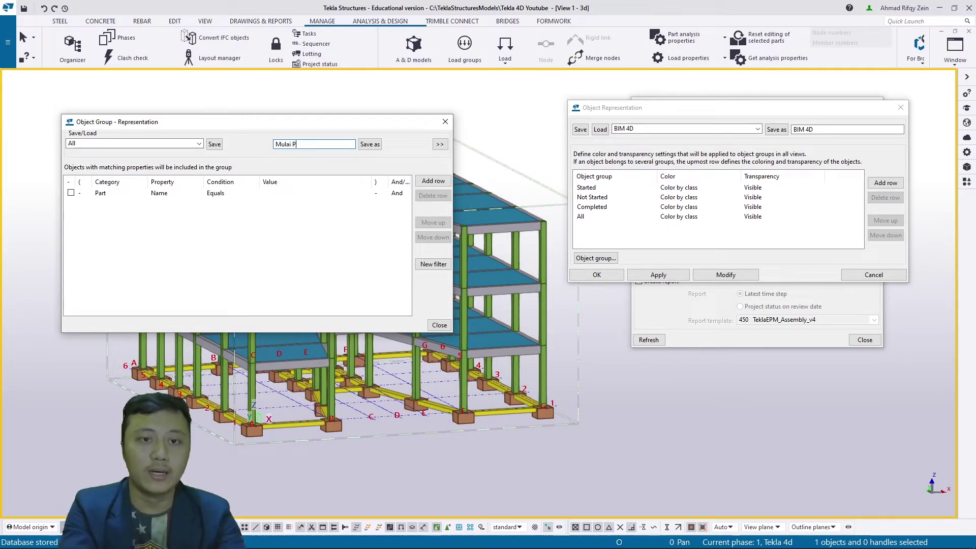
{"action": "type", "text": "ekerjaan"}
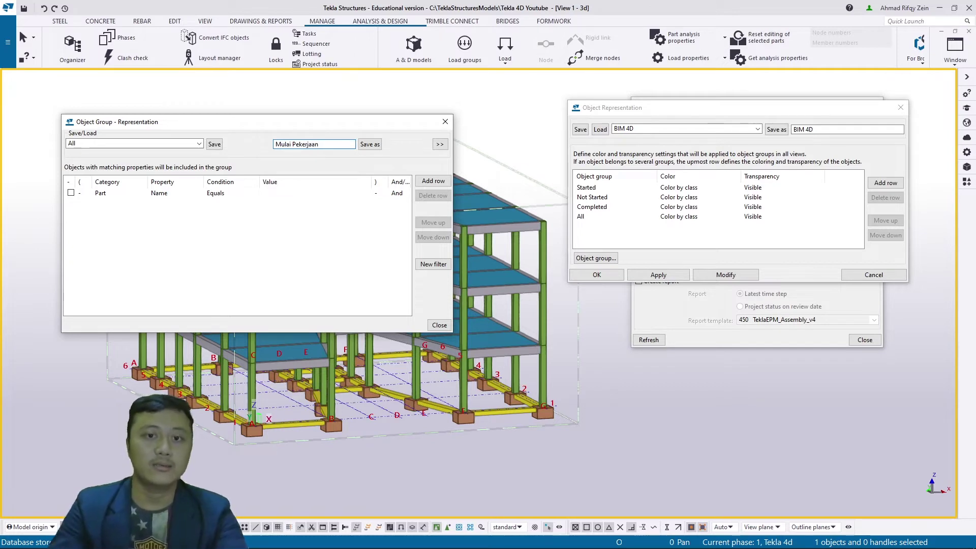
{"action": "left_click", "coordinate": [370, 143]}
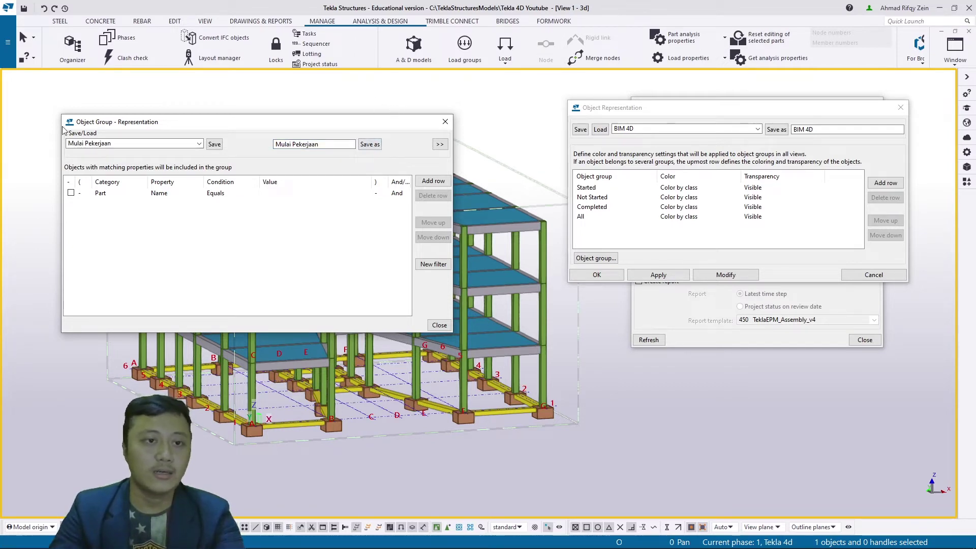
Check the saved object groups and the group choices of the fourth representation row for Mulai Pekerjaan, leaving the row on All.
{"action": "left_click", "coordinate": [109, 143]}
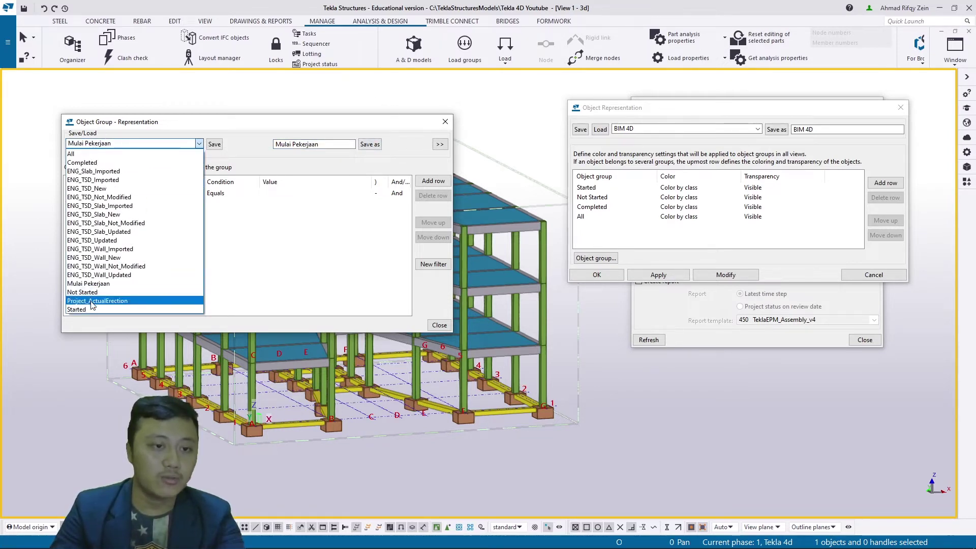
{"action": "left_click", "coordinate": [200, 144]}
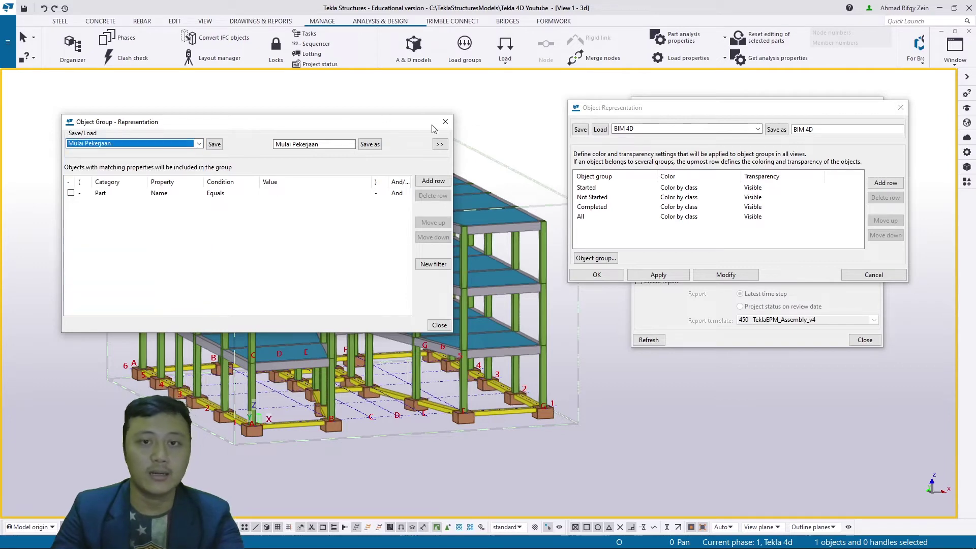
{"action": "left_click", "coordinate": [445, 122]}
{"action": "left_click", "coordinate": [588, 217]}
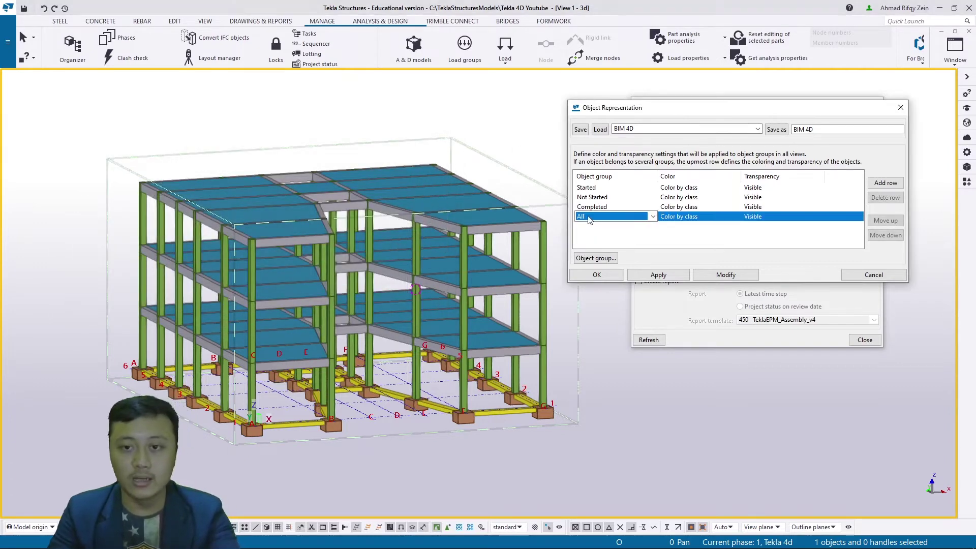
{"action": "left_click", "coordinate": [588, 217]}
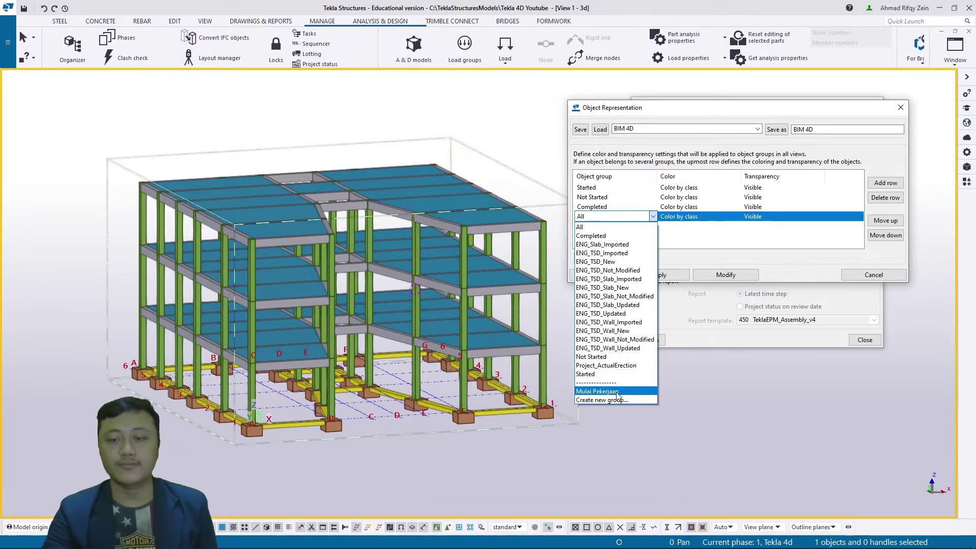
{"action": "left_click", "coordinate": [673, 232]}
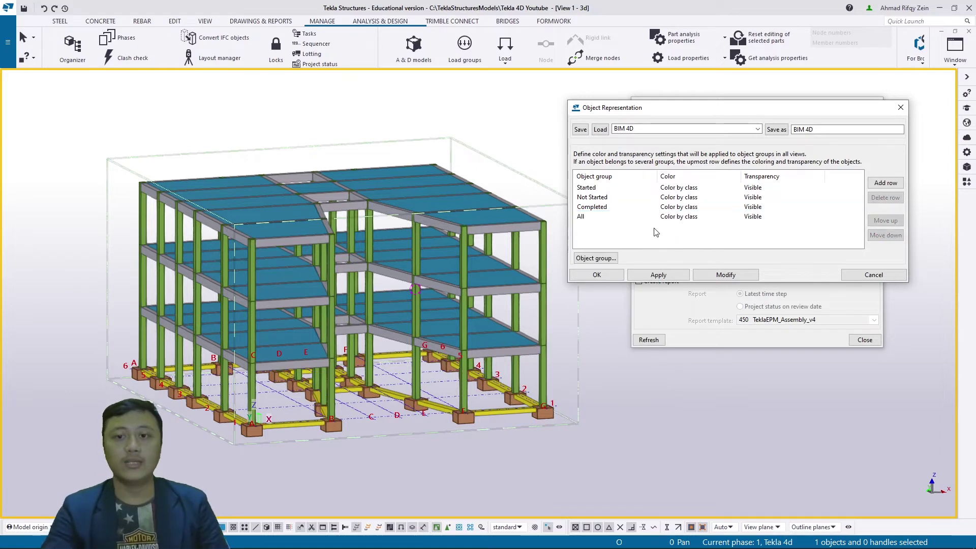
{"action": "left_click", "coordinate": [661, 233]}
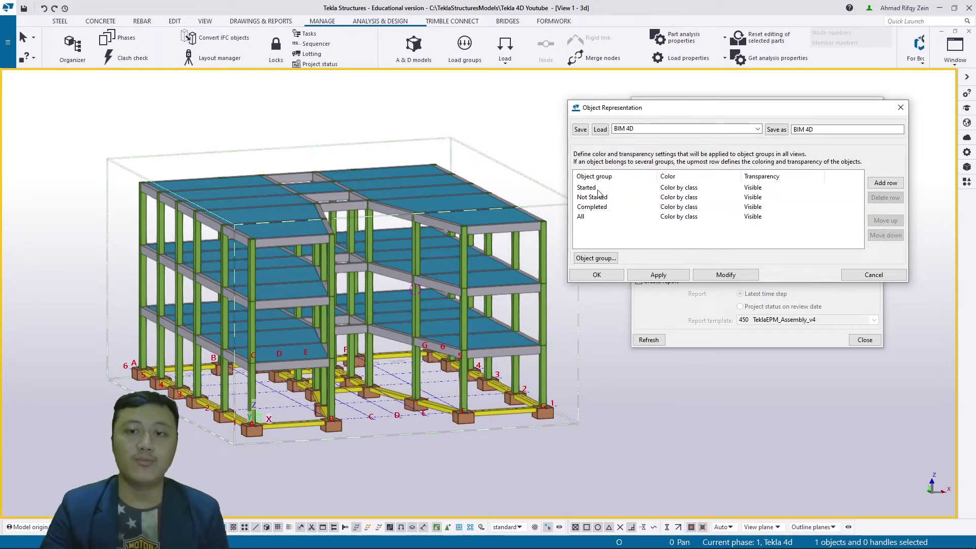
Set the color of the Started group to red and the Not Started group to yellow.
{"action": "left_click", "coordinate": [601, 189]}
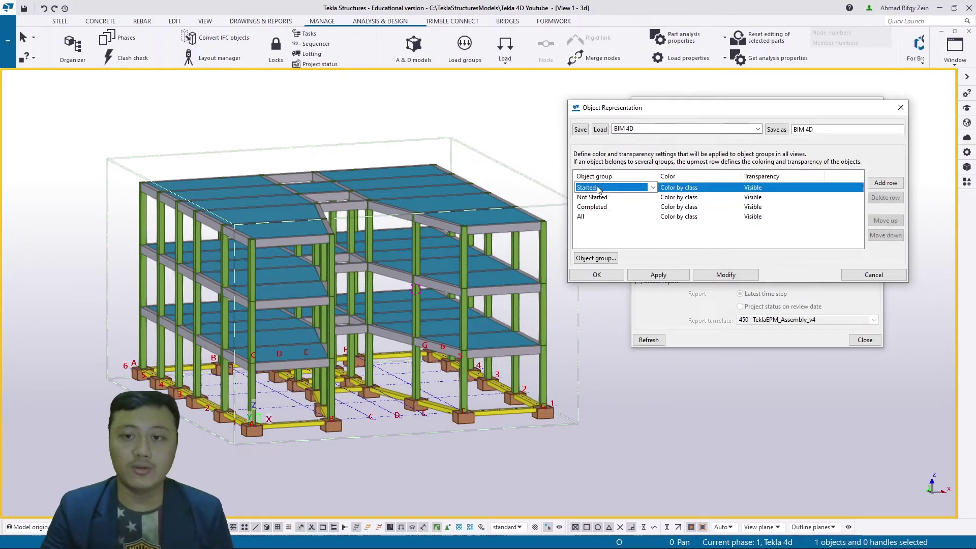
{"action": "left_click", "coordinate": [686, 188]}
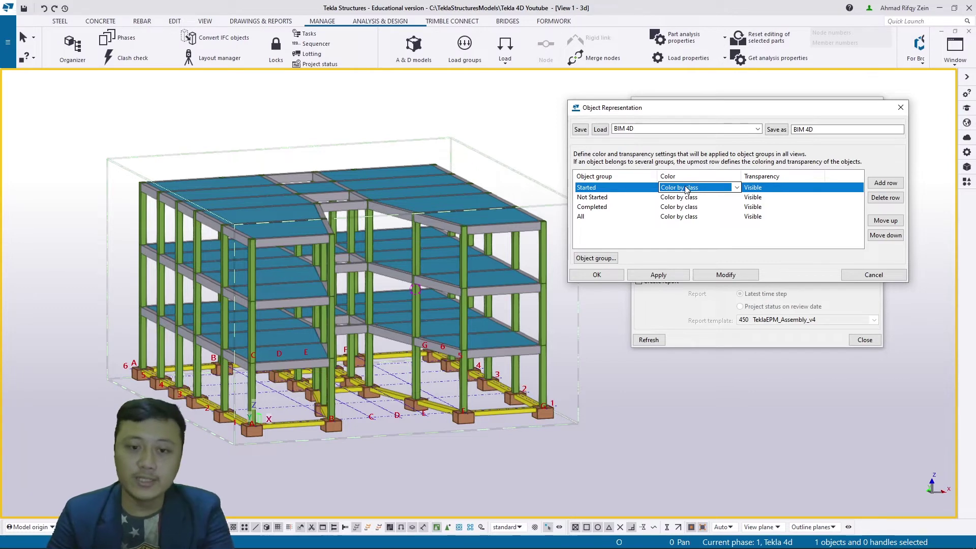
{"action": "left_click", "coordinate": [686, 188]}
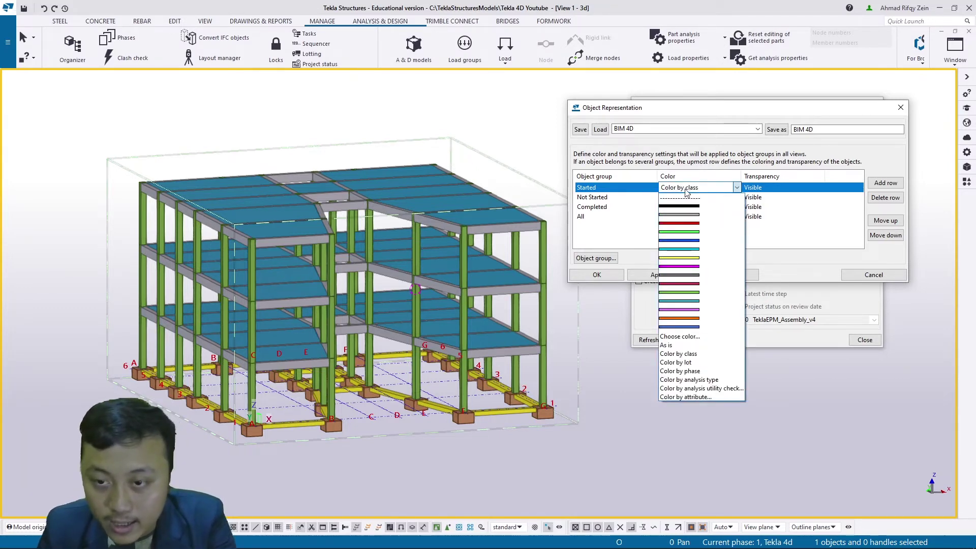
{"action": "left_click", "coordinate": [681, 223]}
{"action": "left_click", "coordinate": [676, 199]}
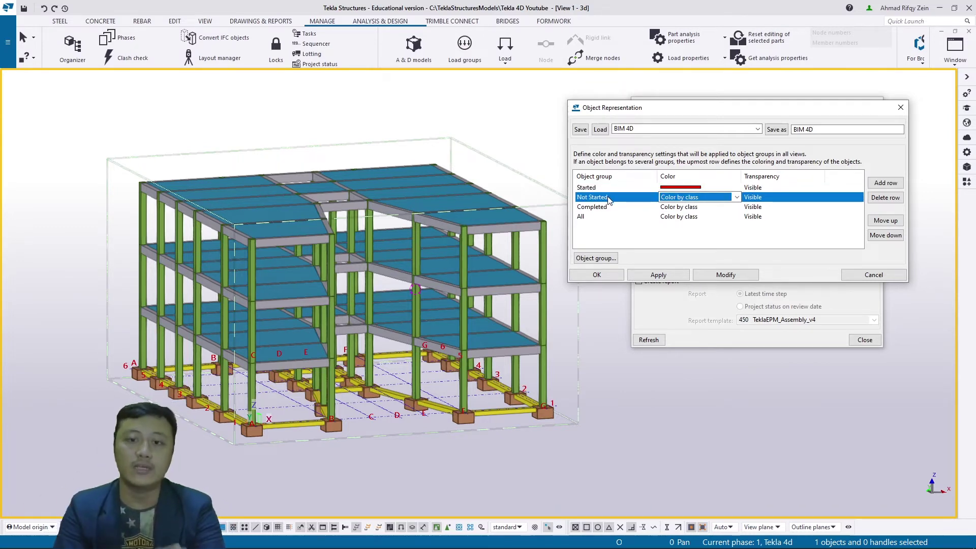
{"action": "left_click", "coordinate": [679, 196]}
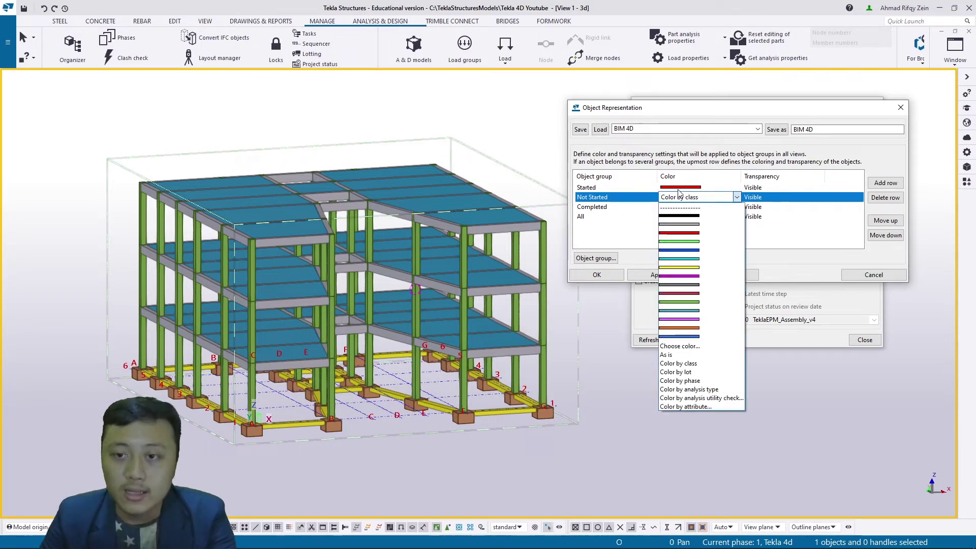
{"action": "left_click", "coordinate": [699, 269]}
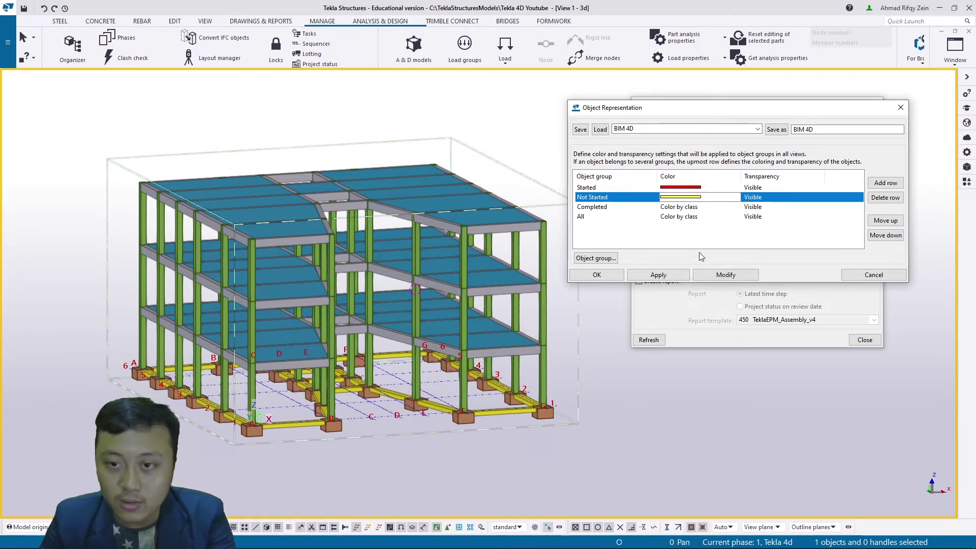
Set the color of the Completed group to blue.
{"action": "left_click", "coordinate": [682, 208]}
{"action": "left_click", "coordinate": [683, 209]}
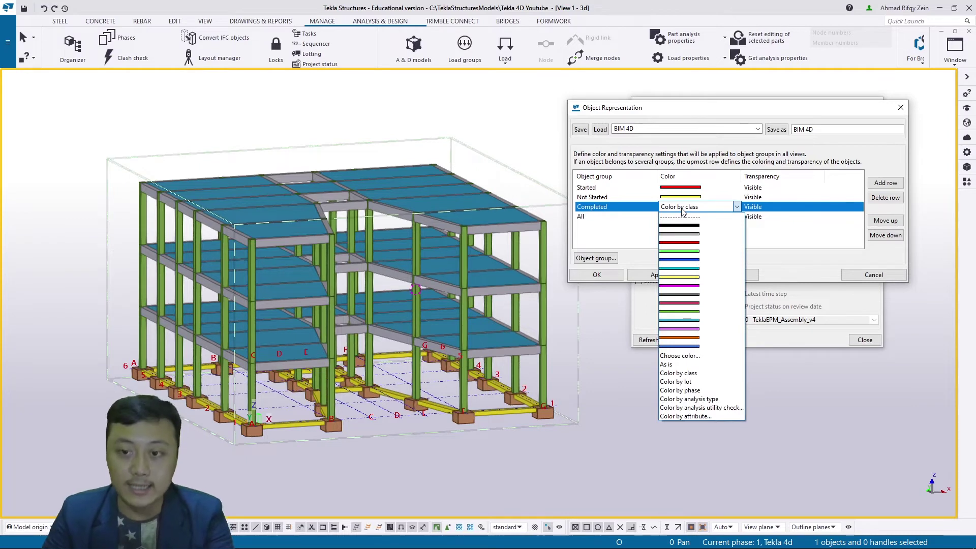
{"action": "left_click", "coordinate": [680, 259]}
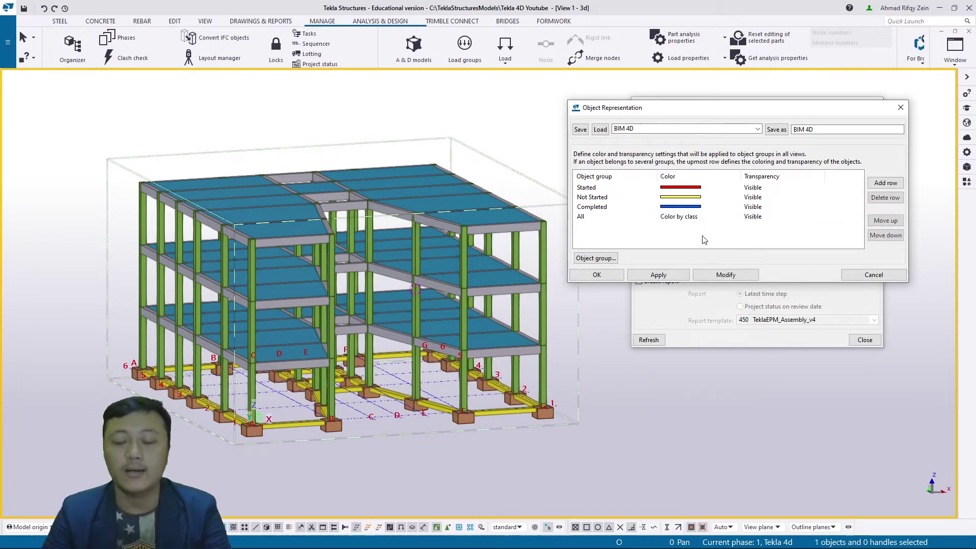
{"action": "left_click", "coordinate": [702, 233]}
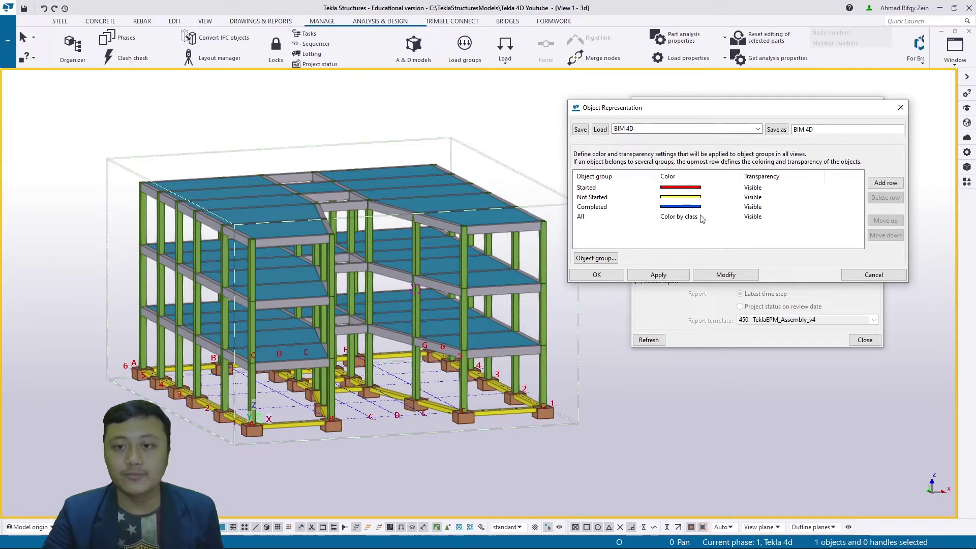
Set the transparency of the Started group to 50% transparent and the Not Started group to 90% transparent.
{"action": "left_click", "coordinate": [757, 187]}
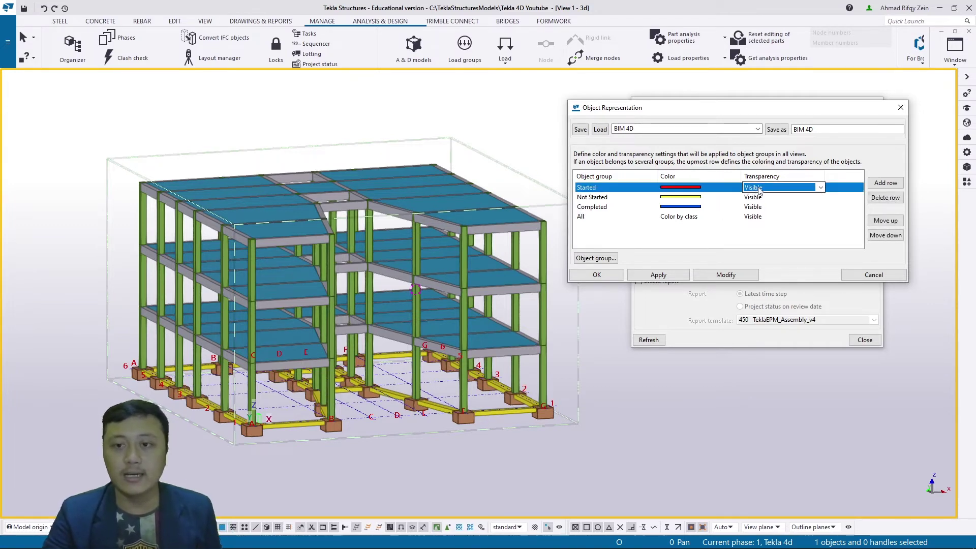
{"action": "left_click", "coordinate": [759, 189]}
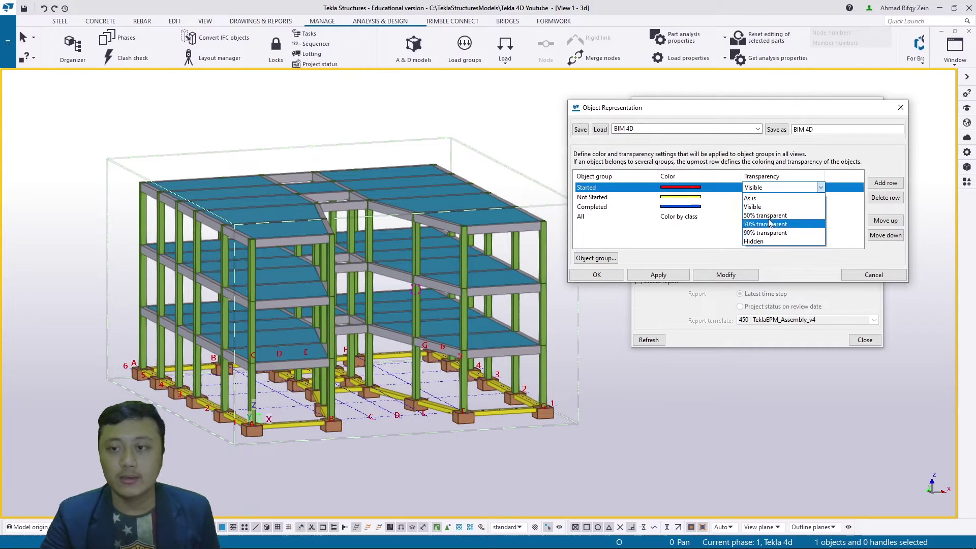
{"action": "left_click", "coordinate": [764, 215]}
{"action": "left_click", "coordinate": [758, 198]}
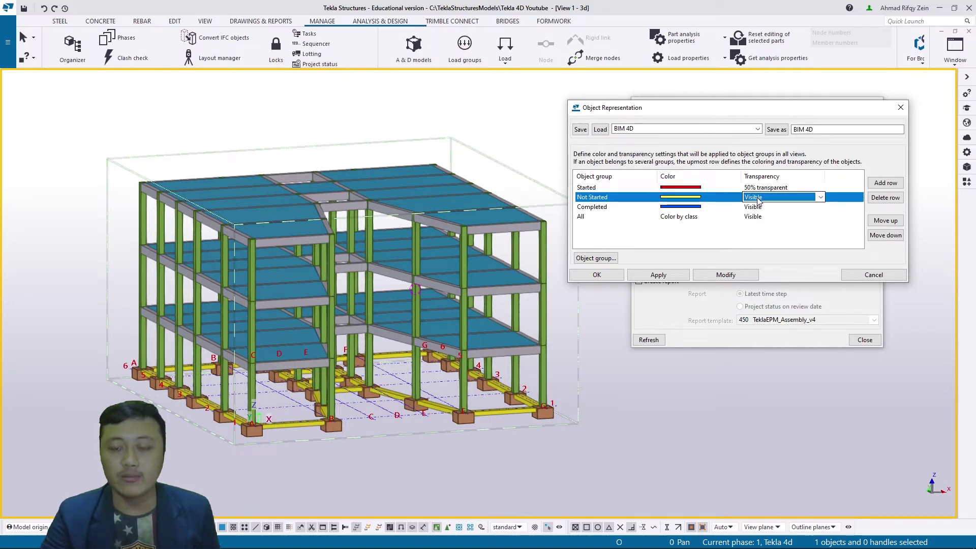
{"action": "left_click", "coordinate": [762, 198]}
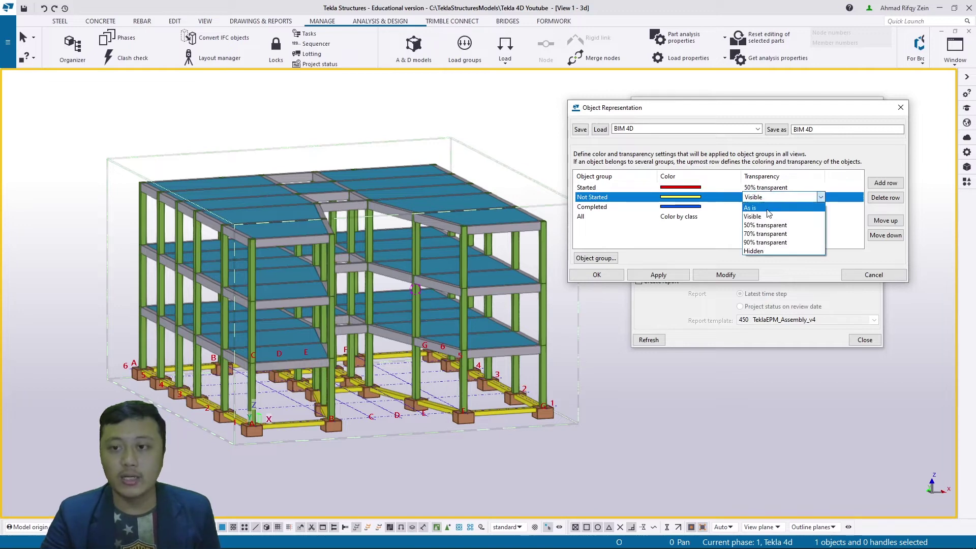
{"action": "left_click", "coordinate": [772, 243]}
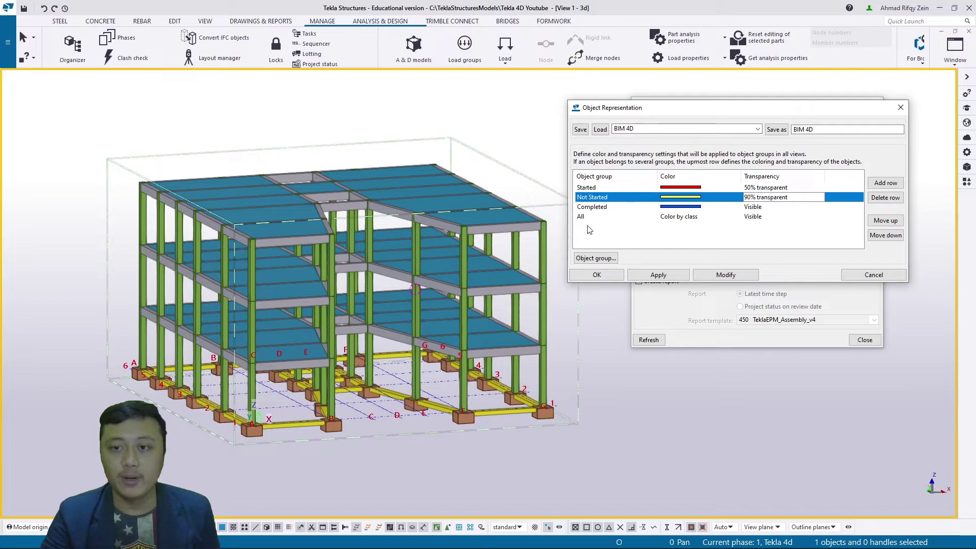
Set the transparency of the All group to Hidden.
{"action": "left_click", "coordinate": [749, 217]}
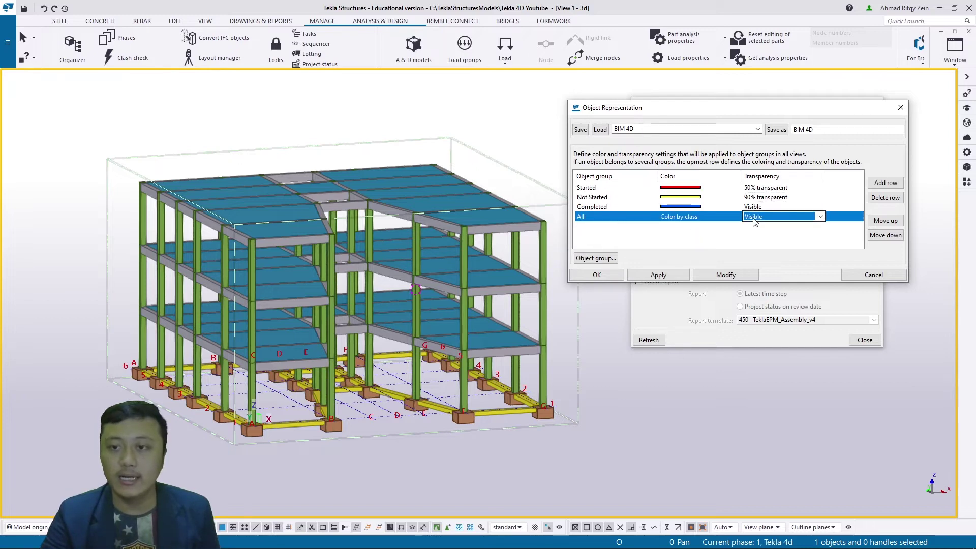
{"action": "left_click", "coordinate": [754, 219]}
{"action": "left_click", "coordinate": [757, 269]}
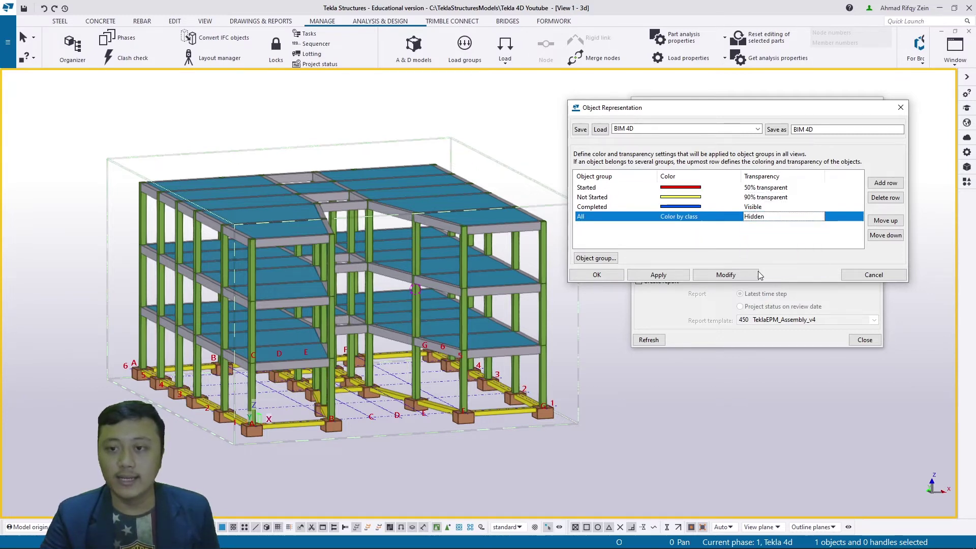
{"action": "left_click", "coordinate": [744, 238]}
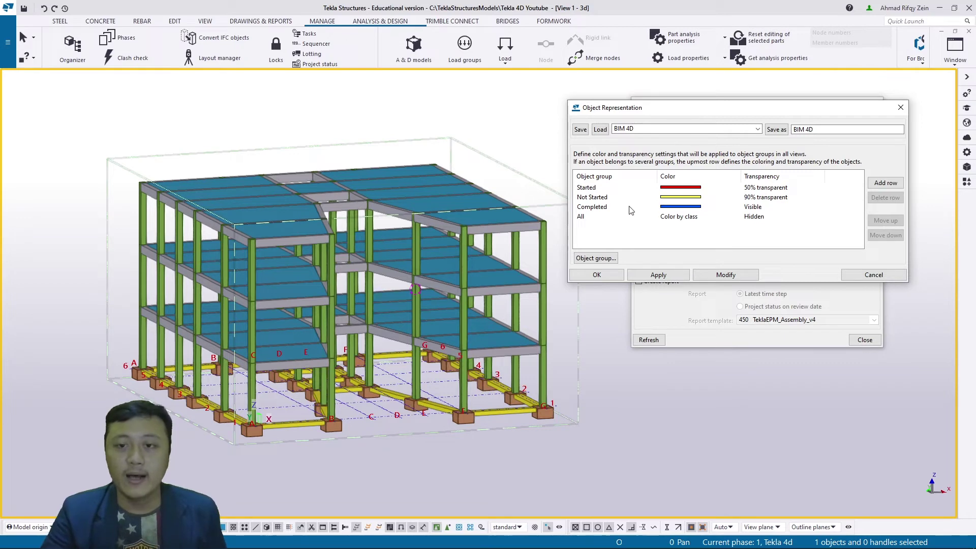
Open the object group definitions and examine the Started group's filter rule, including its category, property, condition and value.
{"action": "left_click", "coordinate": [589, 188]}
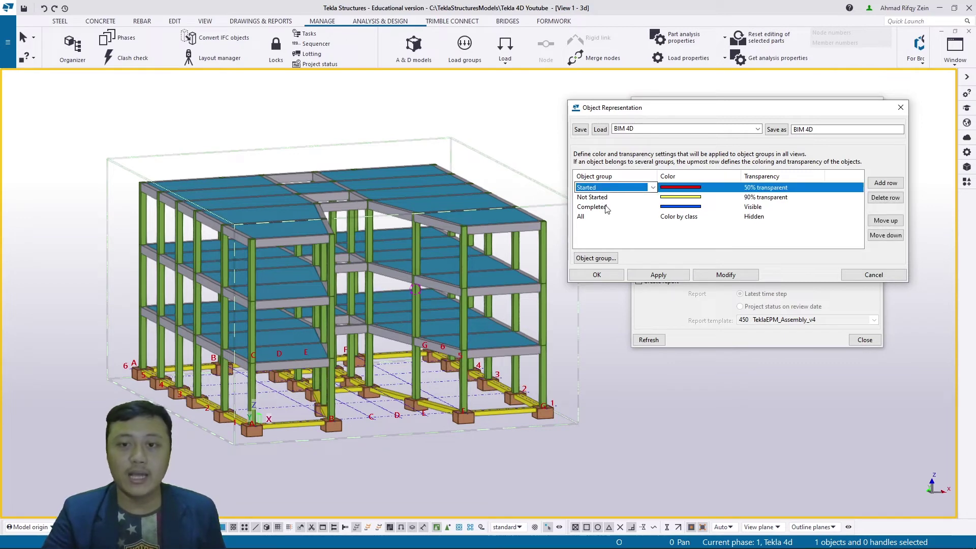
{"action": "left_click", "coordinate": [602, 189]}
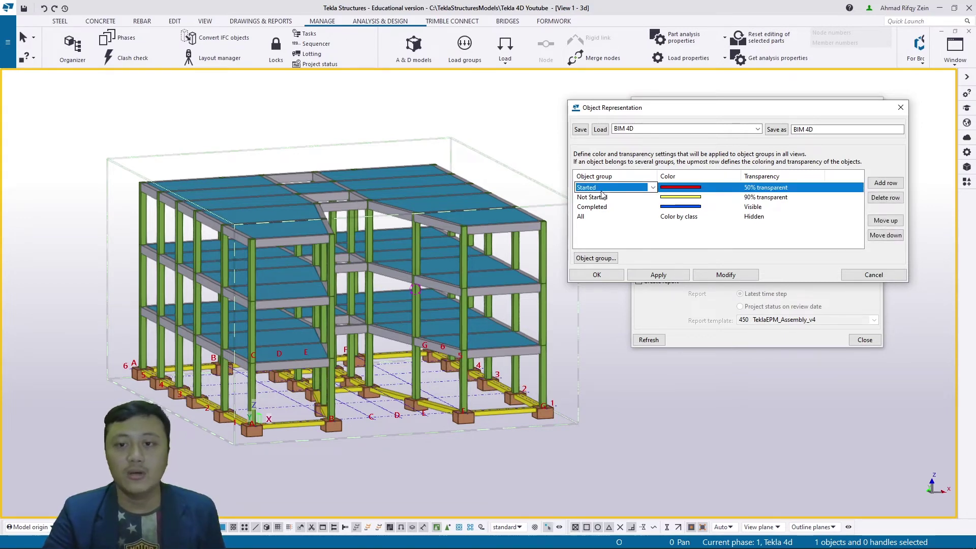
{"action": "left_click", "coordinate": [614, 247]}
{"action": "left_click", "coordinate": [595, 258]}
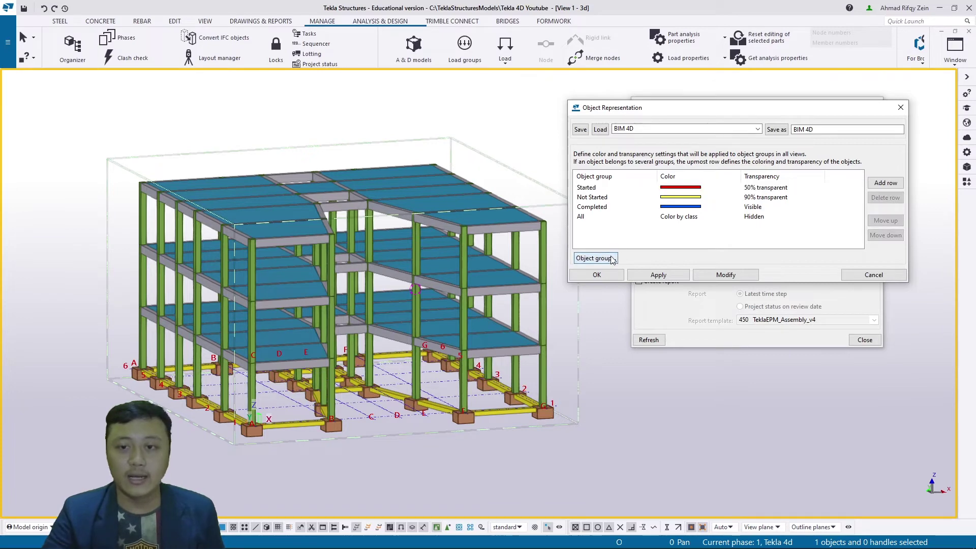
{"action": "left_click", "coordinate": [174, 144]}
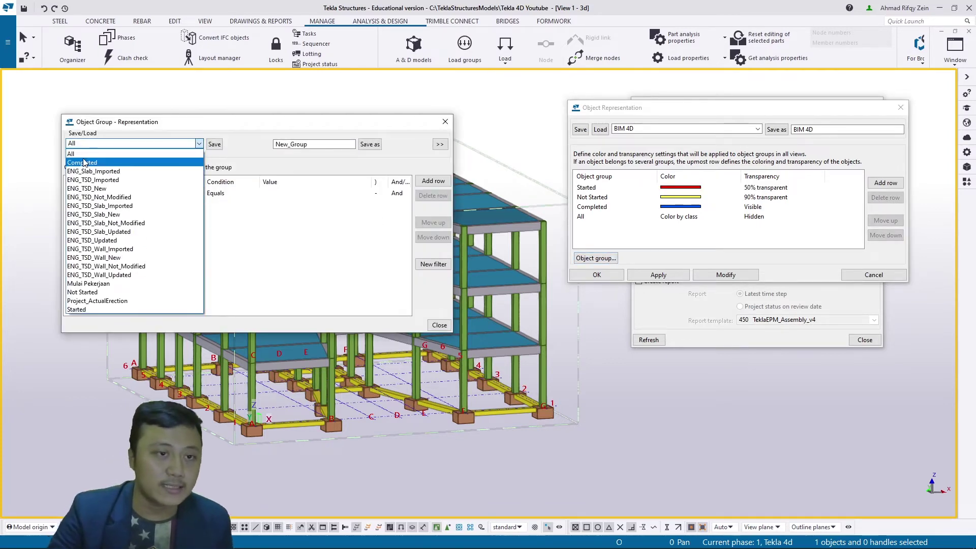
{"action": "left_click", "coordinate": [76, 309]}
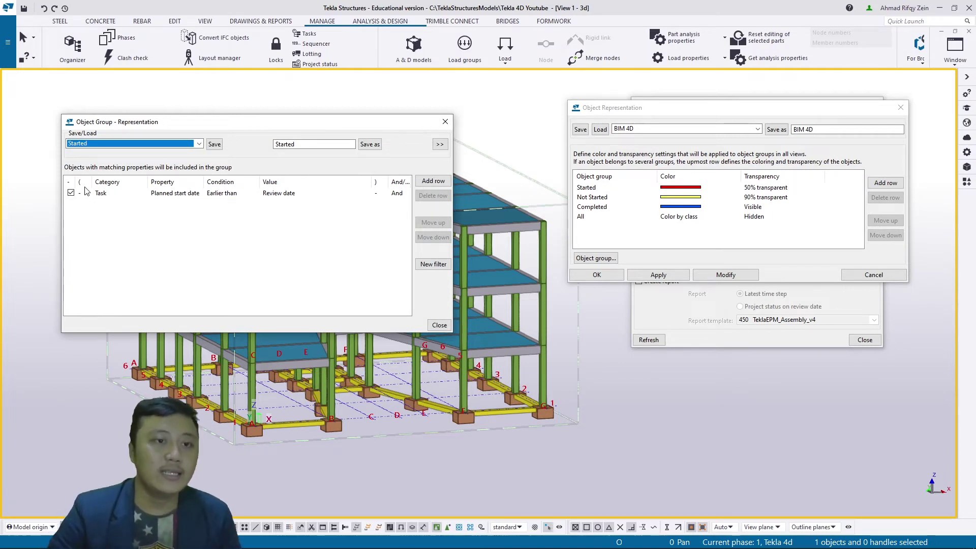
{"action": "left_click", "coordinate": [111, 193]}
{"action": "left_click", "coordinate": [111, 193]}
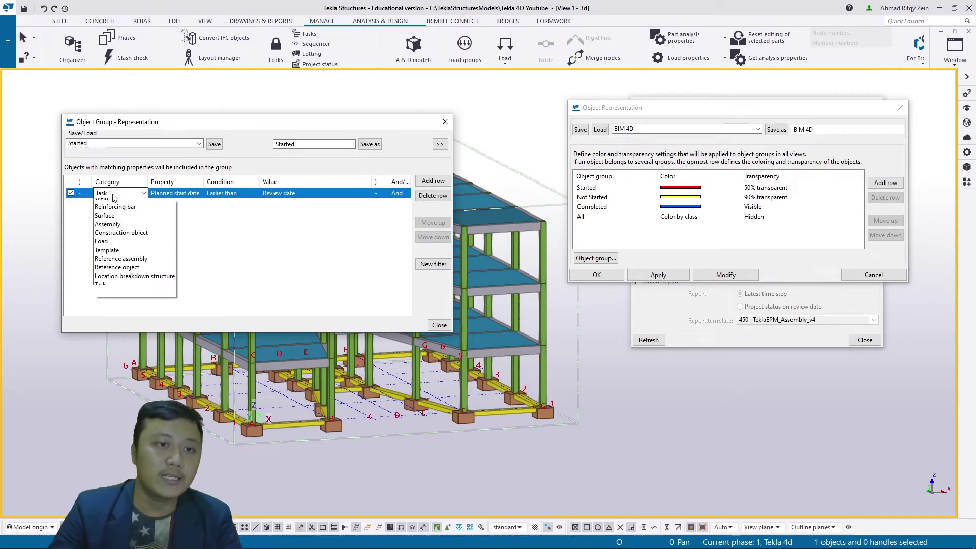
{"action": "left_click", "coordinate": [100, 317]}
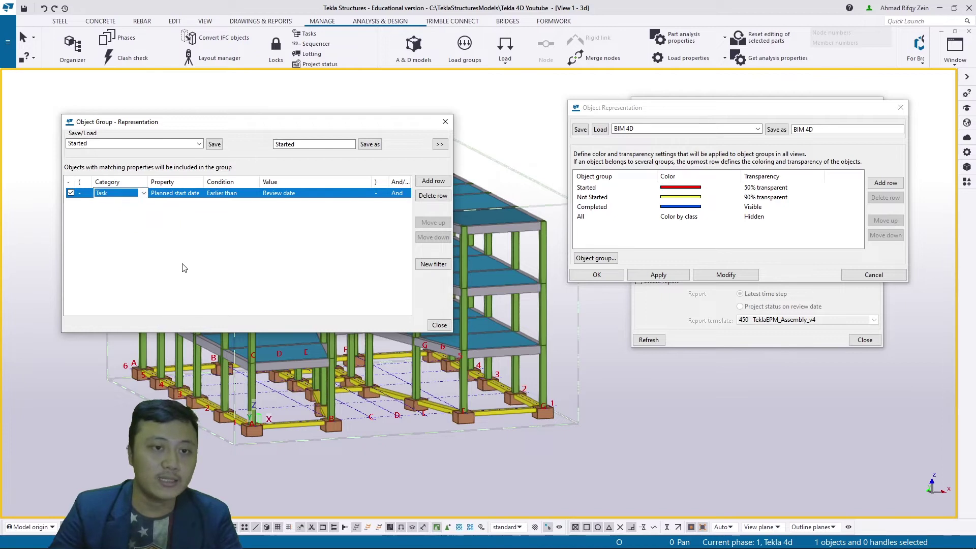
{"action": "left_click", "coordinate": [182, 262]}
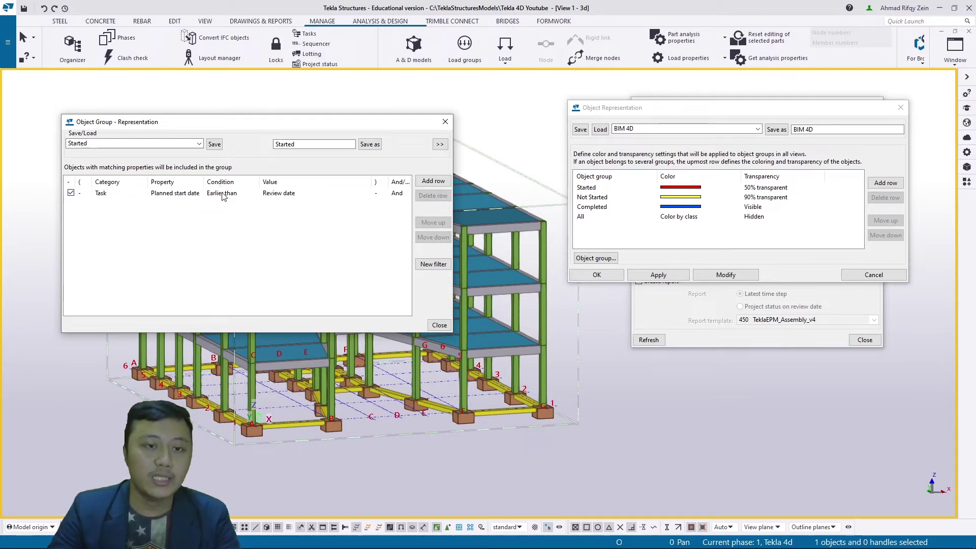
{"action": "left_click", "coordinate": [288, 194]}
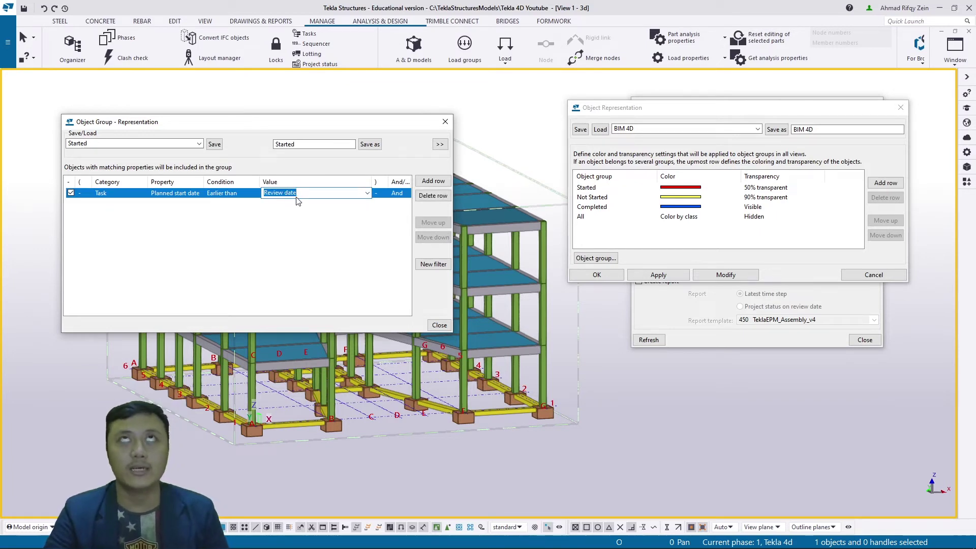
{"action": "left_click", "coordinate": [220, 227]}
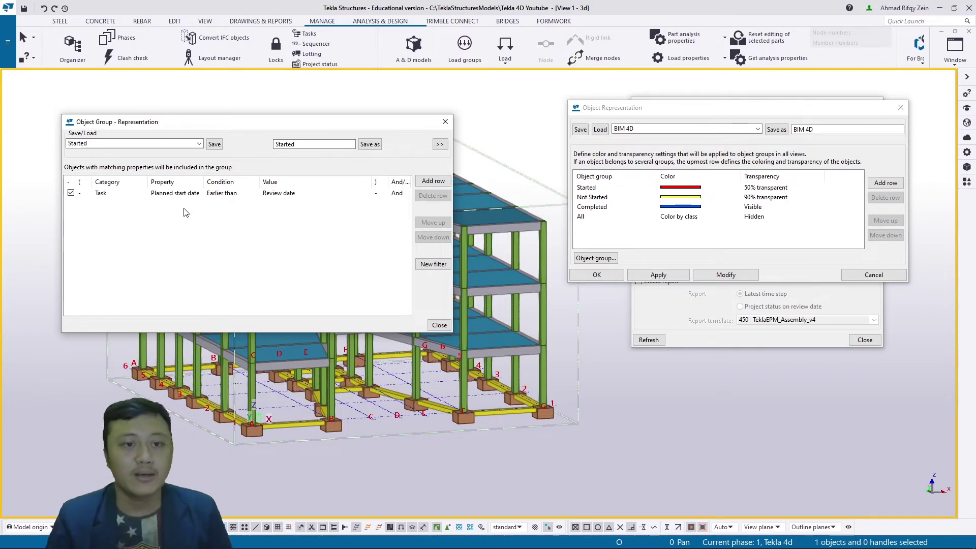
Compare the Started rule's date property with the planned start and end dates in the Task Manager, and close the schedule.
{"action": "left_click", "coordinate": [317, 34]}
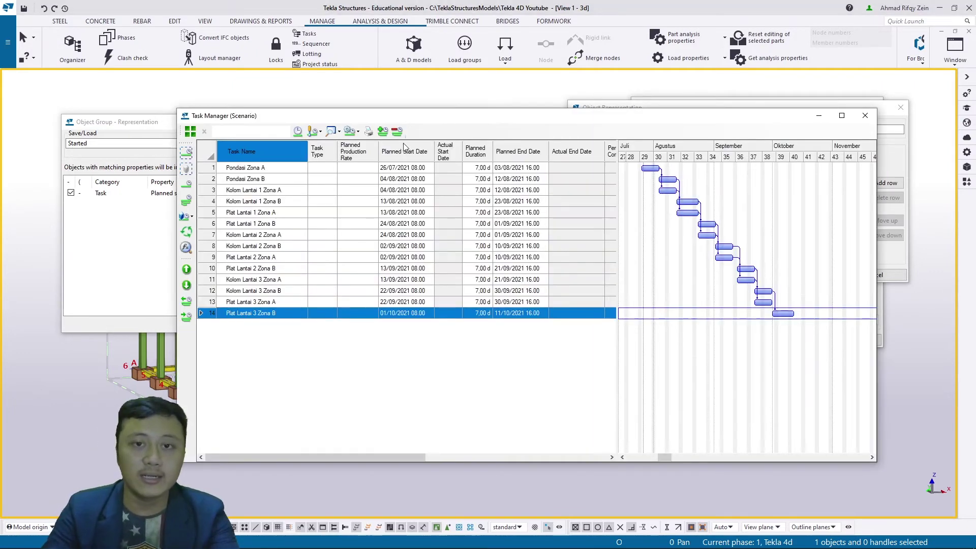
{"action": "left_click_drag", "start_coordinate": [424, 120], "coordinate": [544, 183]}
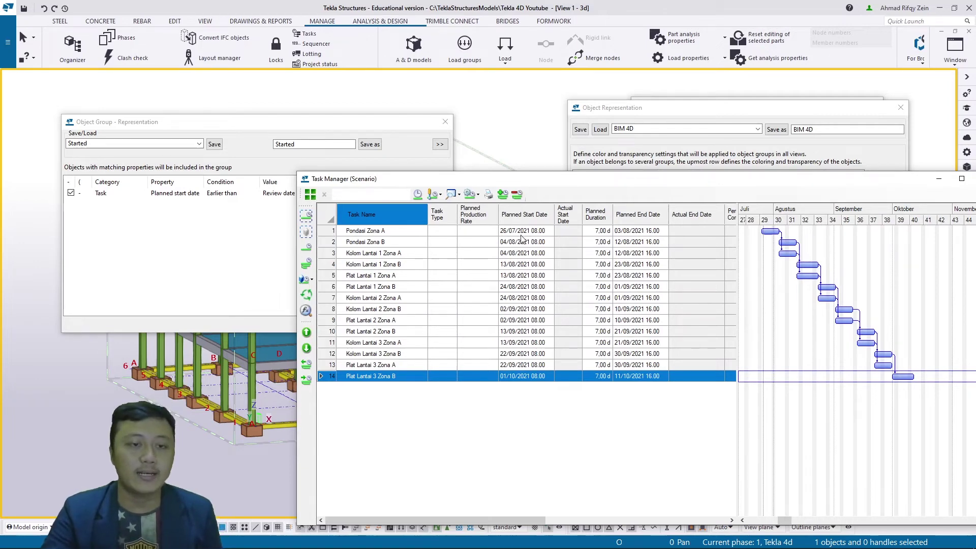
{"action": "left_click", "coordinate": [173, 193]}
{"action": "left_click", "coordinate": [170, 193]}
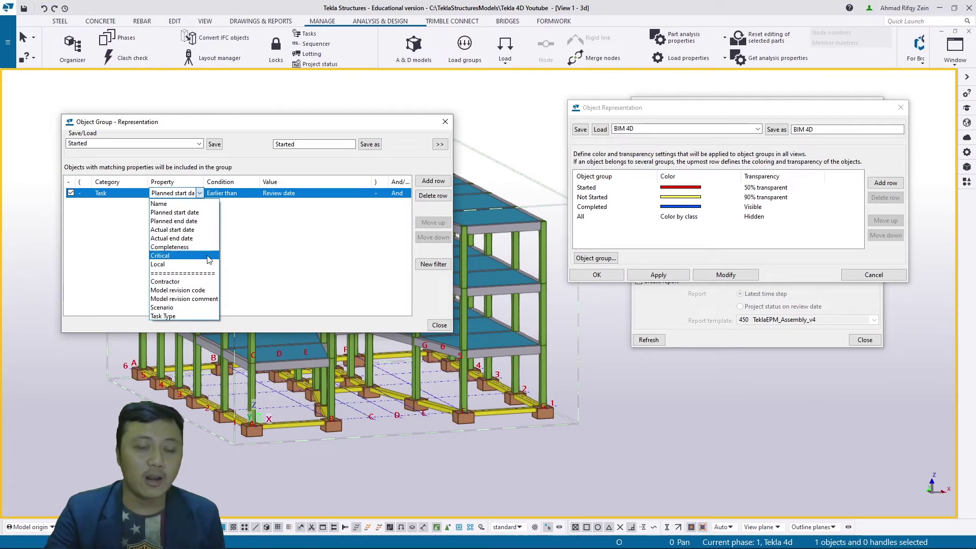
{"action": "key", "text": "alt+Tab"}
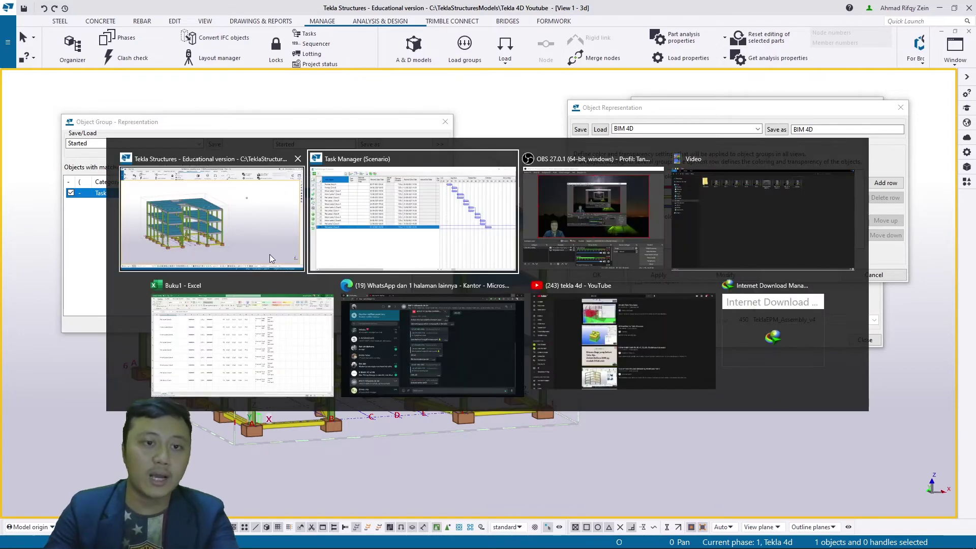
{"action": "key", "text": "alt+Tab"}
{"action": "key", "text": "alt+Tab"}
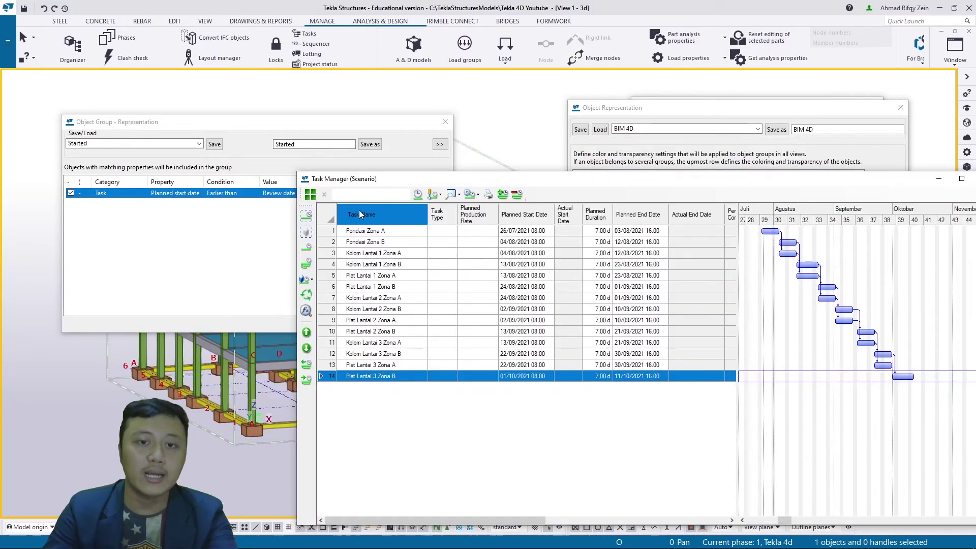
{"action": "left_click_drag", "start_coordinate": [379, 186], "coordinate": [435, 145]}
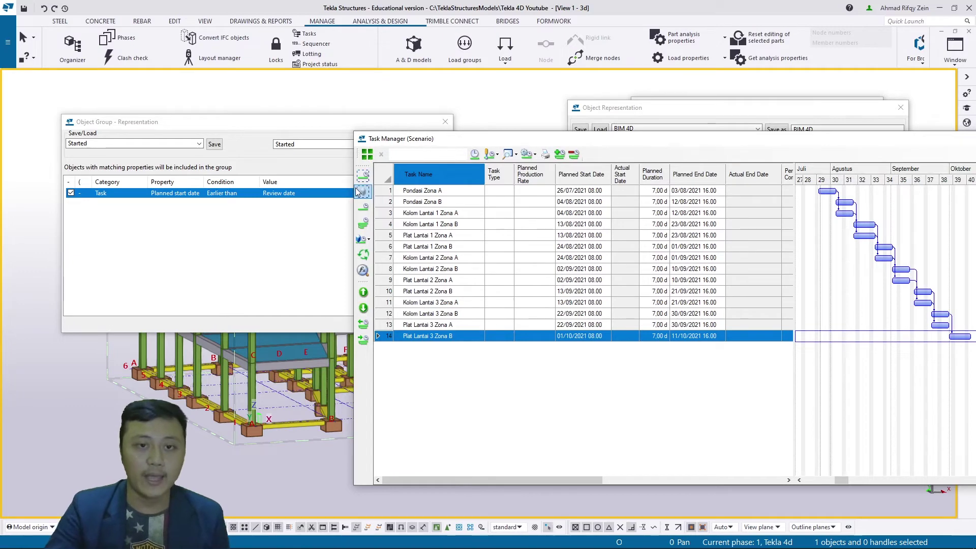
{"action": "left_click_drag", "start_coordinate": [545, 139], "coordinate": [348, 161]}
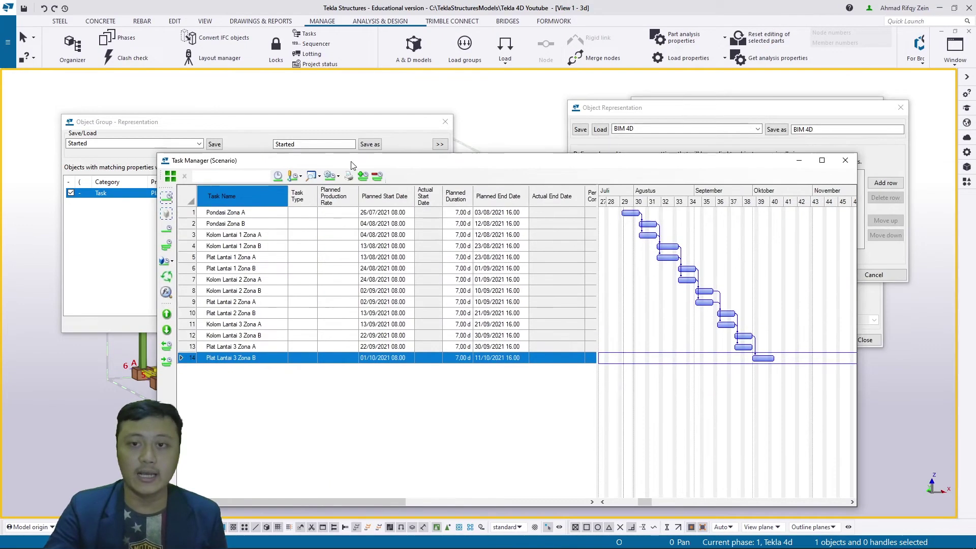
{"action": "left_click", "coordinate": [845, 160]}
{"action": "left_click", "coordinate": [175, 209]}
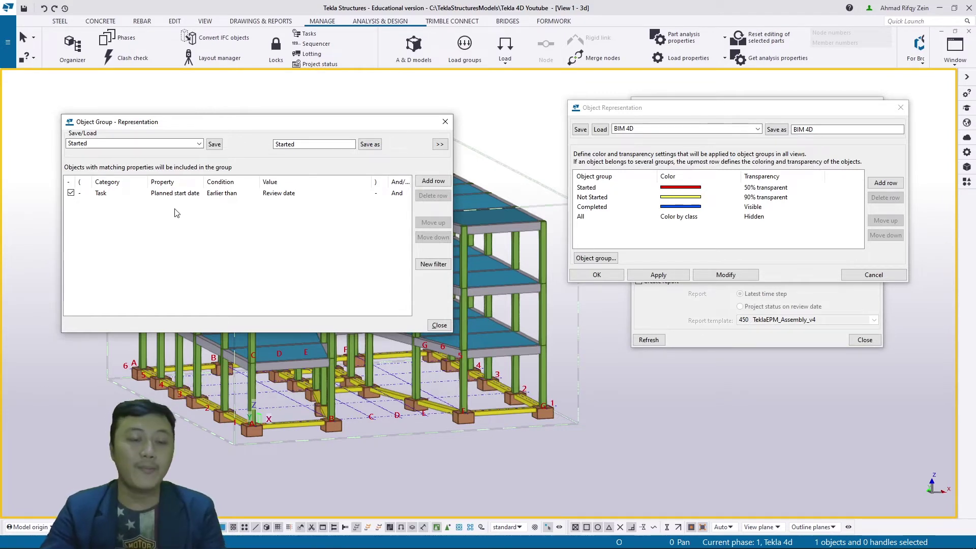
Examine the filter rules of the Not Started and Completed object groups, and close the group definitions.
{"action": "left_click", "coordinate": [199, 144]}
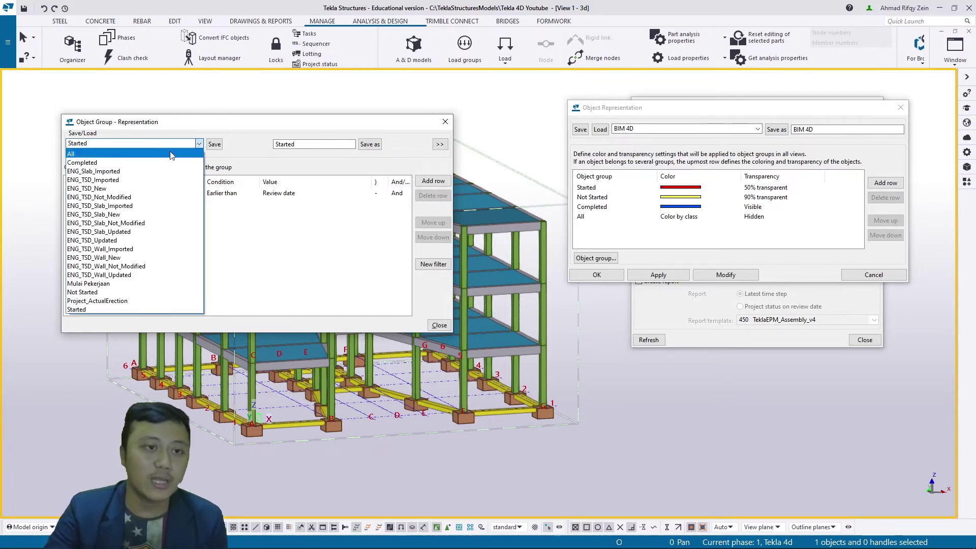
{"action": "left_click", "coordinate": [90, 292]}
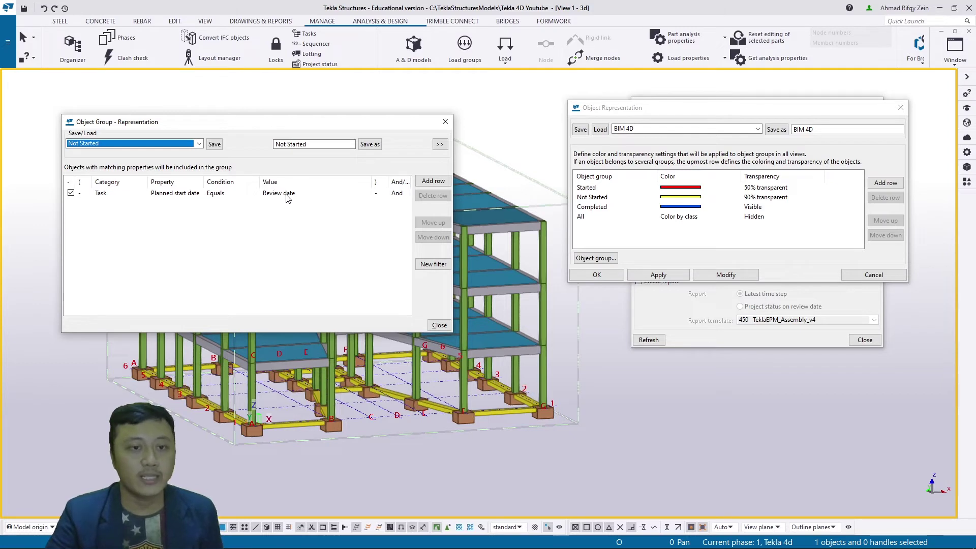
{"action": "left_click", "coordinate": [148, 144]}
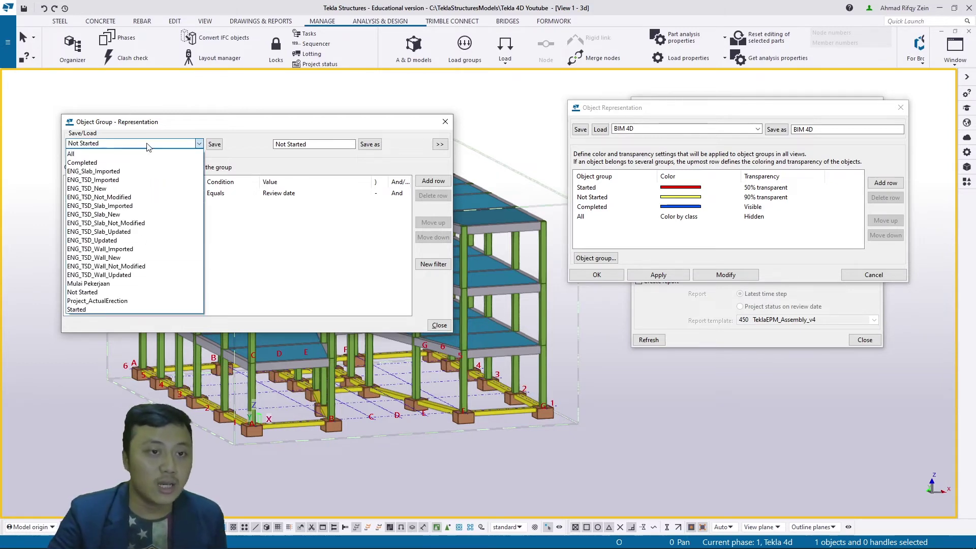
{"action": "left_click", "coordinate": [104, 170]}
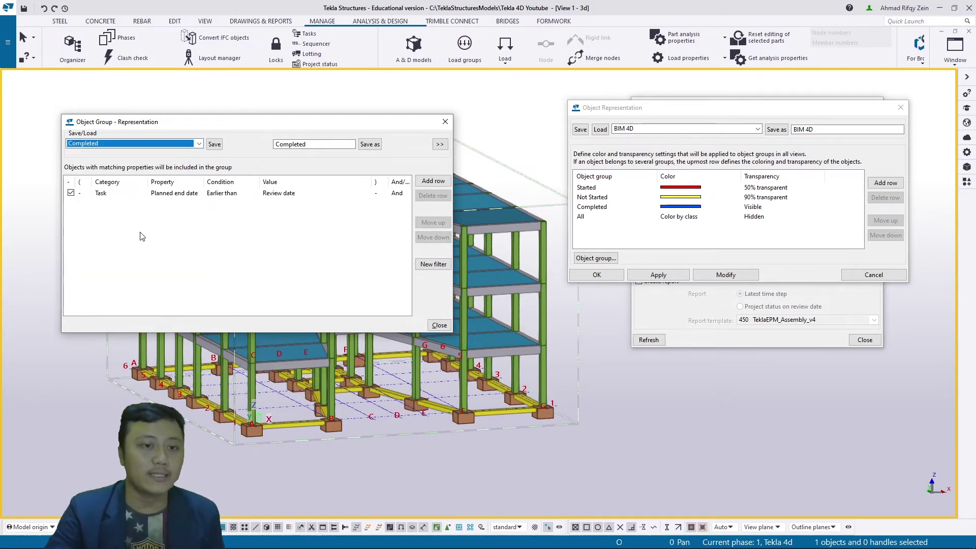
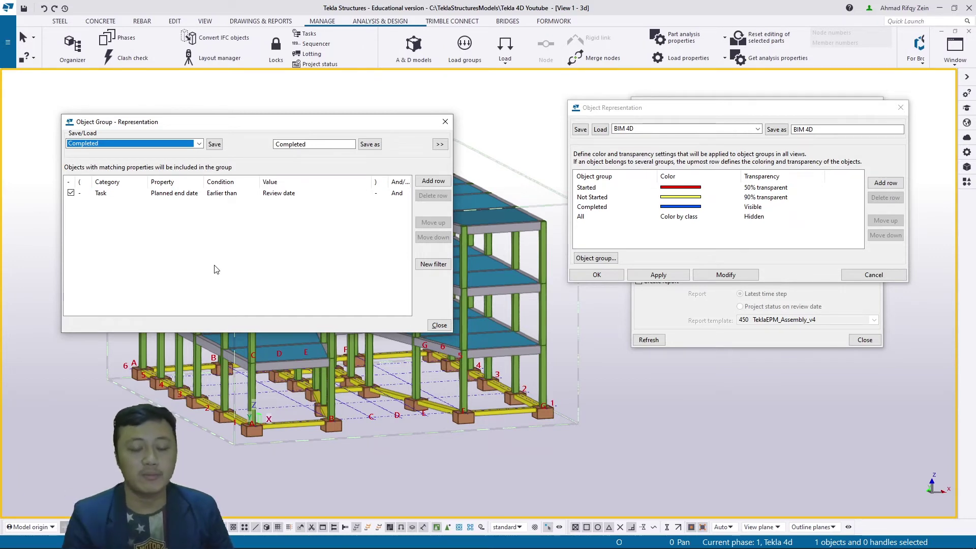
{"action": "left_click", "coordinate": [188, 195]}
{"action": "left_click", "coordinate": [196, 194]}
{"action": "left_click", "coordinate": [117, 233]}
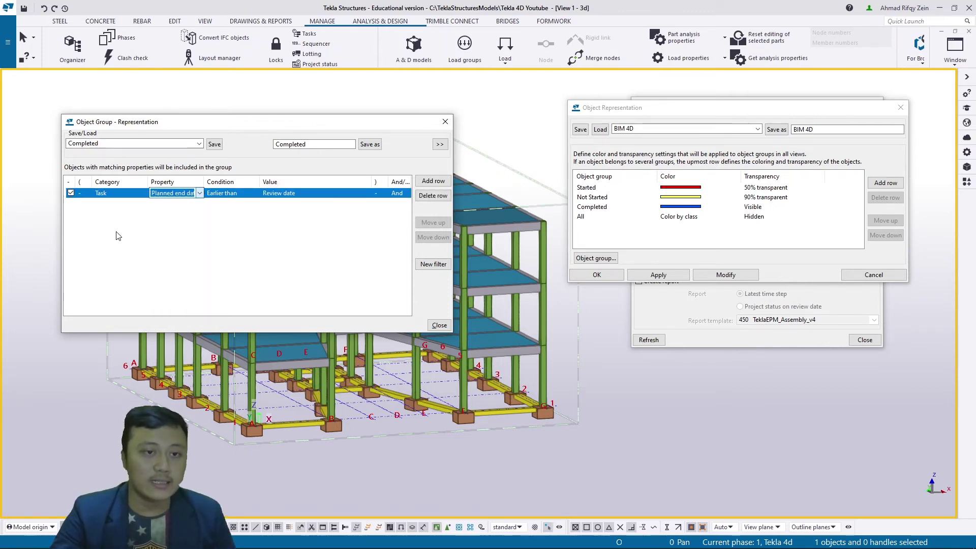
{"action": "left_click", "coordinate": [130, 144]}
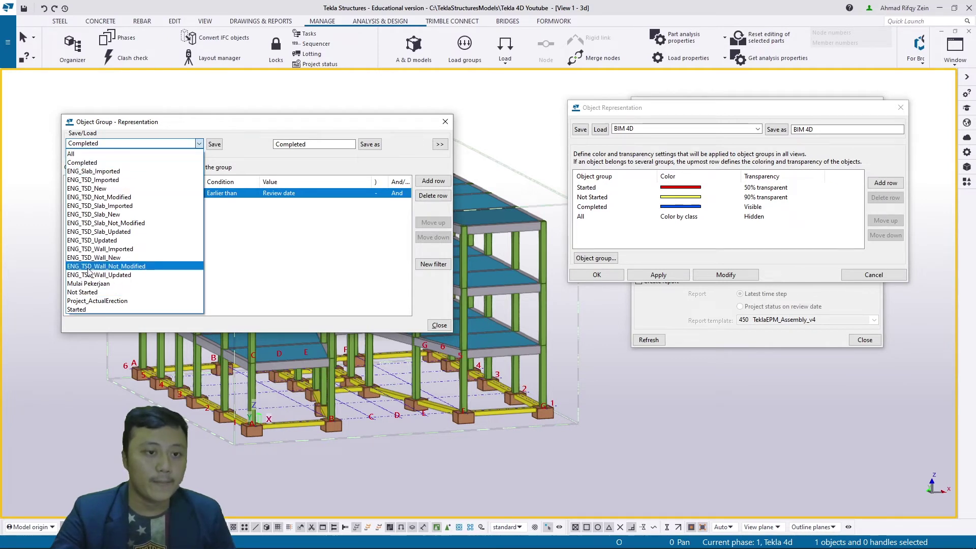
{"action": "left_click", "coordinate": [86, 292]}
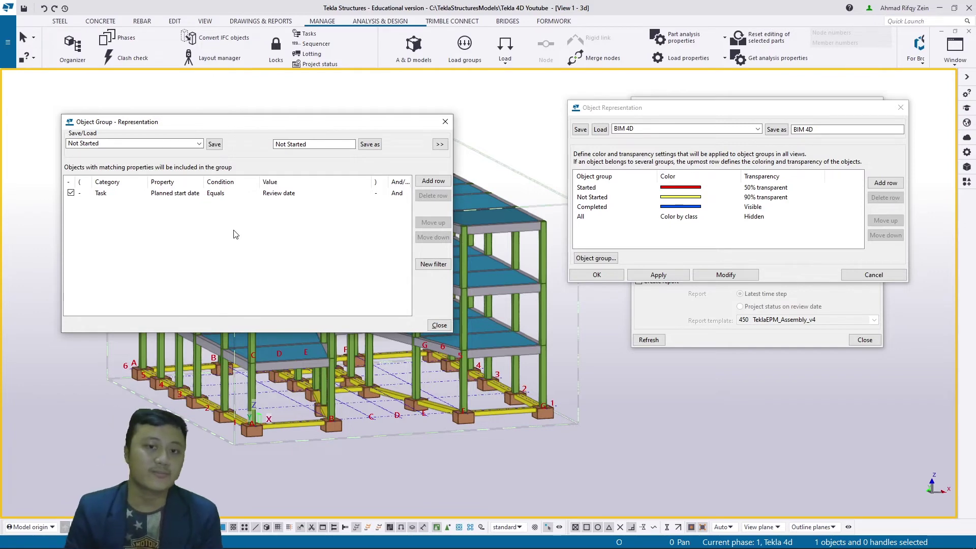
{"action": "left_click", "coordinate": [439, 325]}
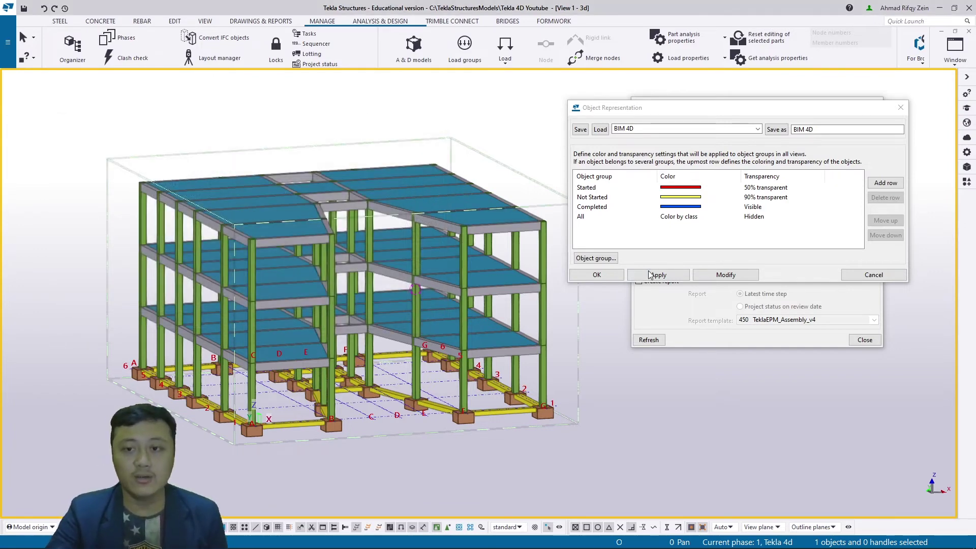
Apply the BIM 4D object representation settings and accept them.
{"action": "left_click", "coordinate": [726, 274]}
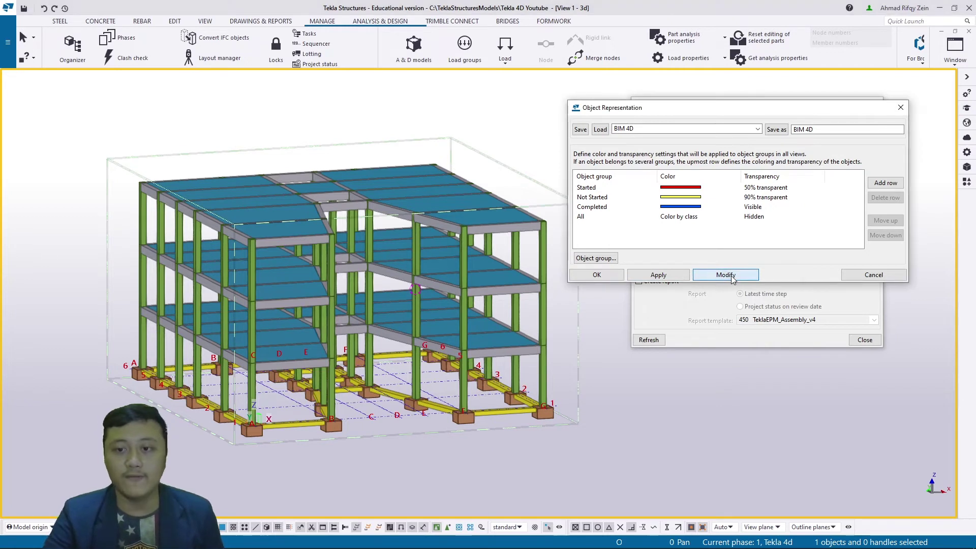
{"action": "left_click", "coordinate": [658, 274]}
{"action": "left_click", "coordinate": [597, 274]}
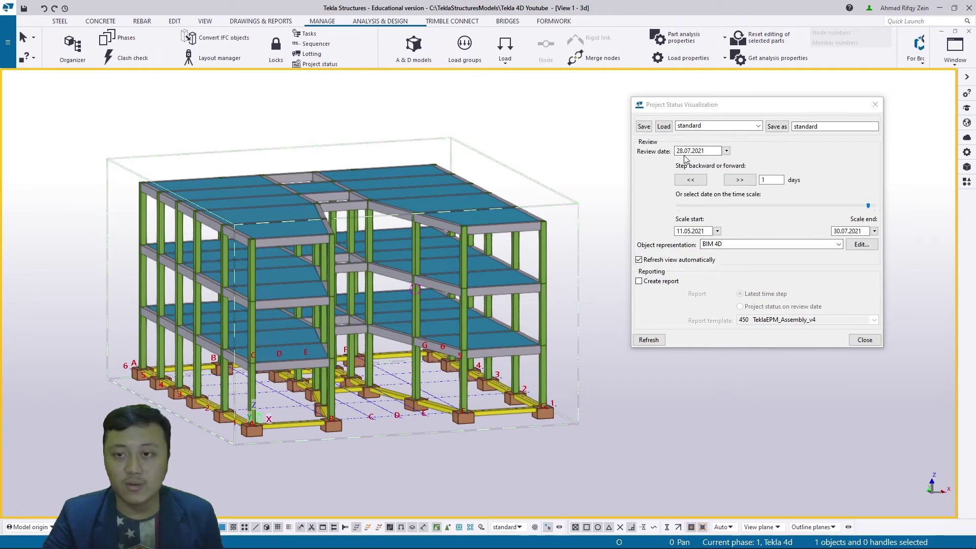
Set the project status review date to 26.07.2021, matching the planned start of Pondasi Zona A in the Task Manager.
{"action": "key", "text": "alt+Tab"}
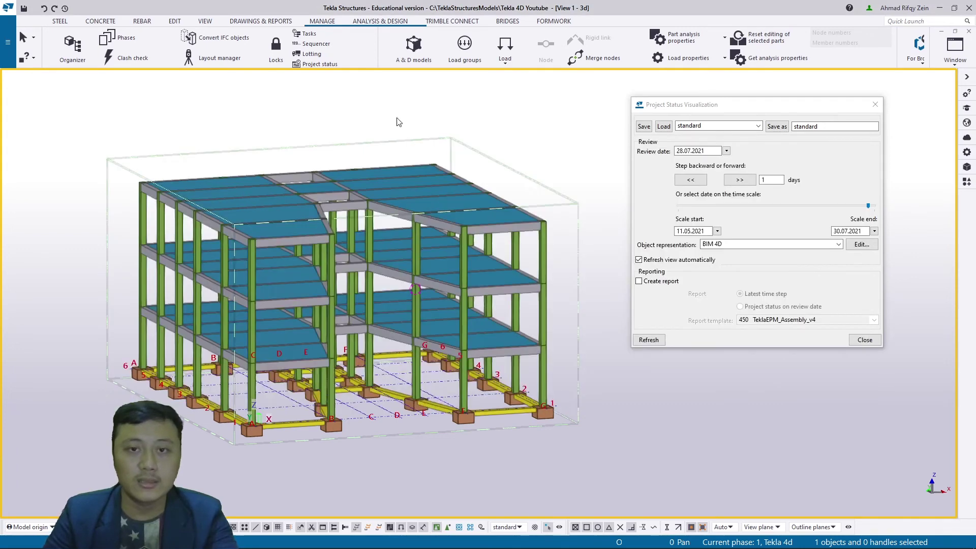
{"action": "left_click", "coordinate": [309, 34]}
{"action": "left_click_drag", "start_coordinate": [487, 161], "coordinate": [697, 203]}
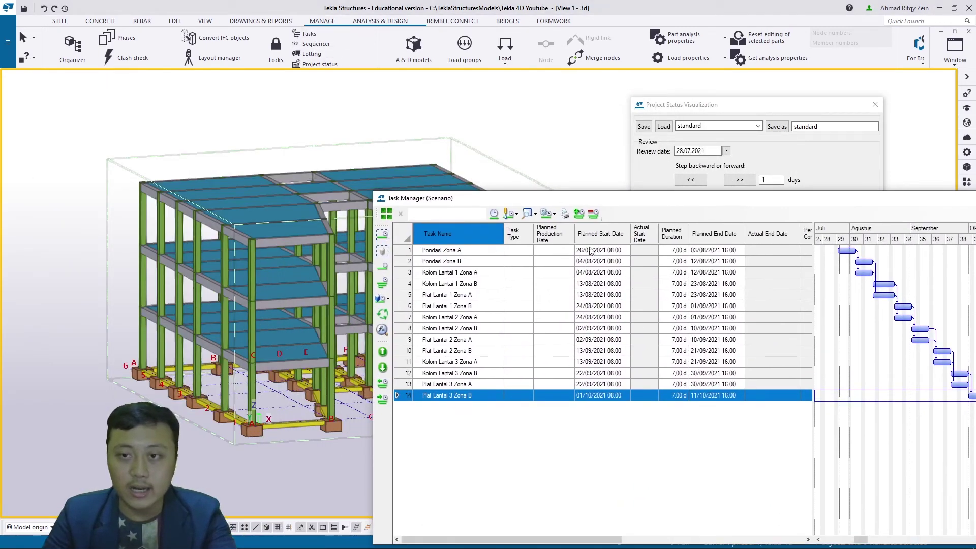
{"action": "left_click", "coordinate": [683, 151]}
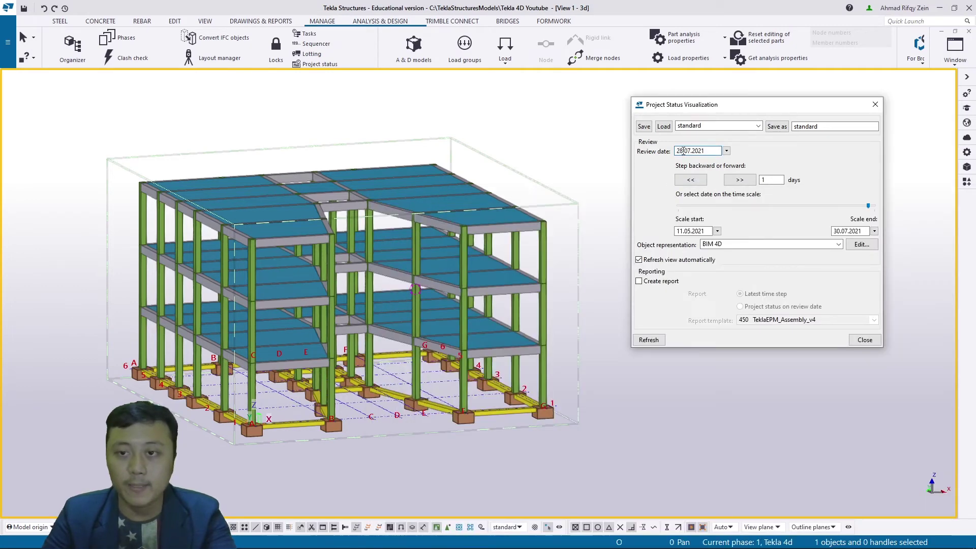
{"action": "key", "text": "BackSpace"}
{"action": "type", "text": "6"}
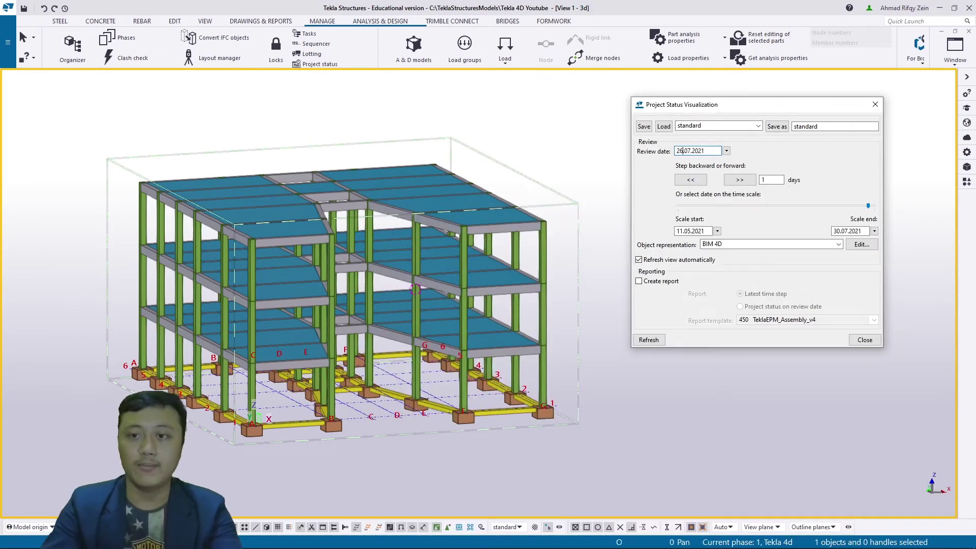
Set the time scale's start date to 26.07.2021 in the project status visualization.
{"action": "left_click", "coordinate": [707, 231]}
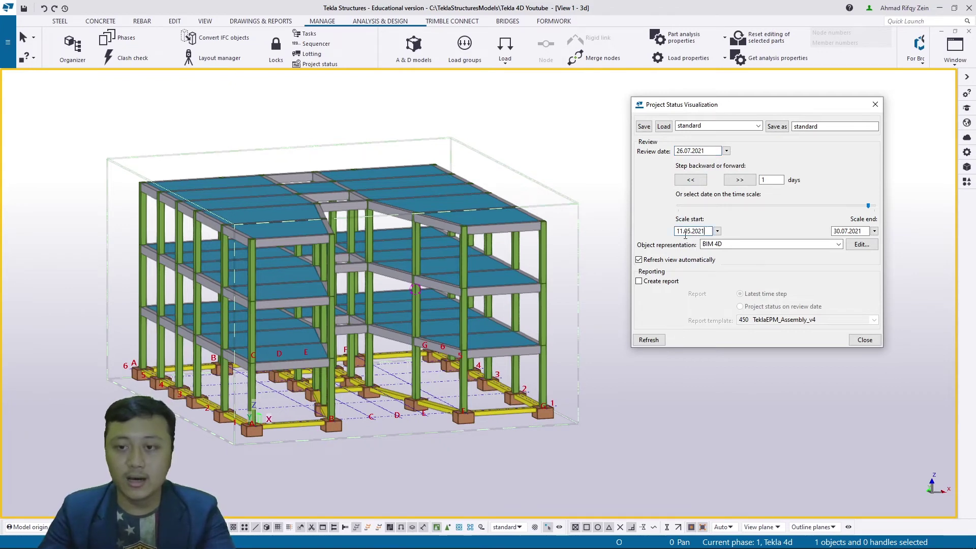
{"action": "left_click", "coordinate": [717, 230]}
{"action": "left_click", "coordinate": [660, 245]}
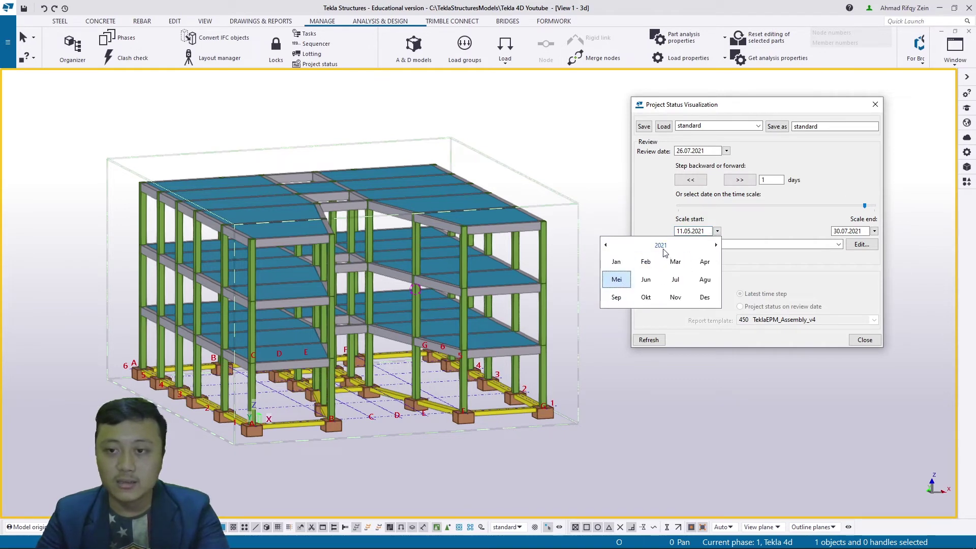
{"action": "left_click", "coordinate": [665, 249]}
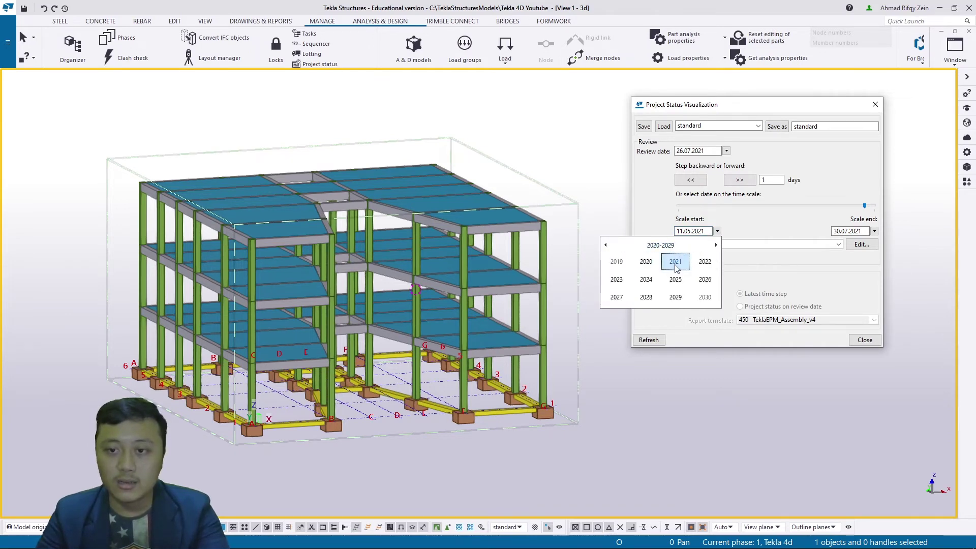
{"action": "key", "text": "Escape"}
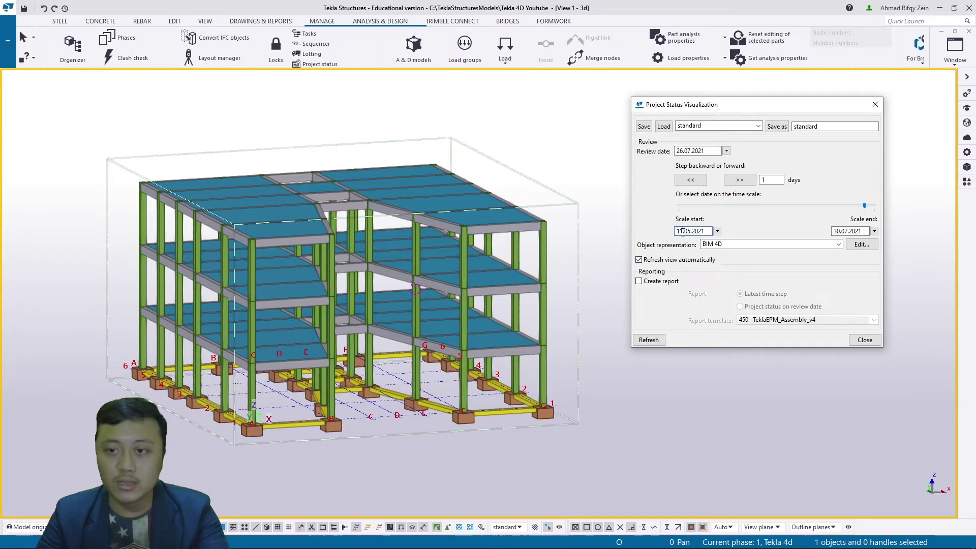
{"action": "key", "text": "BackSpace"}
{"action": "key", "text": "BackSpace"}
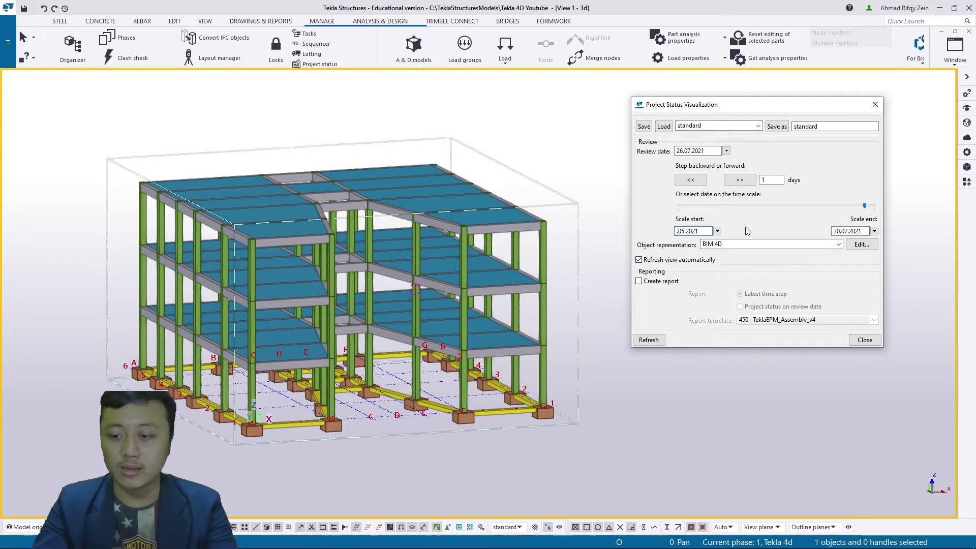
{"action": "type", "text": "26"}
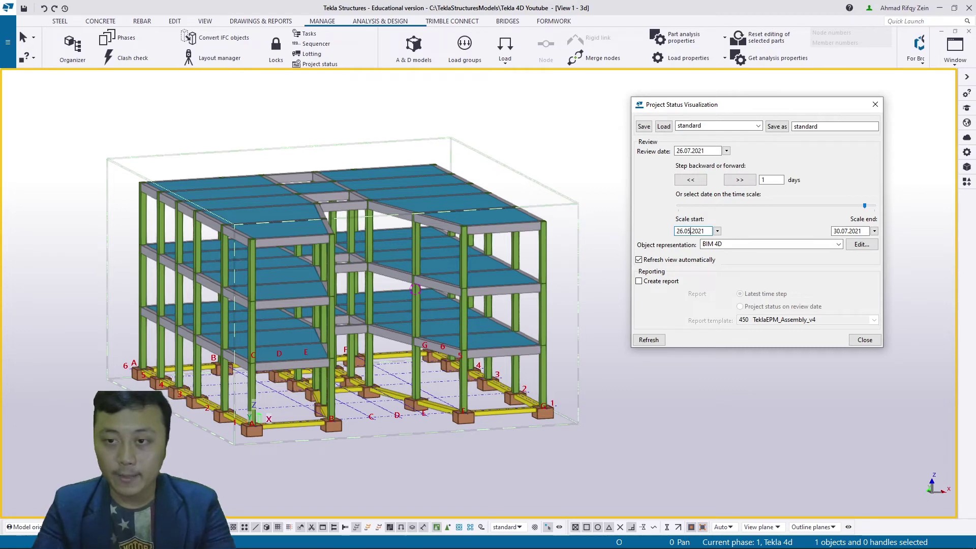
{"action": "key", "text": "BackSpace"}
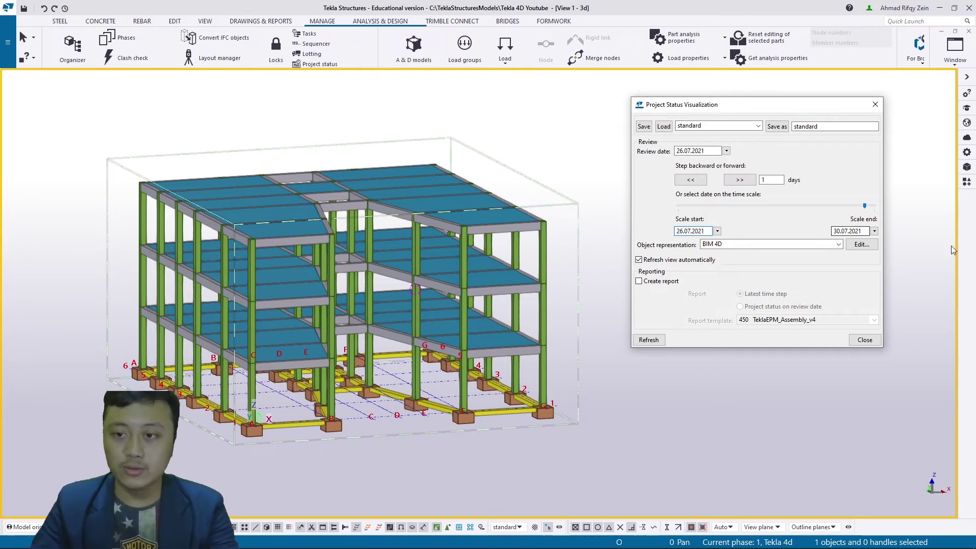
Check the planned end date of Plat Lantai 3 Zona B in the Task Manager, and set the scale end to 12.10.2021.
{"action": "key", "text": "alt+Tab"}
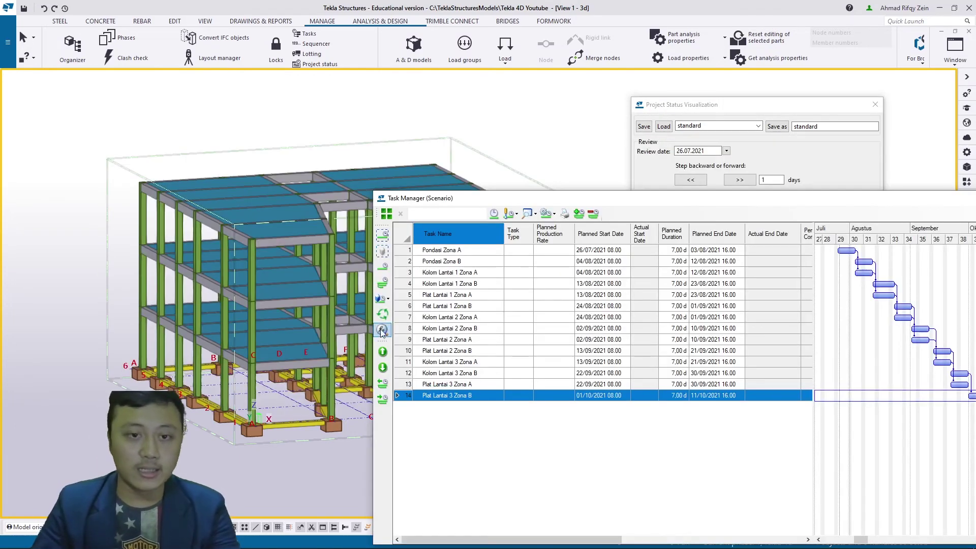
{"action": "left_click_drag", "start_coordinate": [646, 201], "coordinate": [296, 105]}
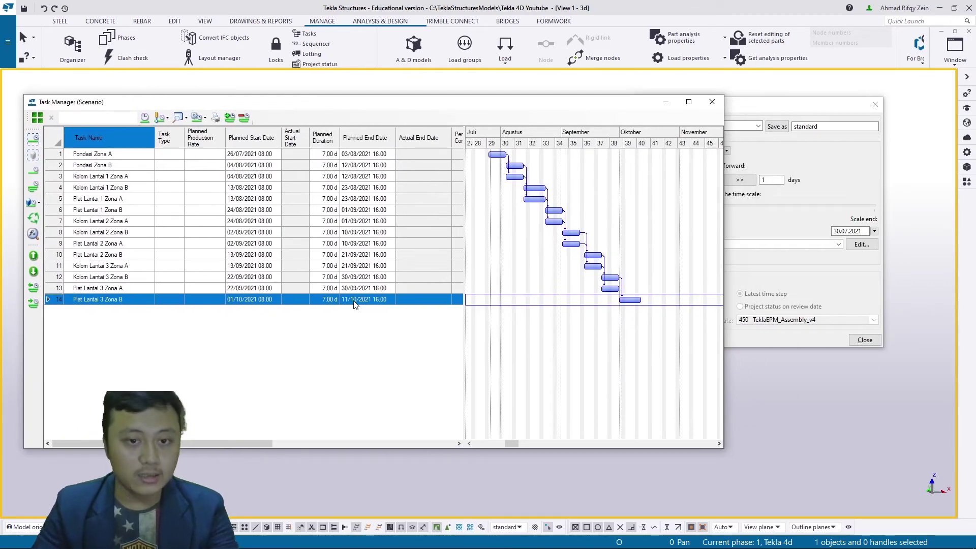
{"action": "left_click", "coordinate": [727, 104]}
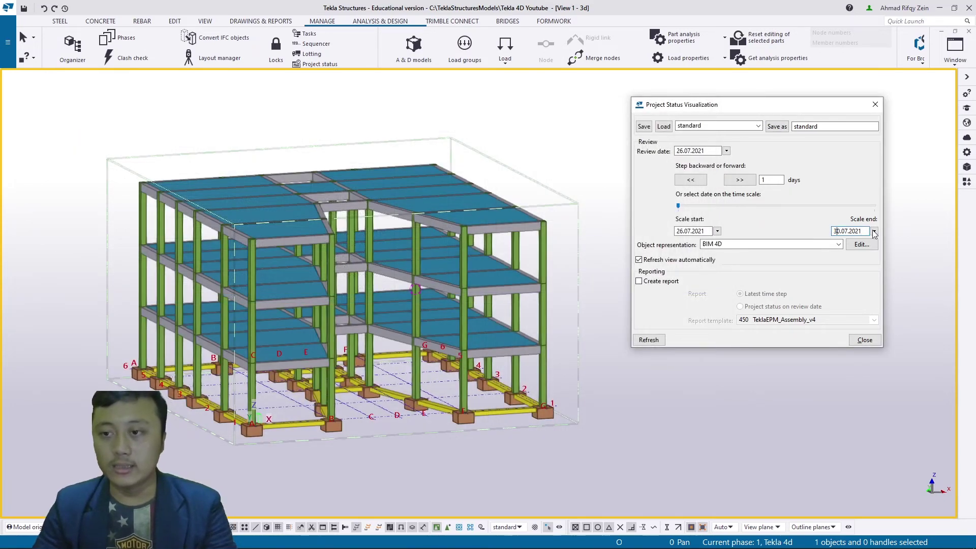
{"action": "type", "text": "12"}
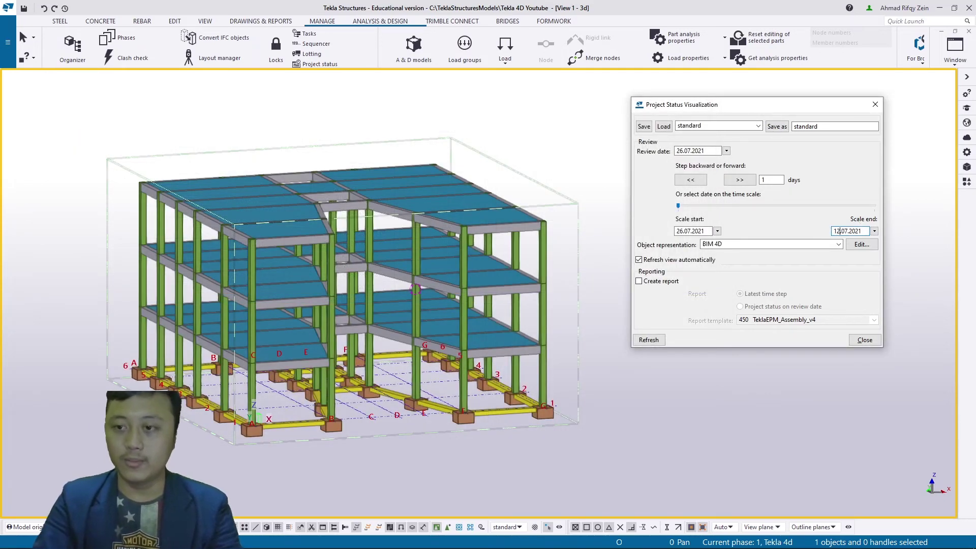
{"action": "key", "text": "BackSpace"}
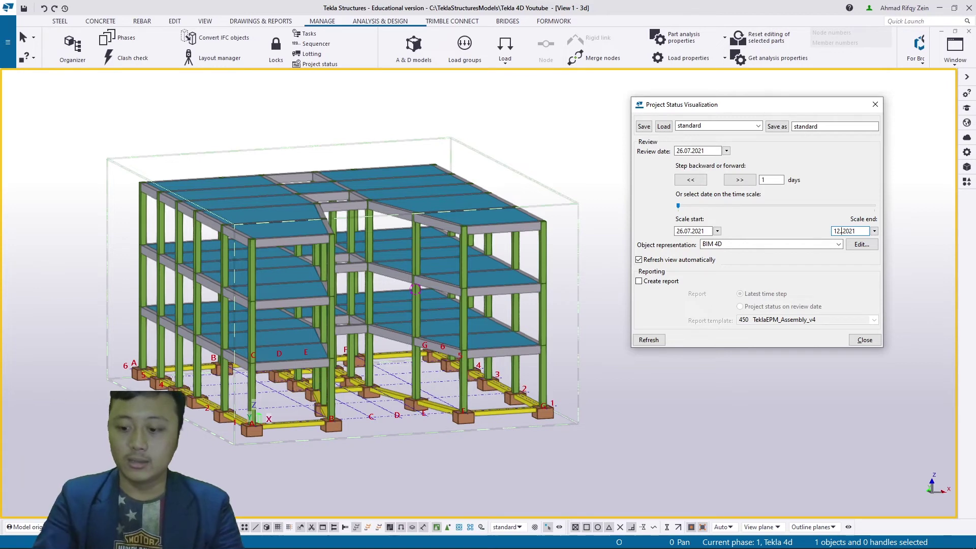
{"action": "type", "text": "10"}
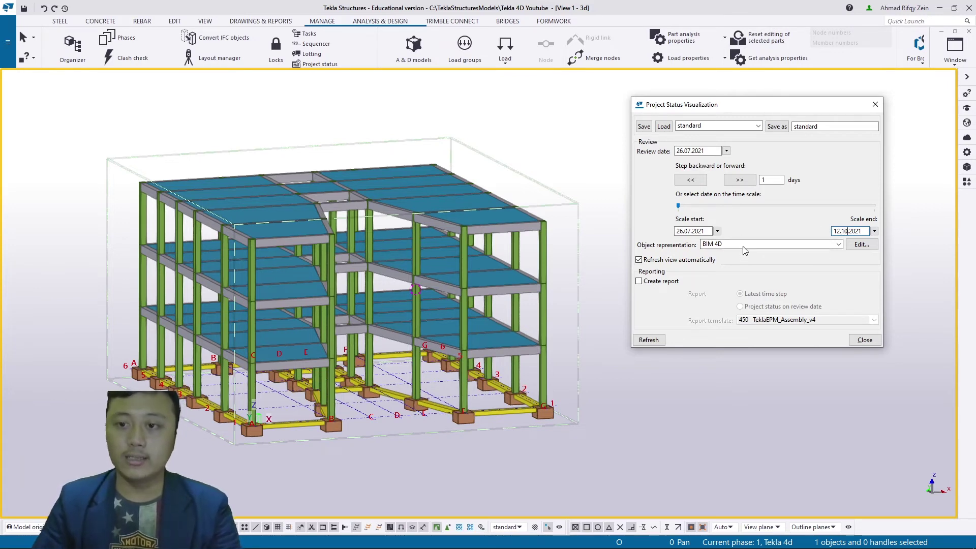
{"action": "left_click", "coordinate": [709, 232]}
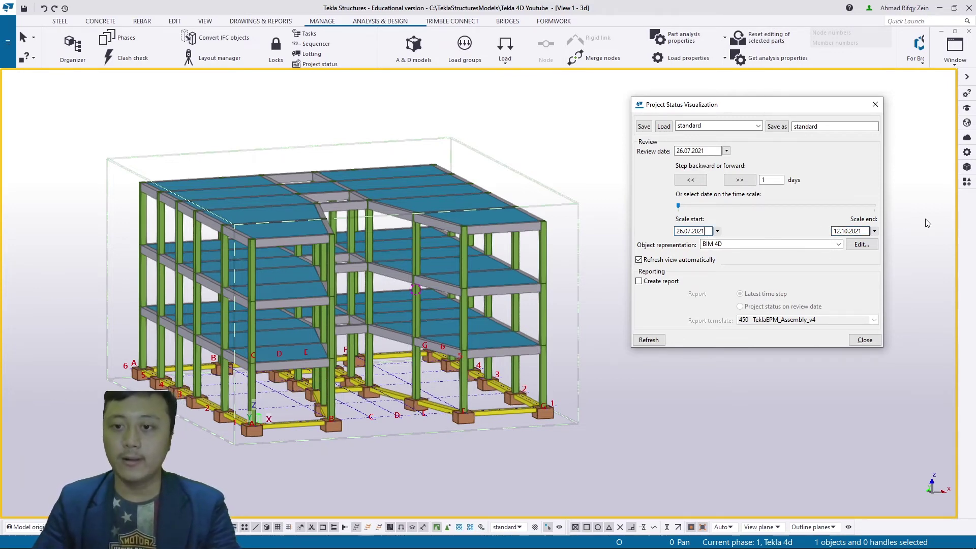
{"action": "left_click", "coordinate": [866, 231]}
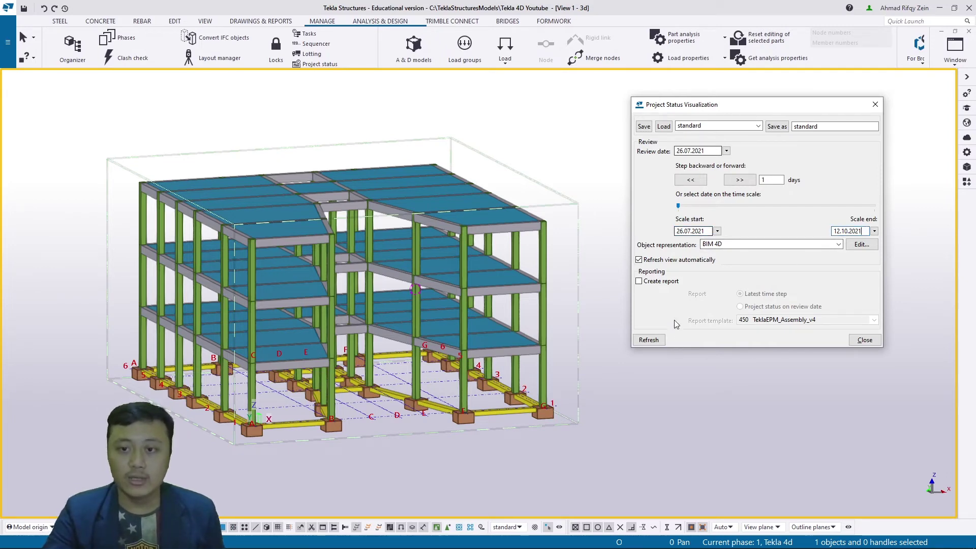
Refresh the model view for the 26.07.2021 review date and examine the Zona A foundation from close up.
{"action": "left_click", "coordinate": [660, 340]}
{"action": "middle_click_drag", "start_coordinate": [377, 368], "coordinate": [399, 369]}
{"action": "middle_click_drag", "start_coordinate": [379, 337], "coordinate": [444, 384]}
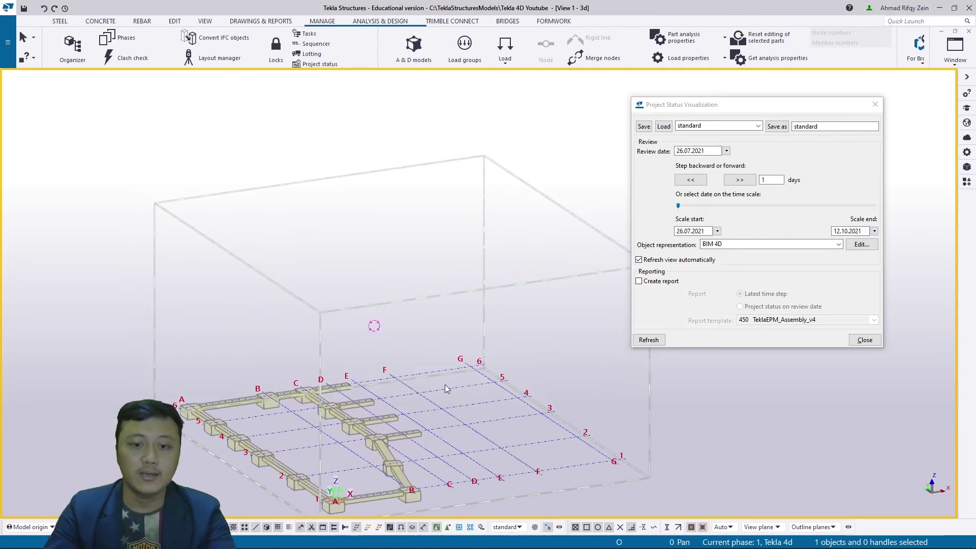
{"action": "scroll", "coordinate": [316, 356], "scroll_direction": "up", "scroll_amount": 5}
{"action": "middle_click_drag", "start_coordinate": [316, 355], "coordinate": [405, 382]}
{"action": "scroll", "coordinate": [404, 382], "scroll_direction": "up", "scroll_amount": 2}
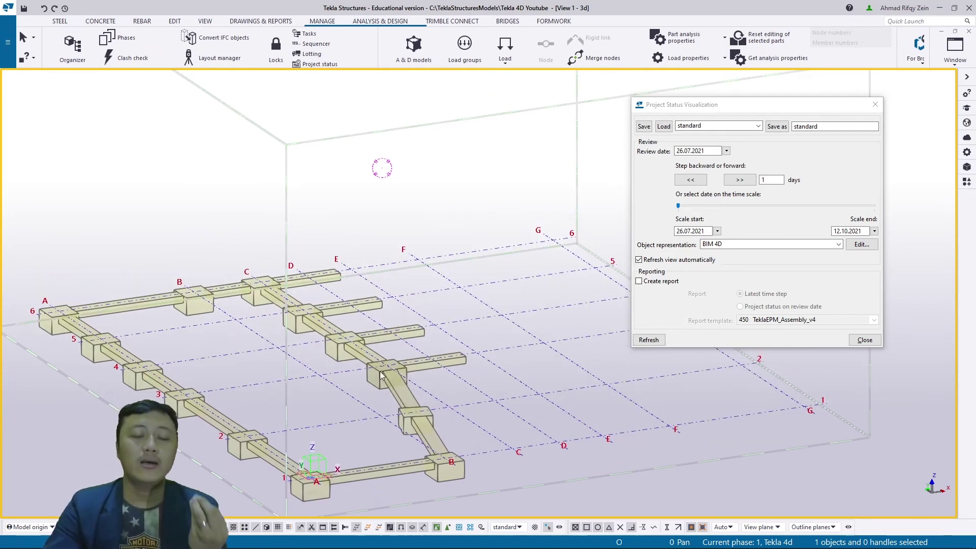
{"action": "middle_click_drag", "start_coordinate": [384, 372], "coordinate": [376, 355]}
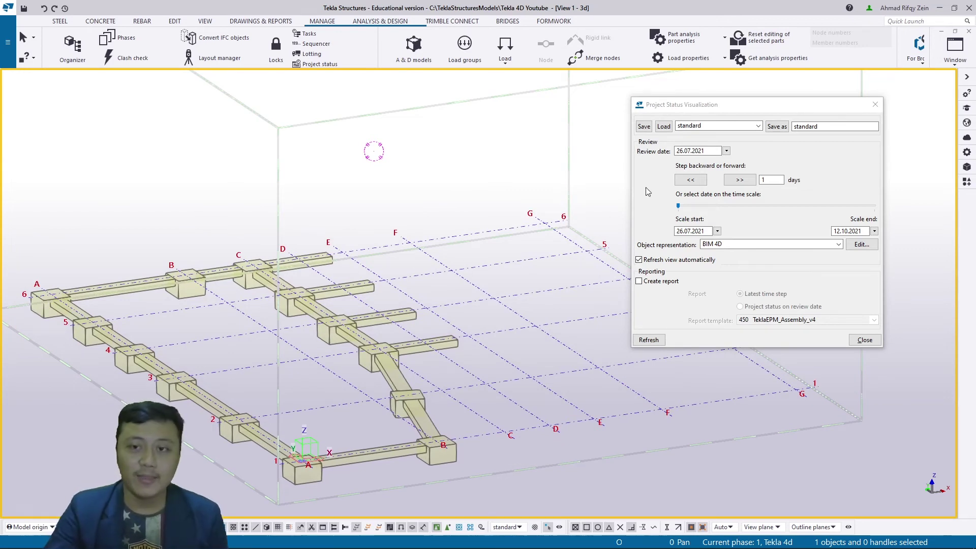
Step the review date forward one day at a time to 02.08.2021, observing the Zona A foundation's status color.
{"action": "left_click", "coordinate": [737, 180]}
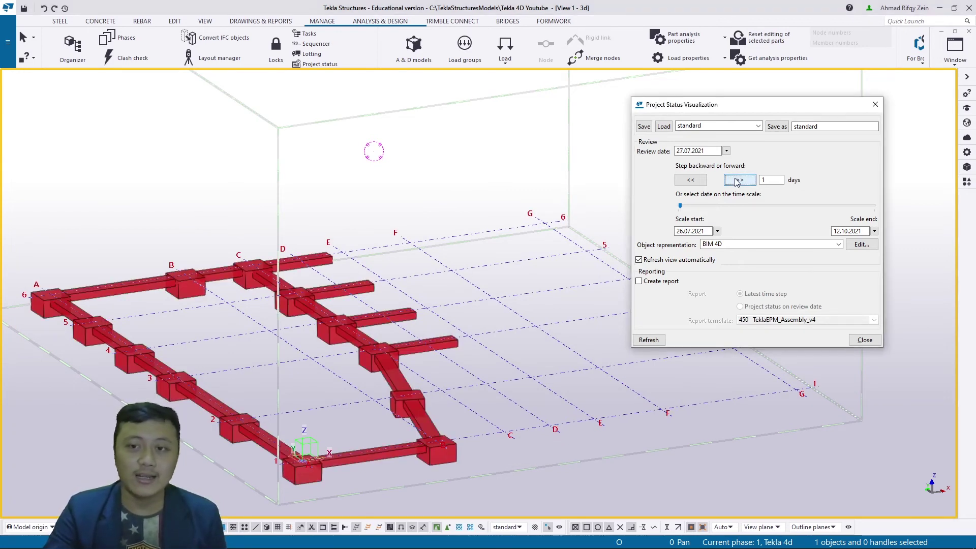
{"action": "scroll", "coordinate": [281, 328], "scroll_direction": "down", "scroll_amount": 2}
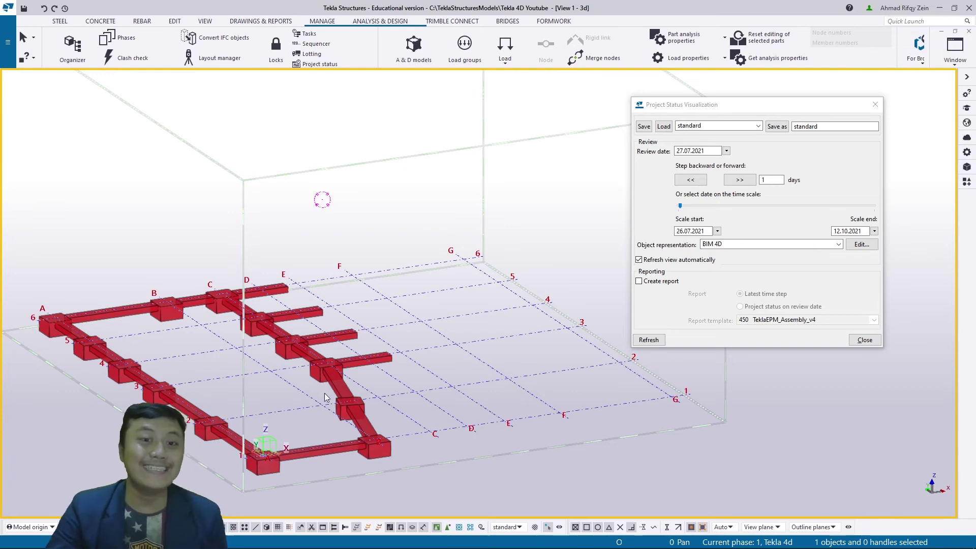
{"action": "scroll", "coordinate": [311, 391], "scroll_direction": "down", "scroll_amount": 1}
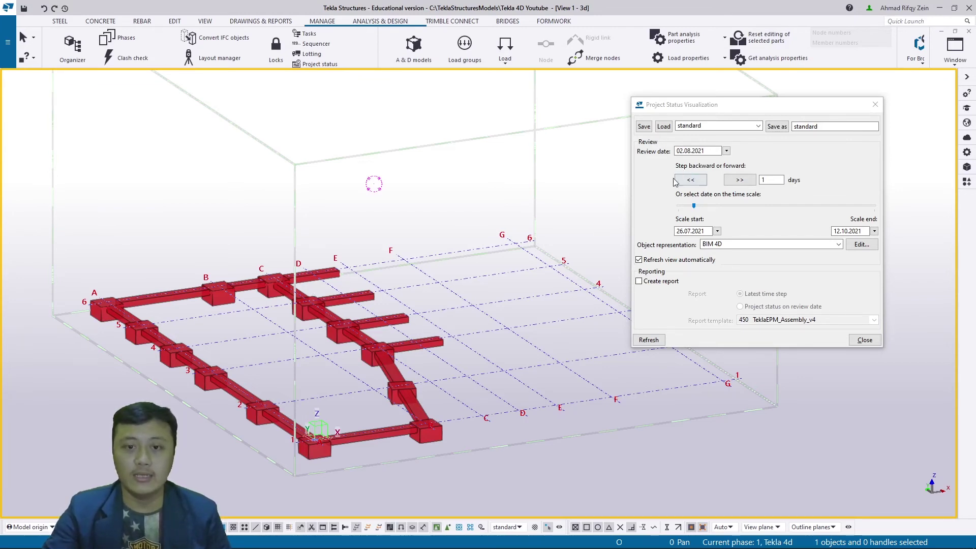
Return the review date to the scale start, 26.07.2021, and inspect the Zona A foundation again.
{"action": "left_click", "coordinate": [703, 181]}
{"action": "left_click", "coordinate": [692, 205]}
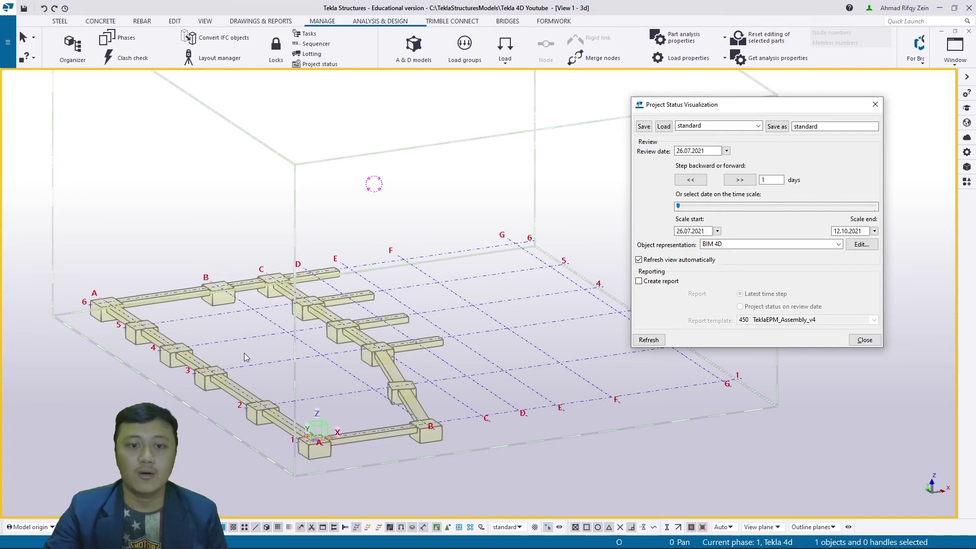
{"action": "middle_click_drag", "start_coordinate": [303, 361], "coordinate": [366, 378]}
{"action": "middle_click_drag", "start_coordinate": [453, 378], "coordinate": [393, 339]}
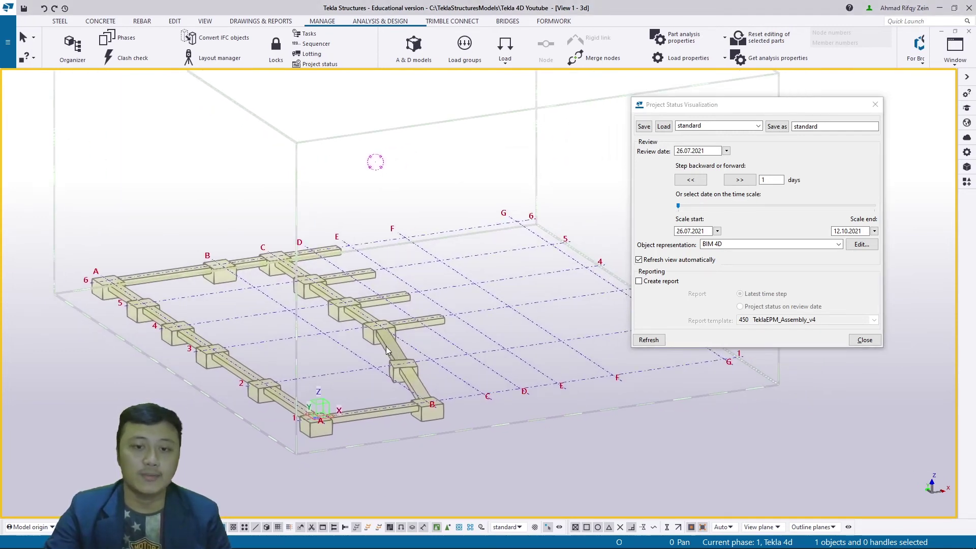
{"action": "middle_click_drag", "start_coordinate": [491, 306], "coordinate": [487, 319]}
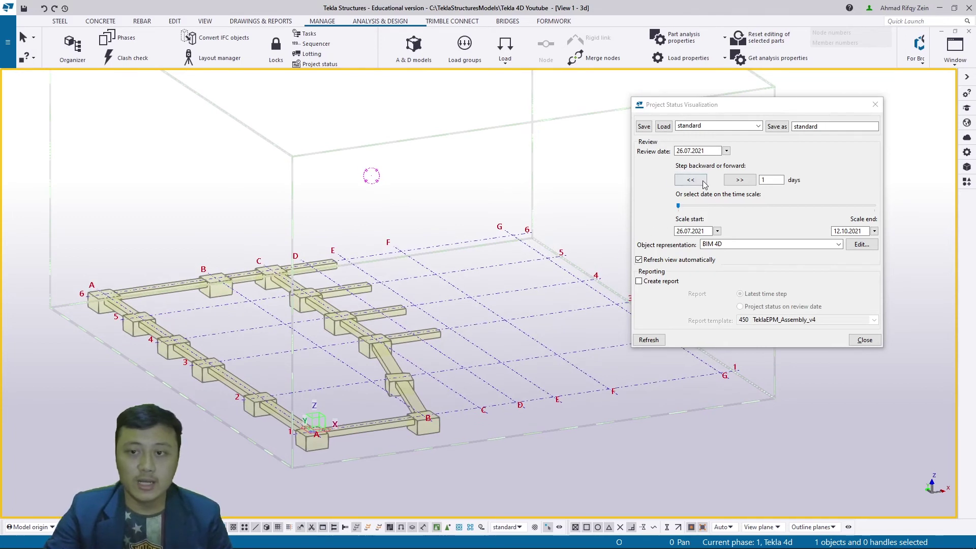
Advance the review date in one-day steps from the scale start to 04.08.2021.
{"action": "left_click", "coordinate": [740, 181]}
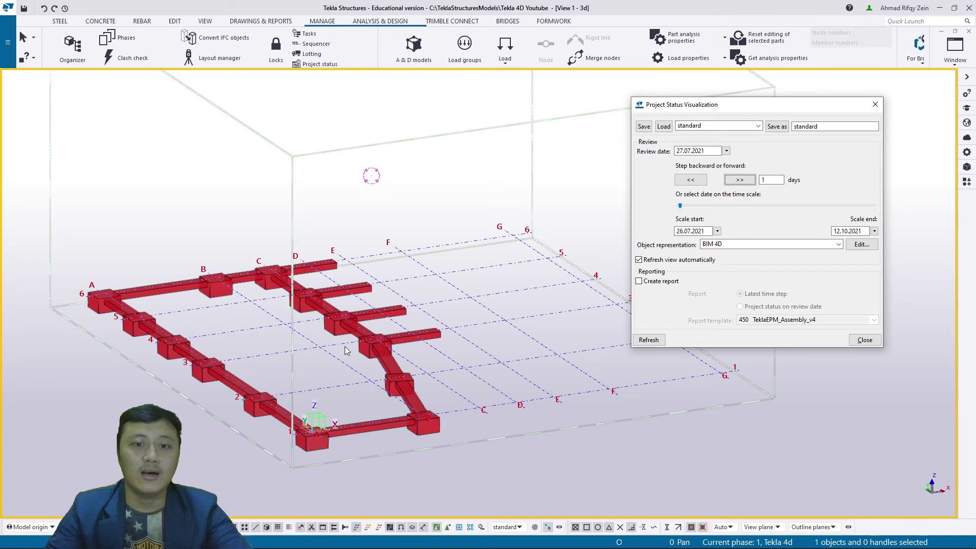
{"action": "left_click", "coordinate": [753, 182]}
{"action": "left_click", "coordinate": [749, 182]}
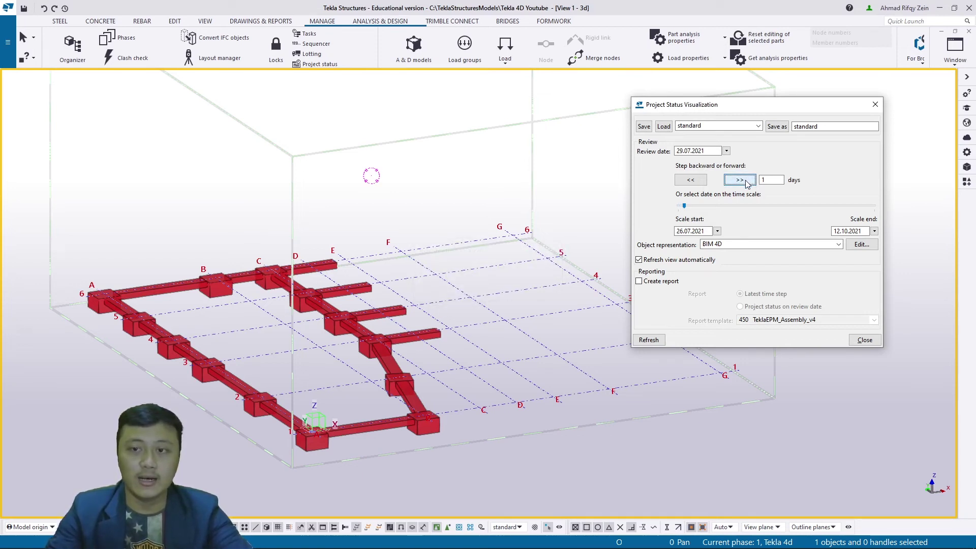
{"action": "left_click", "coordinate": [740, 180]}
{"action": "left_click", "coordinate": [740, 180]}
{"action": "left_click", "coordinate": [739, 180]}
{"action": "left_click", "coordinate": [740, 180]}
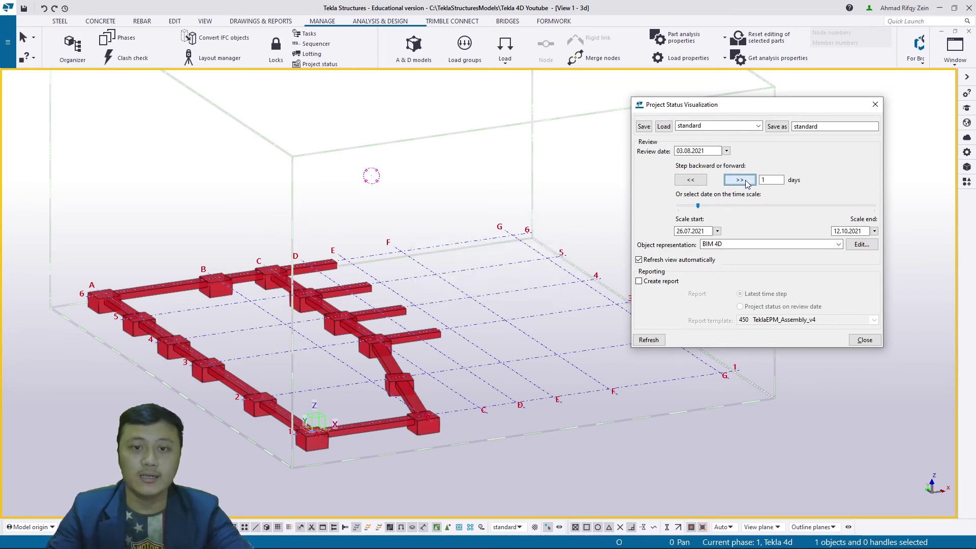
{"action": "left_click", "coordinate": [740, 180]}
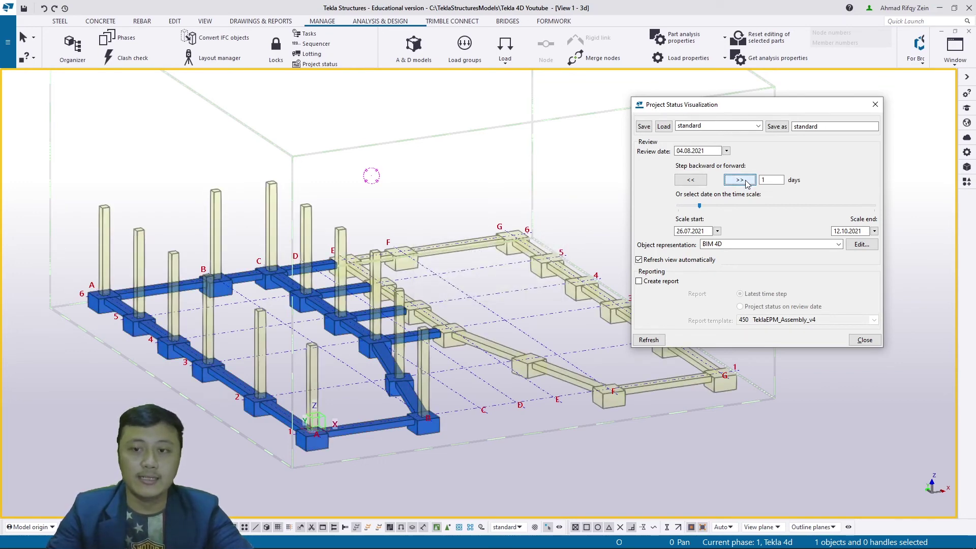
Examine the foundations and first-storey columns on the 04.08.2021 review date, and step the date forward daily to 12.08.2021.
{"action": "scroll", "coordinate": [442, 321], "scroll_direction": "down", "scroll_amount": 1}
{"action": "middle_click_drag", "start_coordinate": [460, 315], "coordinate": [450, 297]}
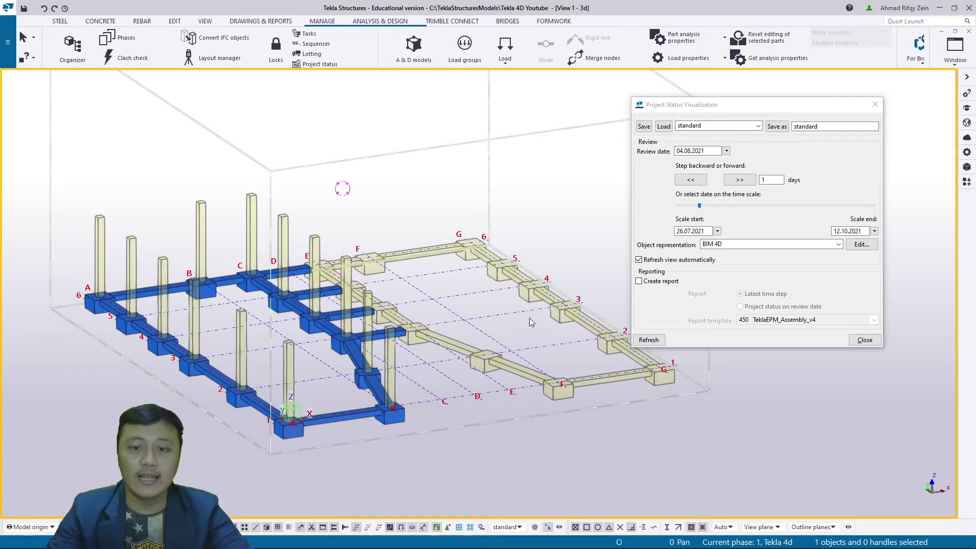
{"action": "middle_click_drag", "start_coordinate": [529, 319], "coordinate": [471, 319]}
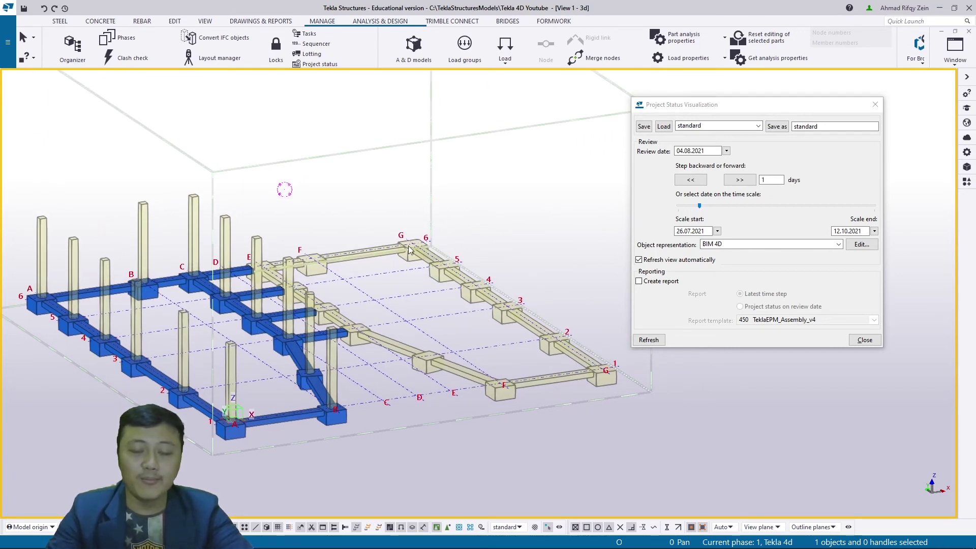
{"action": "middle_click_drag", "start_coordinate": [430, 356], "coordinate": [503, 331]}
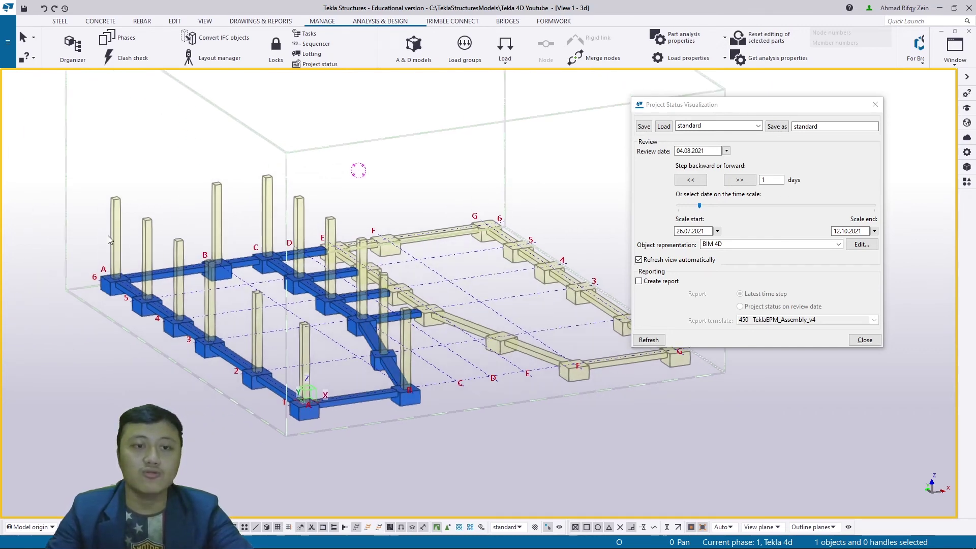
{"action": "middle_click_drag", "start_coordinate": [480, 385], "coordinate": [456, 404]}
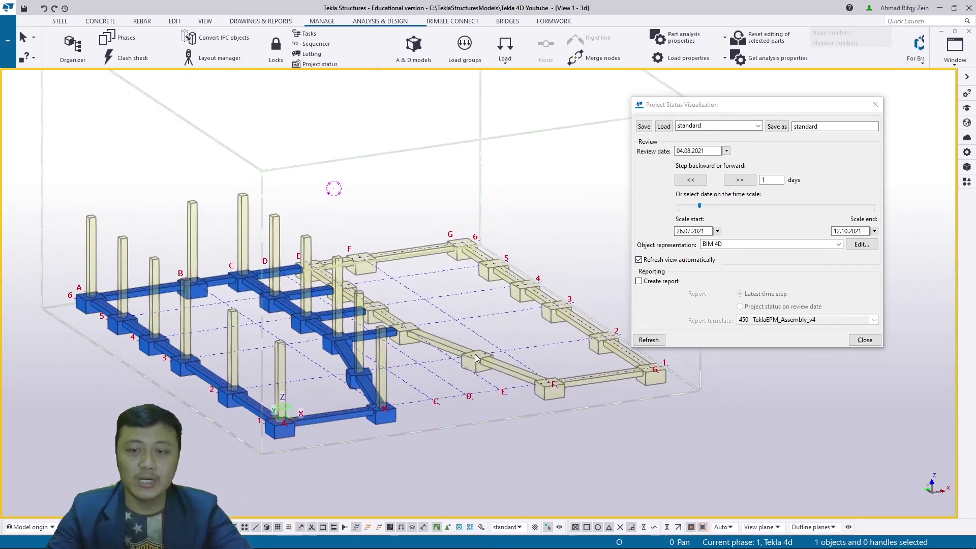
{"action": "left_click", "coordinate": [739, 179]}
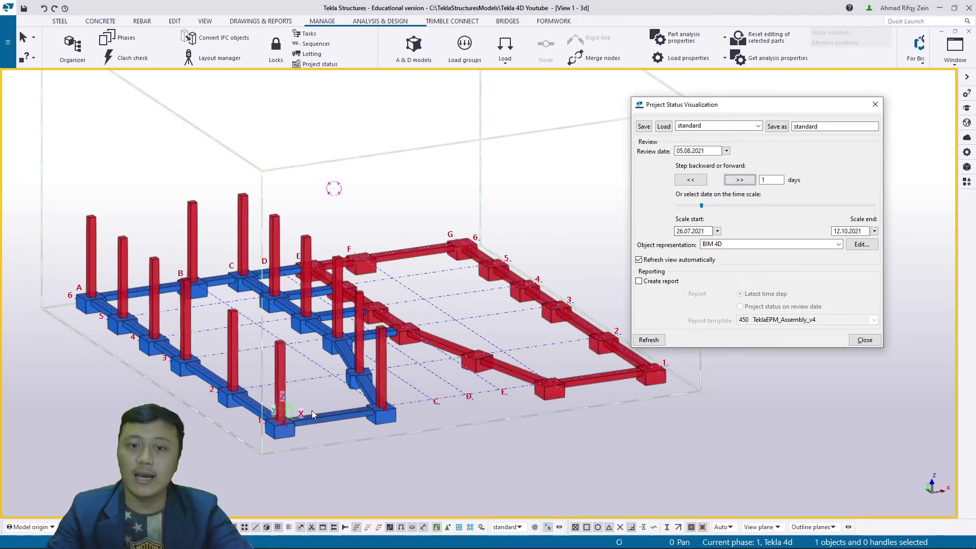
{"action": "left_click", "coordinate": [739, 180]}
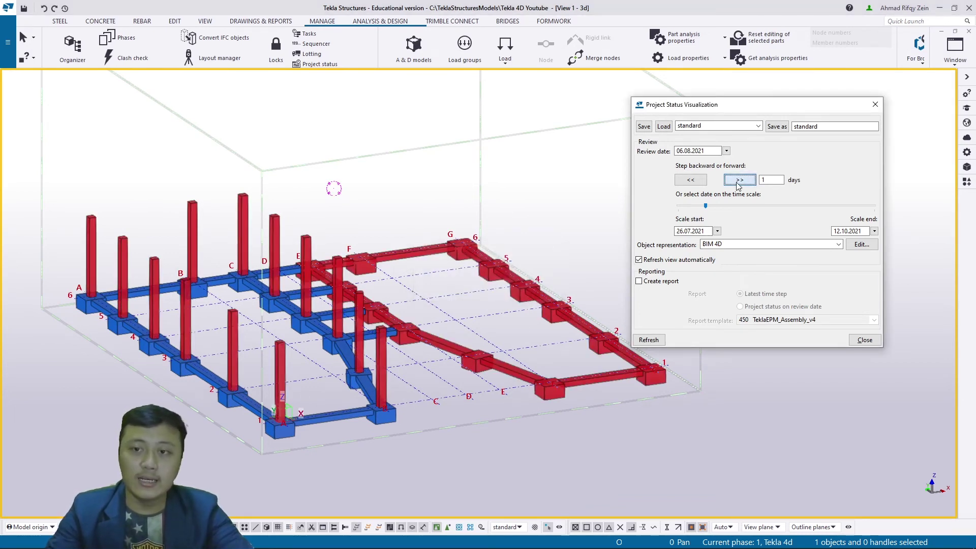
{"action": "left_click", "coordinate": [739, 180]}
{"action": "left_click", "coordinate": [739, 180]}
{"action": "left_click", "coordinate": [739, 180]}
{"action": "left_click", "coordinate": [740, 180]}
{"action": "left_click", "coordinate": [740, 180]}
{"action": "left_click", "coordinate": [739, 180]}
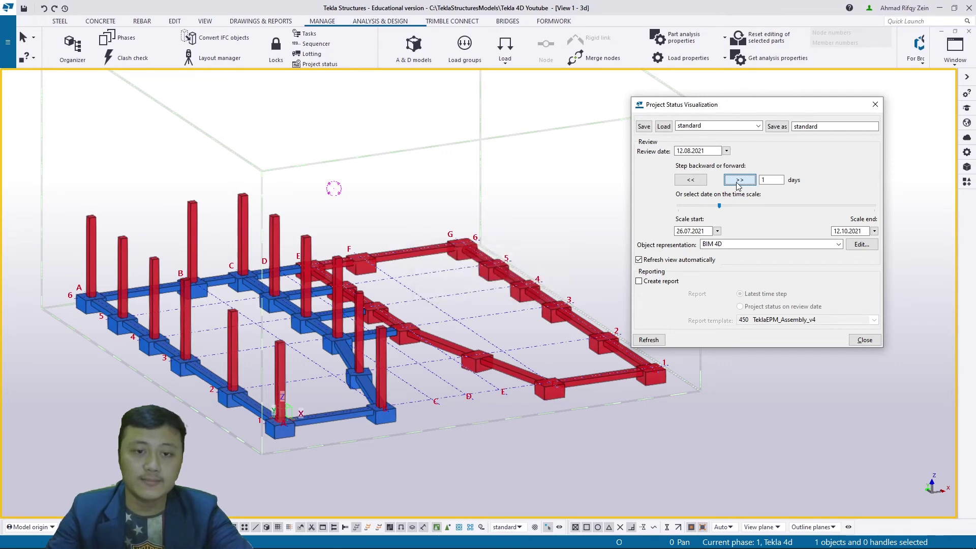
Step the review date forward to 13.08.2021 and examine the not-started first-storey beams, slabs and columns.
{"action": "left_click", "coordinate": [739, 180]}
{"action": "left_click", "coordinate": [691, 181]}
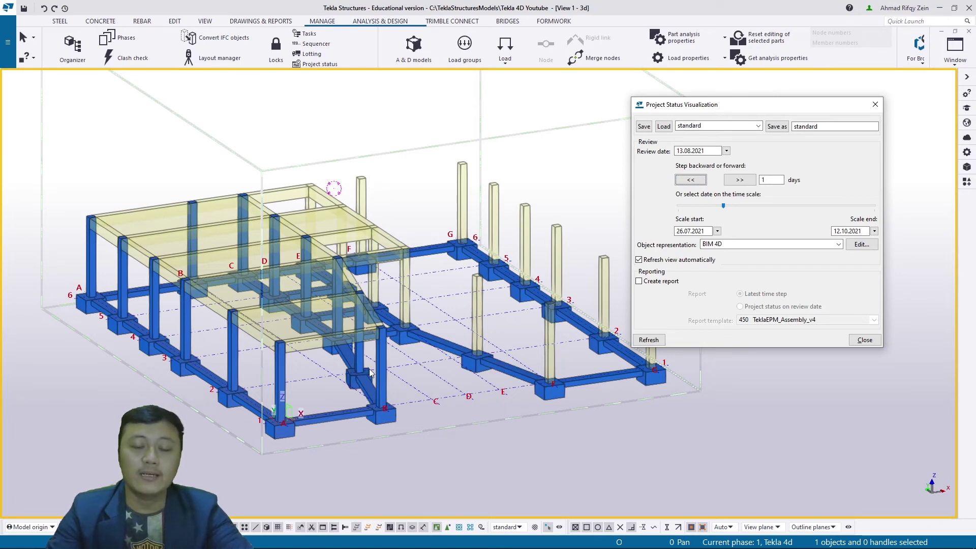
{"action": "middle_click_drag", "start_coordinate": [379, 380], "coordinate": [316, 398]}
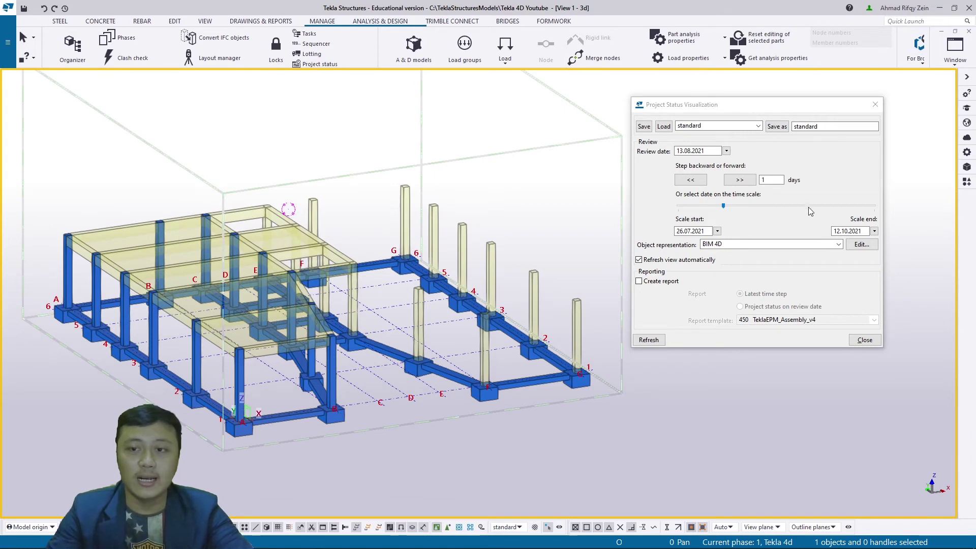
Advance the review date in one-day steps to 13.09.2021, following the status colors of the first and second storeys.
{"action": "left_click", "coordinate": [740, 179]}
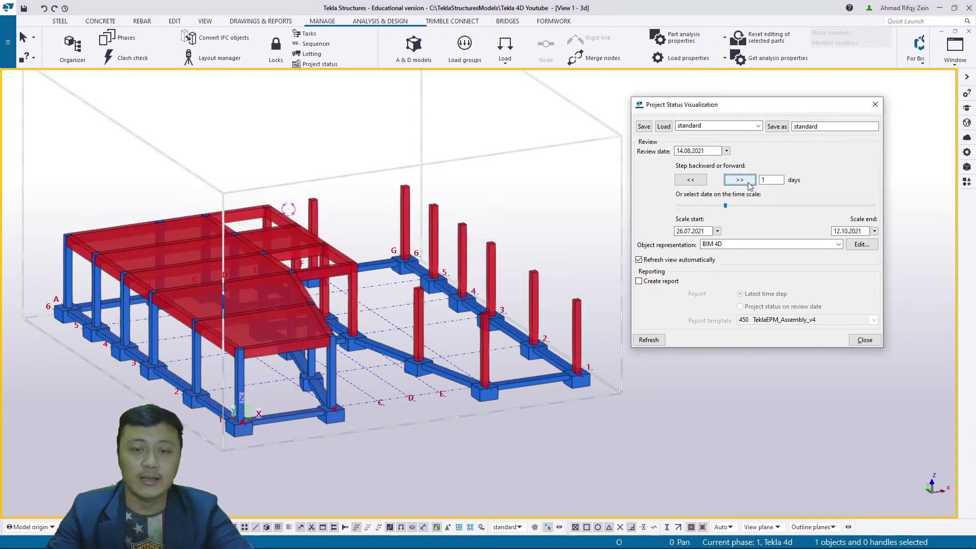
{"action": "left_click", "coordinate": [739, 180]}
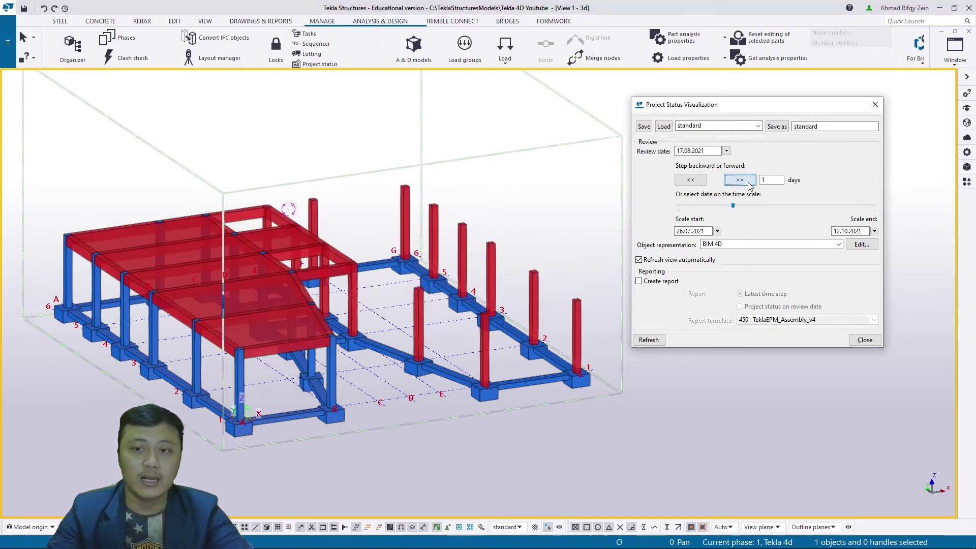
{"action": "left_click", "coordinate": [740, 180]}
{"action": "left_click", "coordinate": [739, 179]}
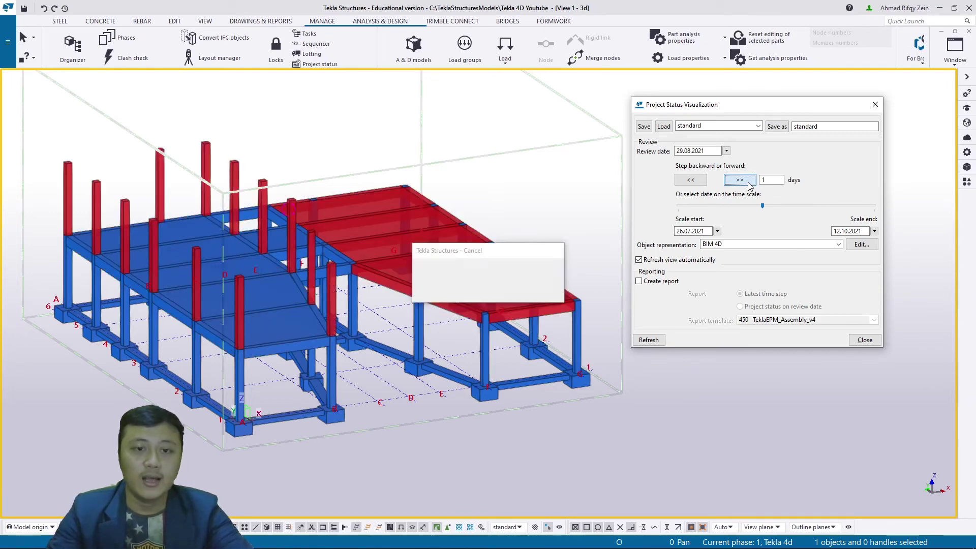
{"action": "left_click", "coordinate": [748, 183]}
{"action": "left_click", "coordinate": [748, 183]}
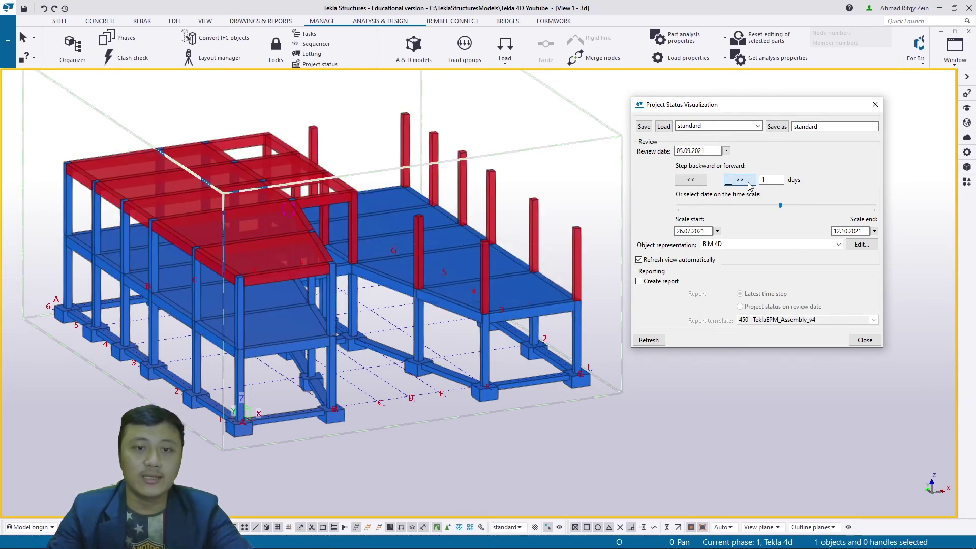
{"action": "left_click", "coordinate": [748, 183]}
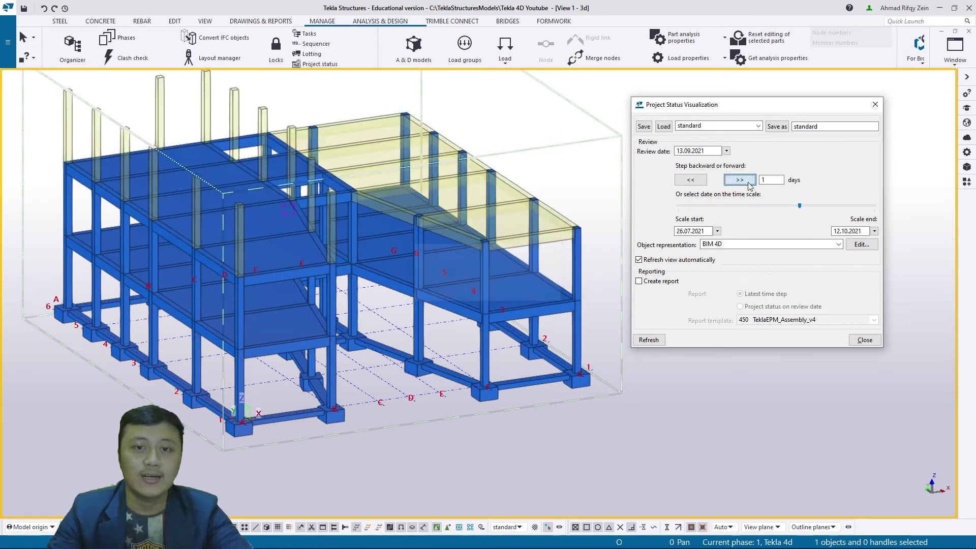
Continue stepping the review date forward daily to 26.09.2021, keeping the whole building in view.
{"action": "left_click", "coordinate": [748, 182]}
{"action": "left_click", "coordinate": [740, 180]}
{"action": "left_click", "coordinate": [740, 180]}
{"action": "left_click", "coordinate": [740, 179]}
{"action": "left_click", "coordinate": [739, 180]}
{"action": "left_click", "coordinate": [740, 180]}
{"action": "left_click", "coordinate": [739, 180]}
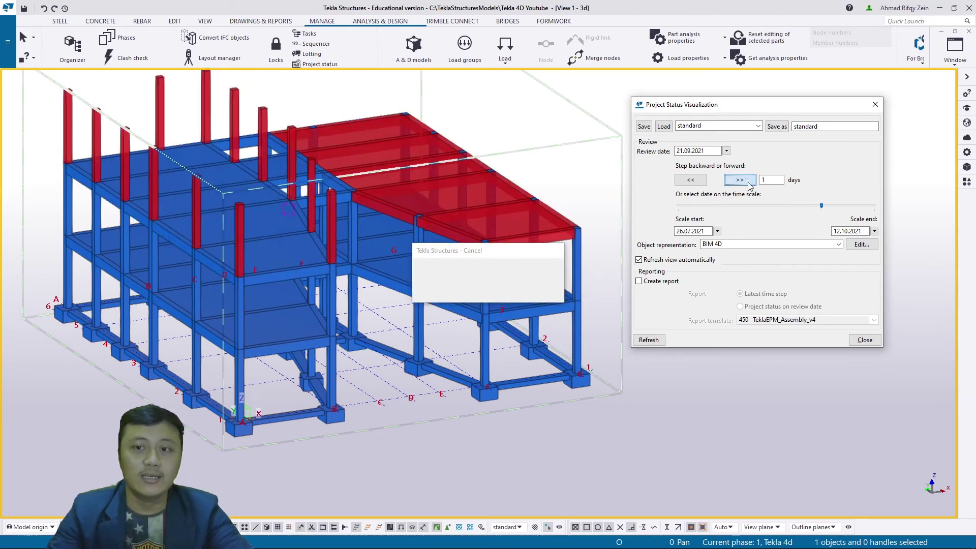
{"action": "left_click", "coordinate": [739, 180]}
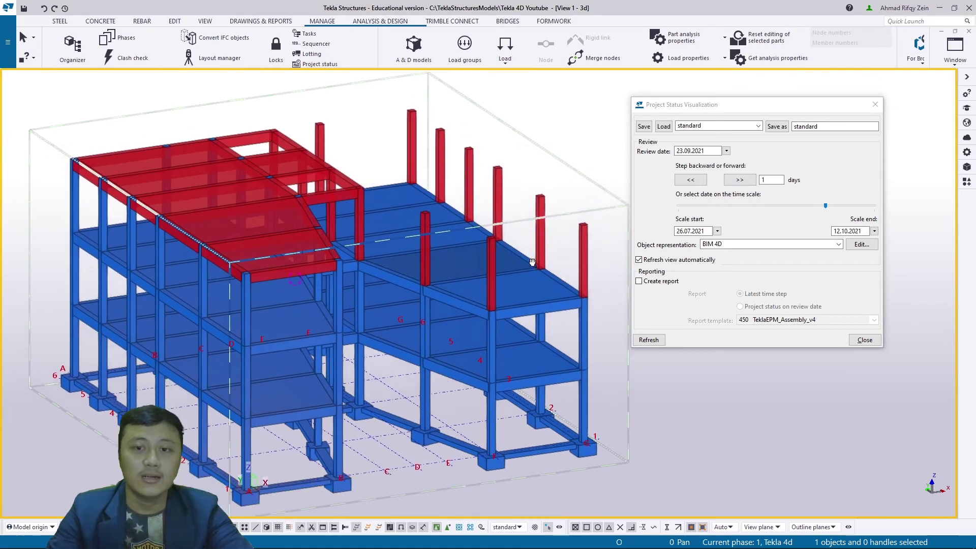
{"action": "left_click", "coordinate": [739, 180]}
{"action": "left_click", "coordinate": [739, 180]}
{"action": "left_click", "coordinate": [739, 180]}
{"action": "left_click", "coordinate": [740, 179]}
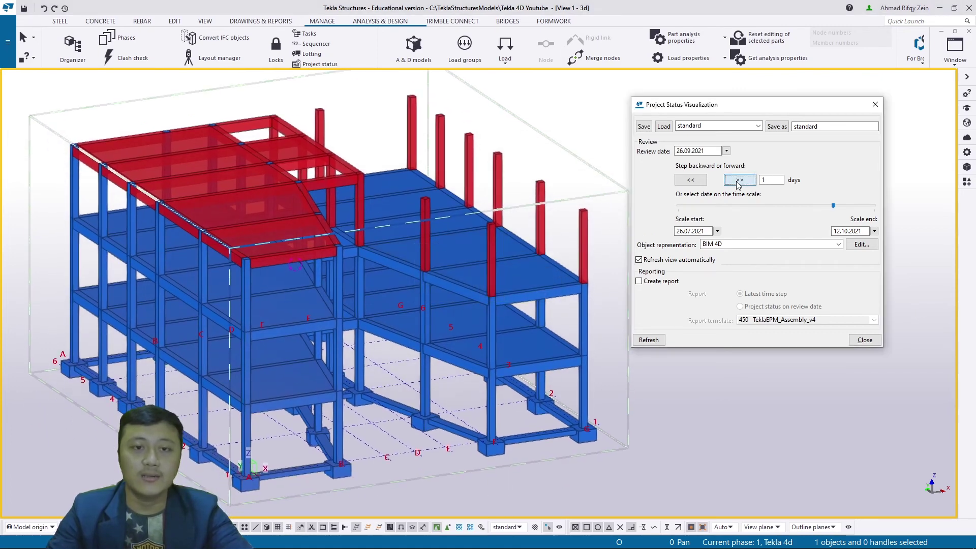
Step the review date forward one day at a time to 14.10.2021, past the scale end.
{"action": "left_click", "coordinate": [739, 180]}
{"action": "left_click", "coordinate": [738, 184]}
{"action": "left_click", "coordinate": [738, 184]}
{"action": "left_click", "coordinate": [738, 184]}
{"action": "left_click", "coordinate": [739, 184]}
{"action": "left_click", "coordinate": [738, 184]}
{"action": "left_click", "coordinate": [739, 184]}
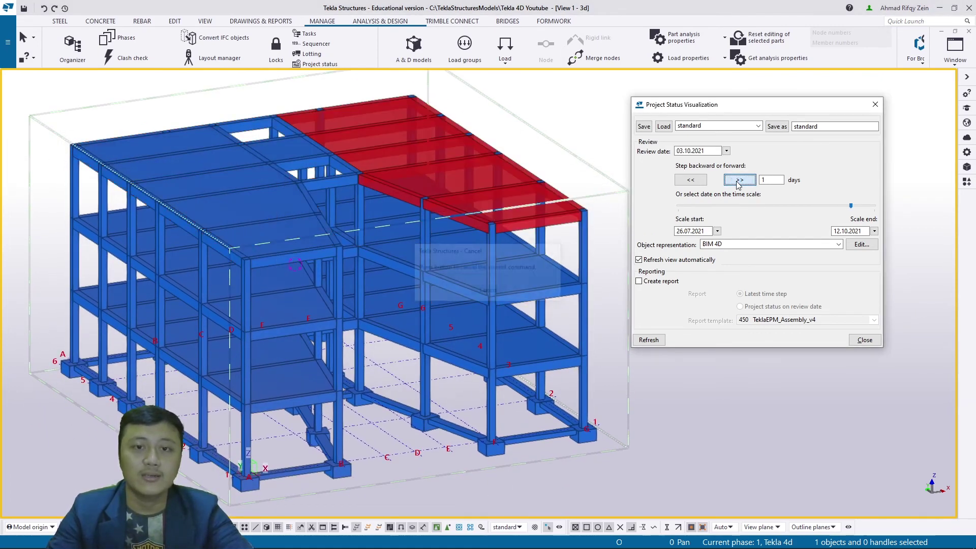
{"action": "left_click", "coordinate": [739, 184]}
{"action": "left_click", "coordinate": [738, 184]}
{"action": "left_click", "coordinate": [738, 179]}
{"action": "left_click", "coordinate": [739, 180]}
{"action": "left_click", "coordinate": [738, 180]}
{"action": "left_click", "coordinate": [739, 180]}
{"action": "left_click", "coordinate": [739, 180]}
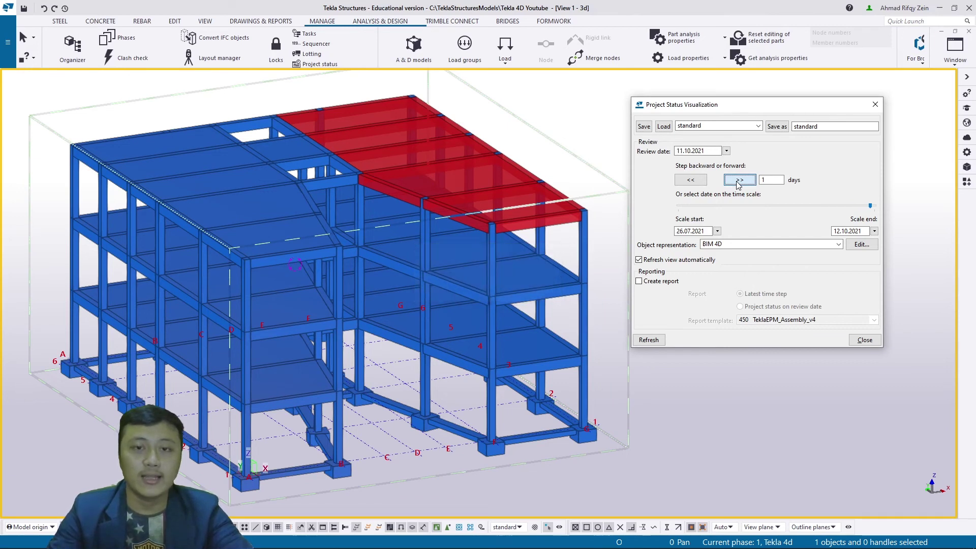
{"action": "left_click", "coordinate": [738, 179]}
{"action": "left_click", "coordinate": [738, 180]}
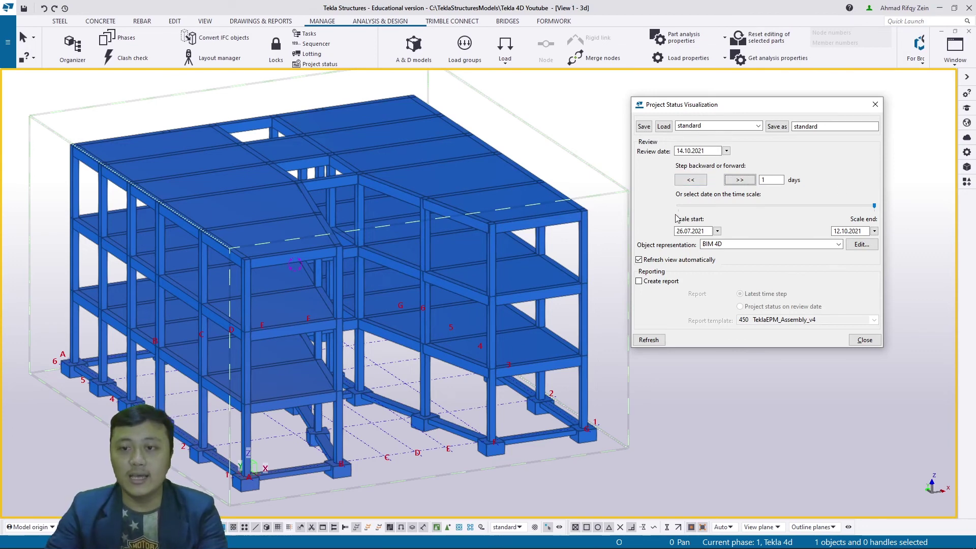
Move the review date back along the time scale to the scale start, 26.07.2021.
{"action": "left_click", "coordinate": [762, 205]}
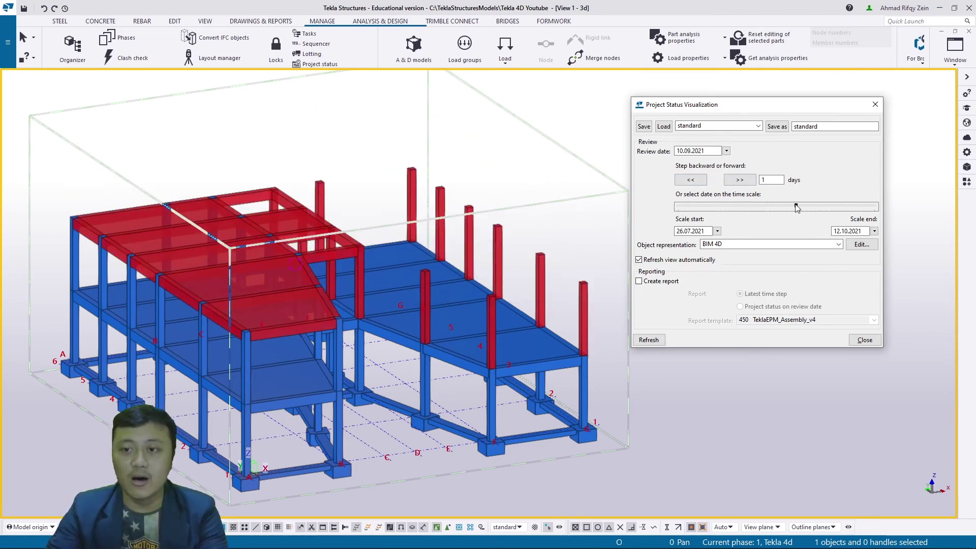
{"action": "left_click_drag", "start_coordinate": [796, 207], "coordinate": [648, 231]}
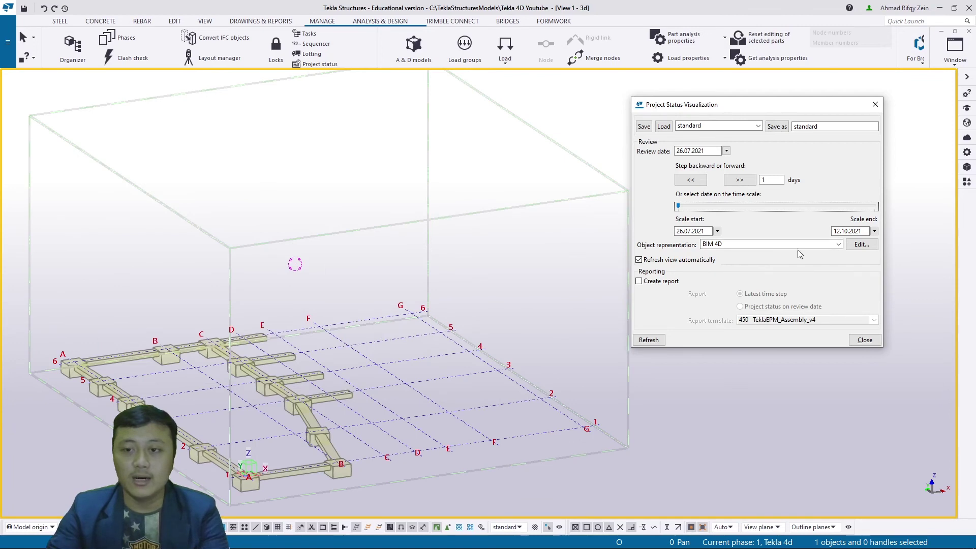
Set the All group's transparency to 90% transparent in the BIM 4D object representation, apply it and refresh the status view.
{"action": "left_click", "coordinate": [861, 244]}
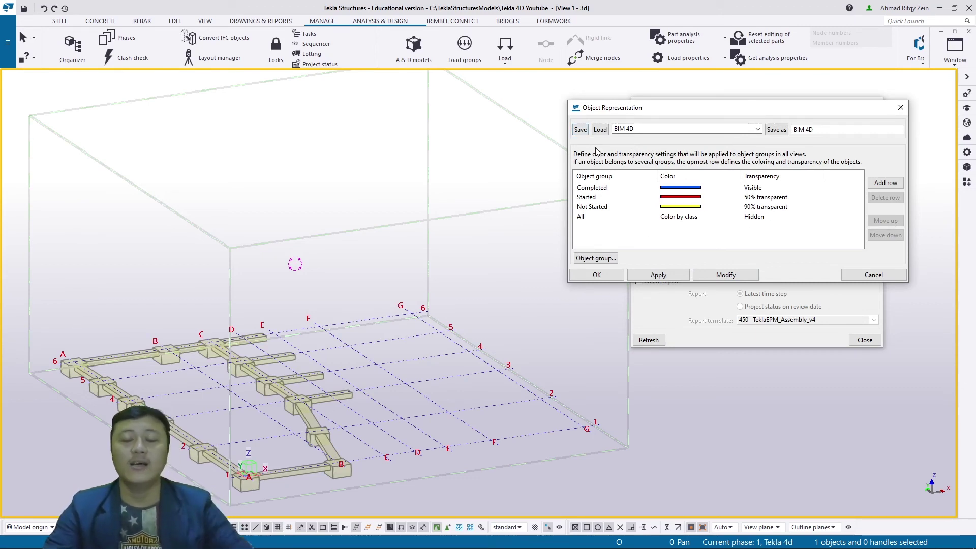
{"action": "left_click", "coordinate": [595, 258]}
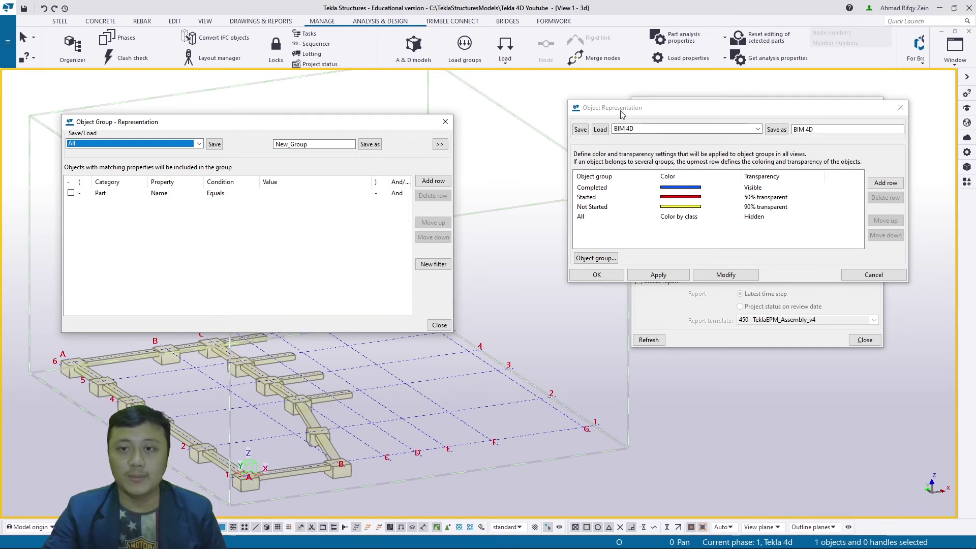
{"action": "left_click", "coordinate": [445, 122]}
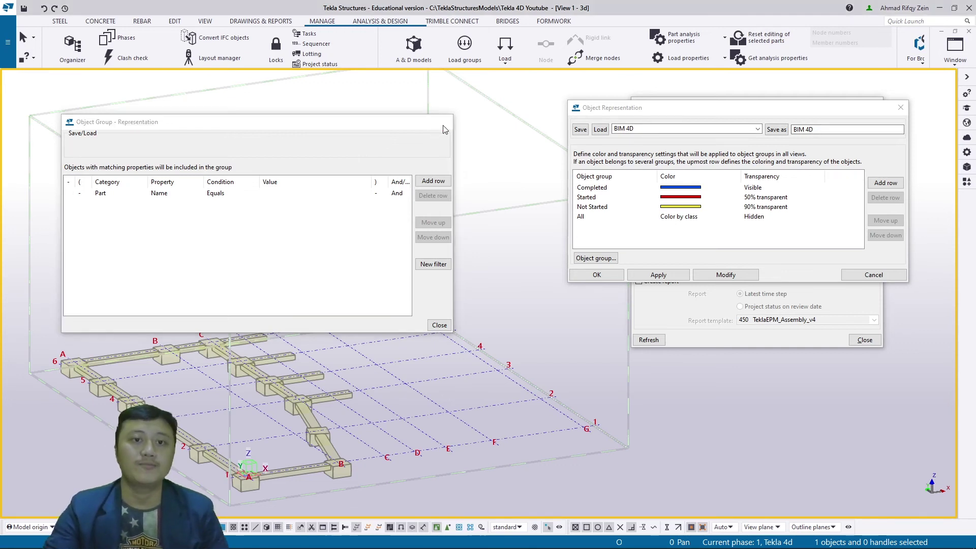
{"action": "left_click", "coordinate": [758, 219]}
{"action": "left_click", "coordinate": [760, 217]}
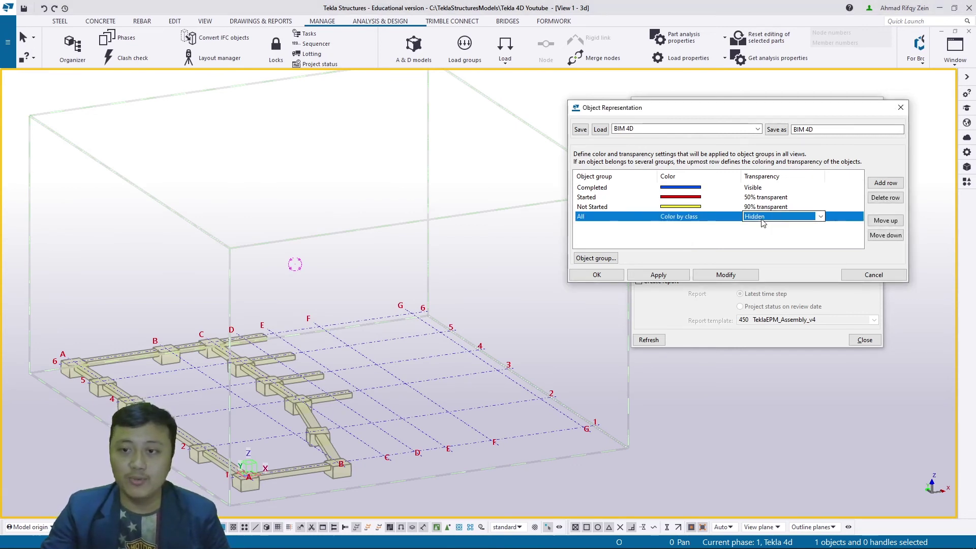
{"action": "left_click", "coordinate": [762, 219]}
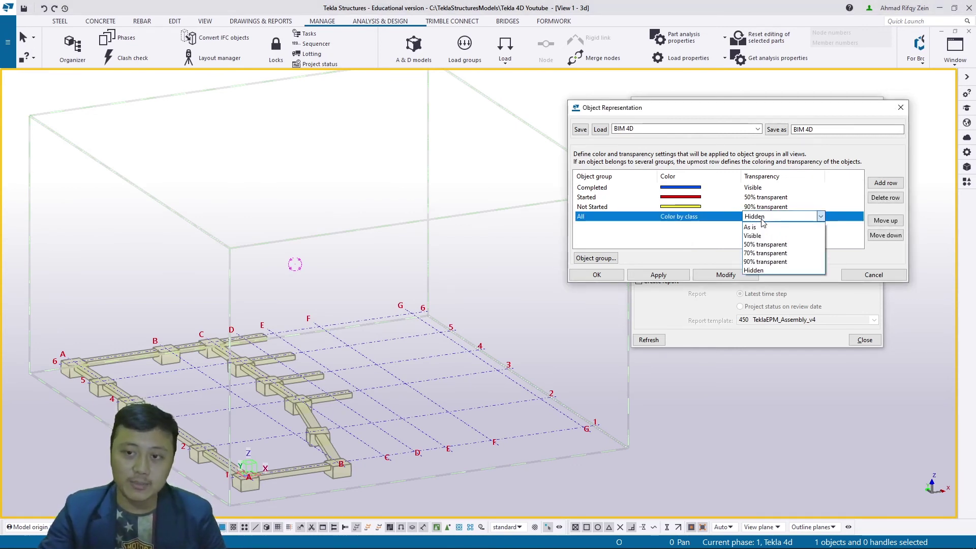
{"action": "left_click", "coordinate": [764, 262]}
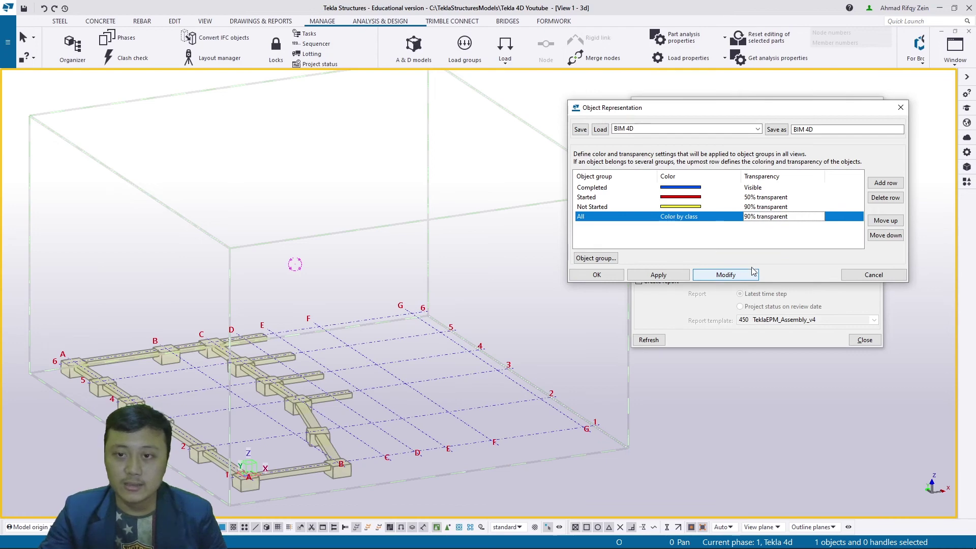
{"action": "left_click", "coordinate": [658, 275]}
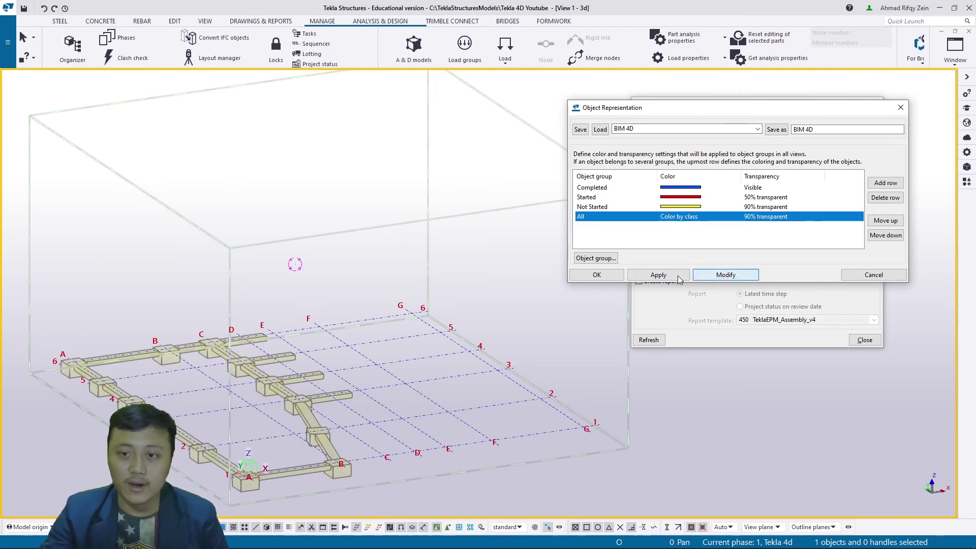
{"action": "left_click", "coordinate": [614, 277]}
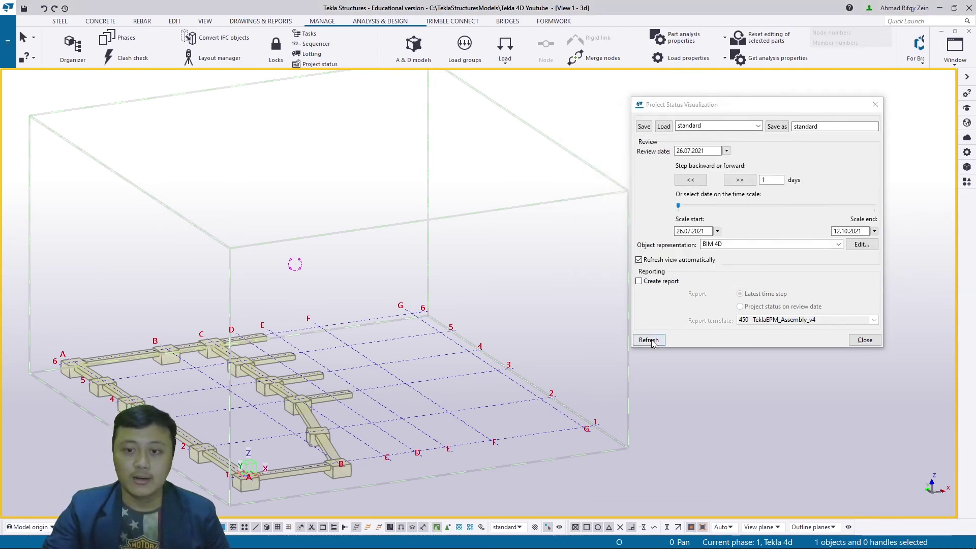
{"action": "left_click", "coordinate": [649, 340]}
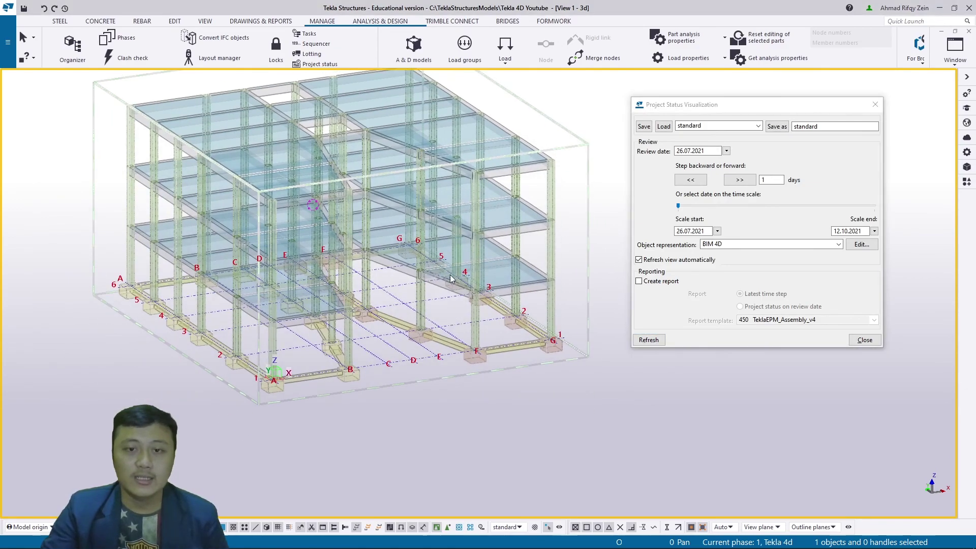
Inspect the transparent unscheduled parts of the building and review the group settings in the BIM 4D object representation.
{"action": "middle_click_drag", "start_coordinate": [450, 278], "coordinate": [414, 305], "text": "ctrl"}
{"action": "scroll", "coordinate": [473, 294], "scroll_direction": "up", "scroll_amount": 5}
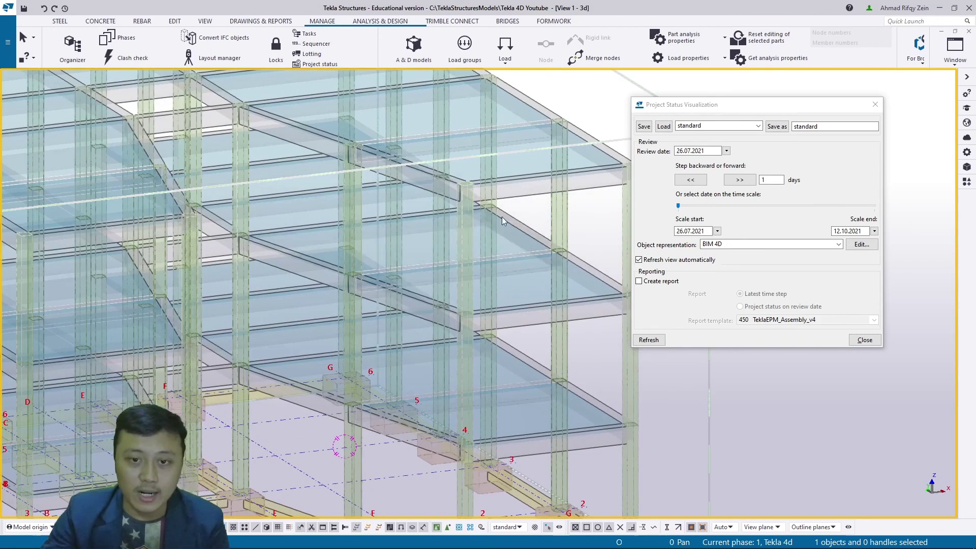
{"action": "scroll", "coordinate": [501, 216], "scroll_direction": "down", "scroll_amount": 5}
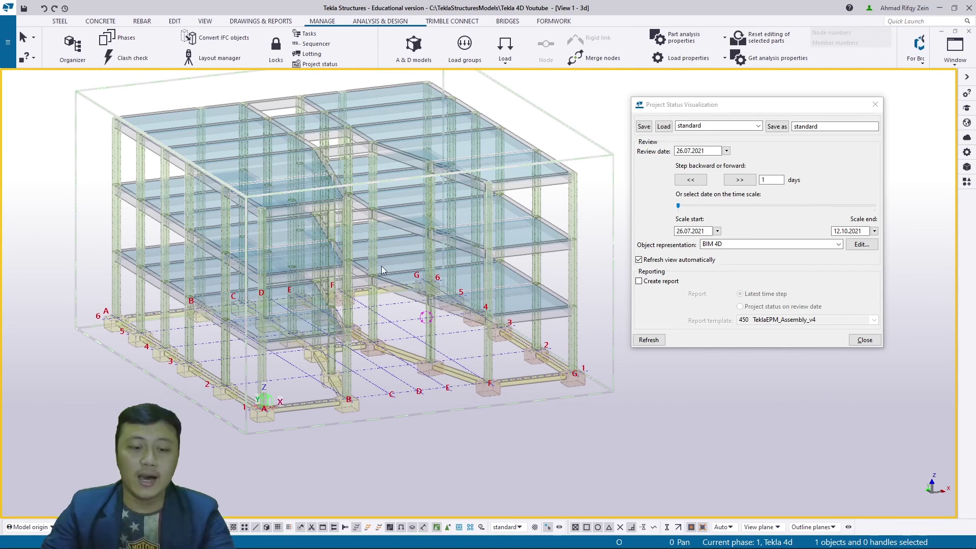
{"action": "key", "text": "alt+Tab"}
{"action": "key", "text": "alt+Tab"}
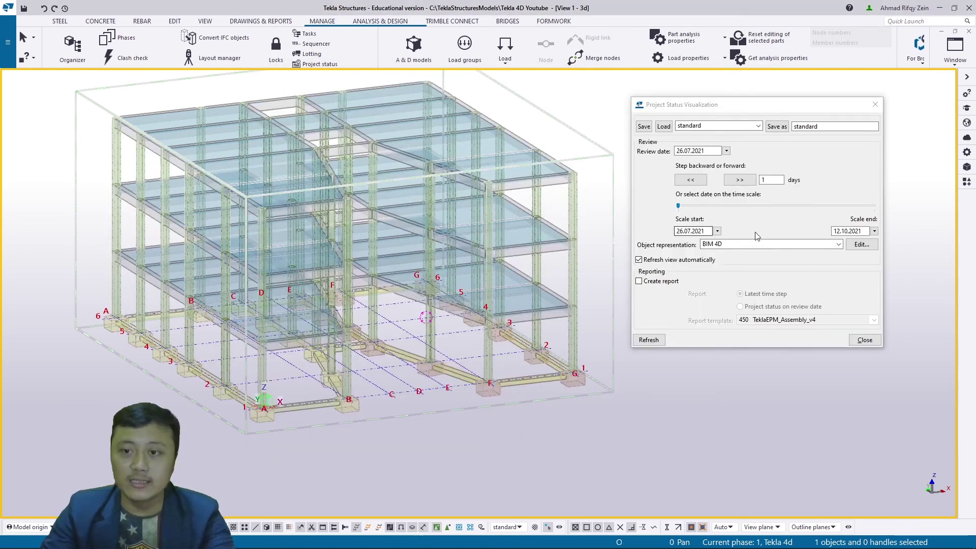
{"action": "left_click", "coordinate": [862, 245]}
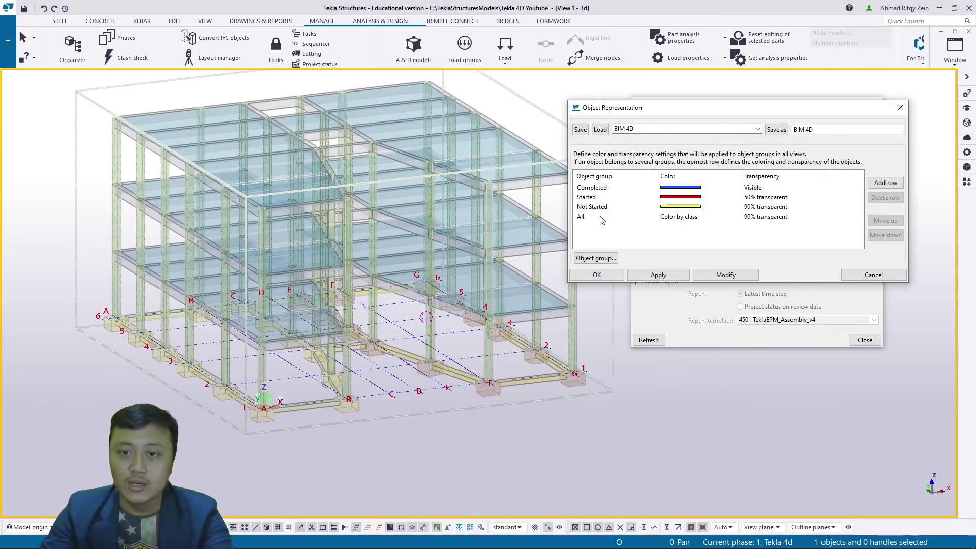
{"action": "middle_click_drag", "start_coordinate": [446, 220], "coordinate": [381, 232]}
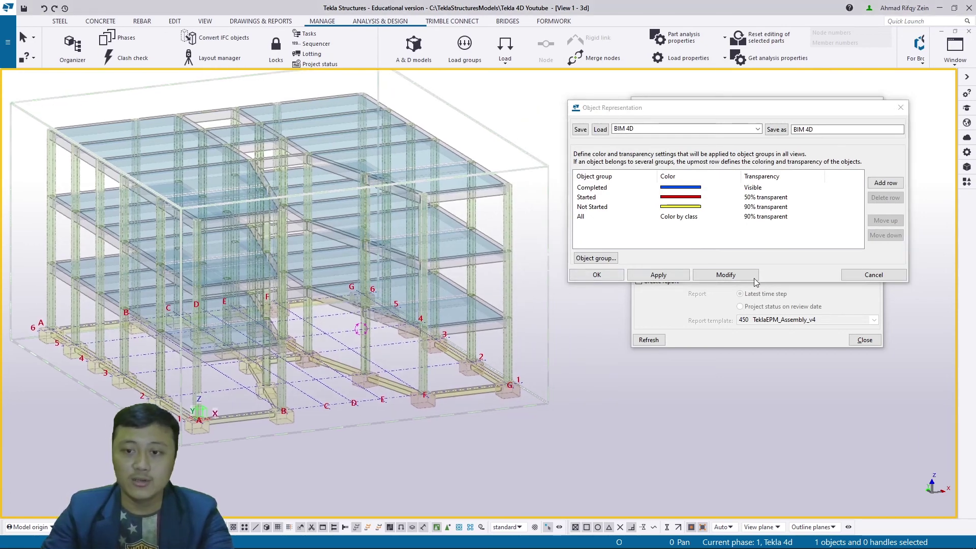
{"action": "left_click", "coordinate": [608, 277]}
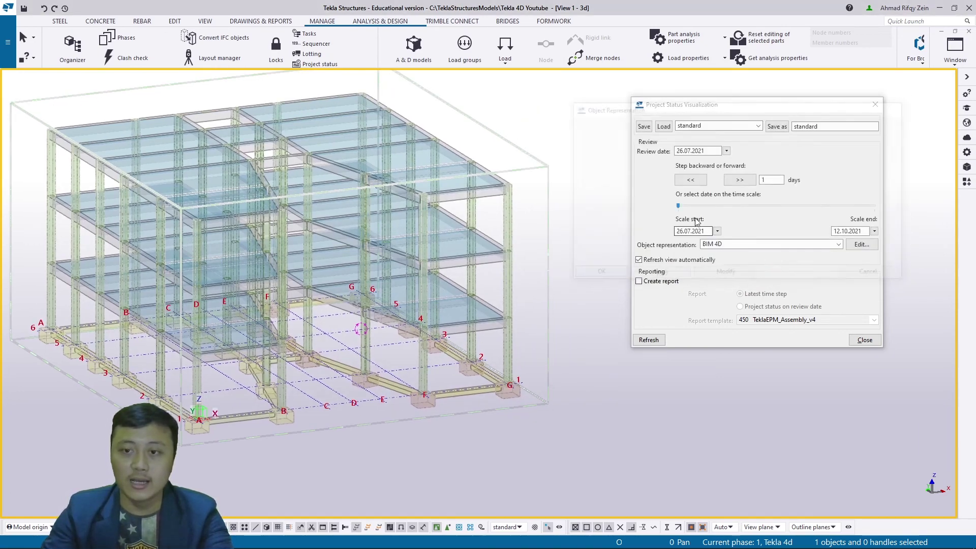
Advance the review date from the scale start in one-day steps to 09.08.2021 with the full building shown transparent.
{"action": "left_click", "coordinate": [741, 182]}
{"action": "left_click", "coordinate": [741, 181]}
{"action": "left_click", "coordinate": [741, 181]}
{"action": "left_click", "coordinate": [742, 182]}
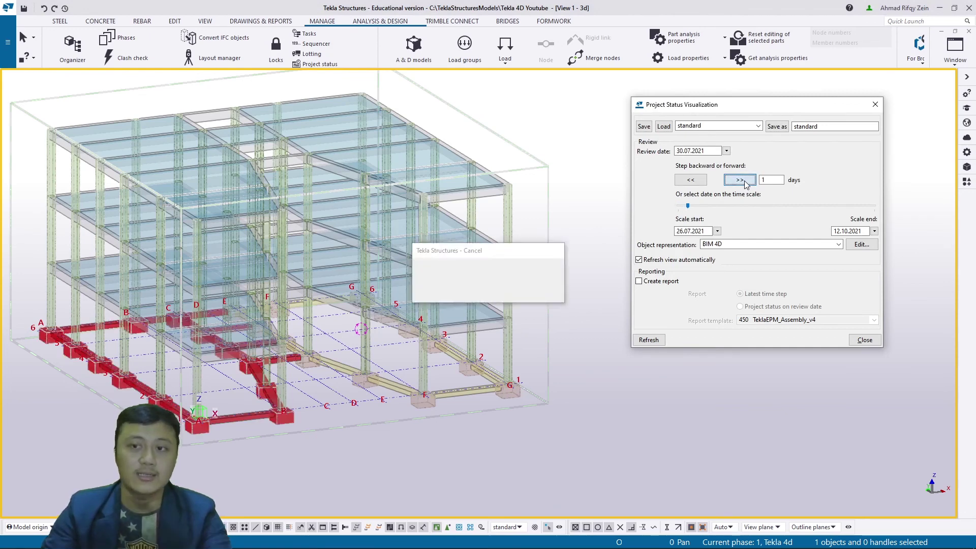
{"action": "left_click", "coordinate": [740, 180]}
{"action": "left_click", "coordinate": [739, 180]}
{"action": "left_click", "coordinate": [740, 180]}
{"action": "left_click", "coordinate": [740, 180]}
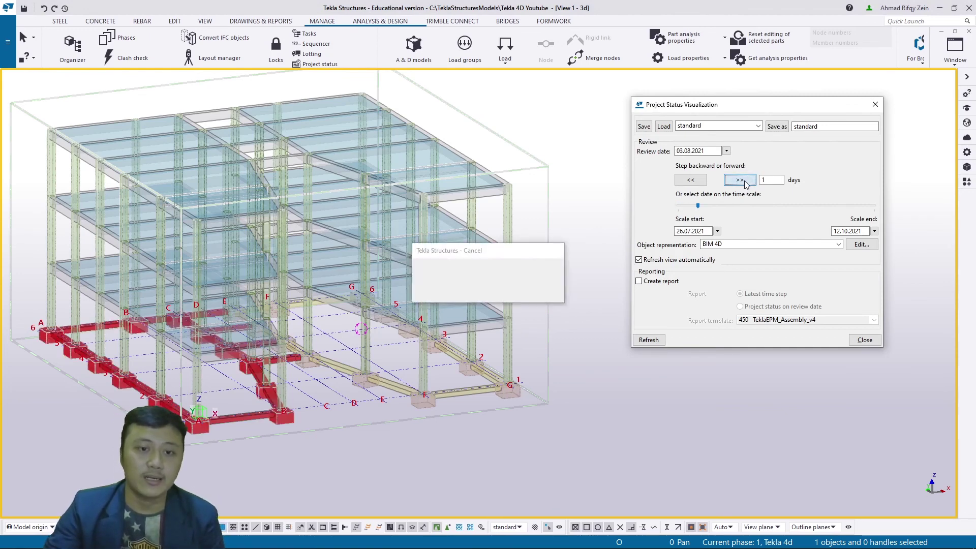
{"action": "left_click", "coordinate": [740, 180]}
{"action": "left_click", "coordinate": [740, 179]}
{"action": "left_click", "coordinate": [739, 180]}
{"action": "left_click", "coordinate": [740, 180]}
{"action": "left_click", "coordinate": [740, 180]}
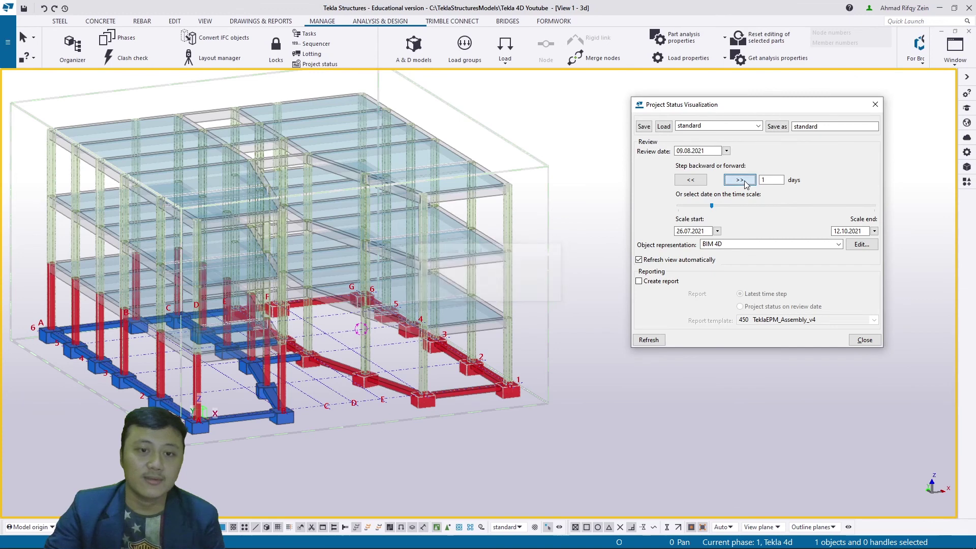
Advance the review date in one-day steps from 09.08.2021 to 26.08.2021 with the unscheduled parts shown transparent.
{"action": "left_click", "coordinate": [740, 179]}
{"action": "left_click", "coordinate": [740, 180]}
{"action": "left_click", "coordinate": [740, 179]}
{"action": "left_click", "coordinate": [740, 179]}
{"action": "left_click", "coordinate": [740, 180]}
{"action": "left_click", "coordinate": [740, 180]}
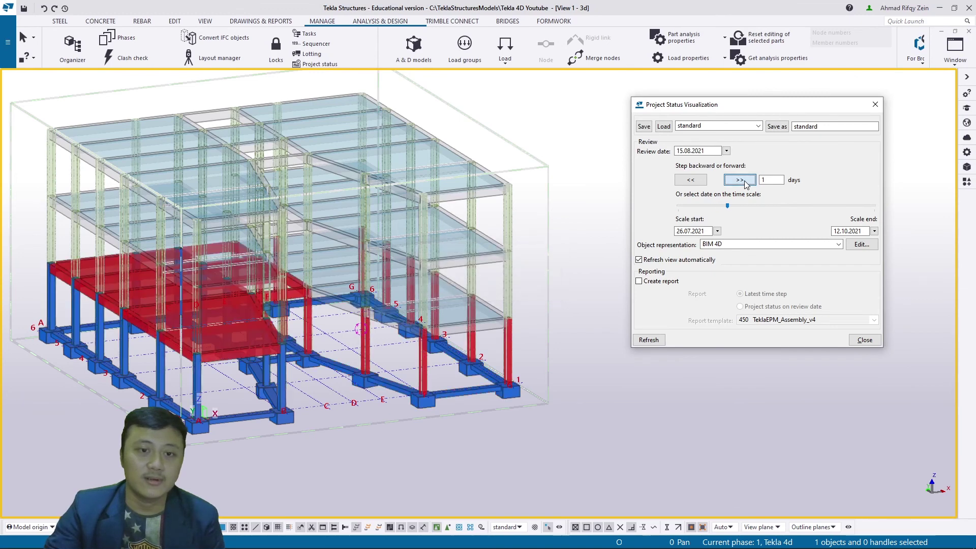
{"action": "left_click", "coordinate": [740, 180]}
{"action": "left_click", "coordinate": [740, 180]}
{"action": "left_click", "coordinate": [740, 180]}
{"action": "left_click", "coordinate": [740, 180]}
{"action": "left_click", "coordinate": [740, 180]}
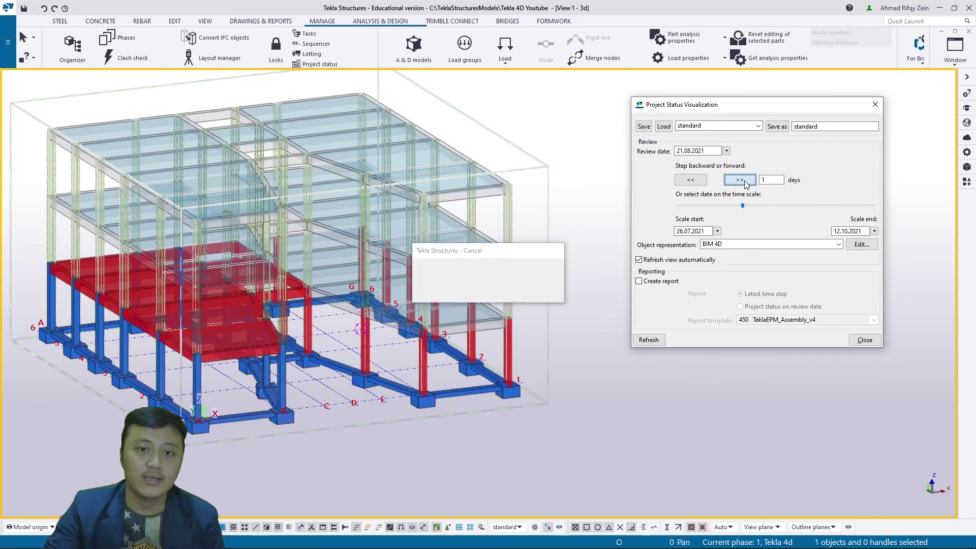
{"action": "left_click", "coordinate": [739, 180]}
{"action": "left_click", "coordinate": [740, 180]}
{"action": "left_click", "coordinate": [740, 180]}
{"action": "left_click", "coordinate": [739, 180]}
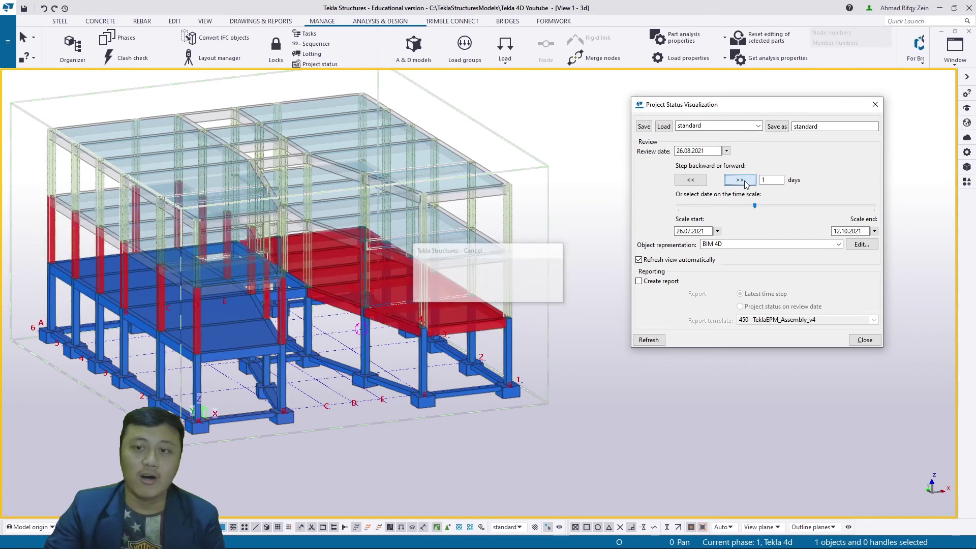
Set the All group's transparency to Hidden in the BIM 4D object representation, apply it and refresh the status view.
{"action": "left_click", "coordinate": [862, 244]}
{"action": "left_click", "coordinate": [776, 218]}
{"action": "left_click", "coordinate": [776, 217]}
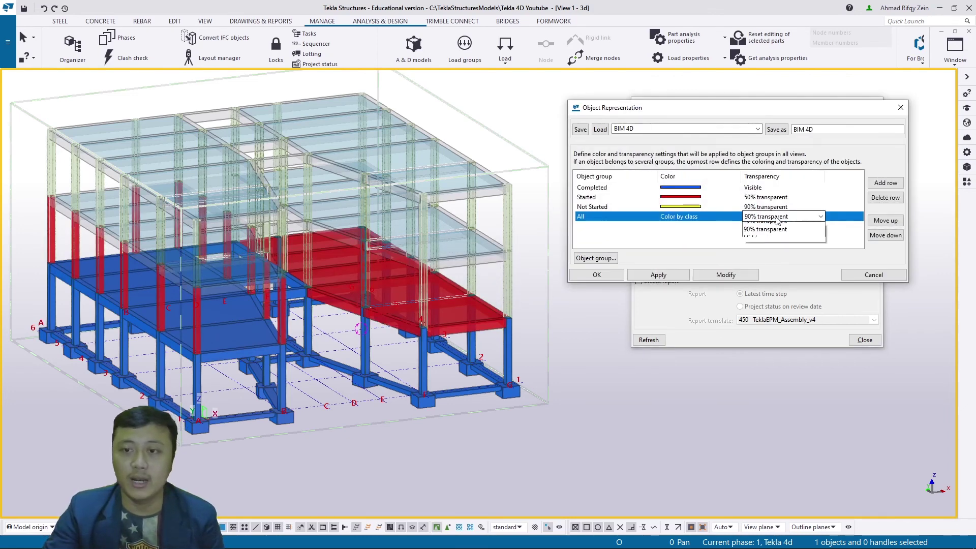
{"action": "left_click", "coordinate": [757, 270]}
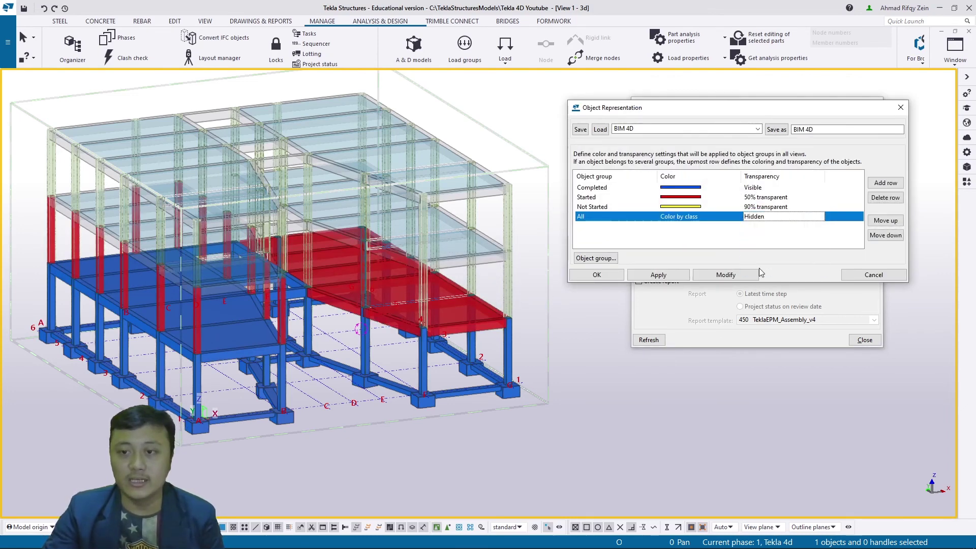
{"action": "left_click", "coordinate": [729, 276]}
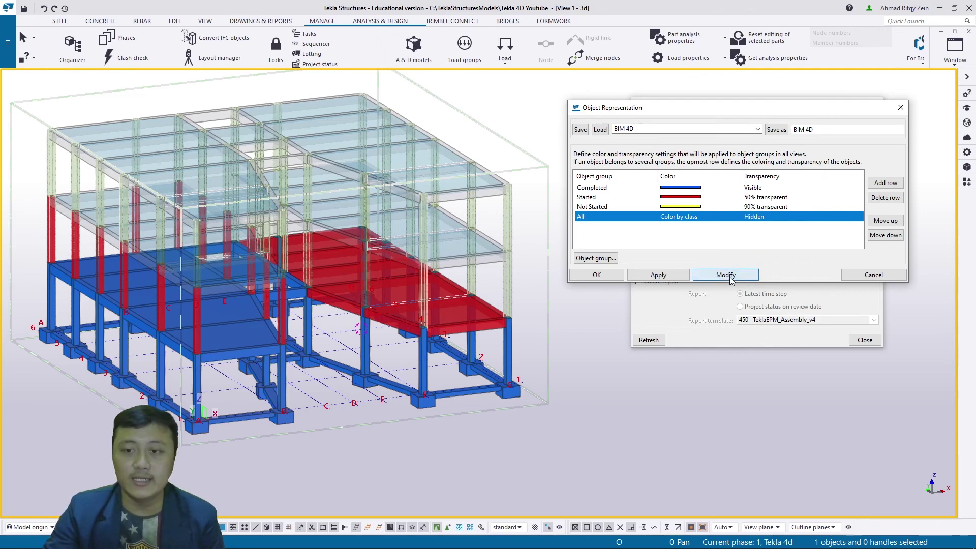
{"action": "left_click", "coordinate": [652, 277]}
{"action": "left_click", "coordinate": [613, 277]}
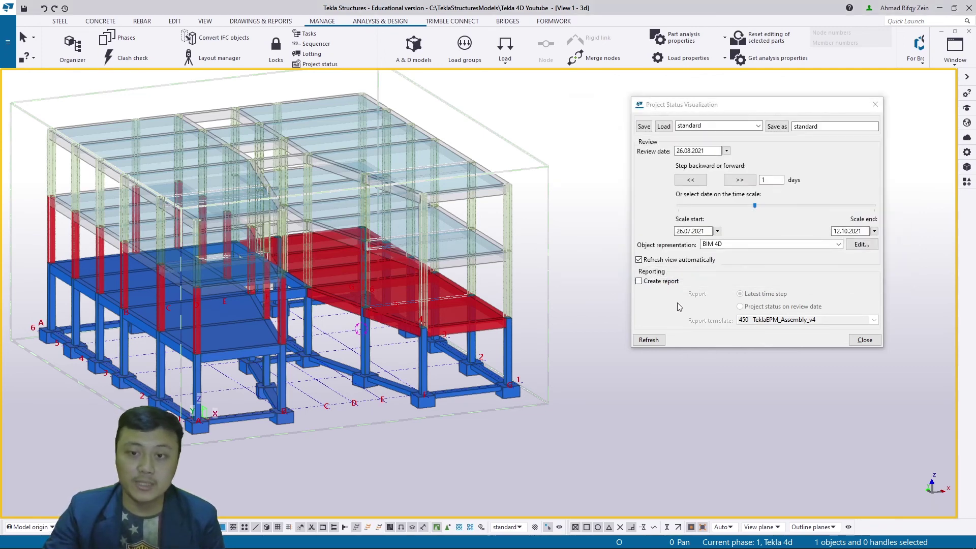
{"action": "left_click", "coordinate": [653, 339]}
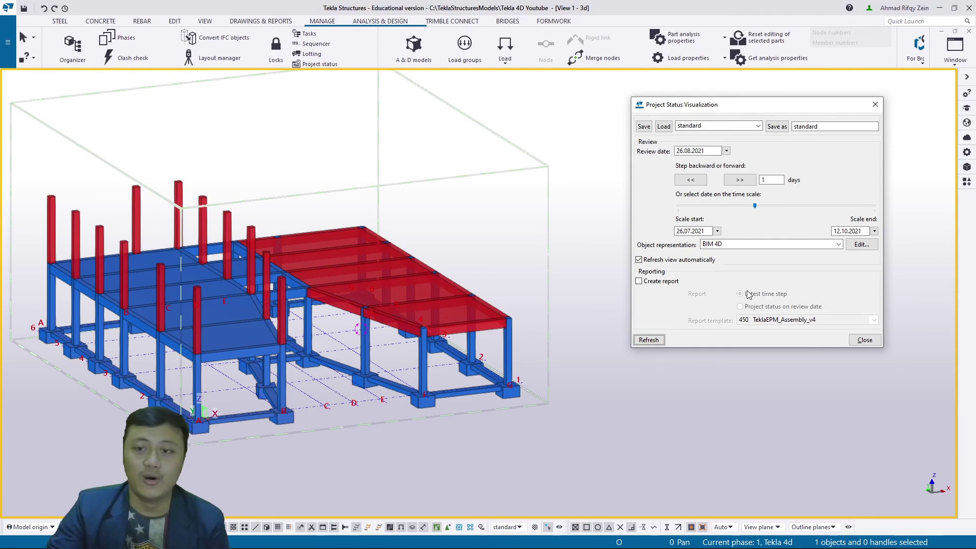
Advance the review date in one-day steps from 26.08.2021 past the scale end to 14.10.2021.
{"action": "left_click", "coordinate": [740, 180]}
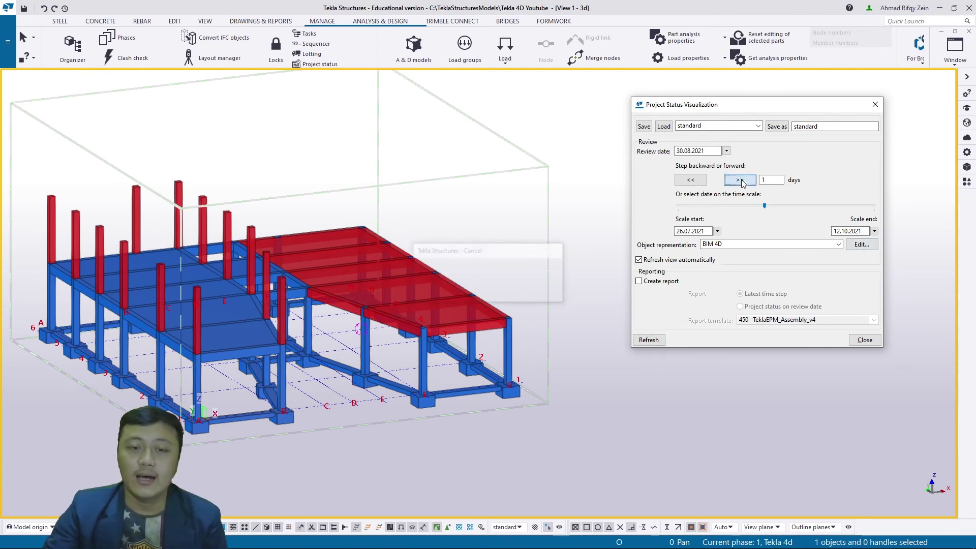
{"action": "left_click", "coordinate": [739, 180]}
{"action": "left_click", "coordinate": [739, 180]}
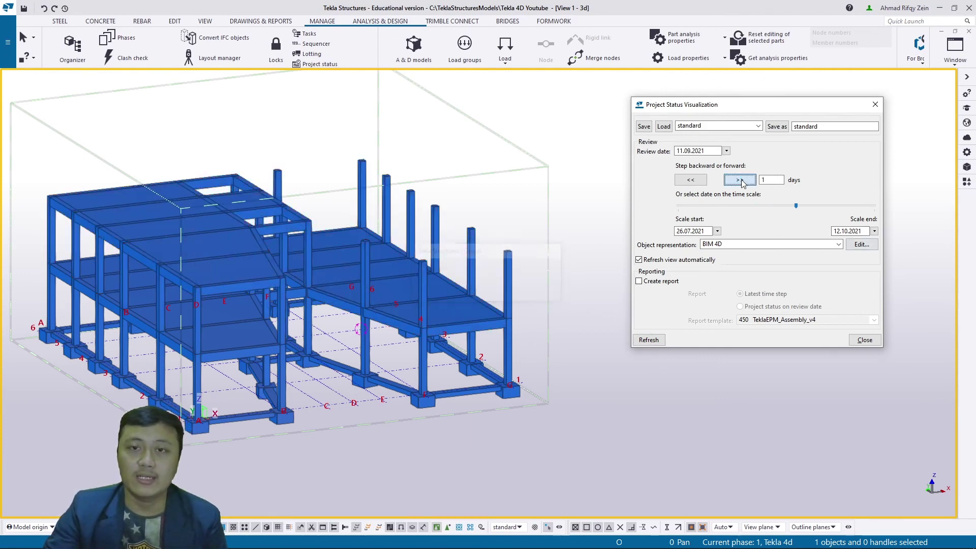
{"action": "left_click", "coordinate": [739, 179]}
{"action": "left_click", "coordinate": [739, 180]}
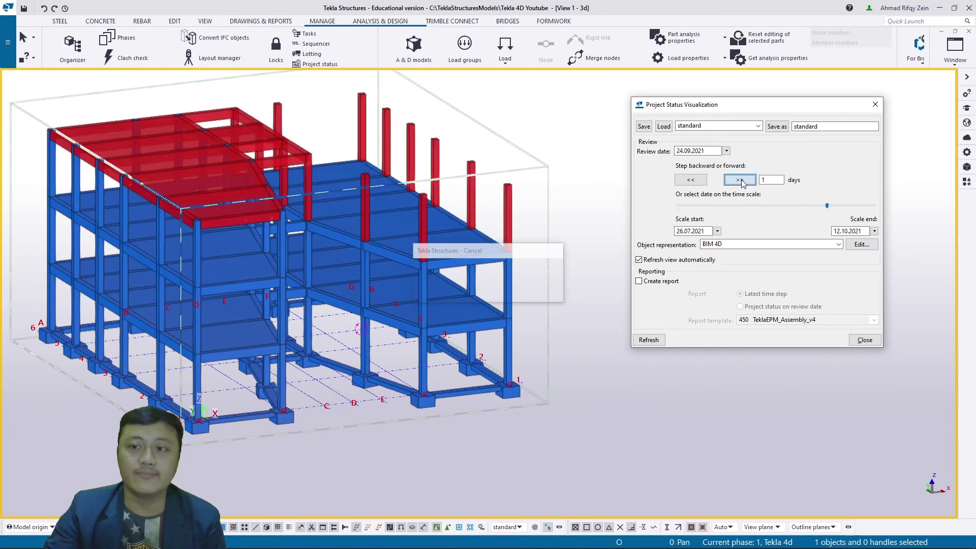
{"action": "left_click", "coordinate": [739, 179]}
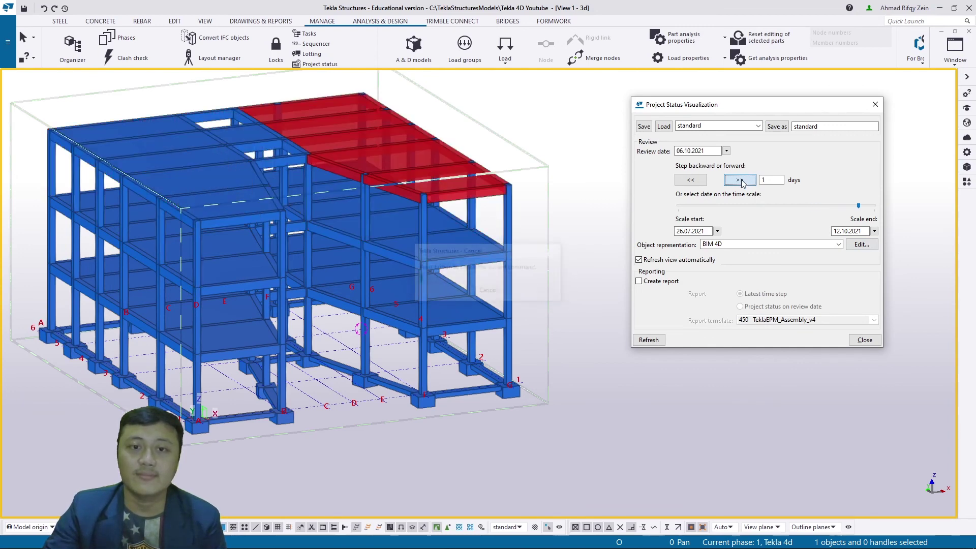
{"action": "left_click", "coordinate": [740, 179]}
Refresh the status view of the whole building and close the Project Status Visualization.
{"action": "middle_click_drag", "start_coordinate": [365, 212], "coordinate": [409, 227]}
{"action": "left_click", "coordinate": [648, 340]}
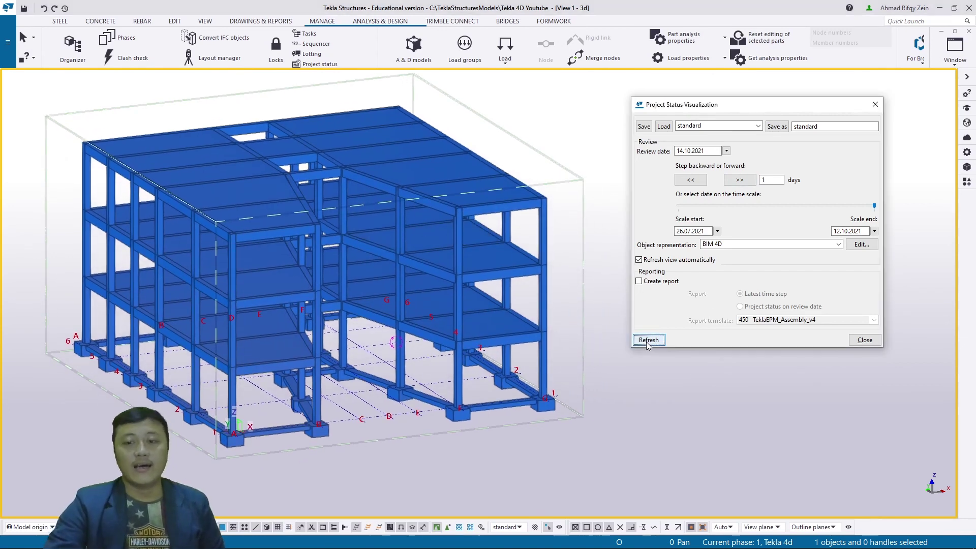
{"action": "left_click", "coordinate": [864, 340]}
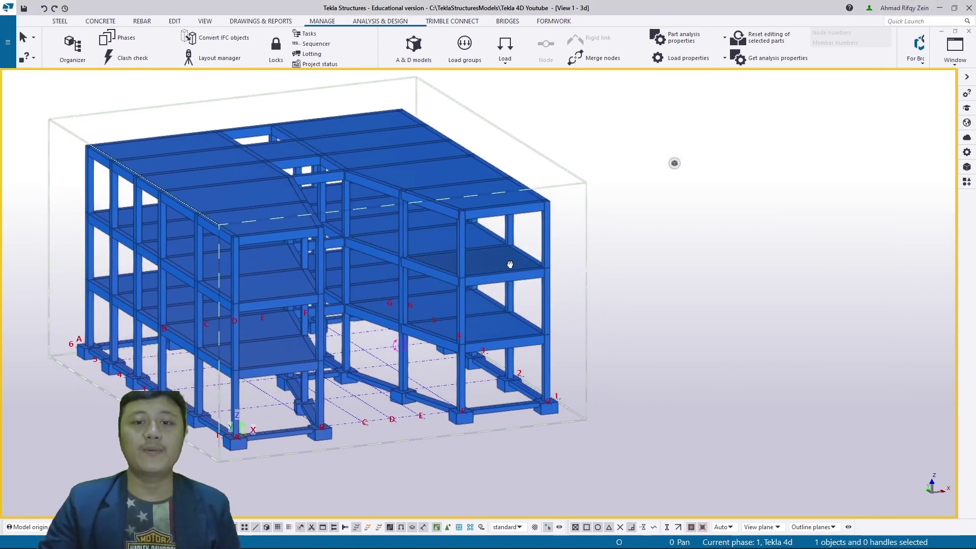
{"action": "middle_click_drag", "start_coordinate": [503, 258], "coordinate": [609, 275]}
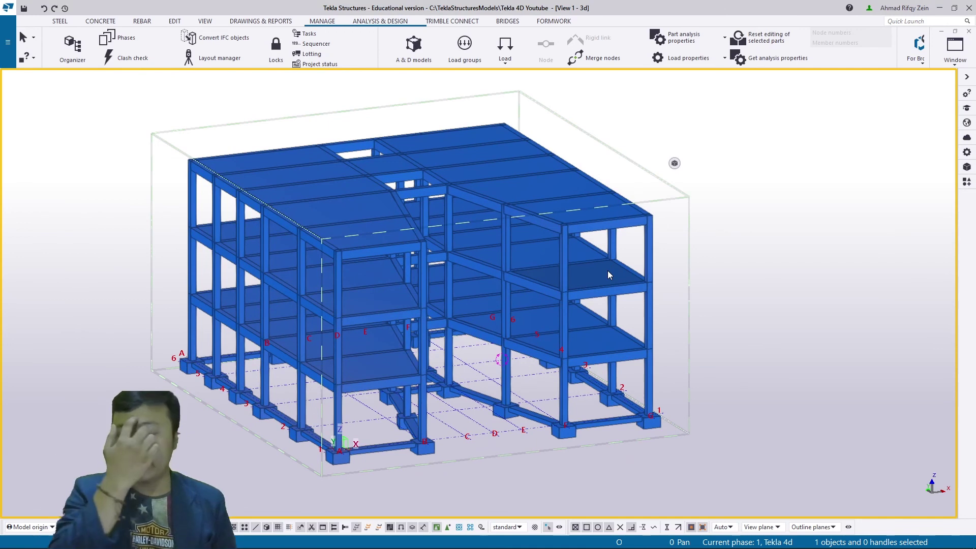